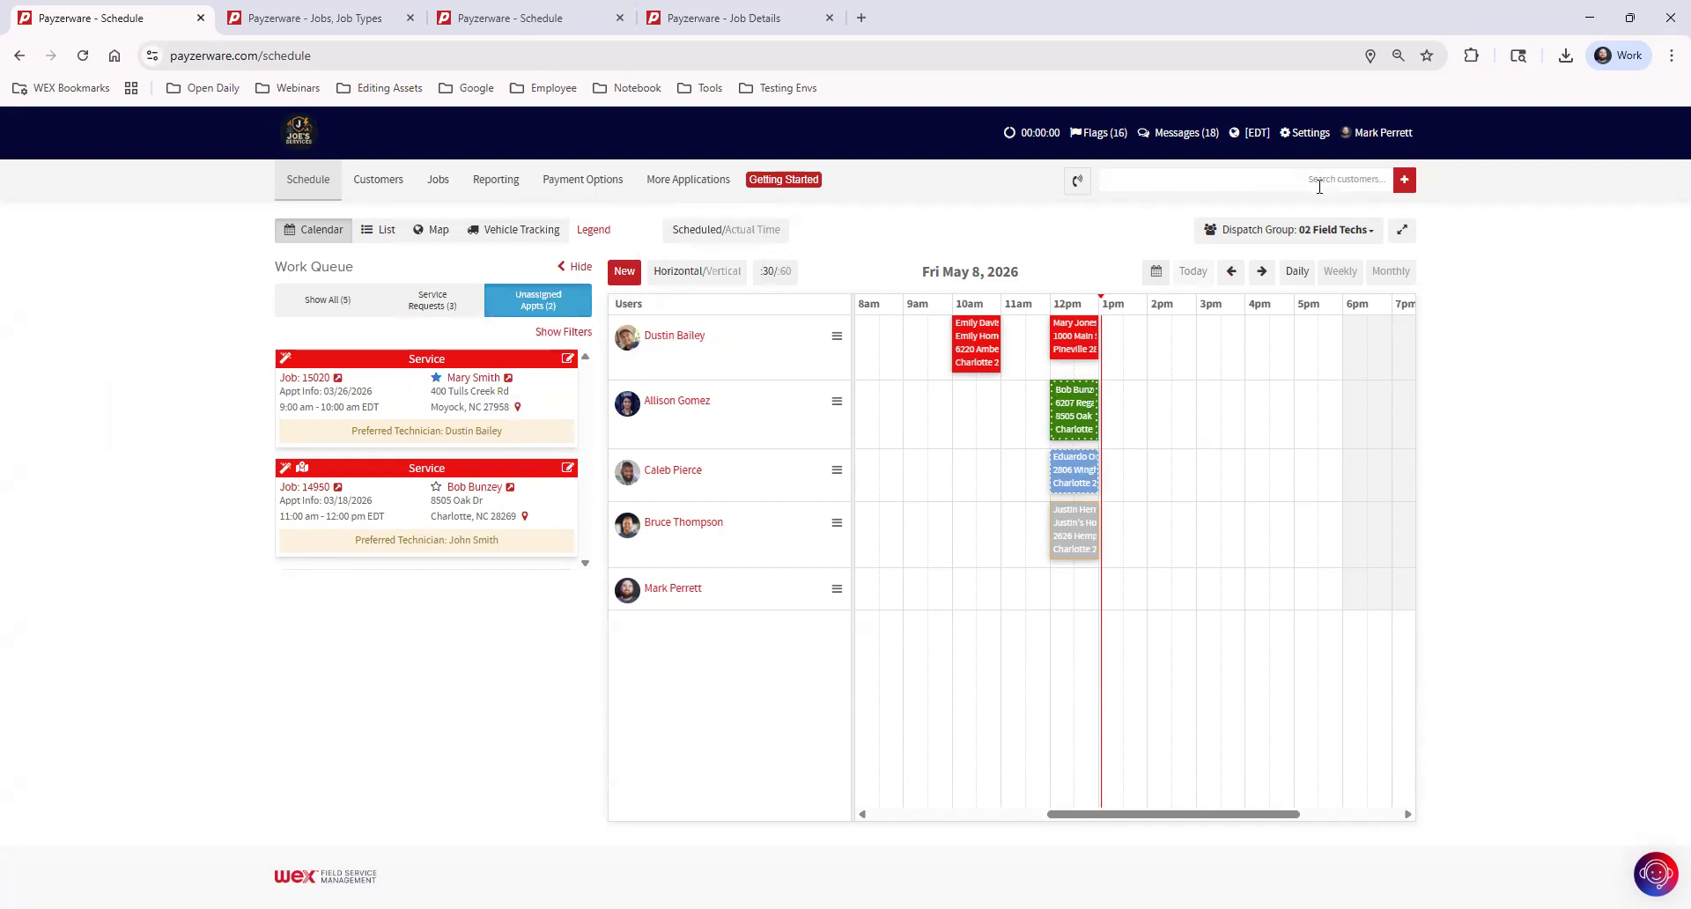
Search the customer database for an existing customer by first name
{"action": "left_click", "coordinate": [1275, 178]}
{"action": "type", "text": "Justin"}
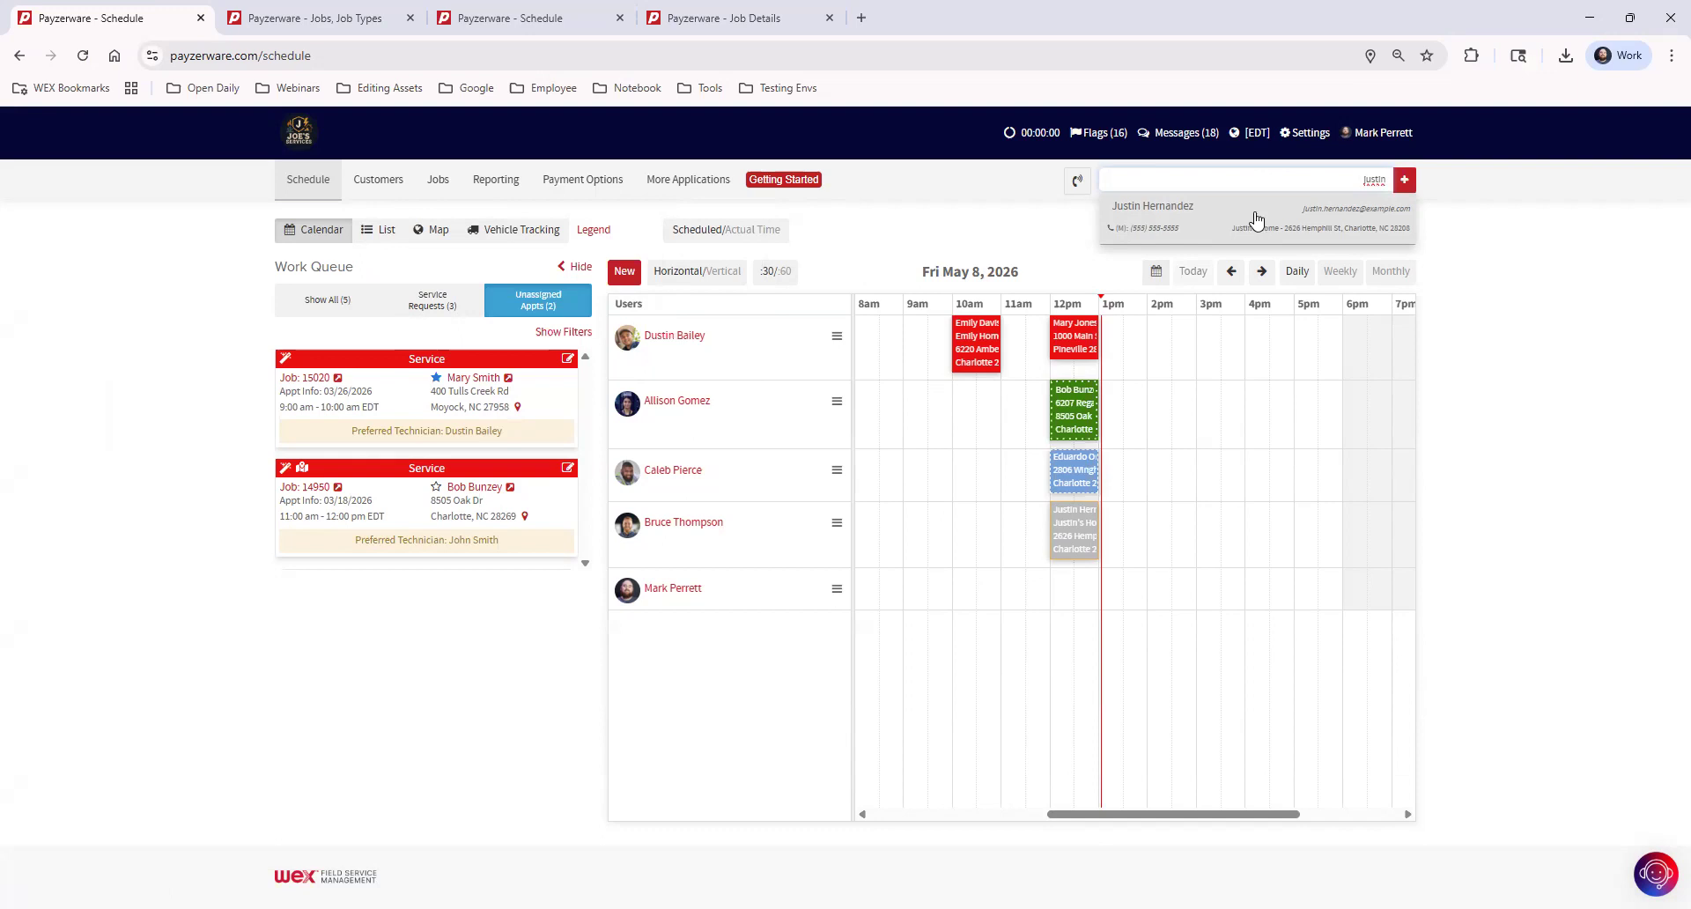
{"action": "left_click", "coordinate": [1465, 227]}
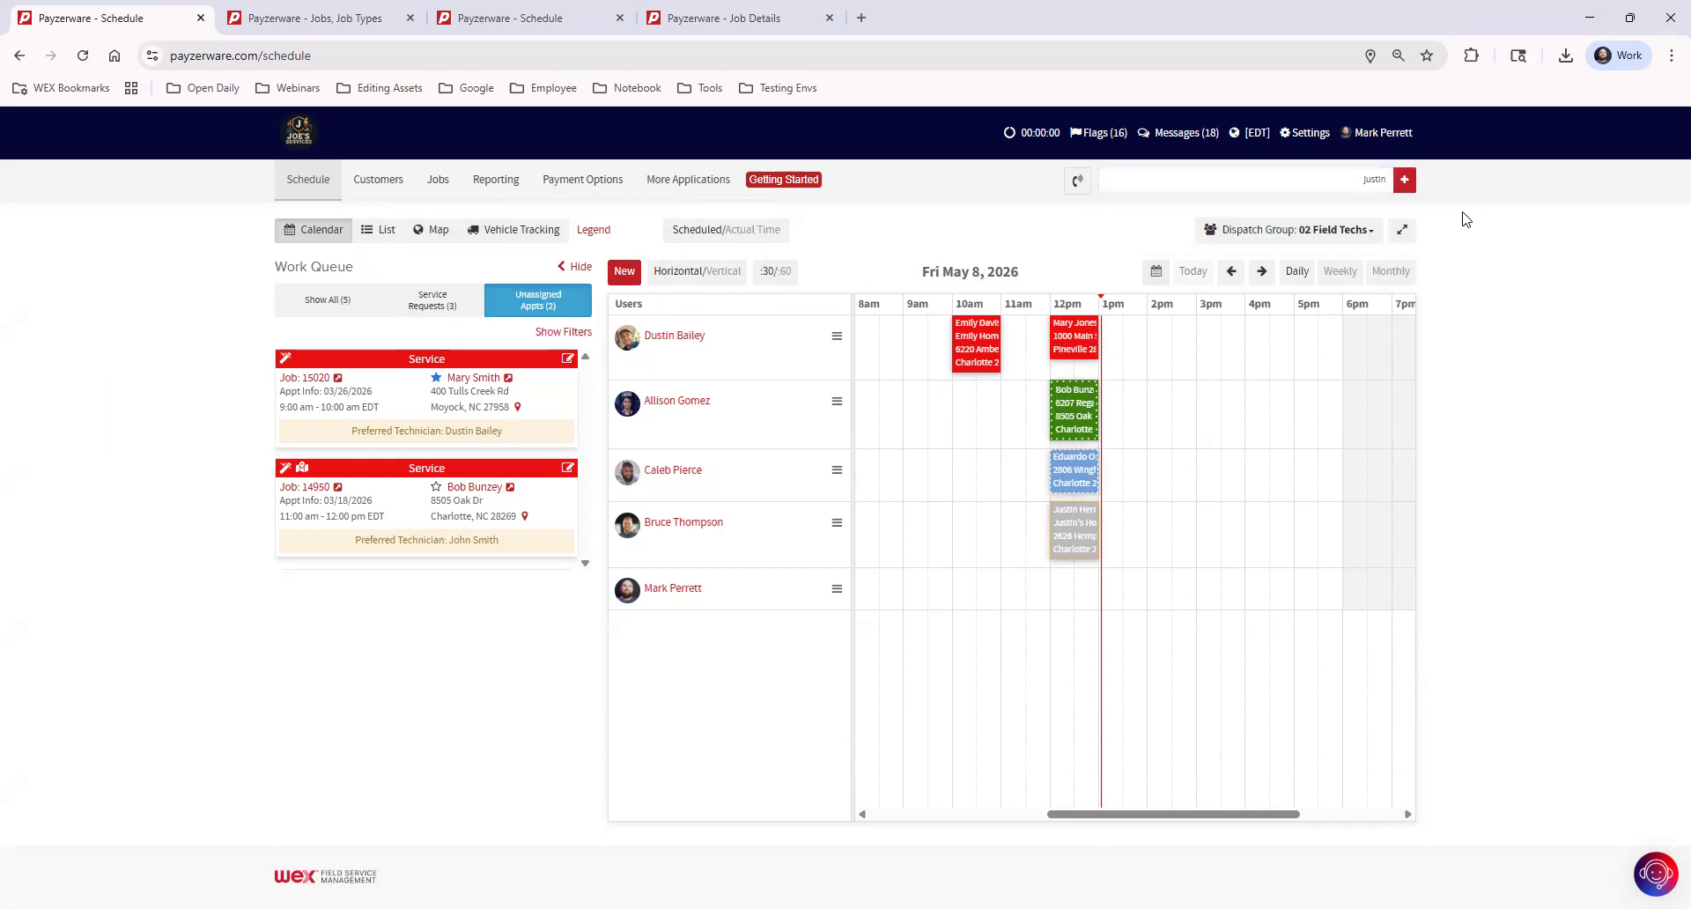
Start a new customer record, set its type to Residential and check the available referral sources
{"action": "left_click", "coordinate": [1405, 181]}
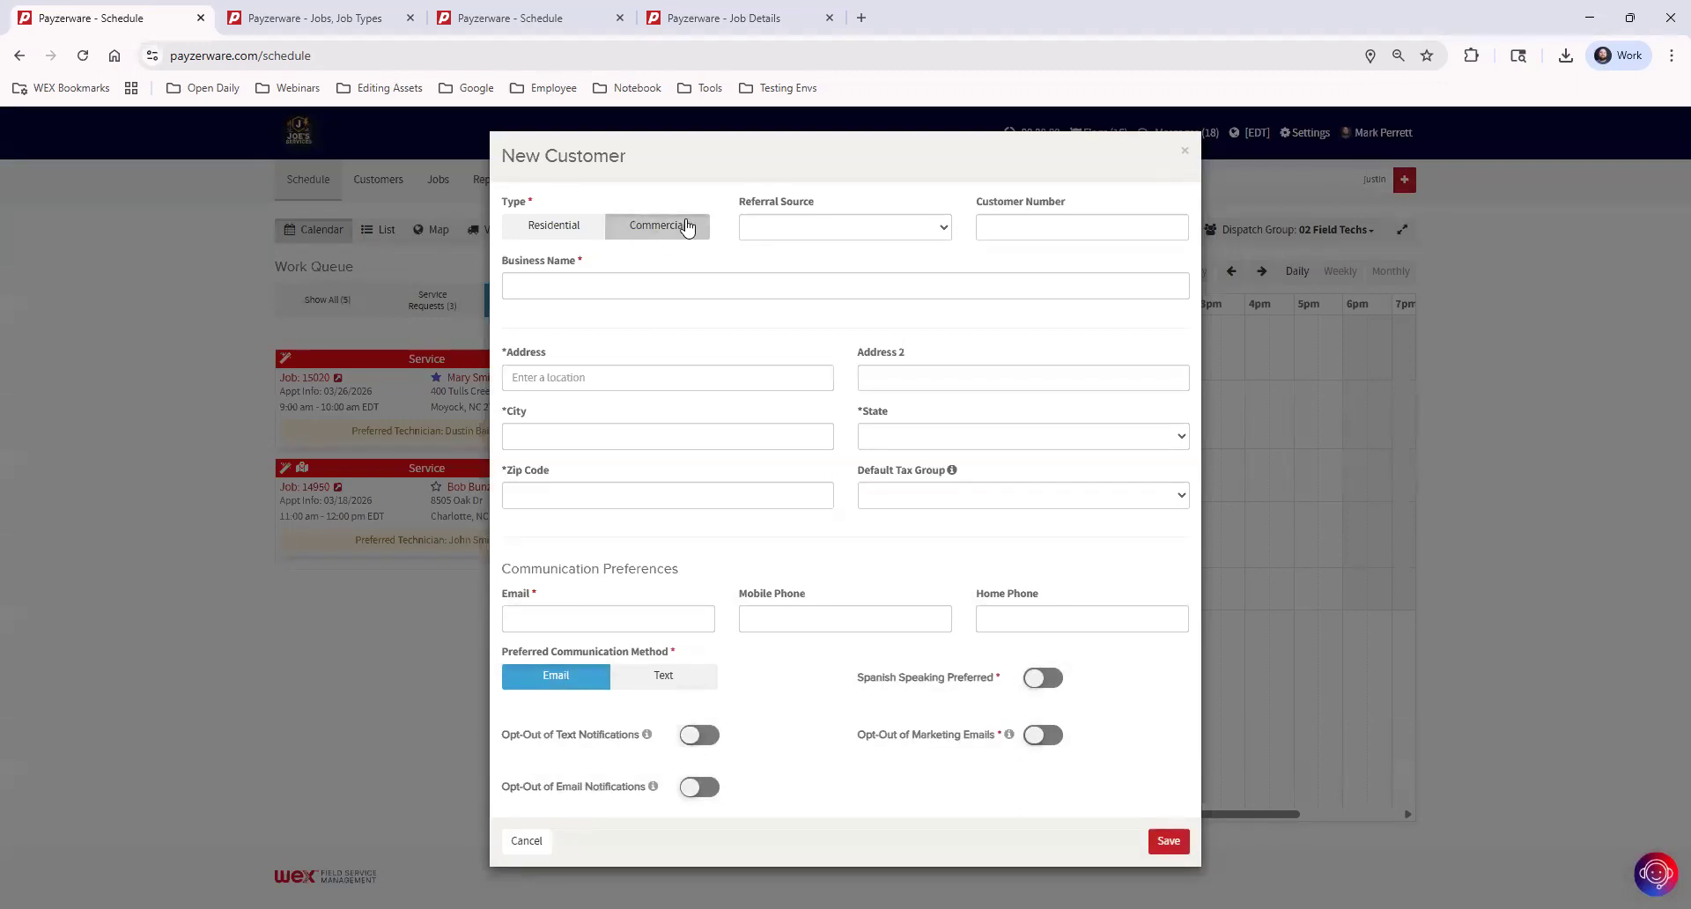
{"action": "left_click", "coordinate": [526, 227]}
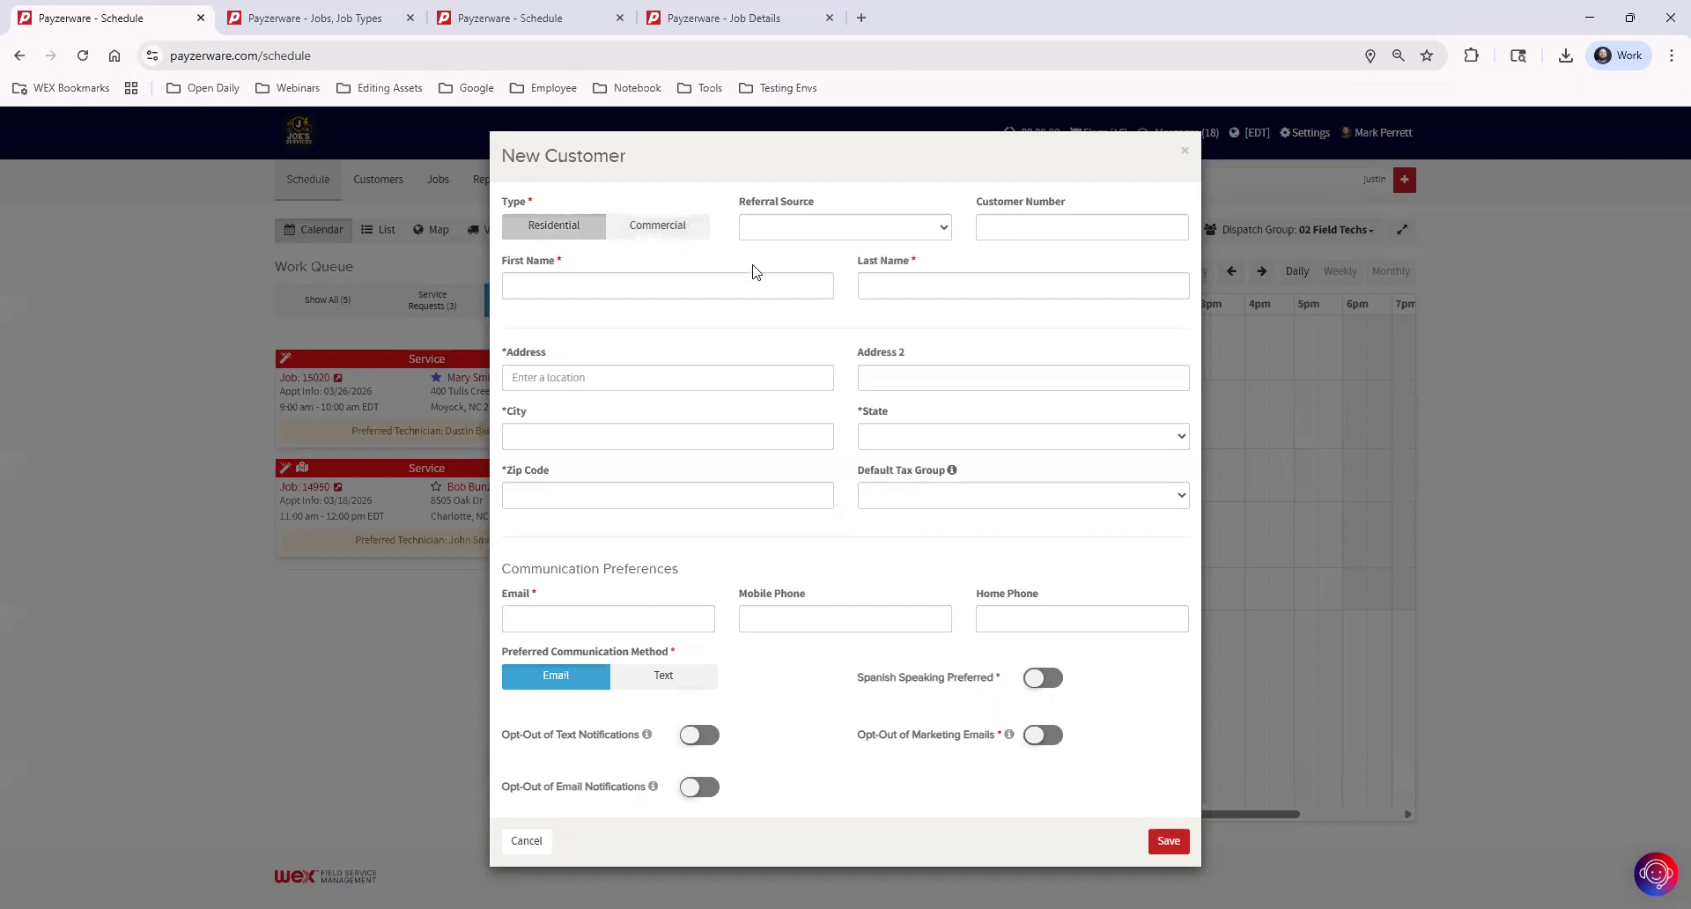
{"action": "left_click", "coordinate": [779, 240]}
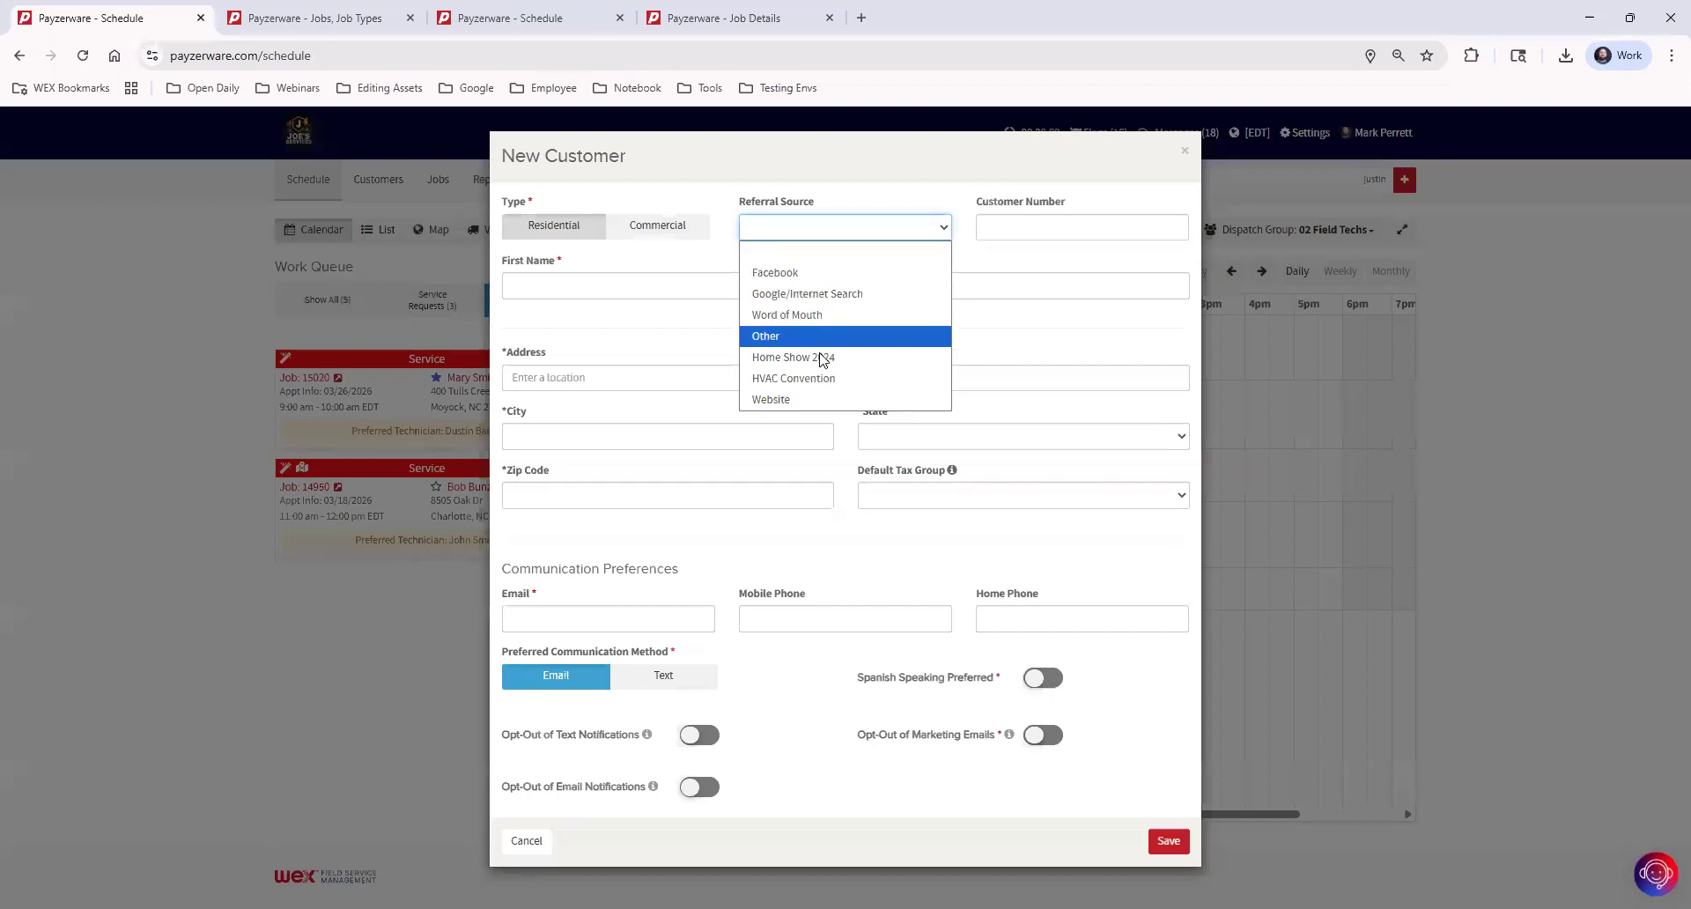
{"action": "left_click", "coordinate": [895, 200]}
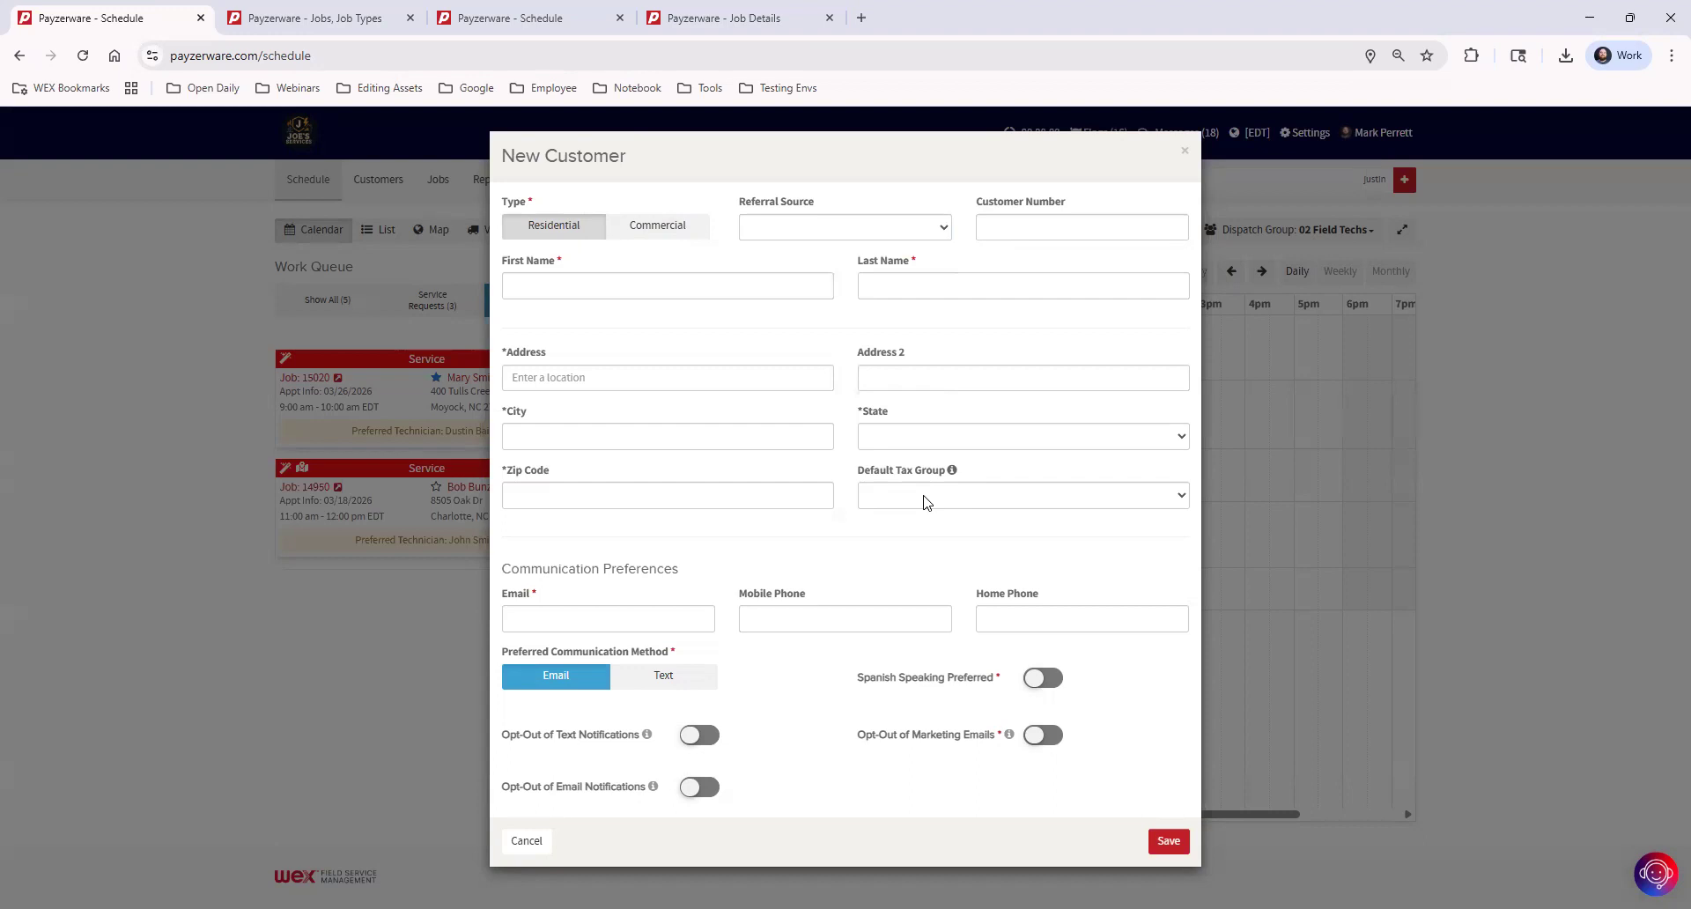
Set the new customer's default tax group to No Tax
{"action": "left_click", "coordinate": [926, 499]}
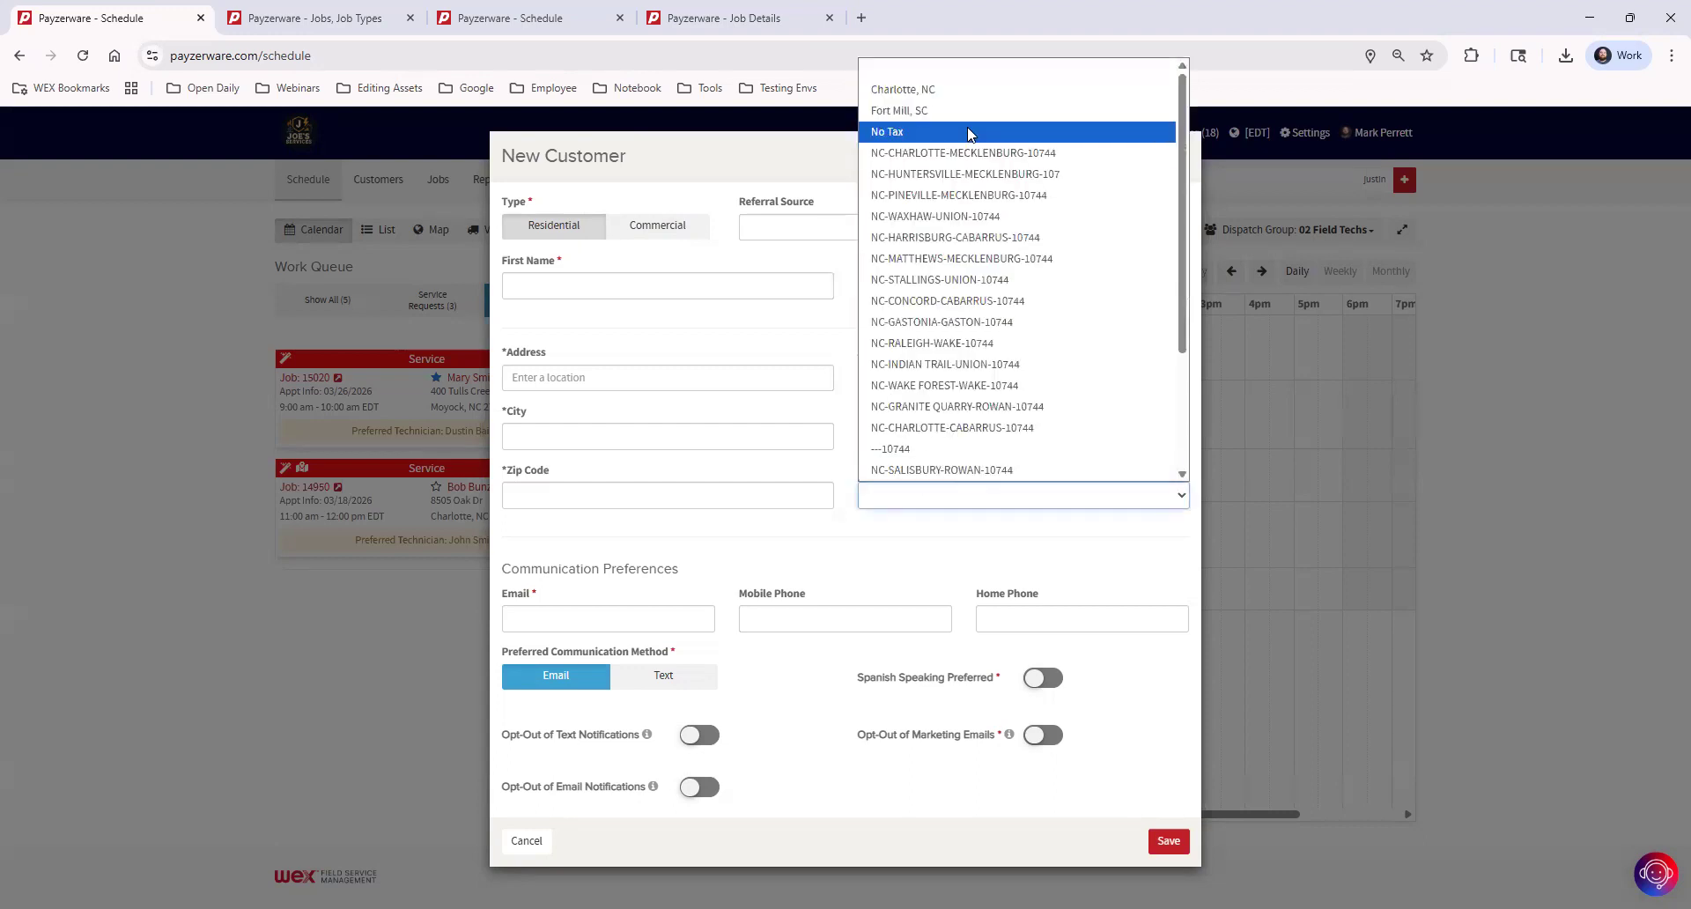
{"action": "left_click", "coordinate": [966, 133]}
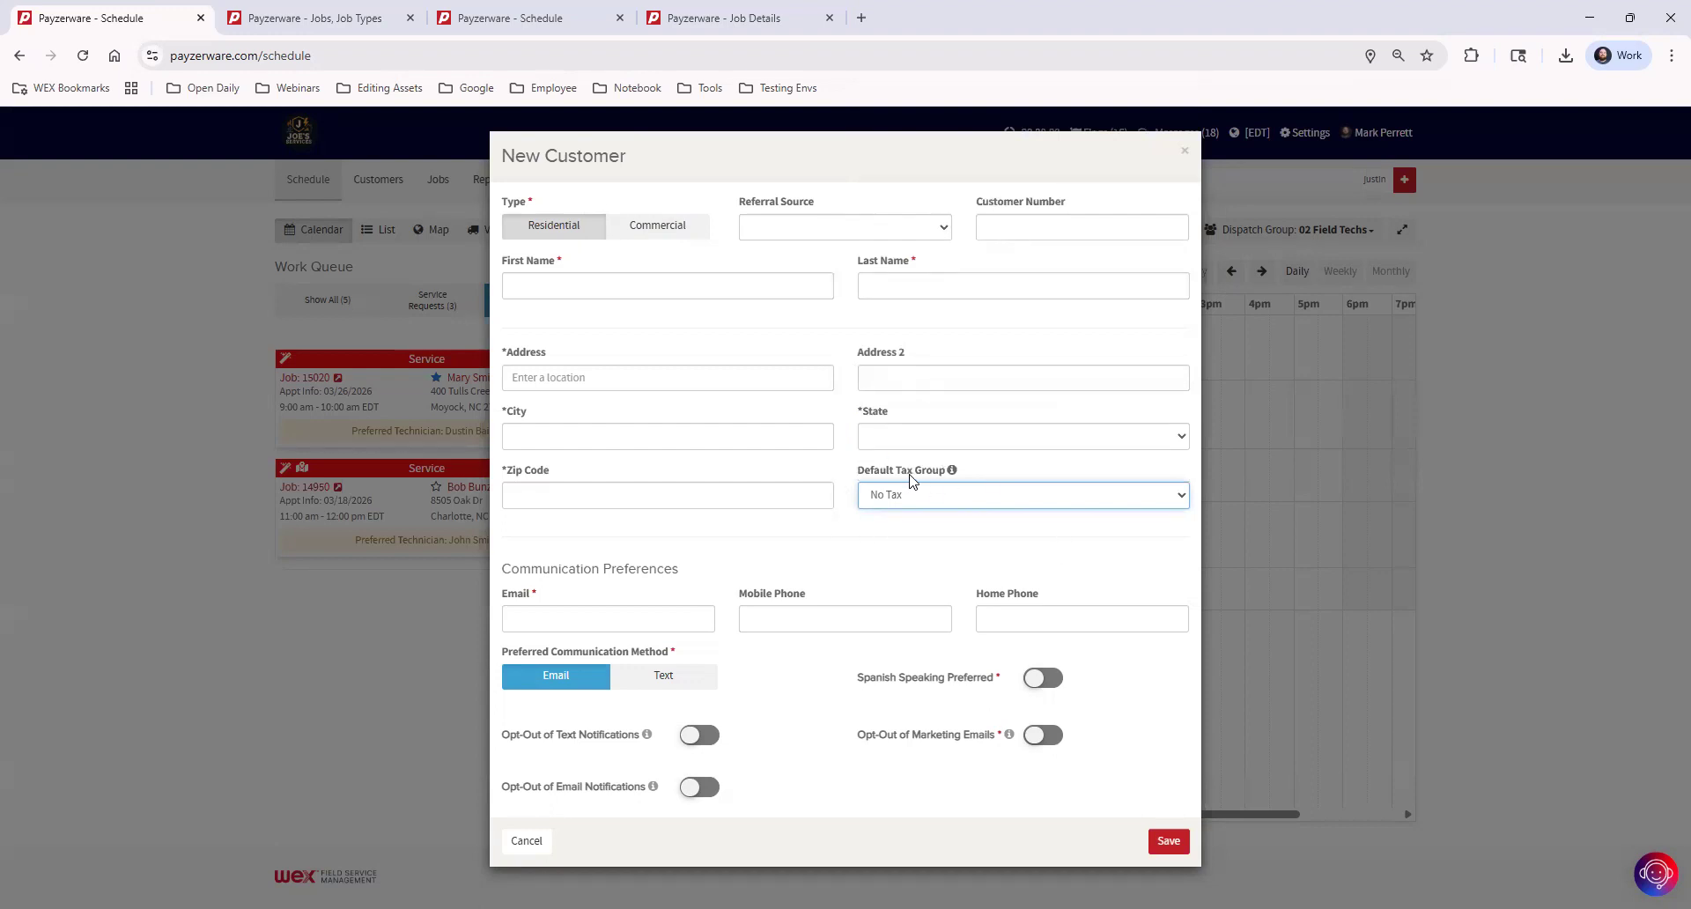
{"action": "left_click", "coordinate": [892, 553]}
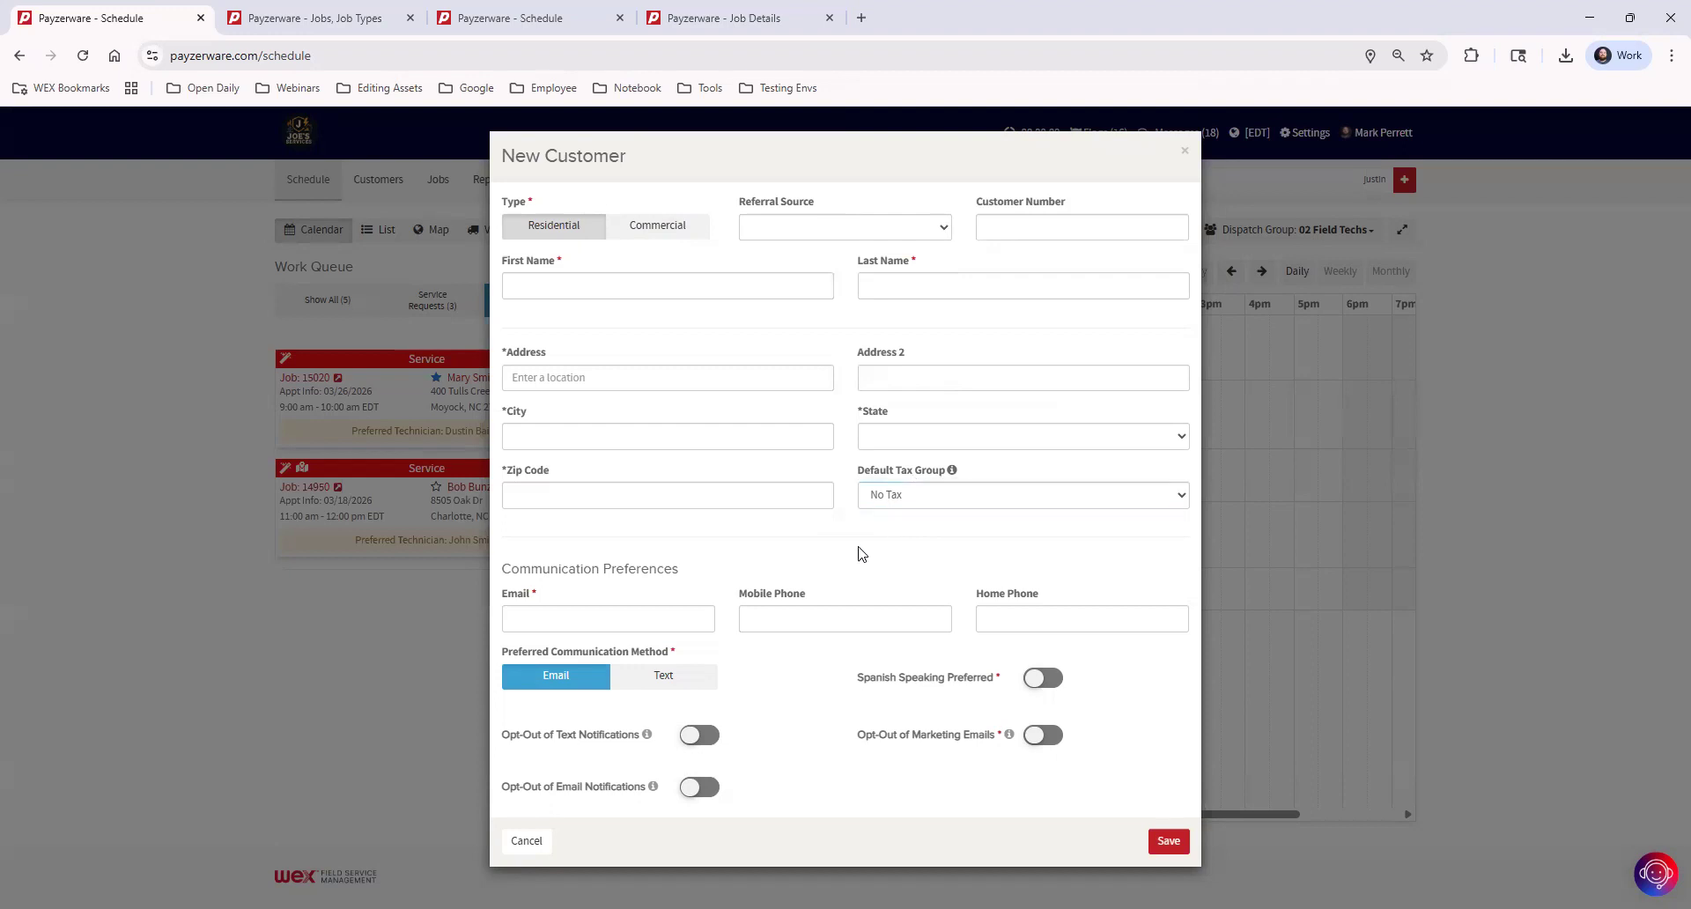
Opt the new customer out of marketing emails and email notifications, and close the form without saving
{"action": "double_click", "coordinate": [513, 595]}
{"action": "left_click", "coordinate": [629, 598]}
{"action": "left_click", "coordinate": [1036, 736]}
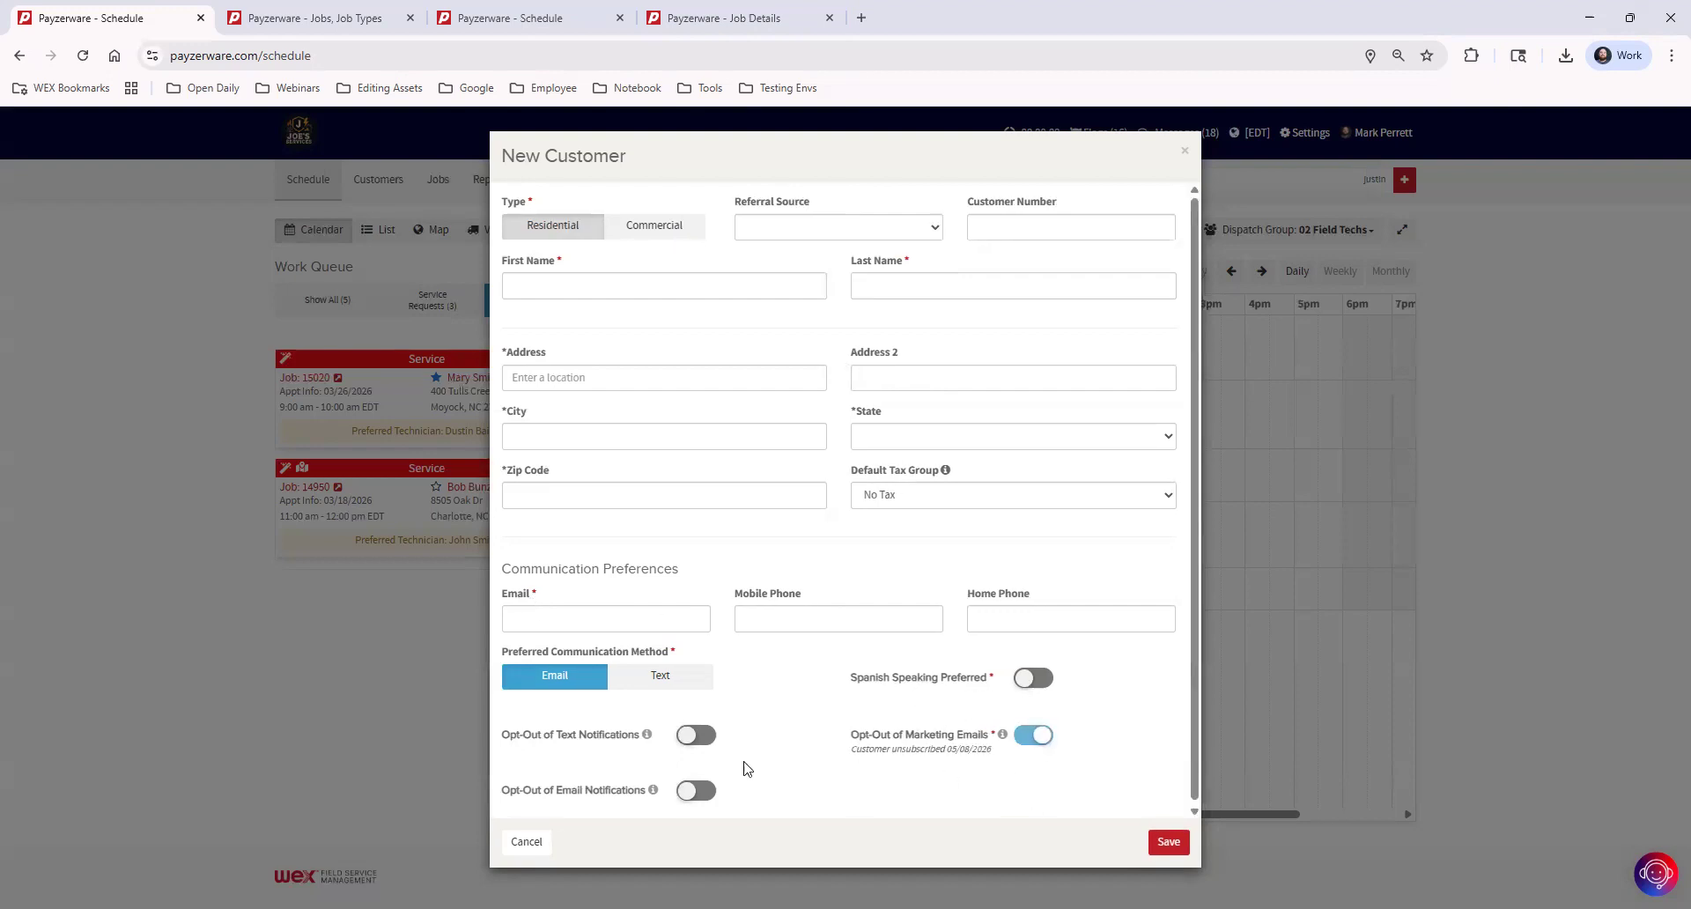
{"action": "left_click", "coordinate": [688, 795]}
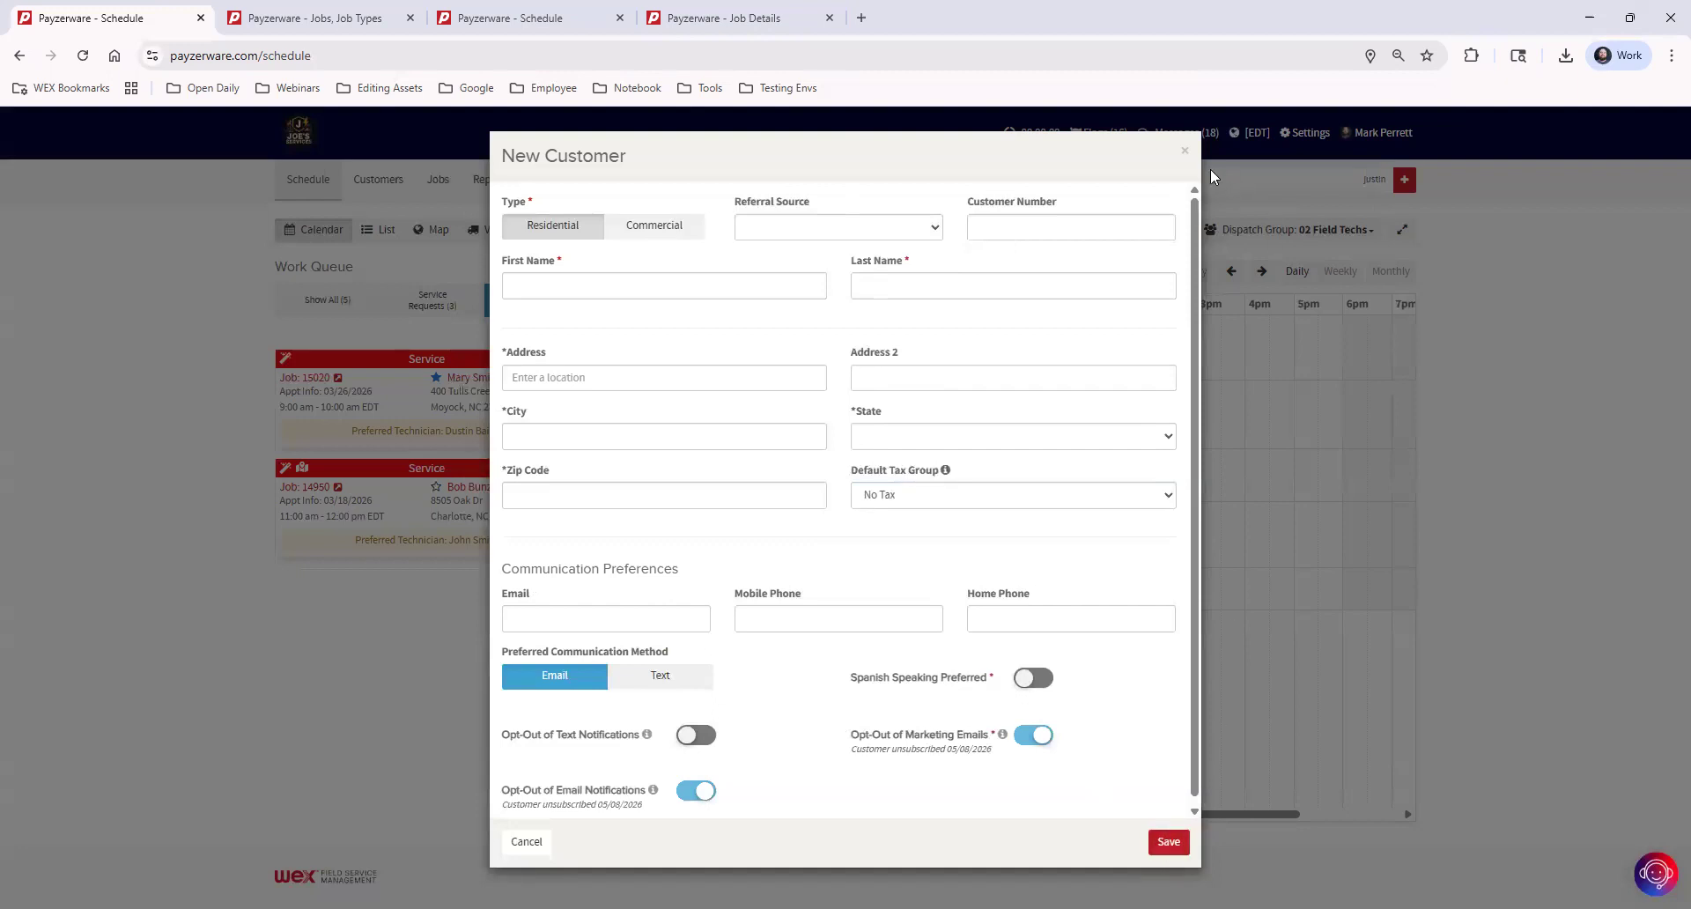
{"action": "left_click", "coordinate": [1185, 151]}
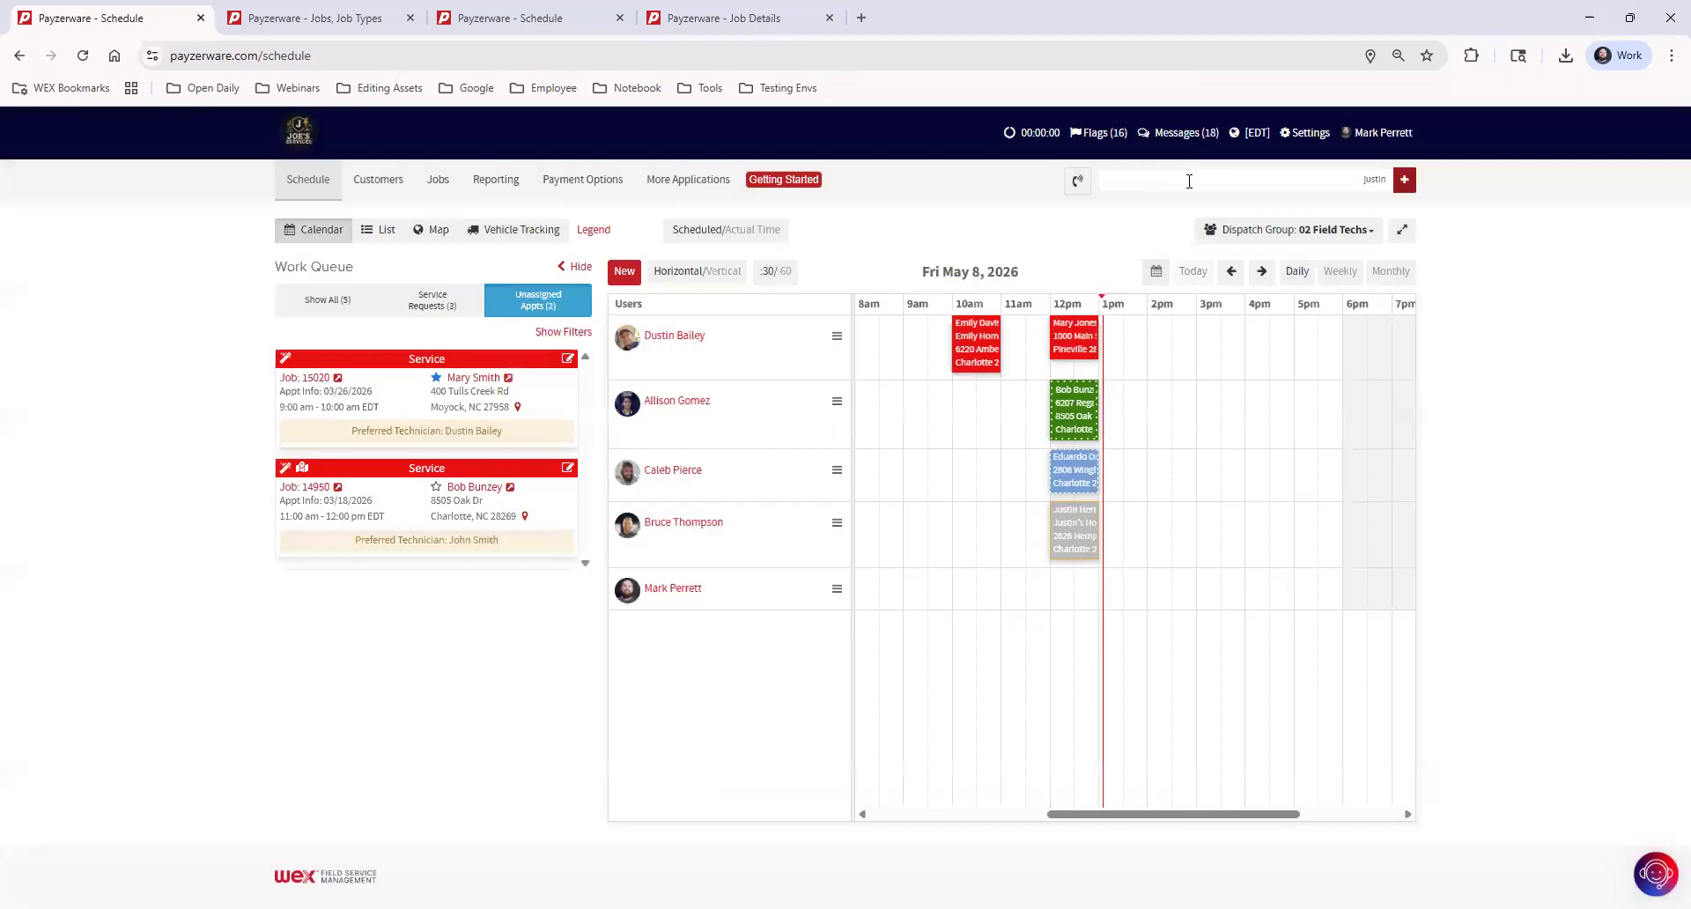
Search for the existing customer by full name and open the customer's record
{"action": "left_click", "coordinate": [1188, 180]}
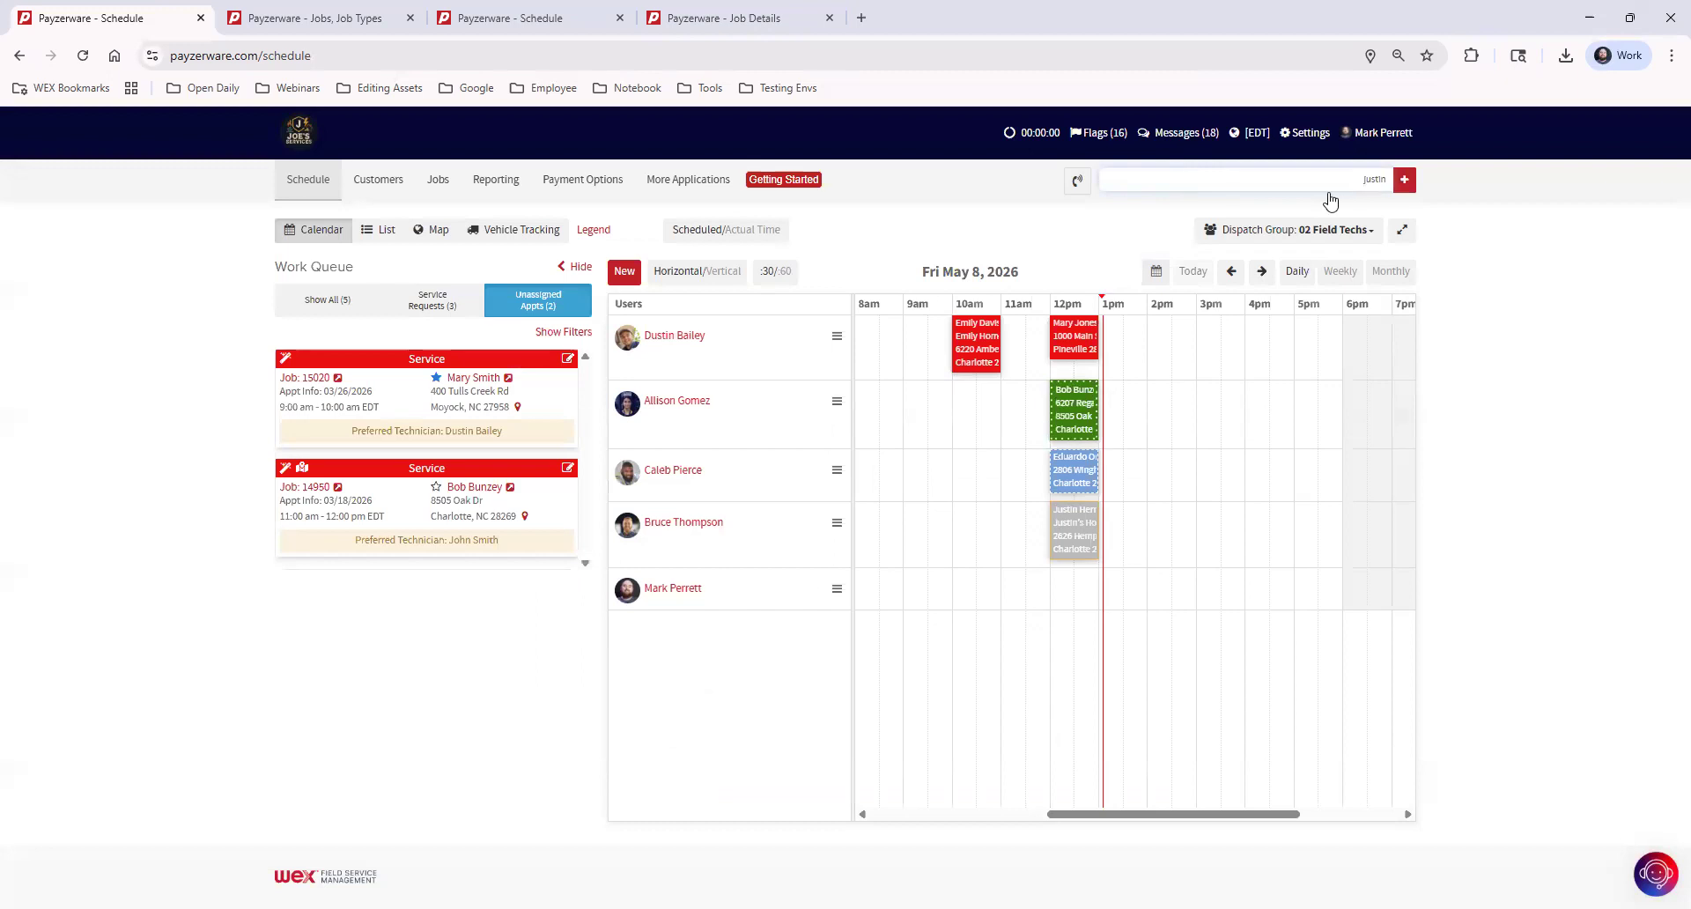
{"action": "left_click_drag", "start_coordinate": [1376, 180], "coordinate": [1395, 180]}
{"action": "key", "text": "BackSpace"}
{"action": "type", "text": "justin"}
{"action": "double_click", "coordinate": [1393, 180]}
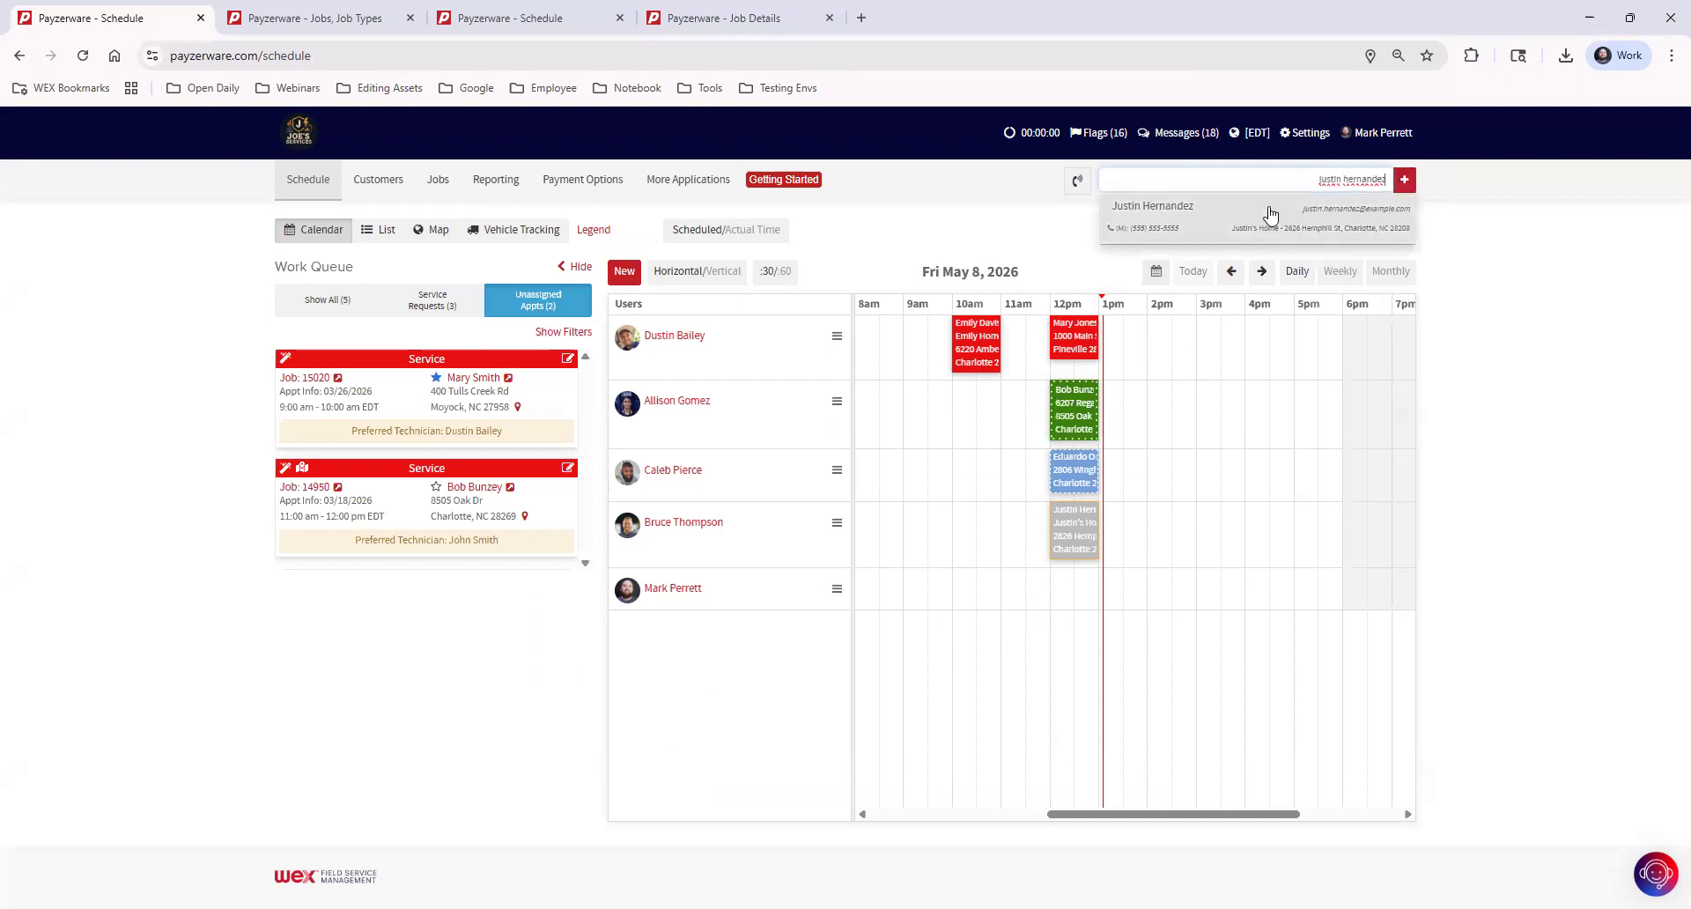
{"action": "left_click", "coordinate": [1226, 212]}
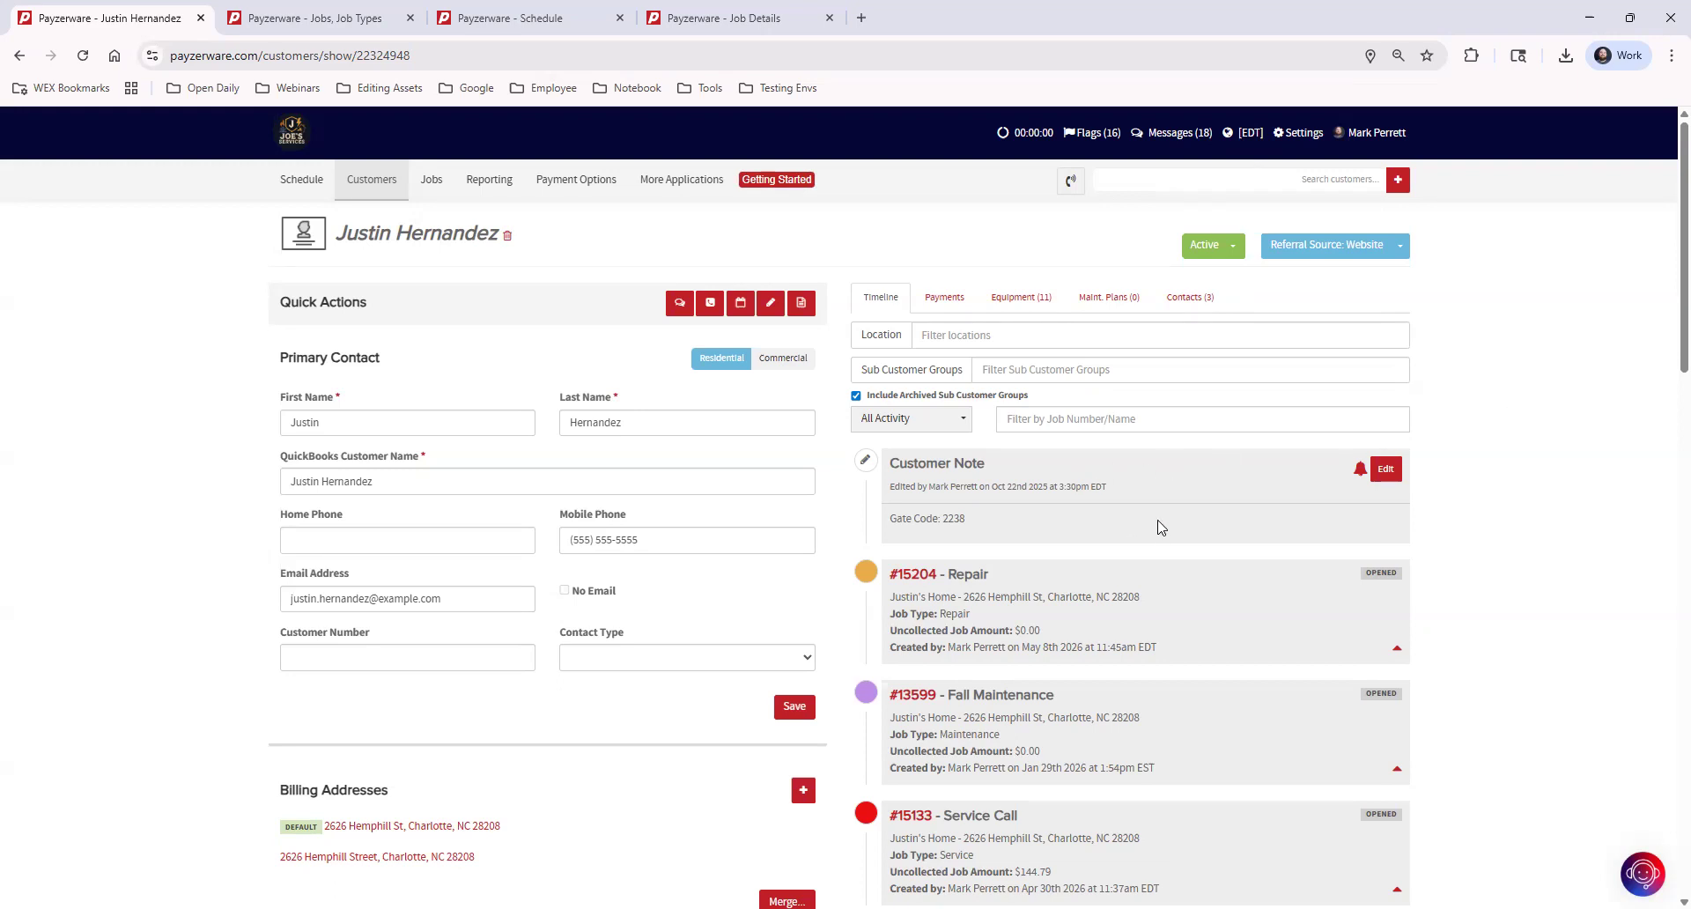
Review the customer's job timeline, locations, settings and preferences, and return to the schedule
{"action": "scroll", "coordinate": [1163, 564], "scroll_direction": "down", "scroll_amount": 6}
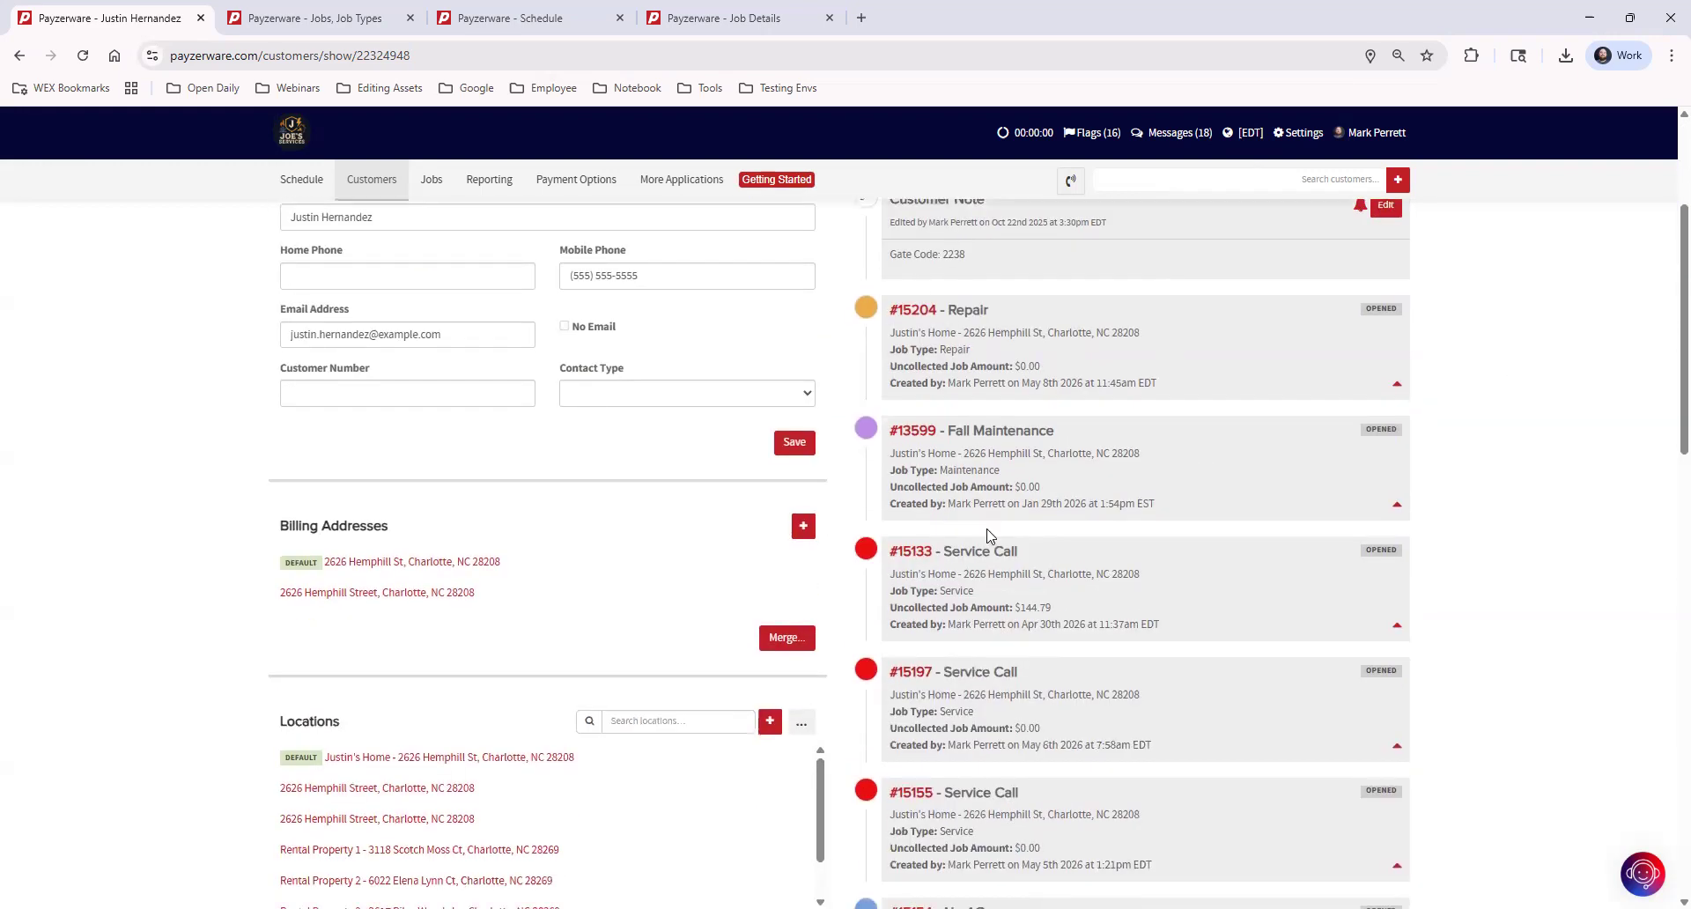
{"action": "scroll", "coordinate": [995, 597], "scroll_direction": "down", "scroll_amount": 5}
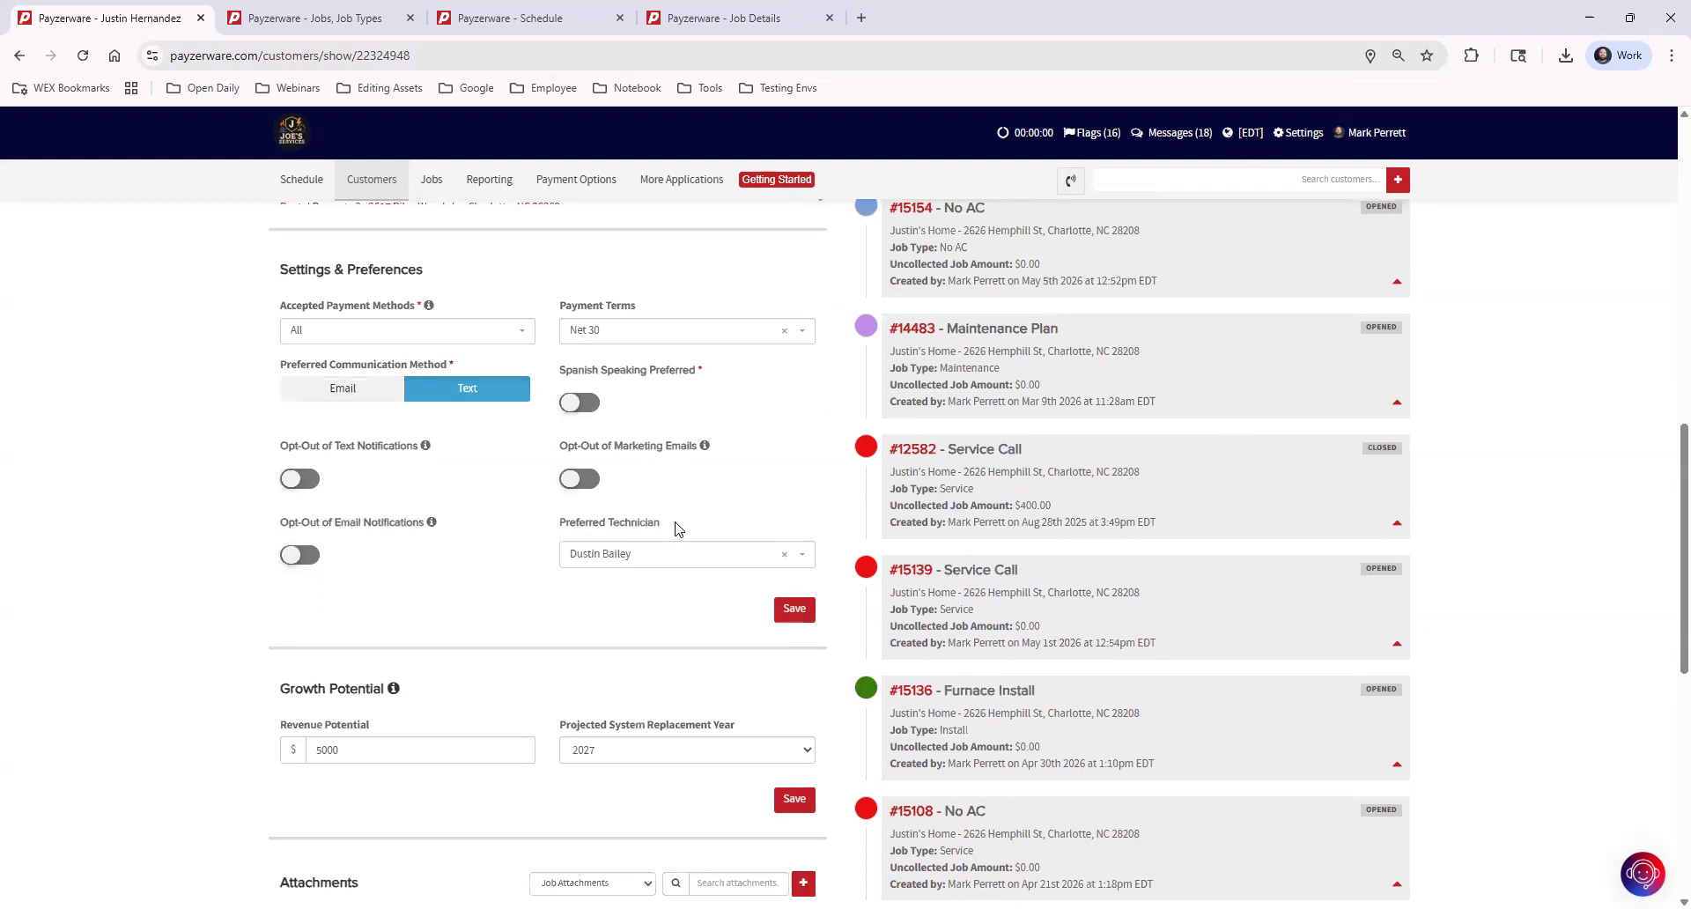
{"action": "scroll", "coordinate": [678, 528], "scroll_direction": "down", "scroll_amount": 4}
{"action": "scroll", "coordinate": [678, 530], "scroll_direction": "up", "scroll_amount": 3}
{"action": "scroll", "coordinate": [678, 531], "scroll_direction": "up", "scroll_amount": 10}
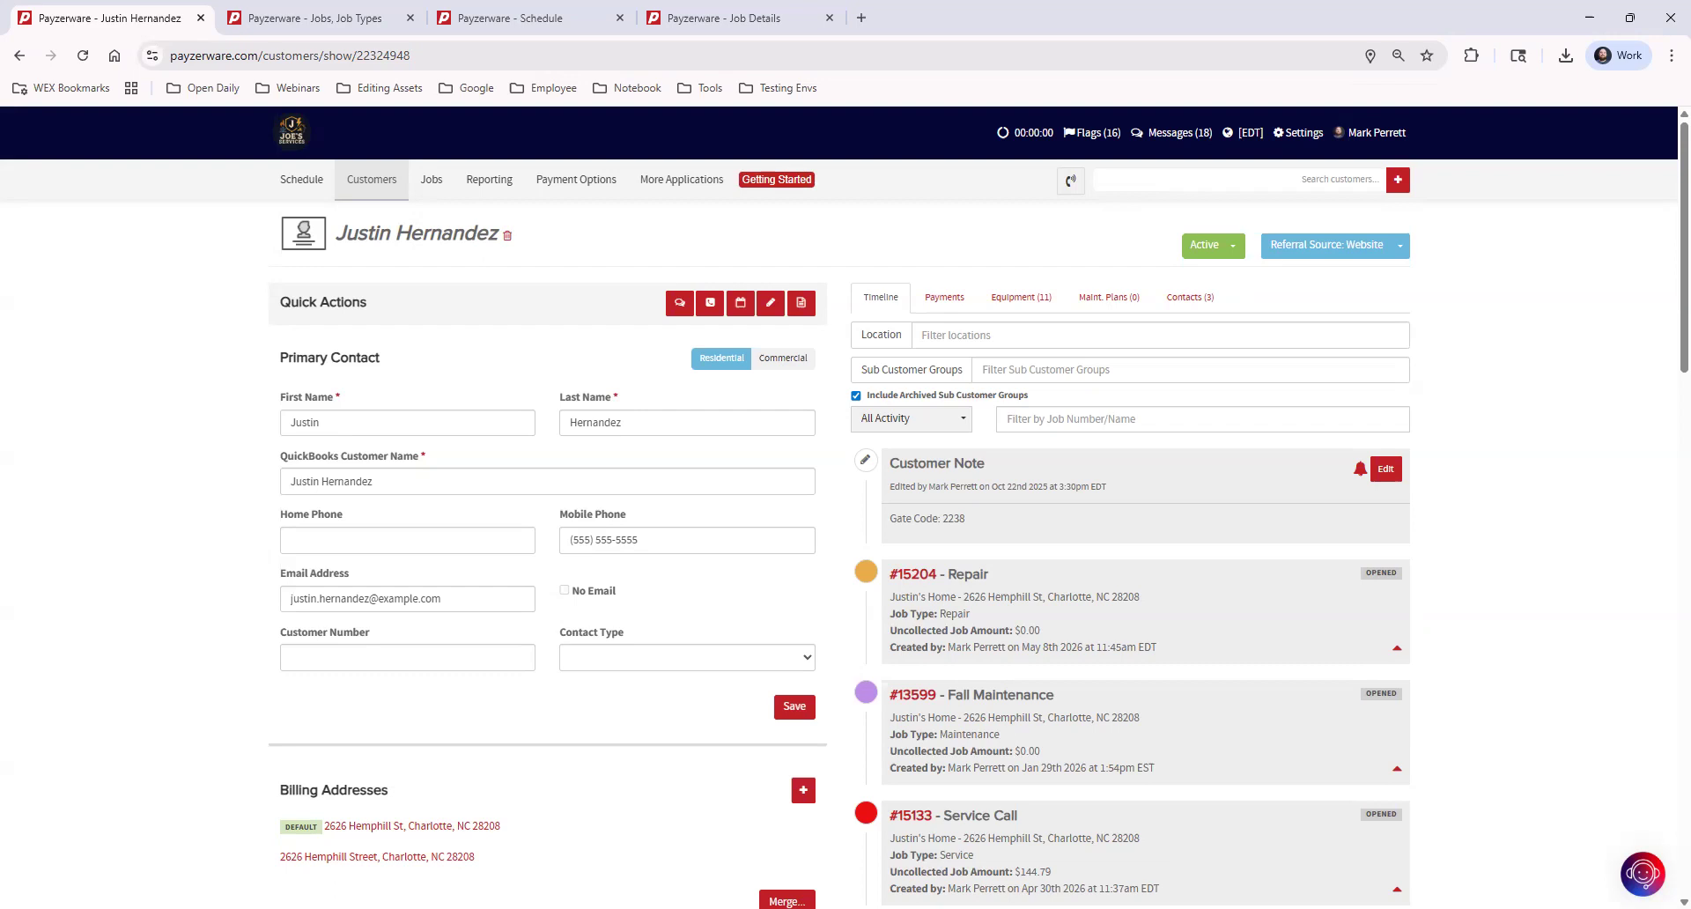
{"action": "left_click", "coordinate": [300, 183]}
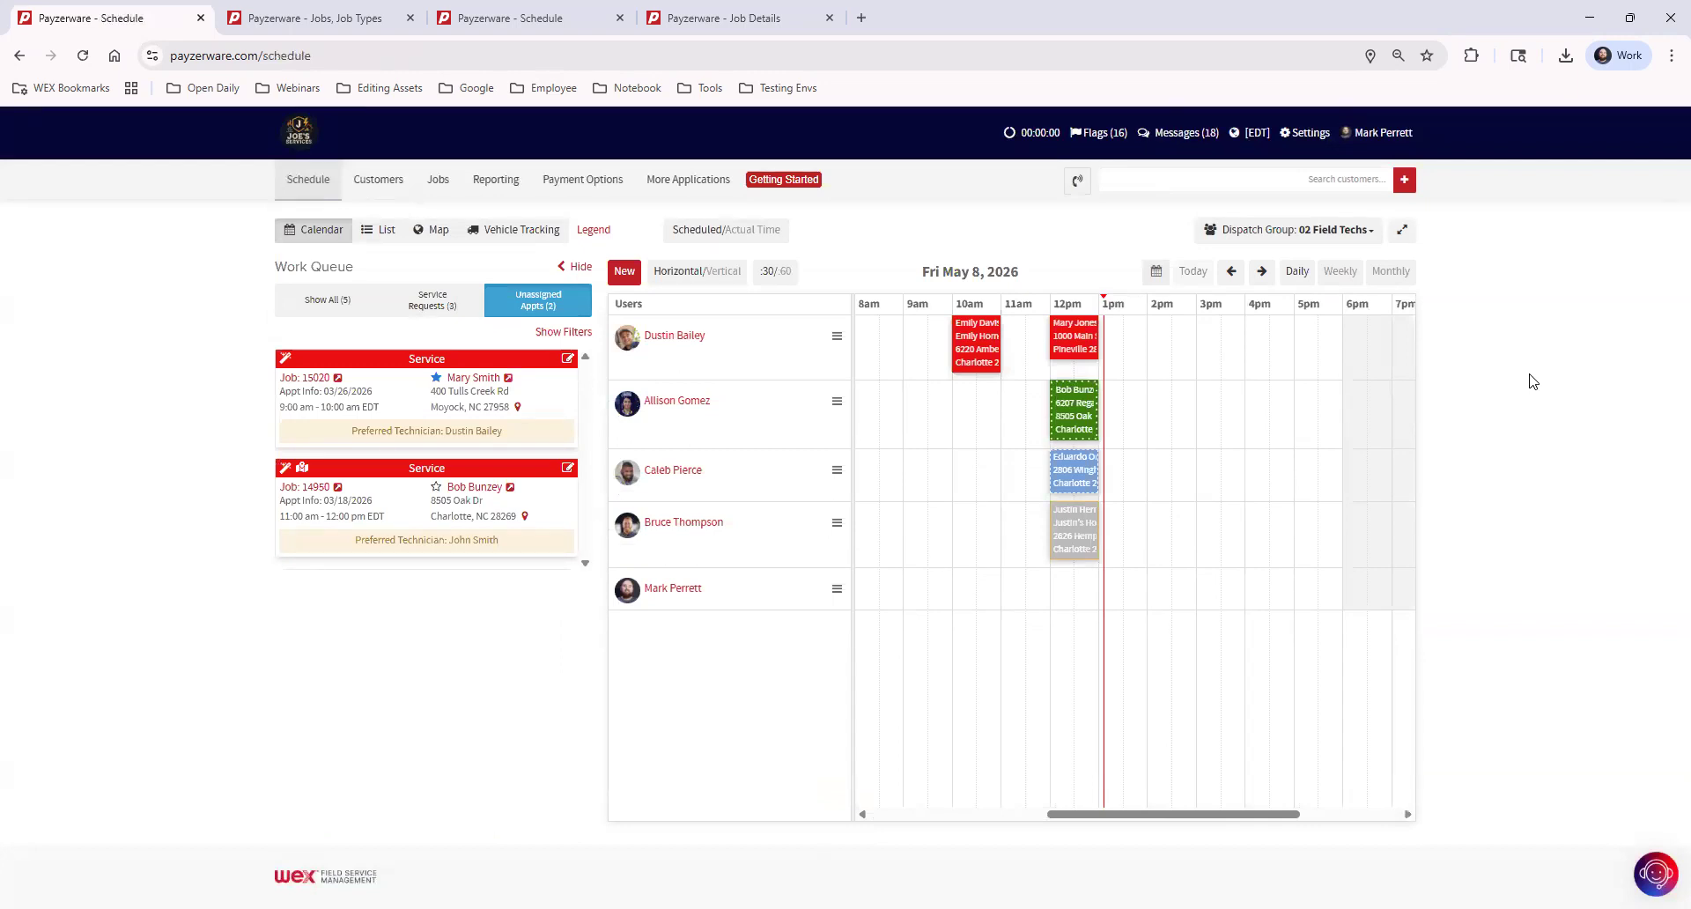
Start a new customer appointment from the schedule and search for the customer by first name
{"action": "left_click", "coordinate": [624, 275]}
{"action": "left_click", "coordinate": [642, 261]}
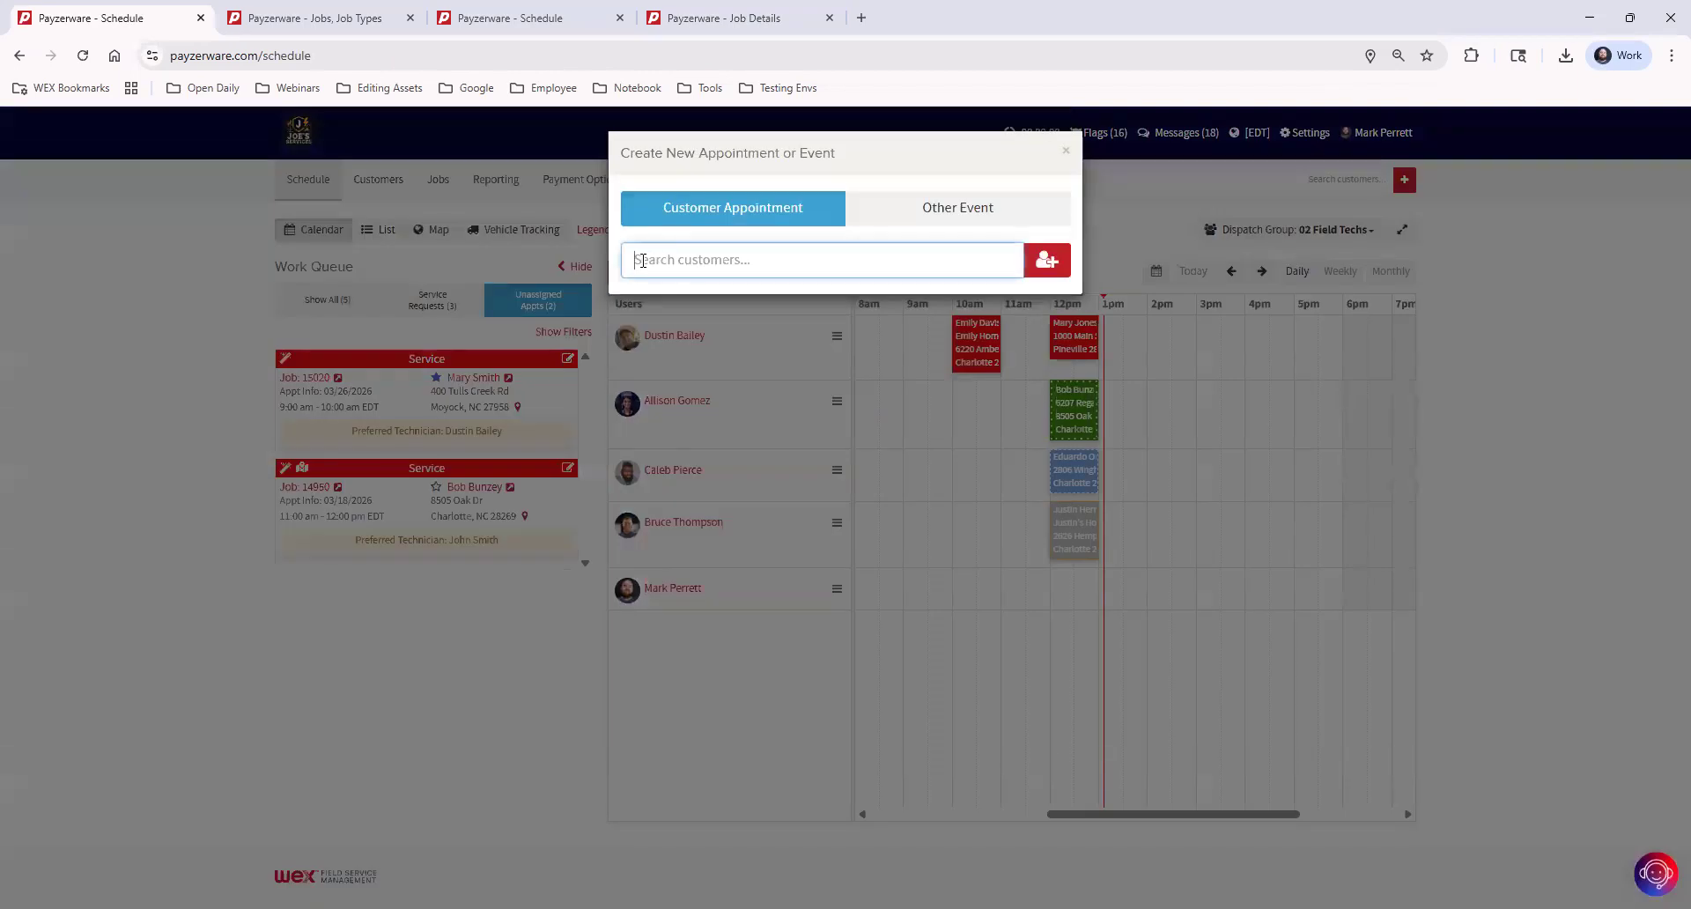
{"action": "type", "text": "js"}
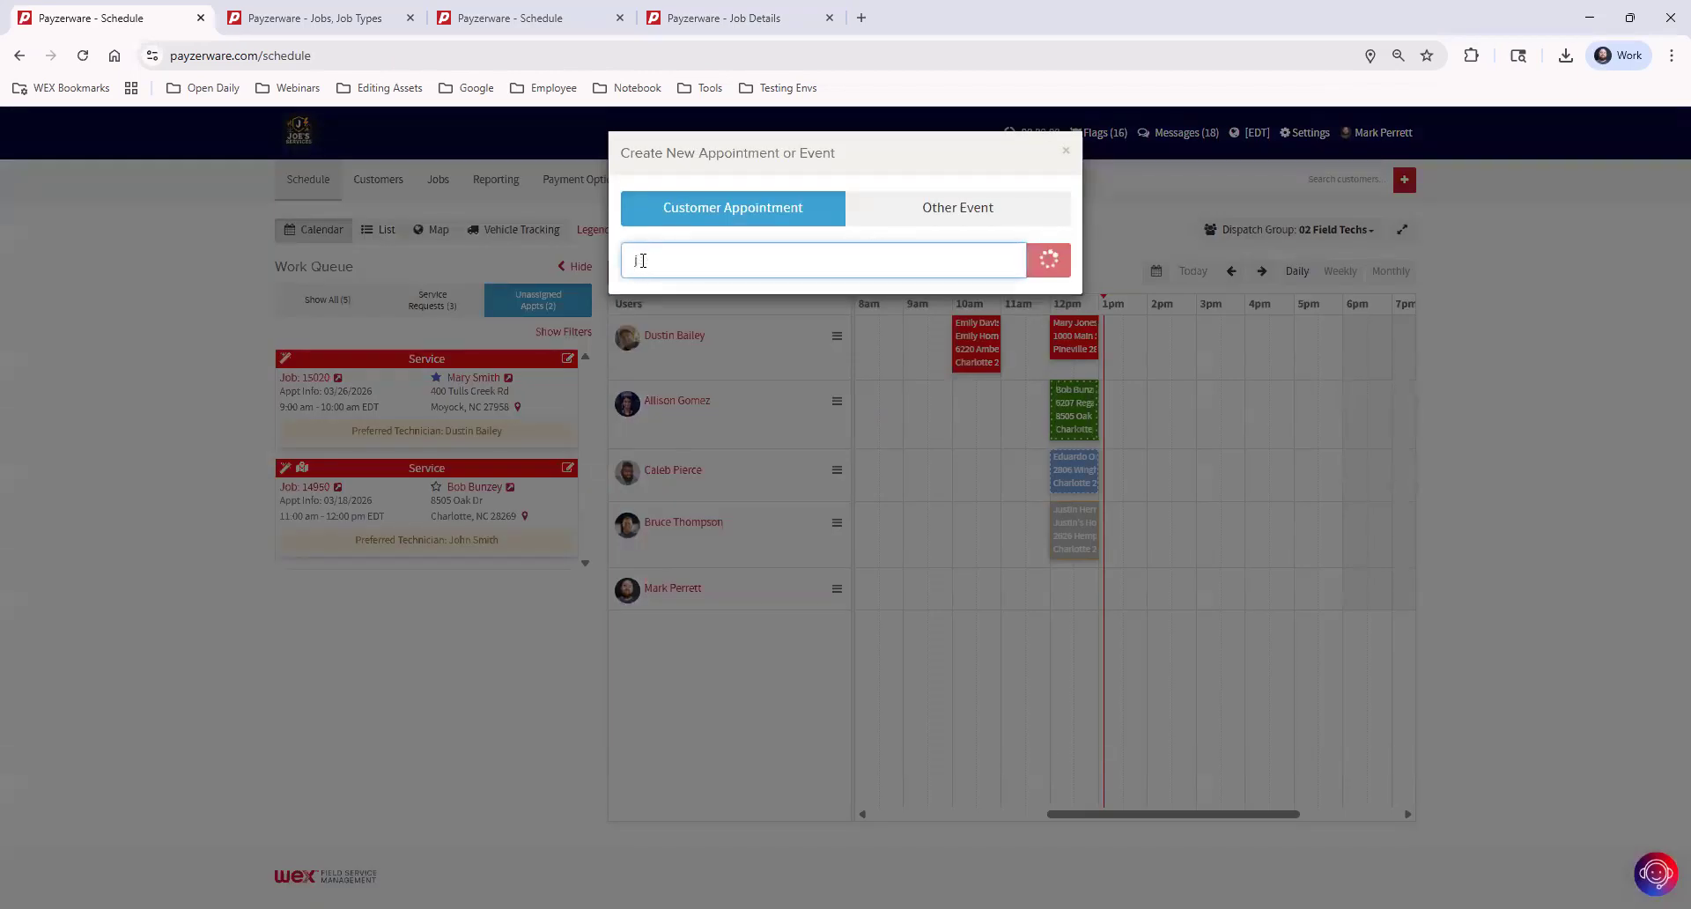
{"action": "key", "text": "BackSpace"}
{"action": "key", "text": "BackSpace"}
{"action": "type", "text": "in"}
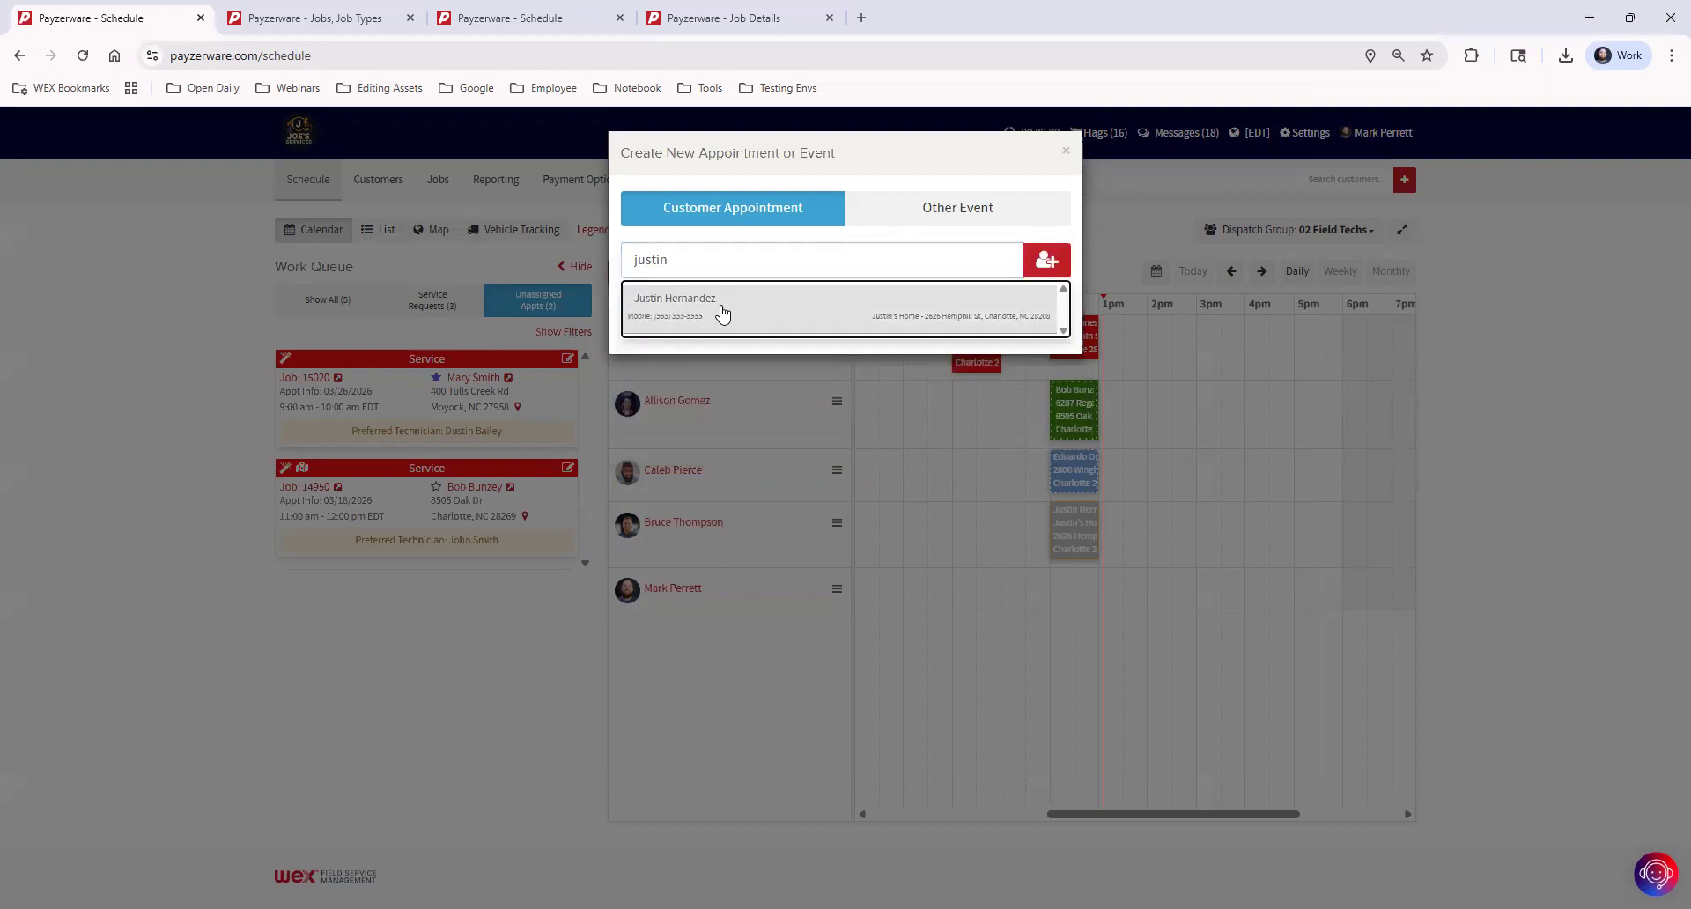
Open the new customer form from the appointment's customer search, and cancel it
{"action": "left_click", "coordinate": [784, 259]}
{"action": "type", "text": "dcd"}
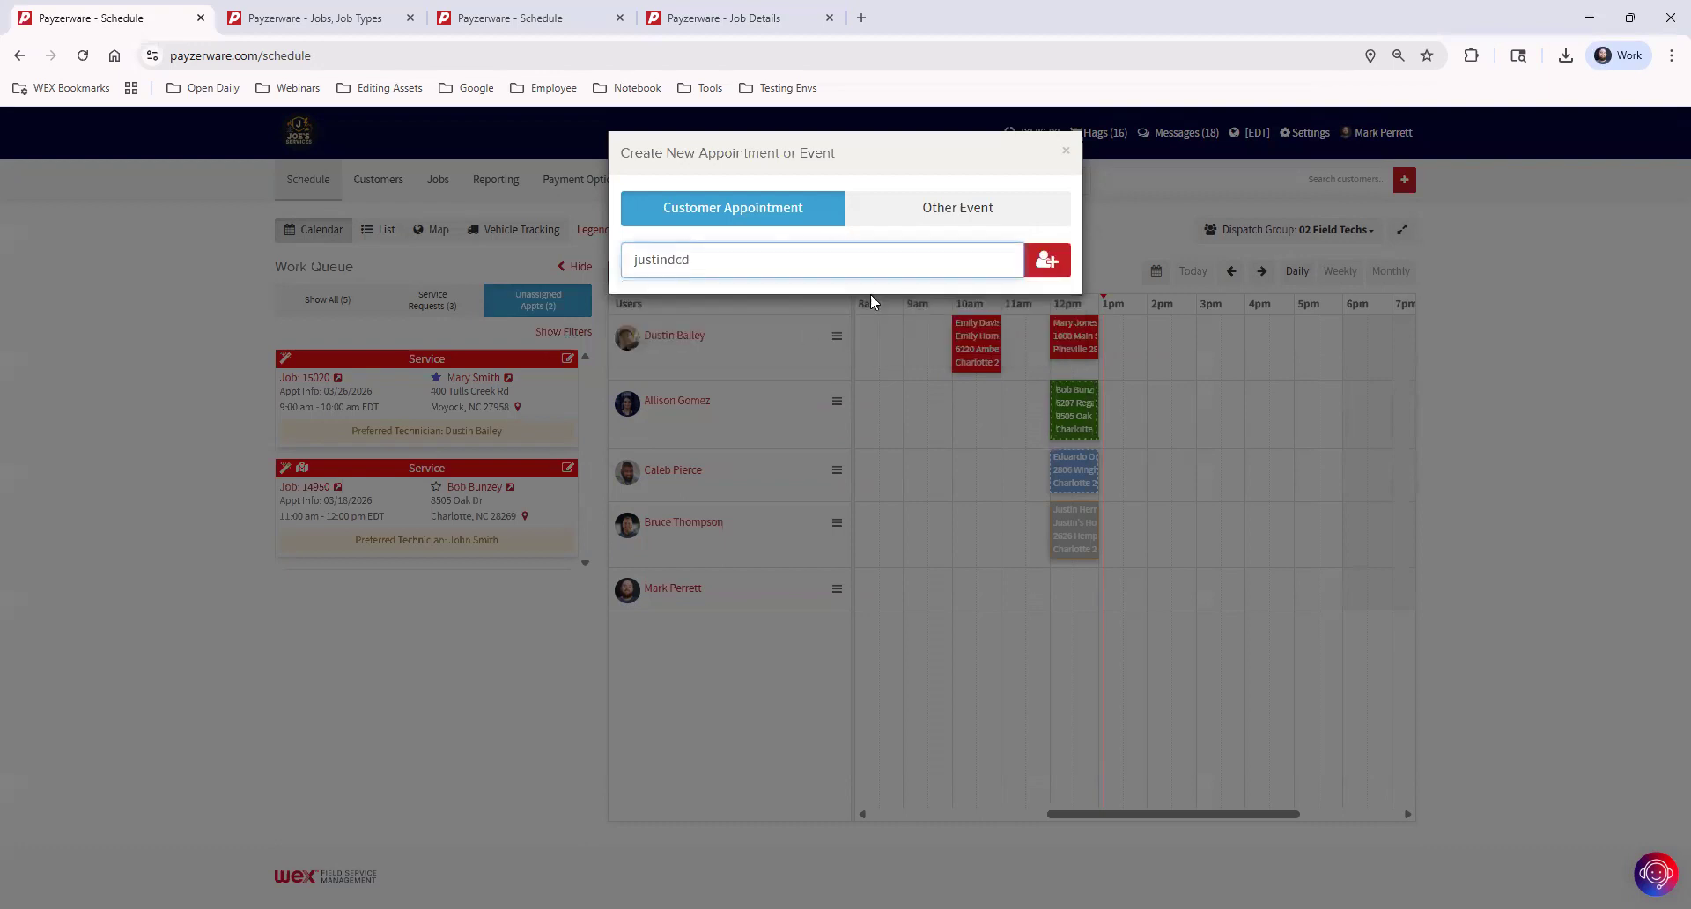
{"action": "left_click", "coordinate": [1047, 261]}
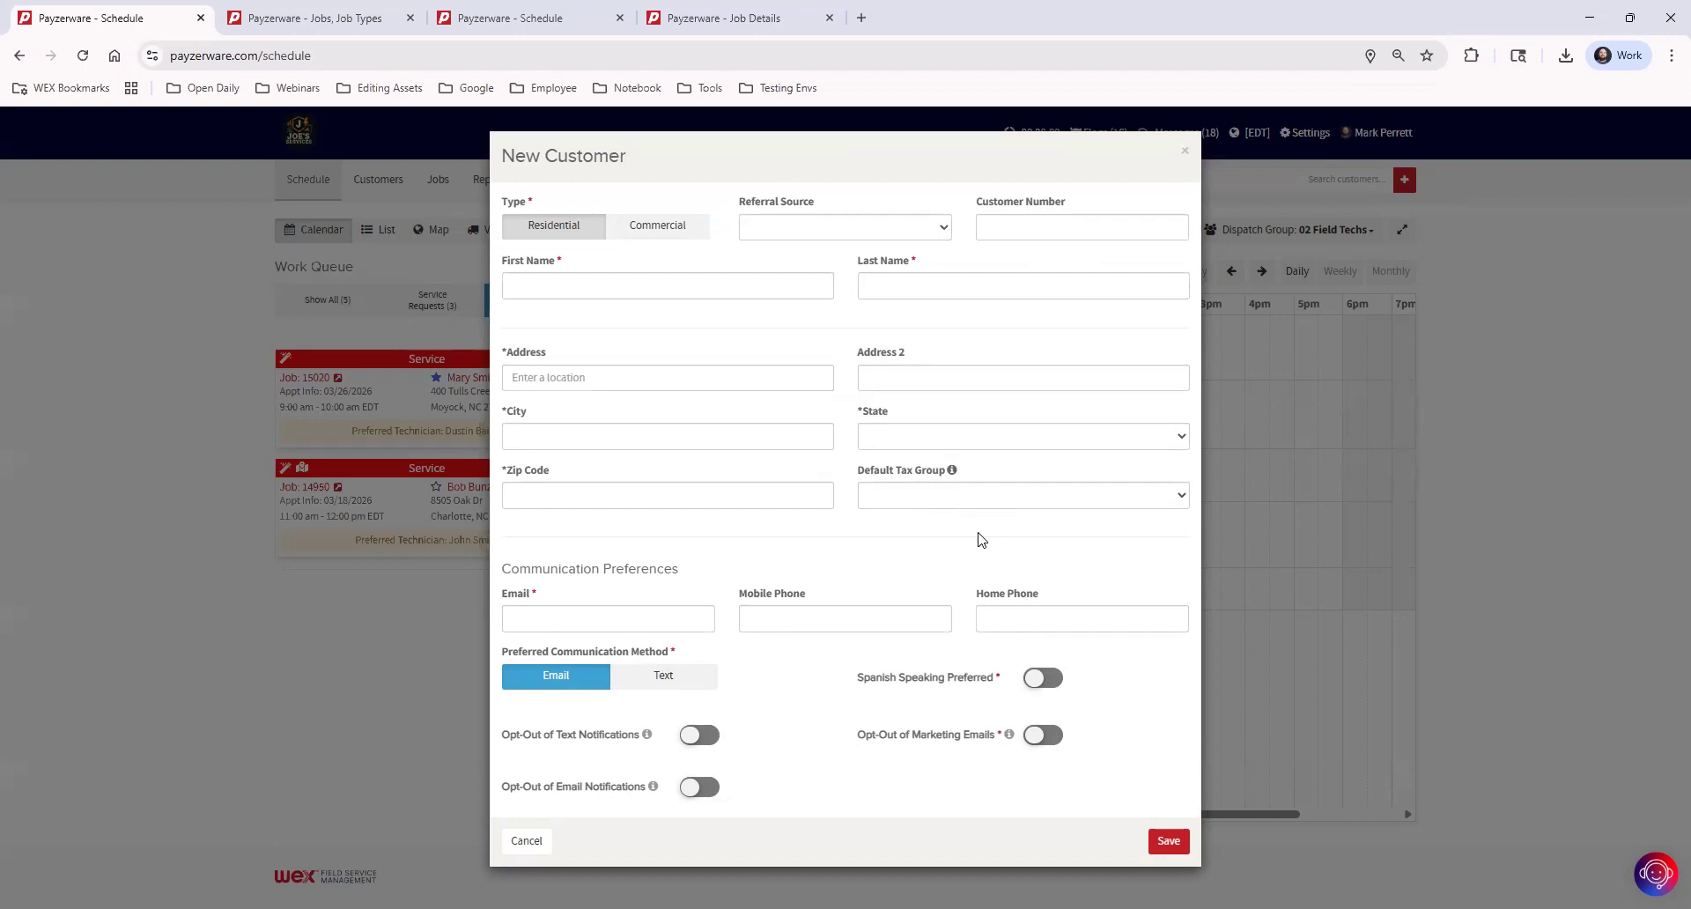
{"action": "left_click", "coordinate": [526, 842]}
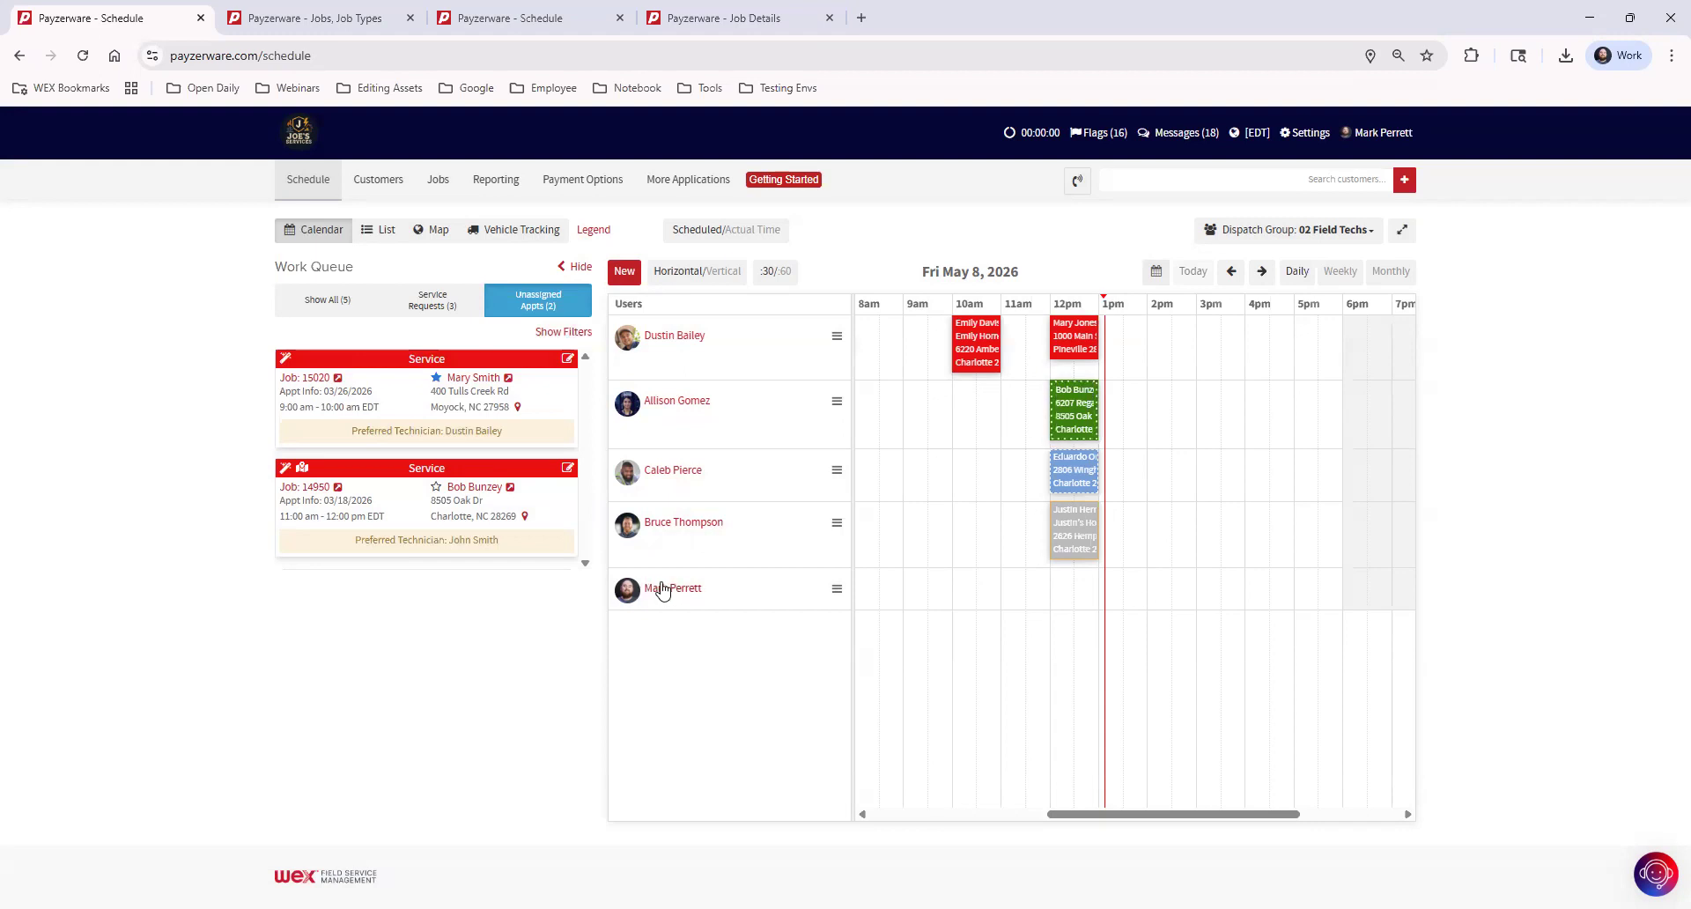
Start a new appointment in the last-listed technician's 2 pm slot and choose the existing customer found by first name
{"action": "left_click", "coordinate": [1158, 584]}
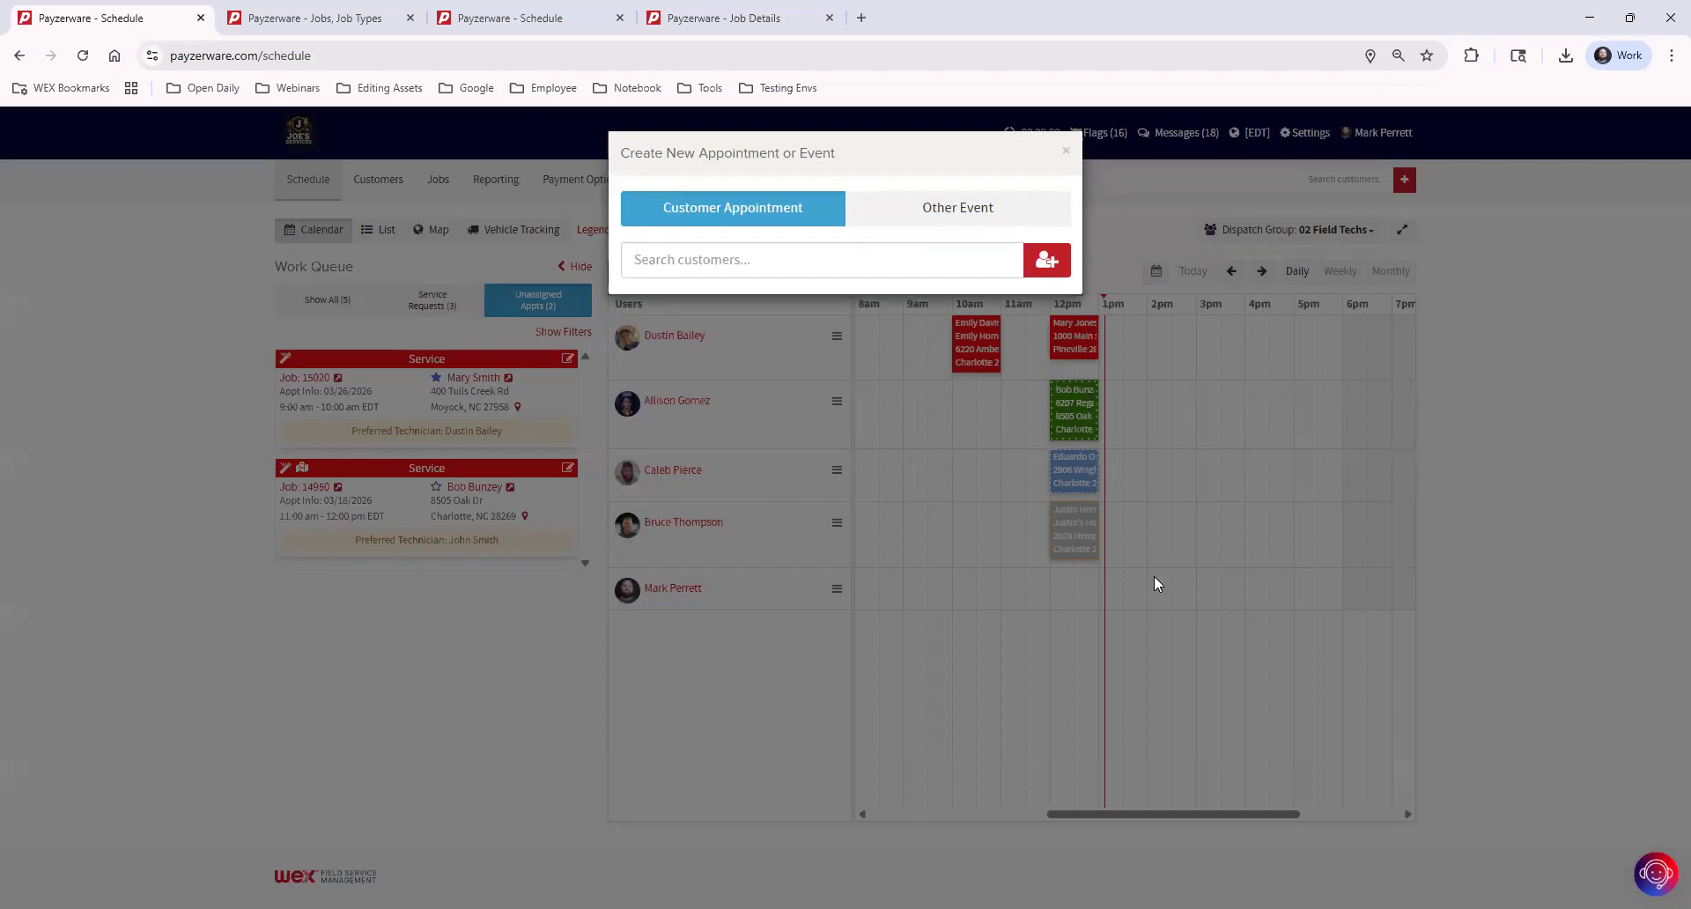
{"action": "left_click", "coordinate": [716, 257]}
{"action": "type", "text": "justin"}
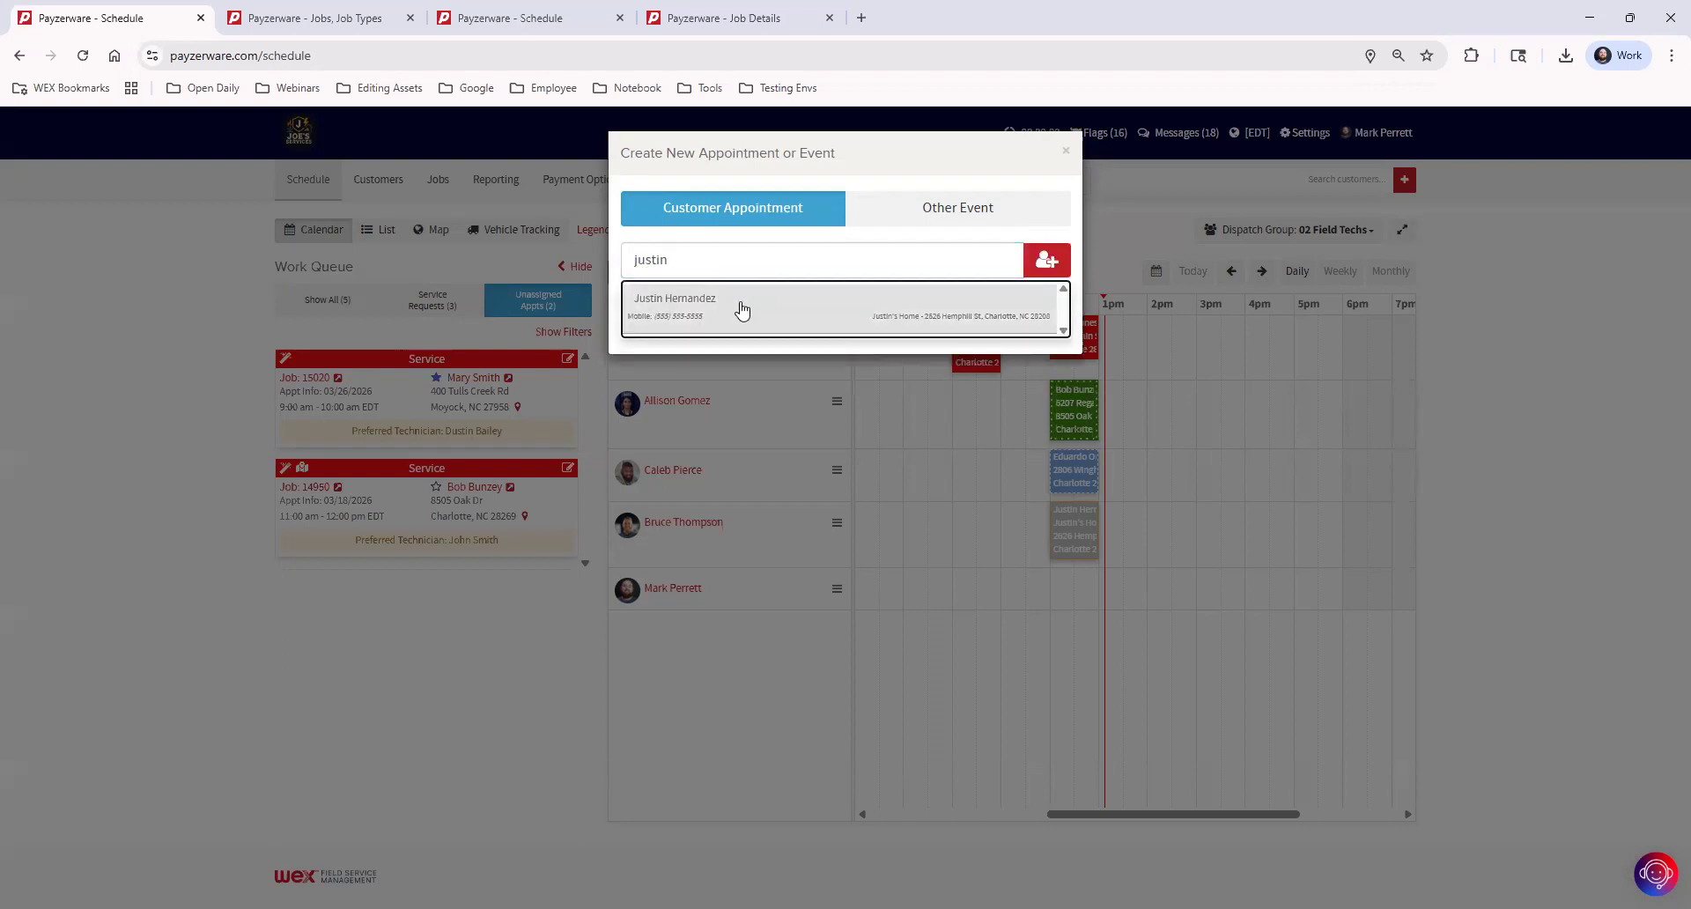
{"action": "left_click", "coordinate": [742, 308]}
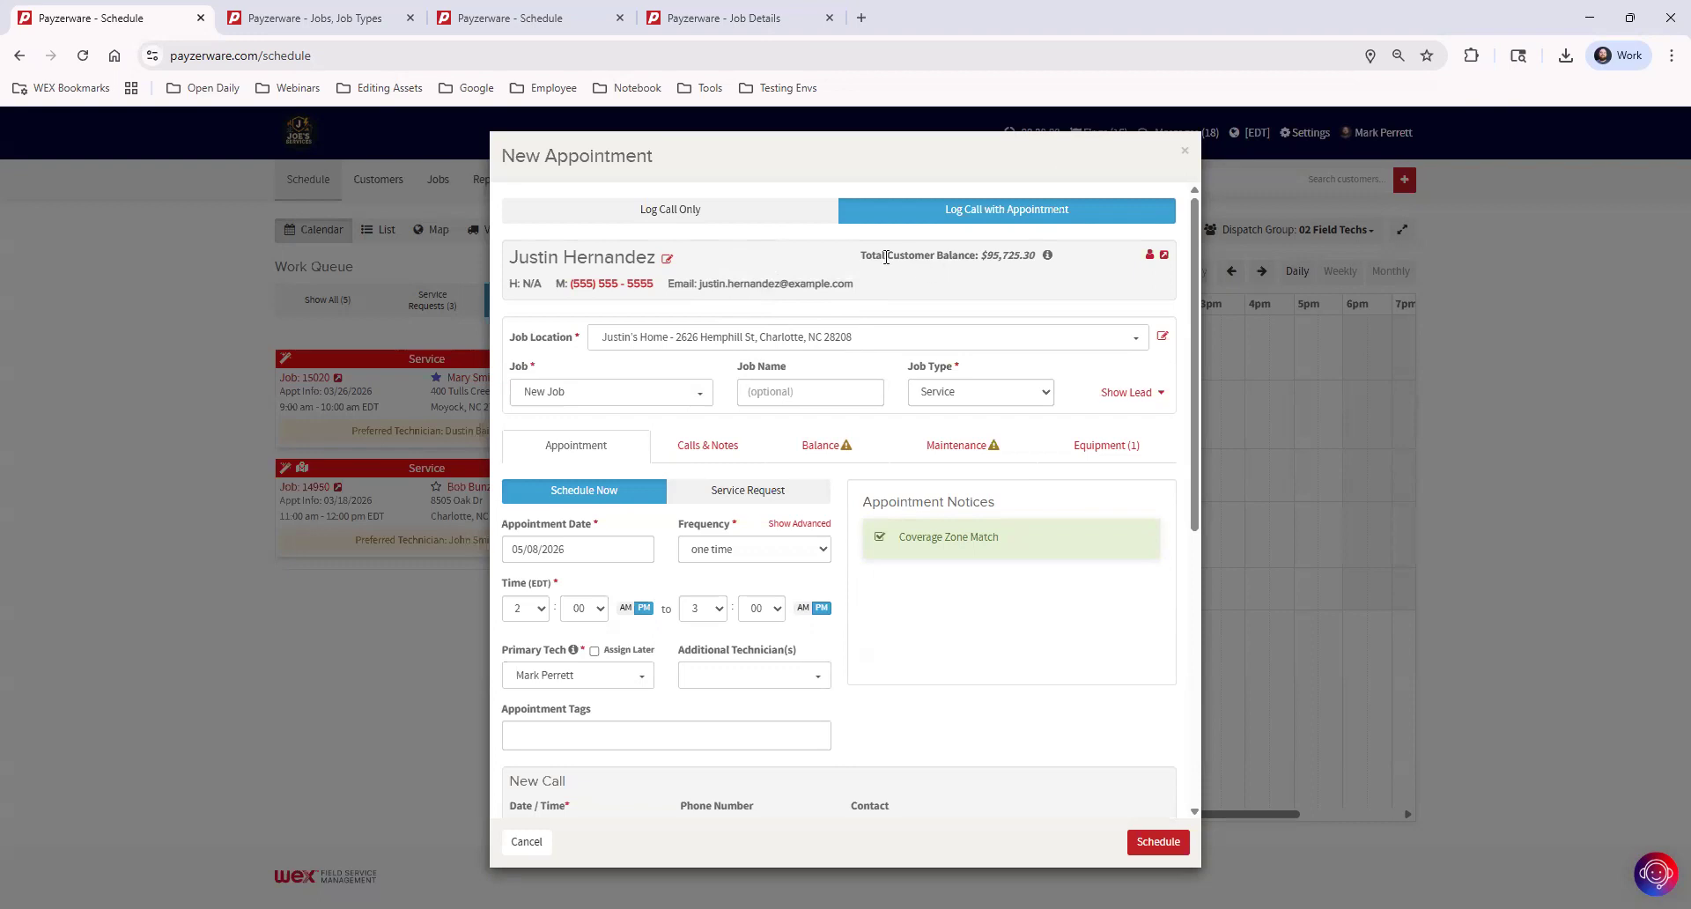
Review the customer's total balance and the quick-edit contact, billing and preference details, and return to the appointment
{"action": "left_click_drag", "start_coordinate": [887, 254], "coordinate": [975, 258]}
{"action": "left_click_drag", "start_coordinate": [984, 256], "coordinate": [1030, 258]}
{"action": "left_click", "coordinate": [1083, 278]}
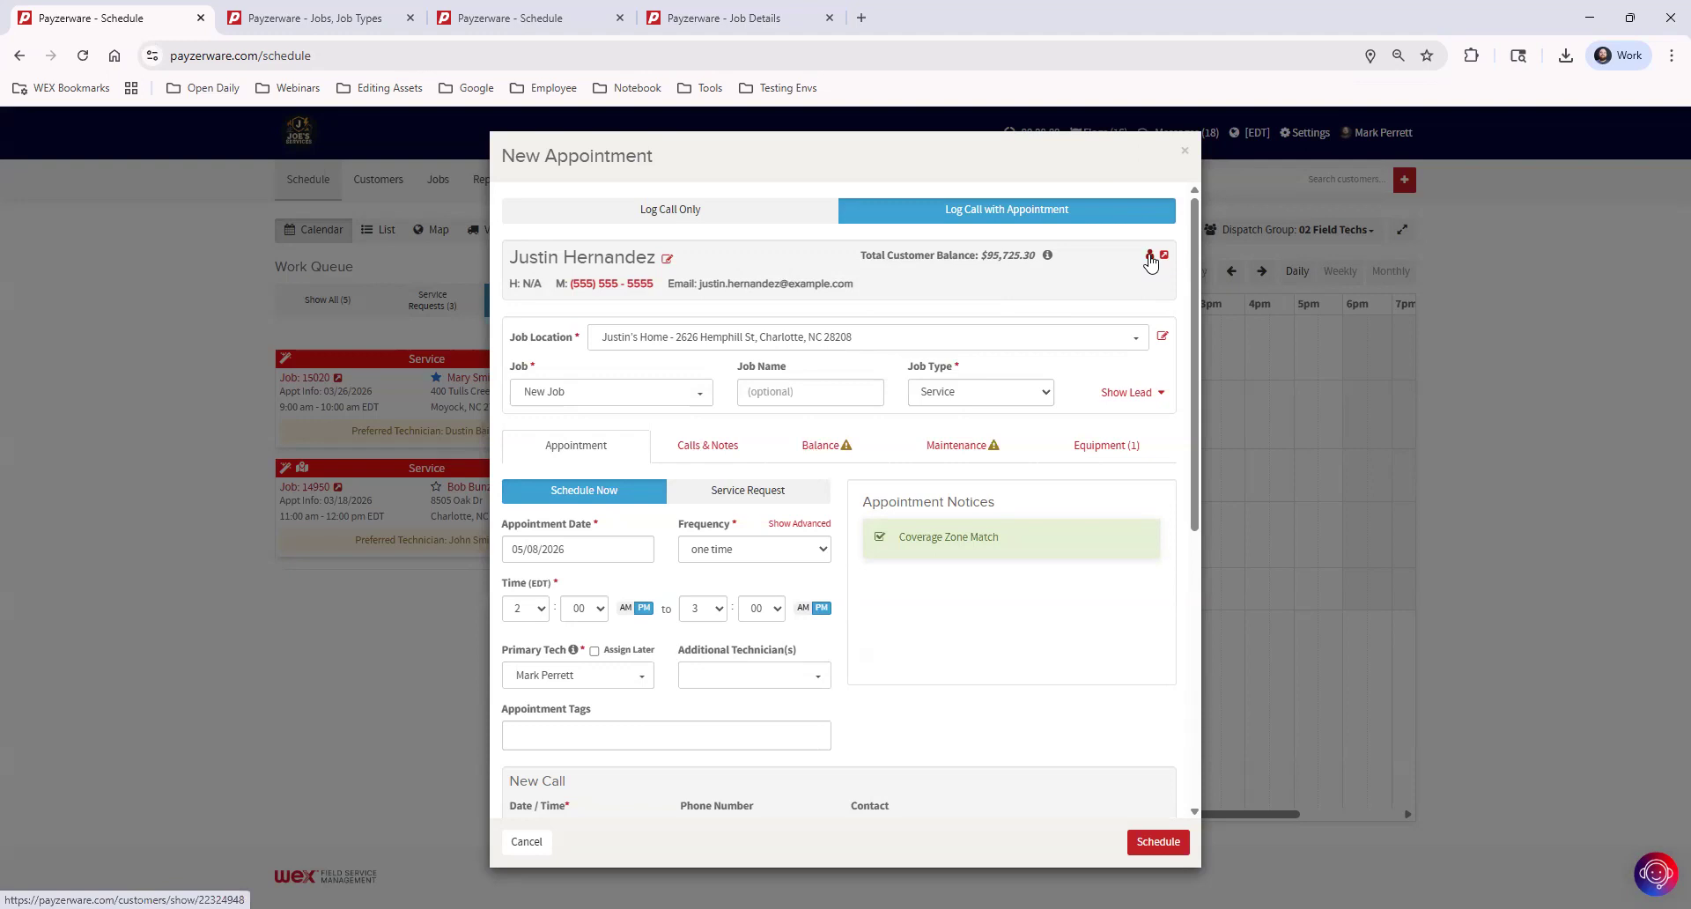
{"action": "left_click", "coordinate": [667, 258]}
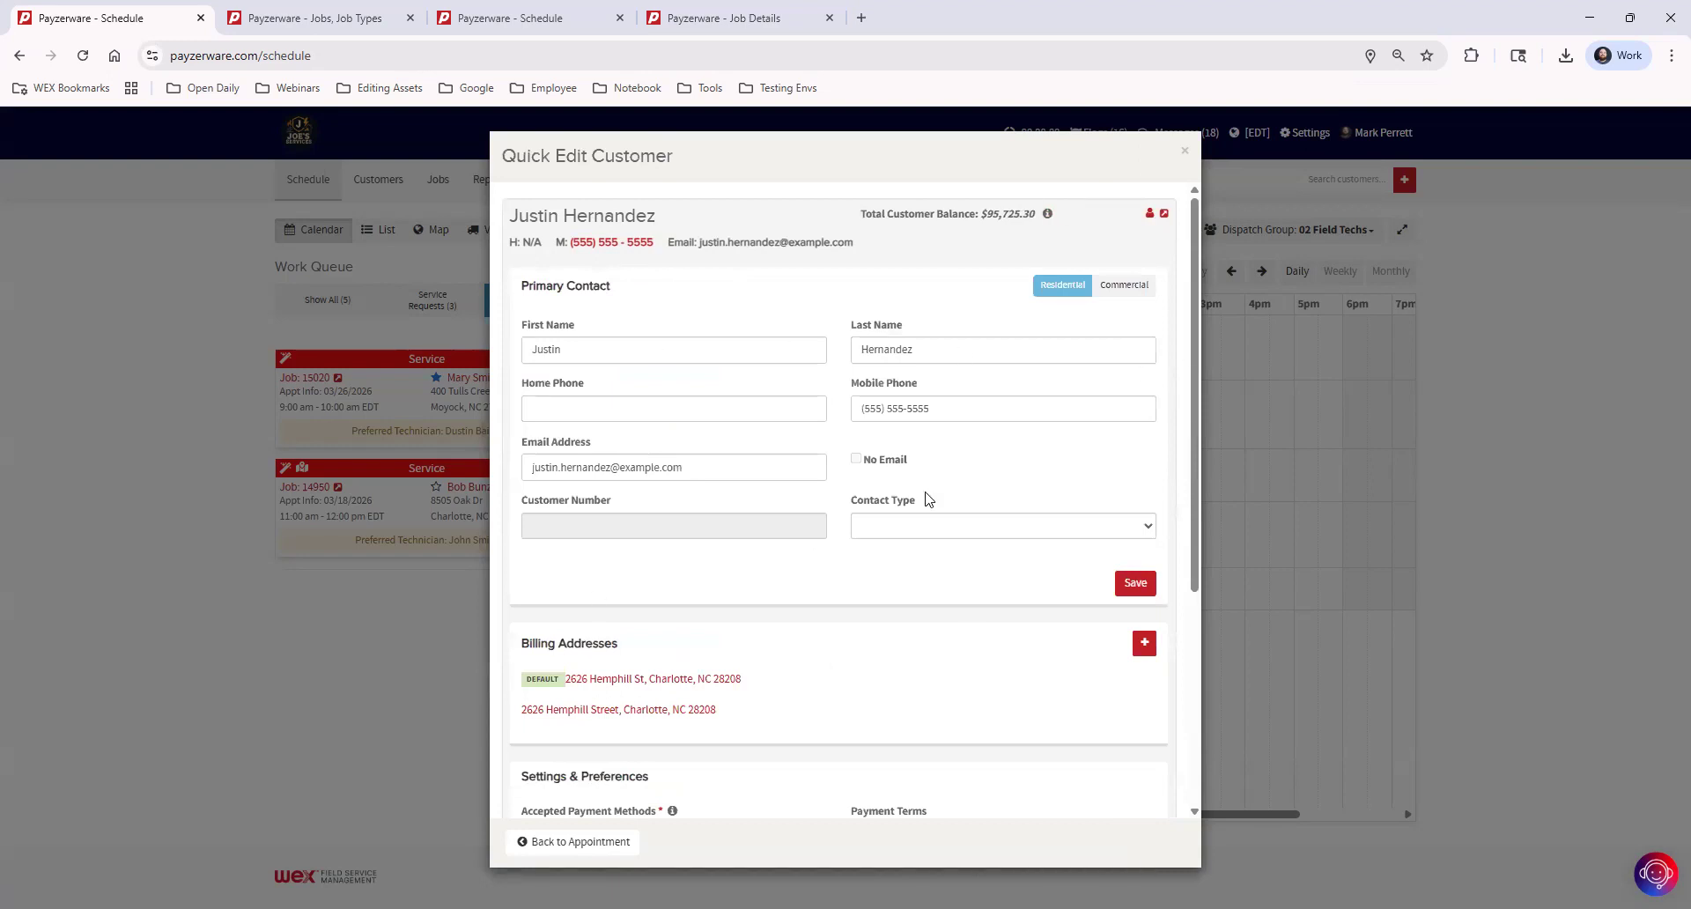
{"action": "scroll", "coordinate": [987, 484], "scroll_direction": "down", "scroll_amount": 4}
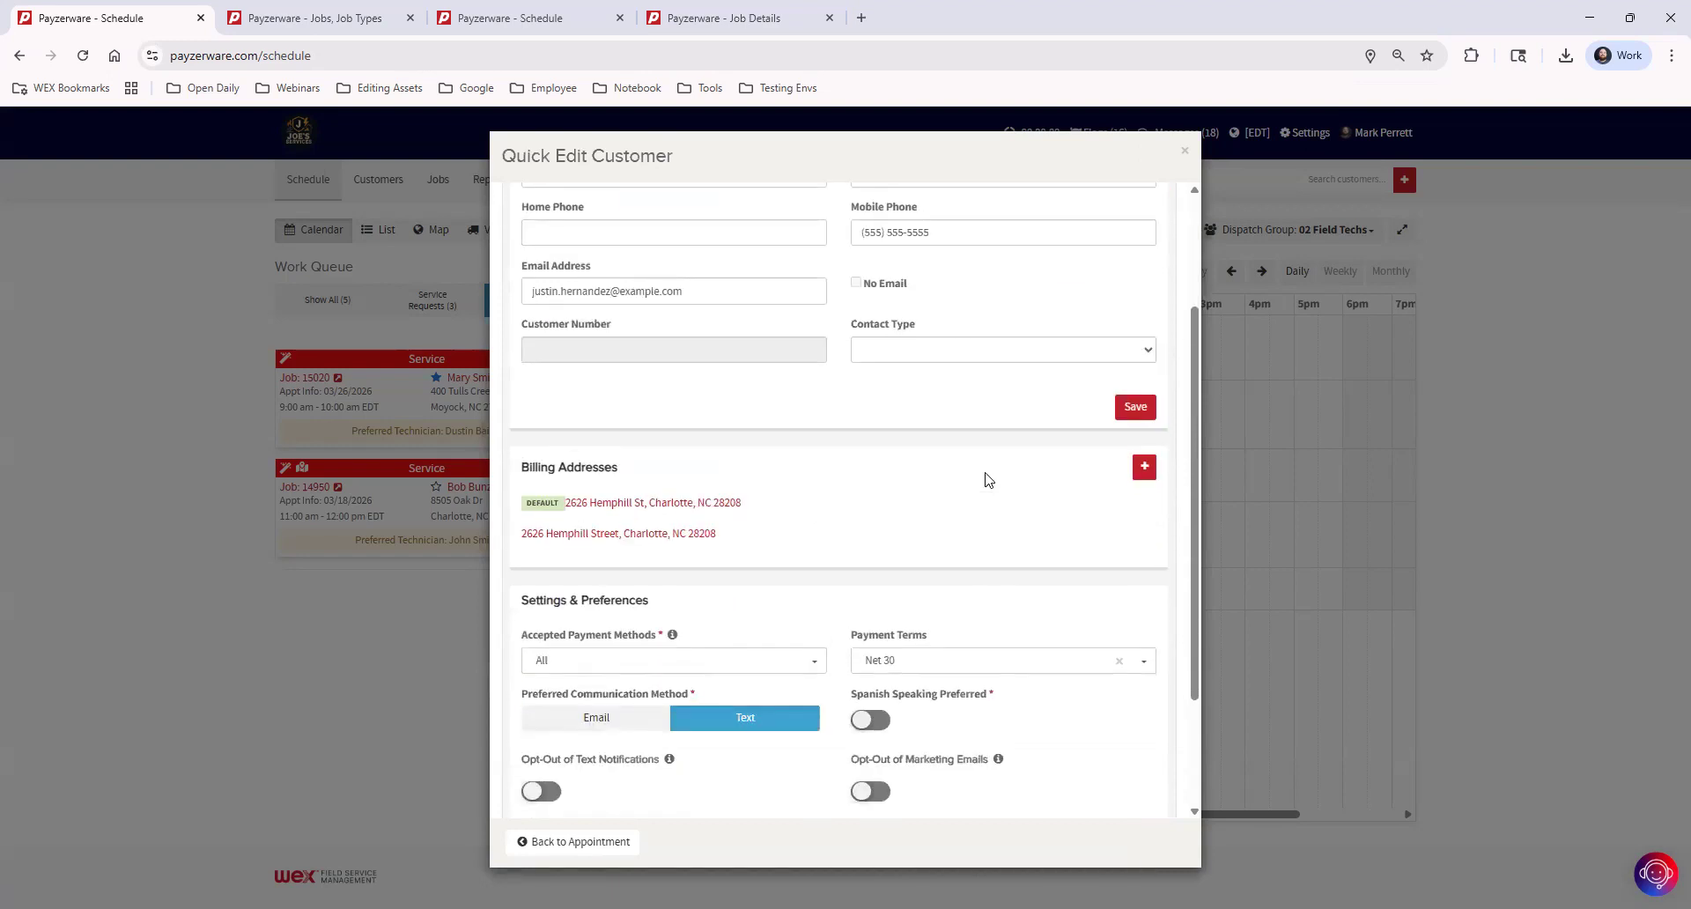
{"action": "scroll", "coordinate": [991, 484], "scroll_direction": "up", "scroll_amount": 4}
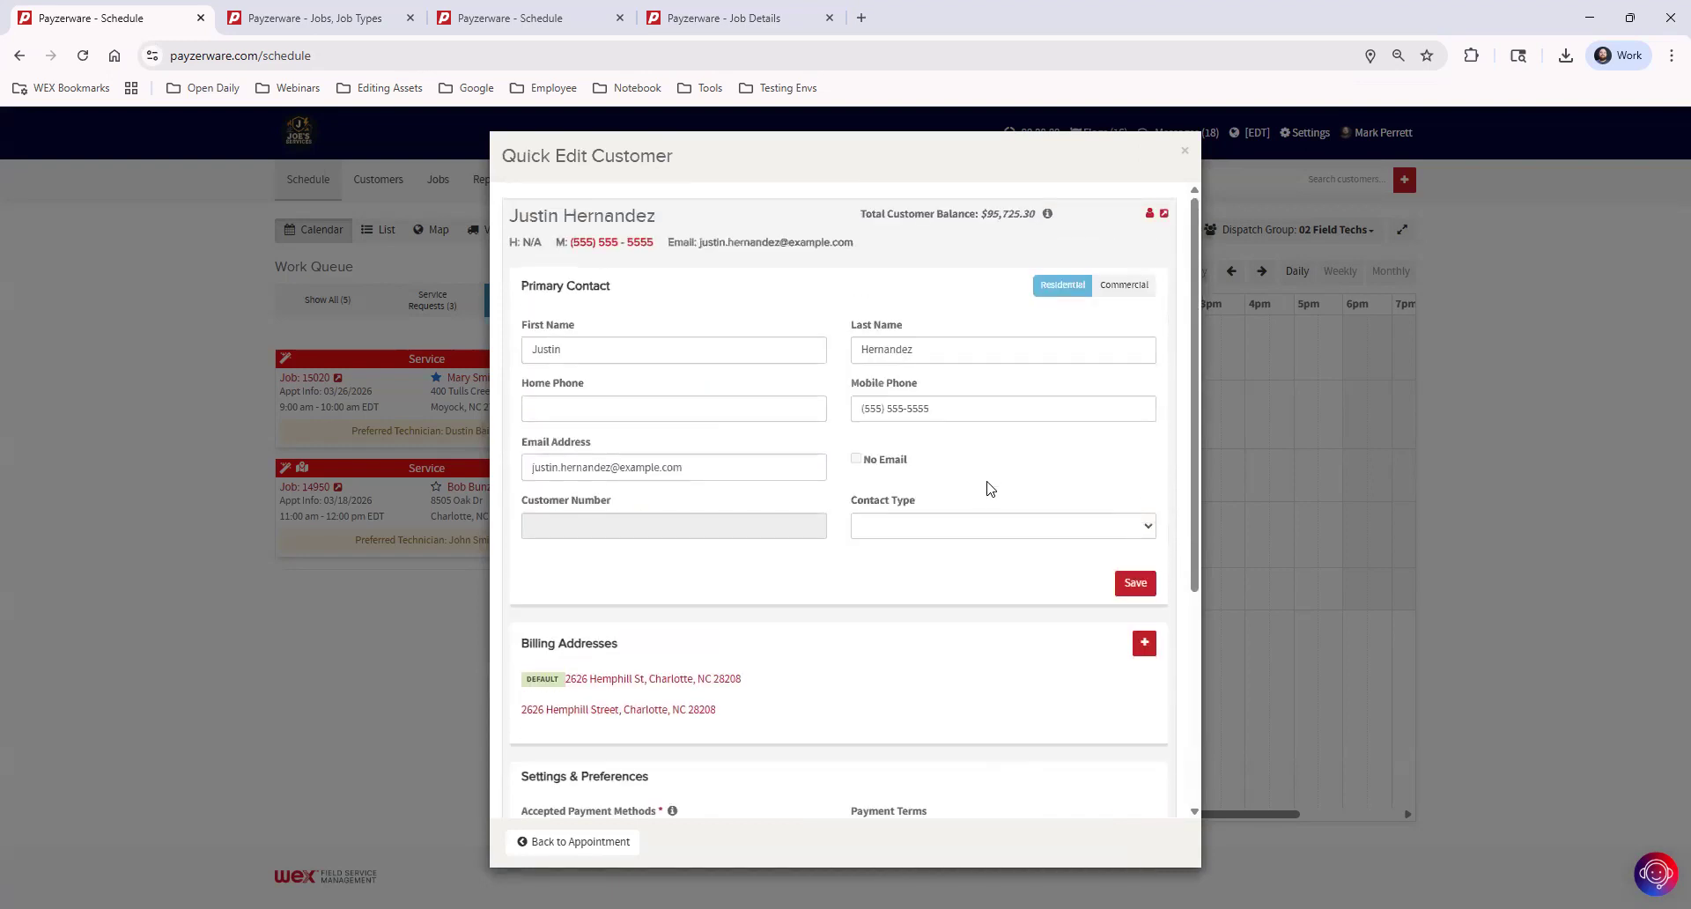
{"action": "left_click", "coordinate": [604, 843]}
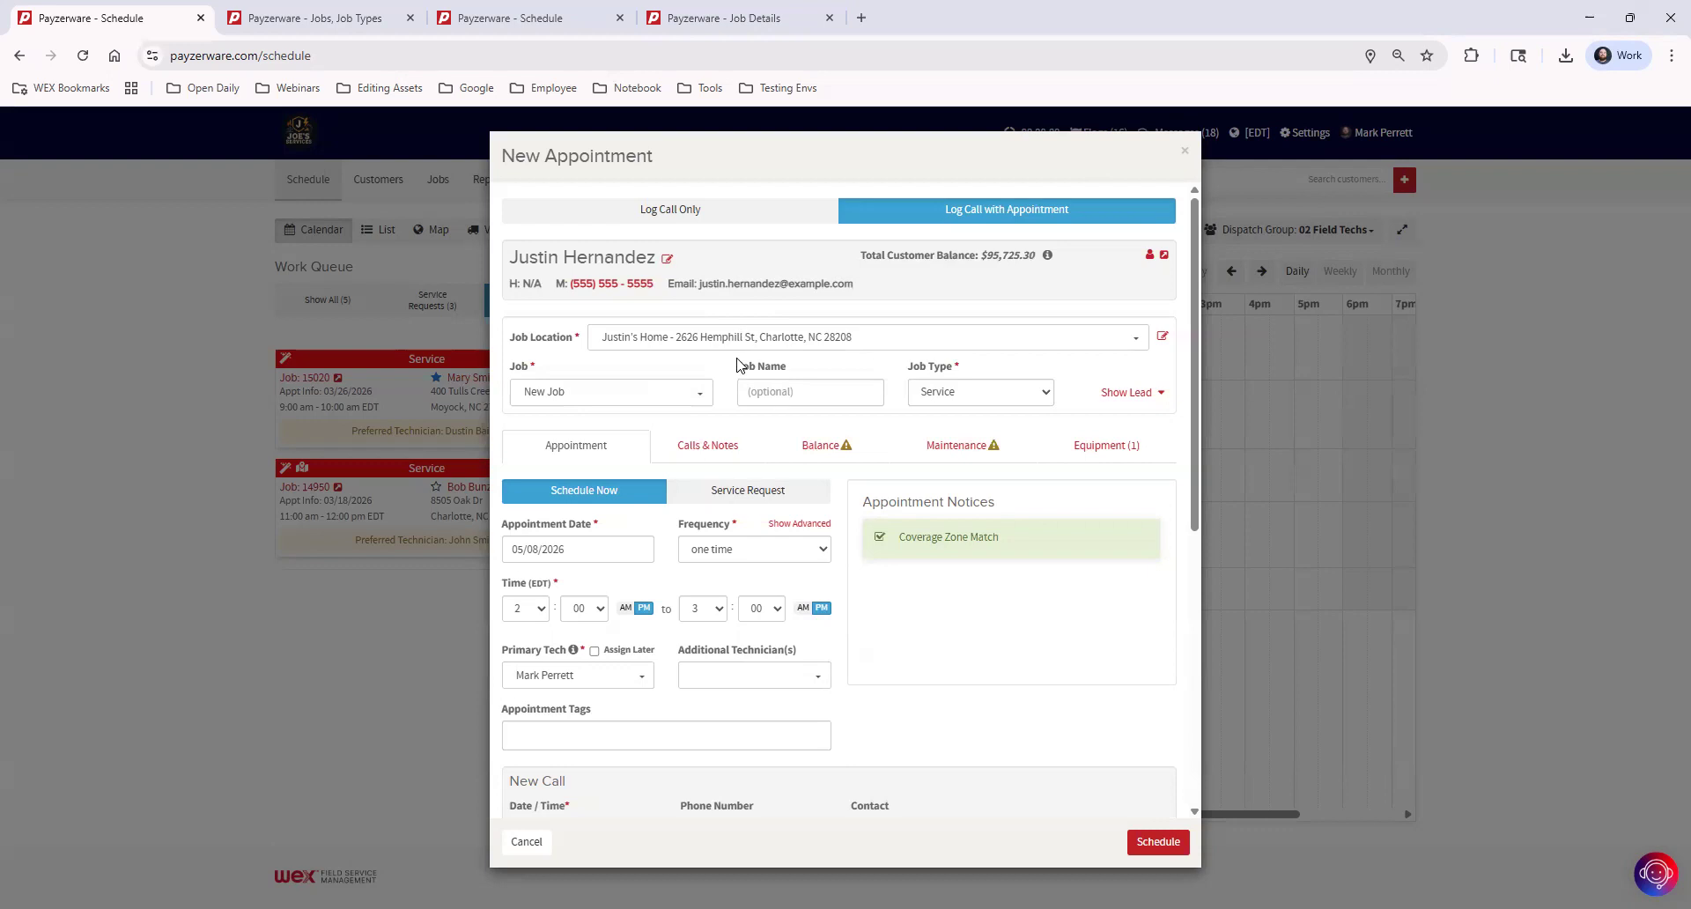
Check the available job locations and keep the customer's home as the appointment's job location
{"action": "left_click", "coordinate": [859, 342]}
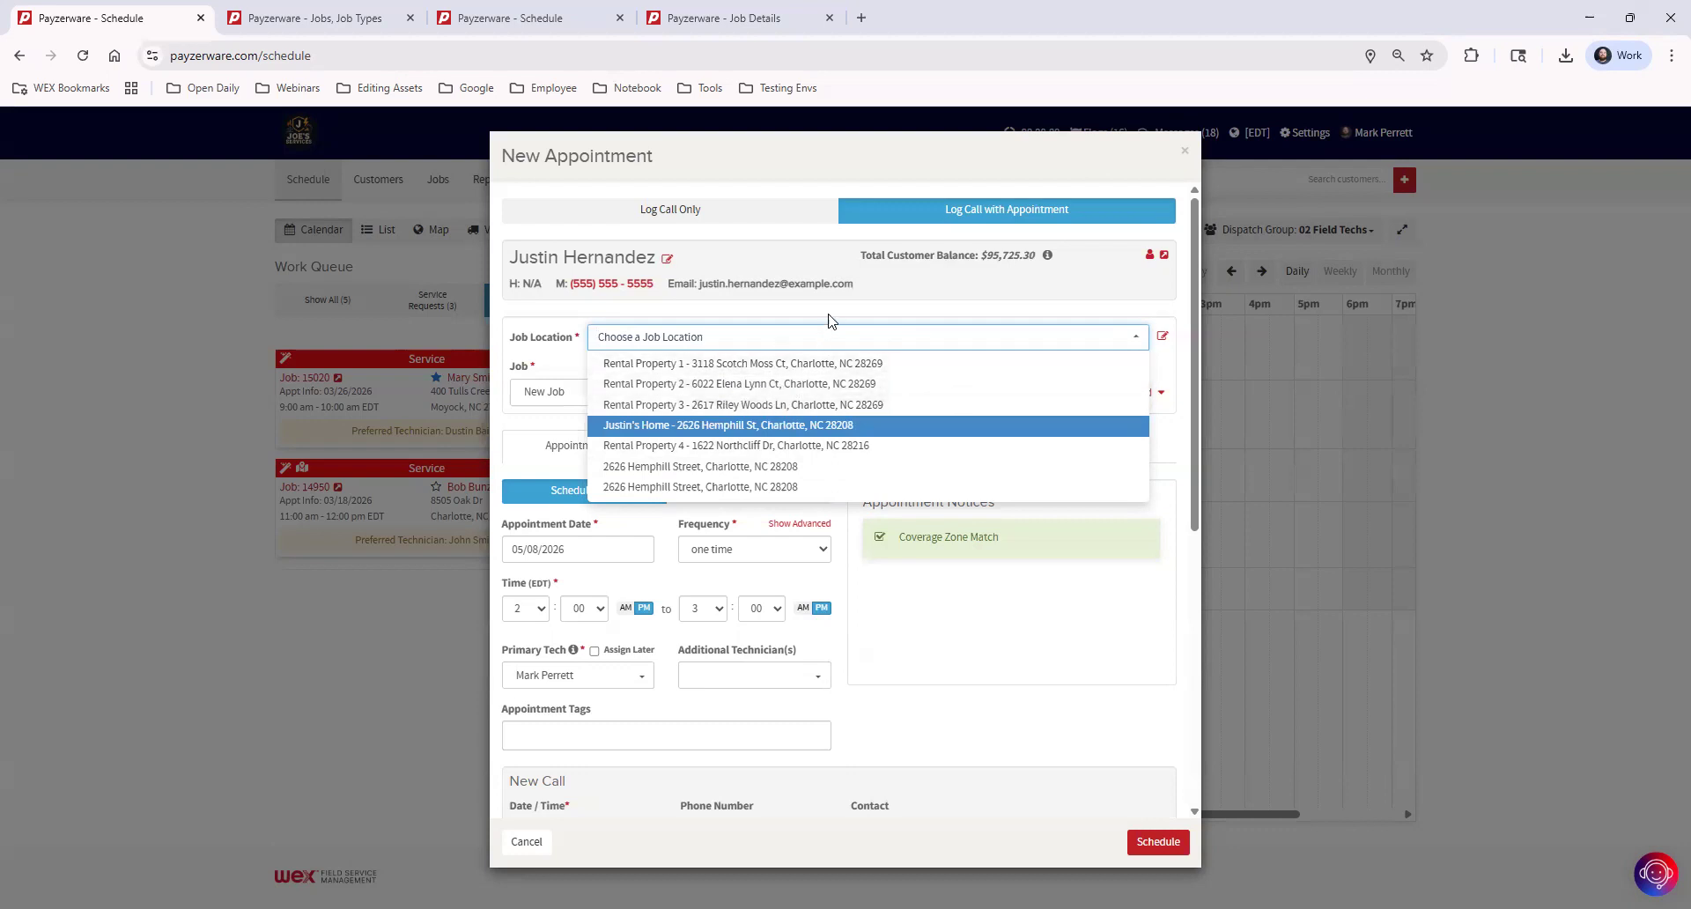
{"action": "key", "text": "Return"}
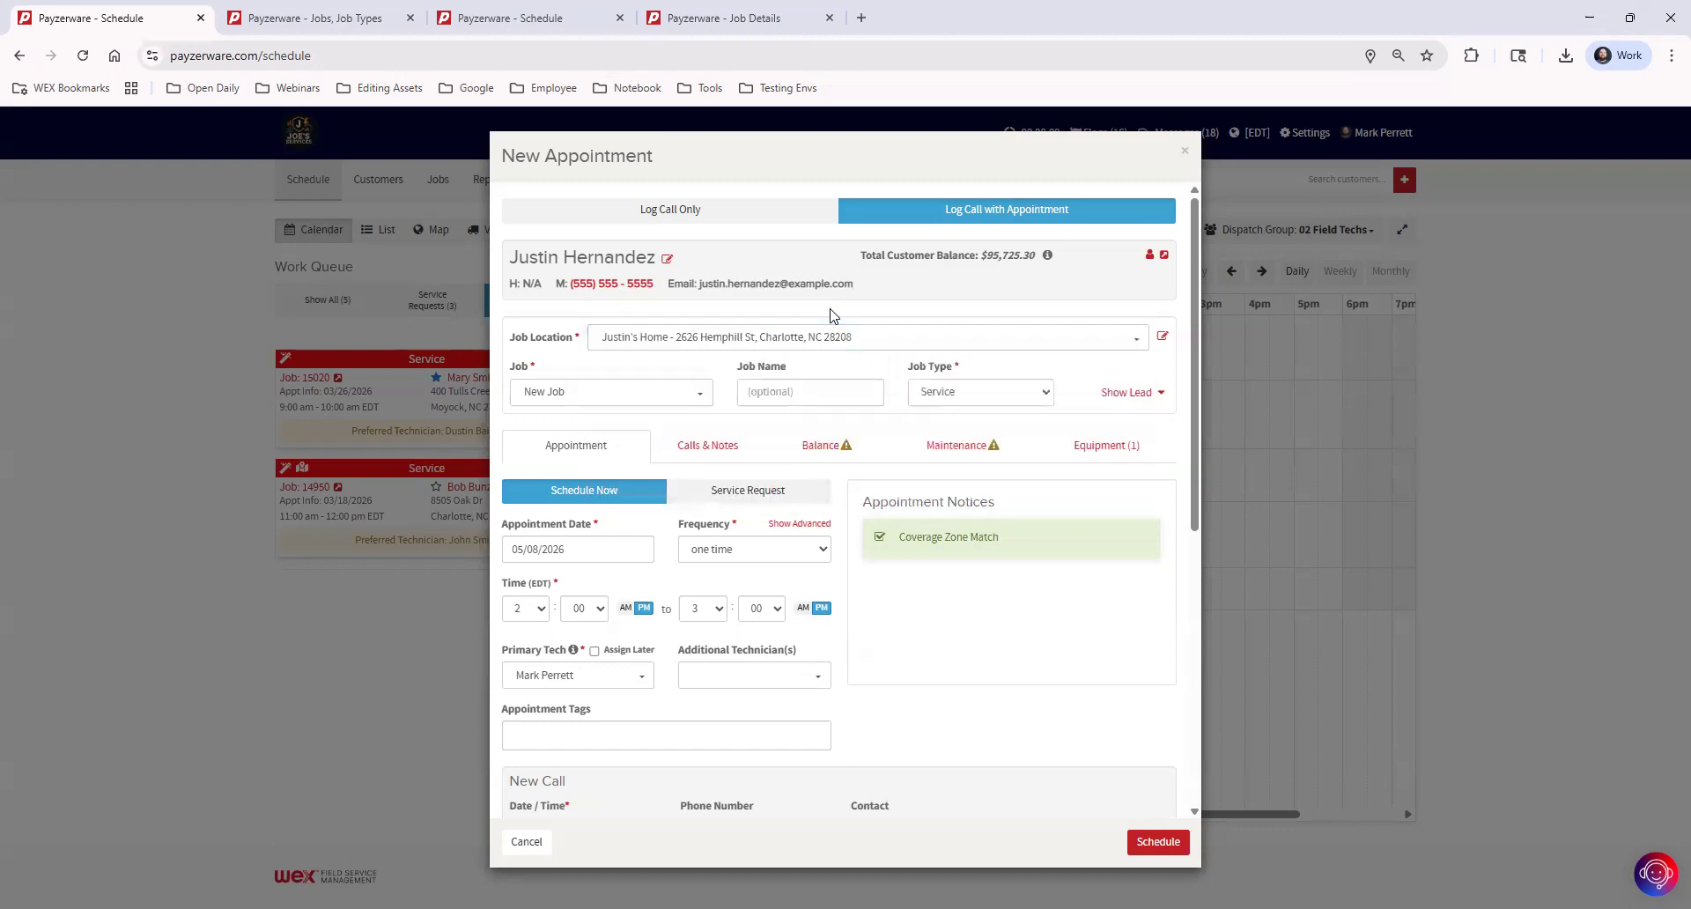
Review the customer's saved locations in the quick edit view and return to the appointment
{"action": "left_click", "coordinate": [1163, 340]}
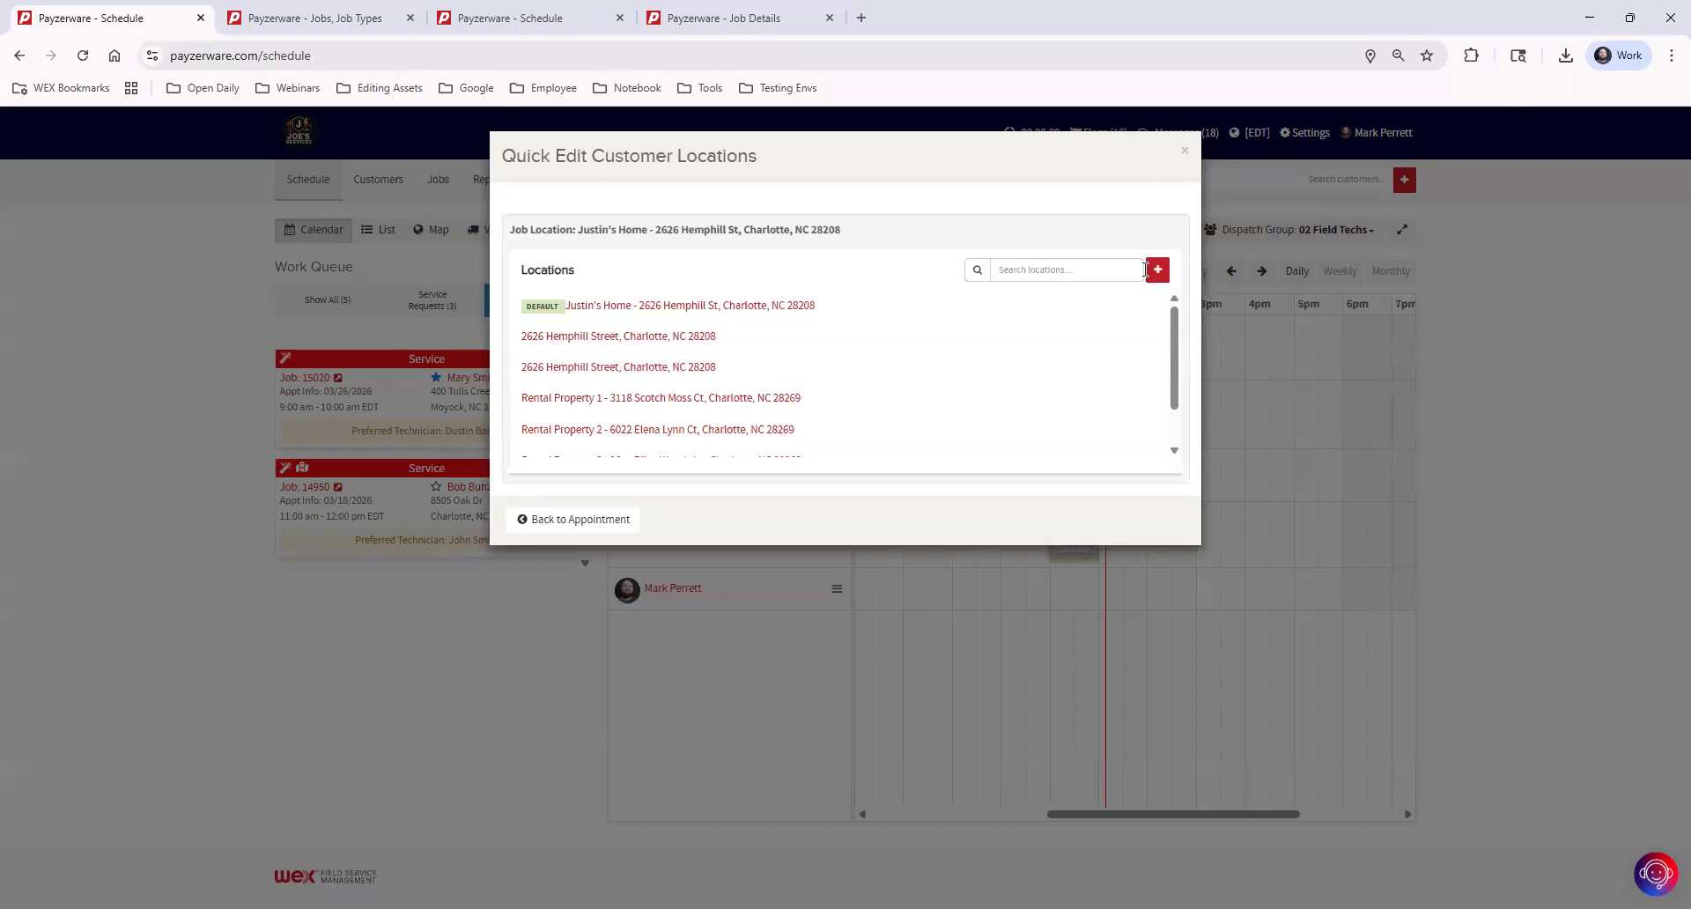
{"action": "scroll", "coordinate": [748, 370], "scroll_direction": "down", "scroll_amount": 2}
{"action": "scroll", "coordinate": [754, 377], "scroll_direction": "up", "scroll_amount": 2}
{"action": "left_click", "coordinate": [585, 522]}
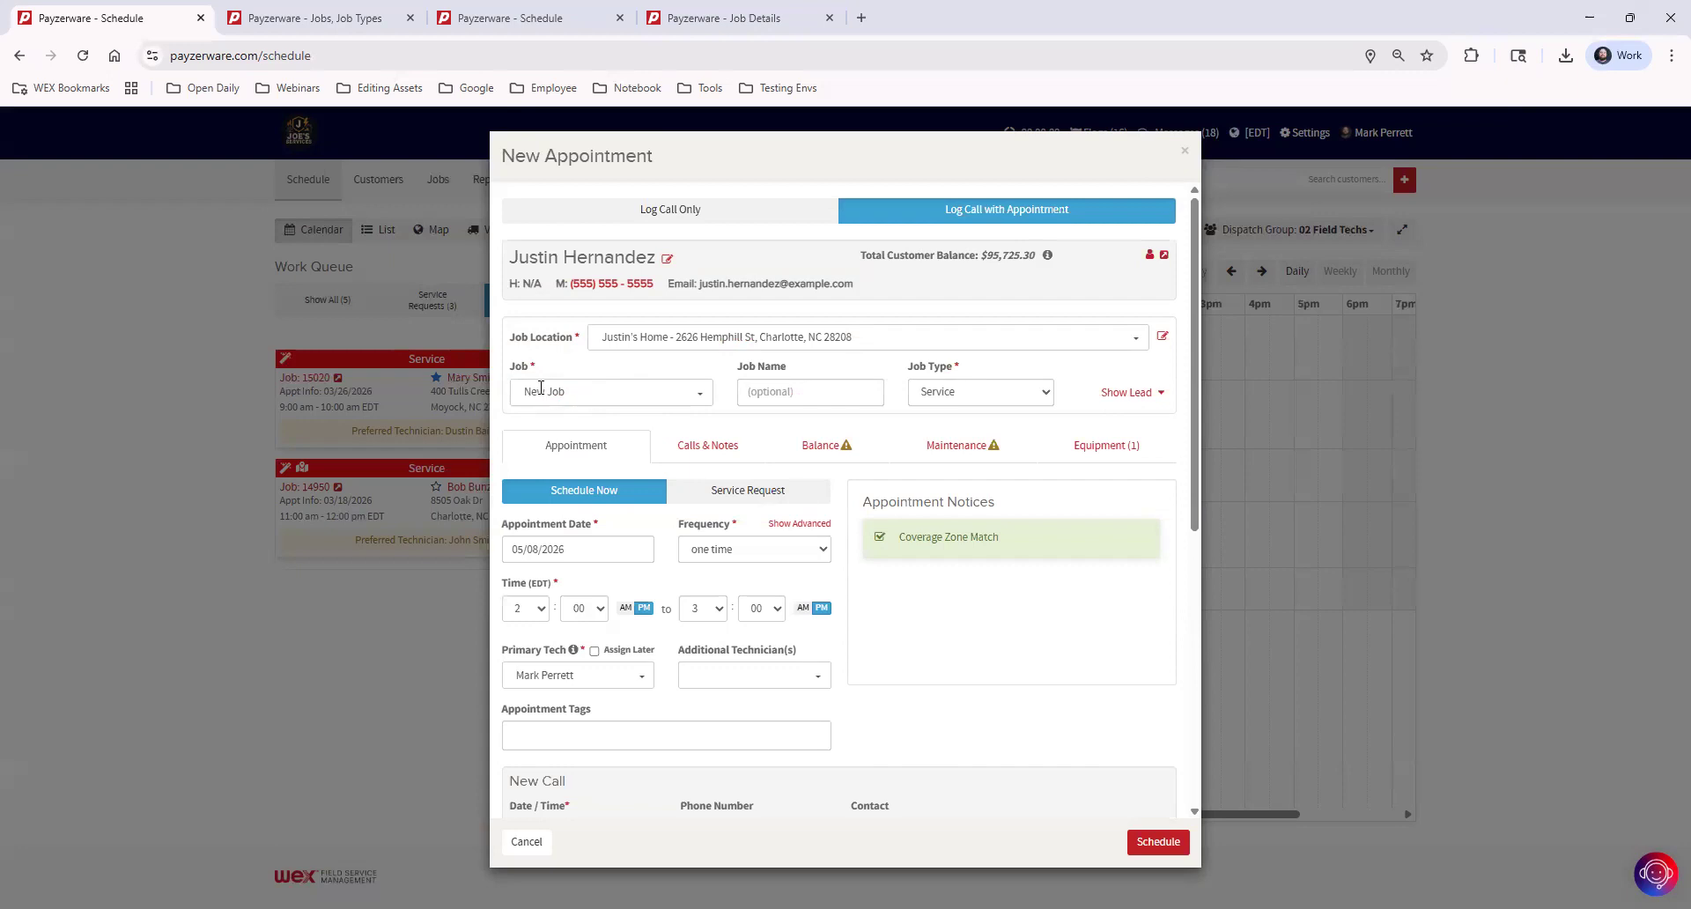
Try the existing No AC job dated 05/05/2026 for the appointment, and switch the selection back to New Job
{"action": "left_click", "coordinate": [590, 388]}
{"action": "left_click", "coordinate": [598, 372]}
{"action": "left_click", "coordinate": [673, 391]}
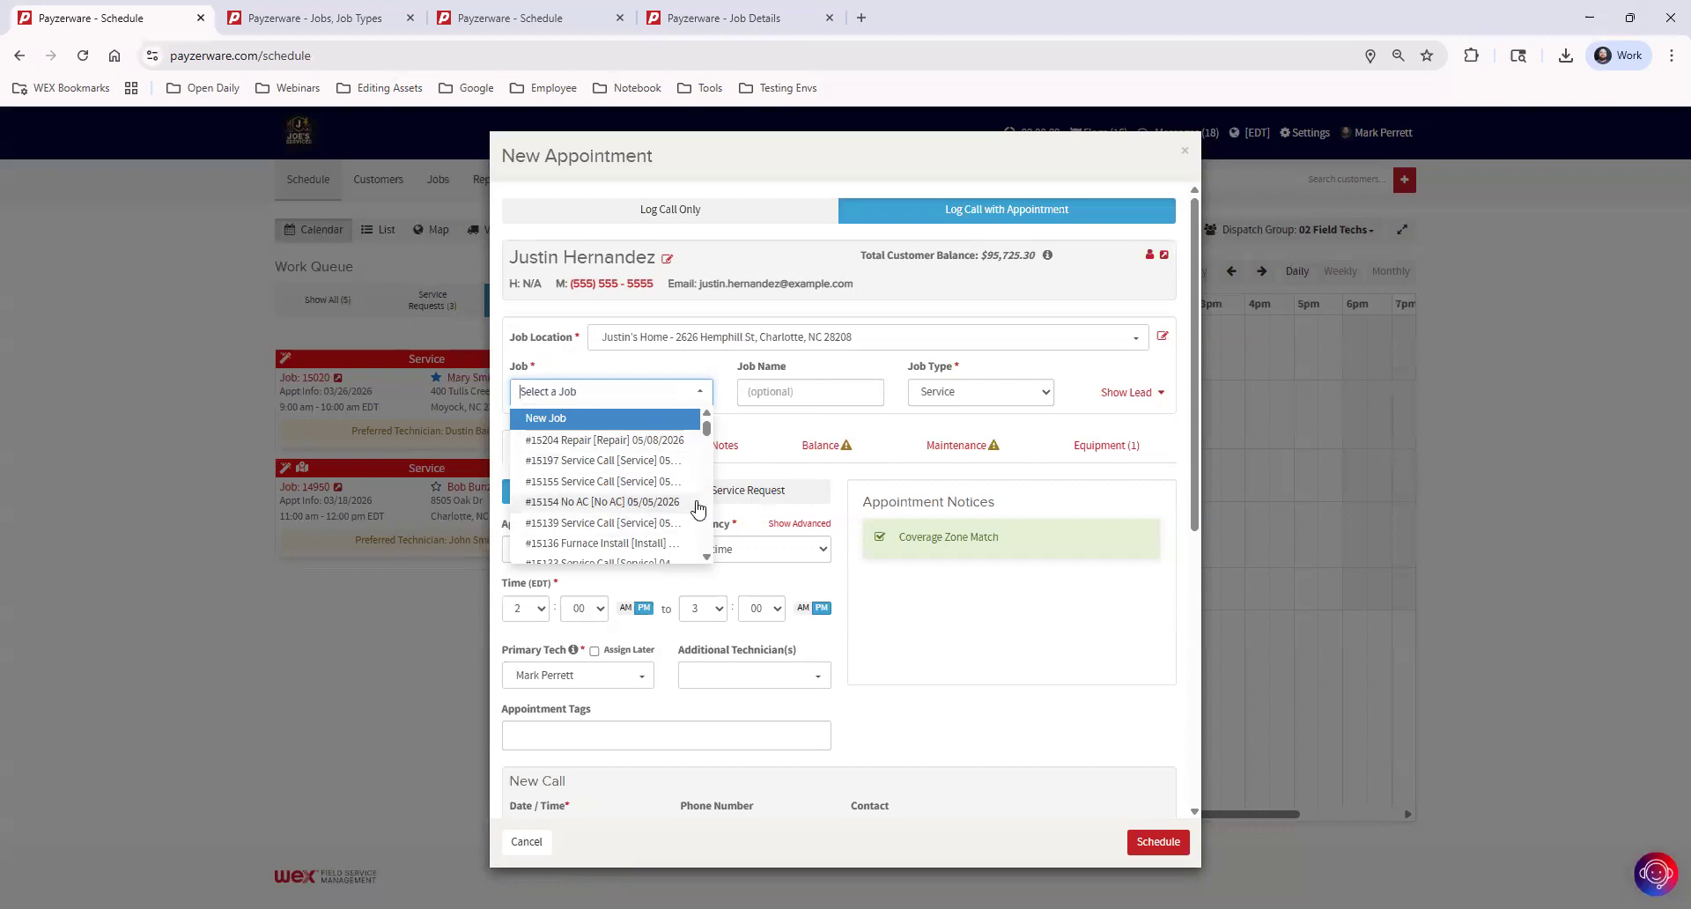
{"action": "left_click", "coordinate": [669, 506]}
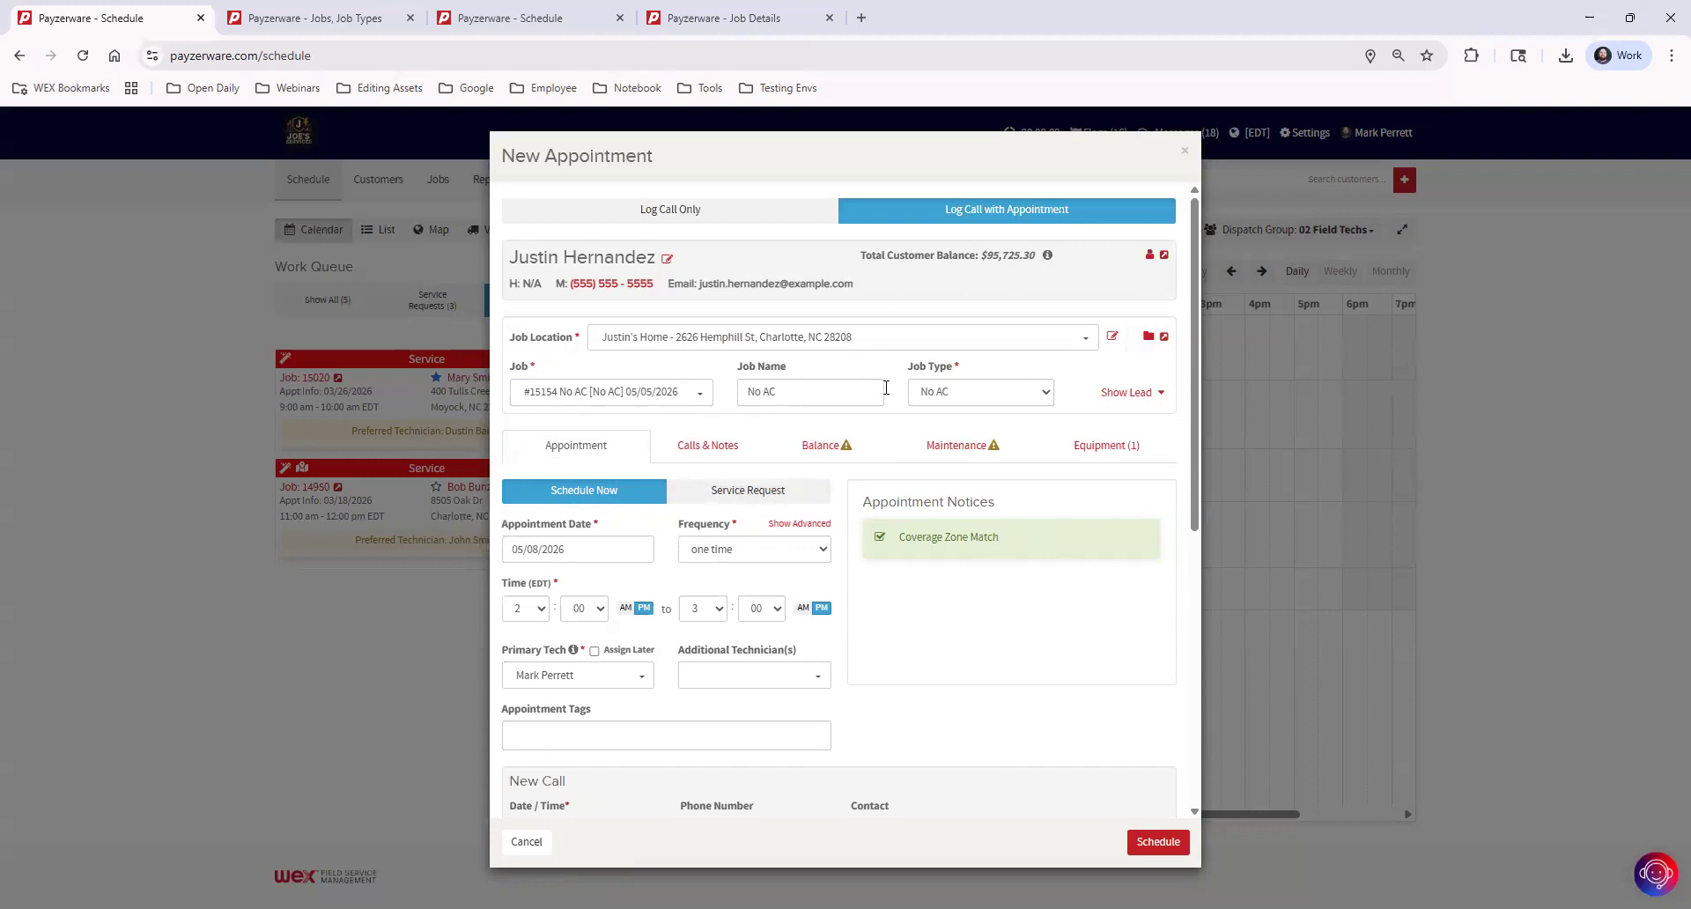
{"action": "left_click", "coordinate": [594, 390]}
{"action": "scroll", "coordinate": [598, 475], "scroll_direction": "up", "scroll_amount": 2}
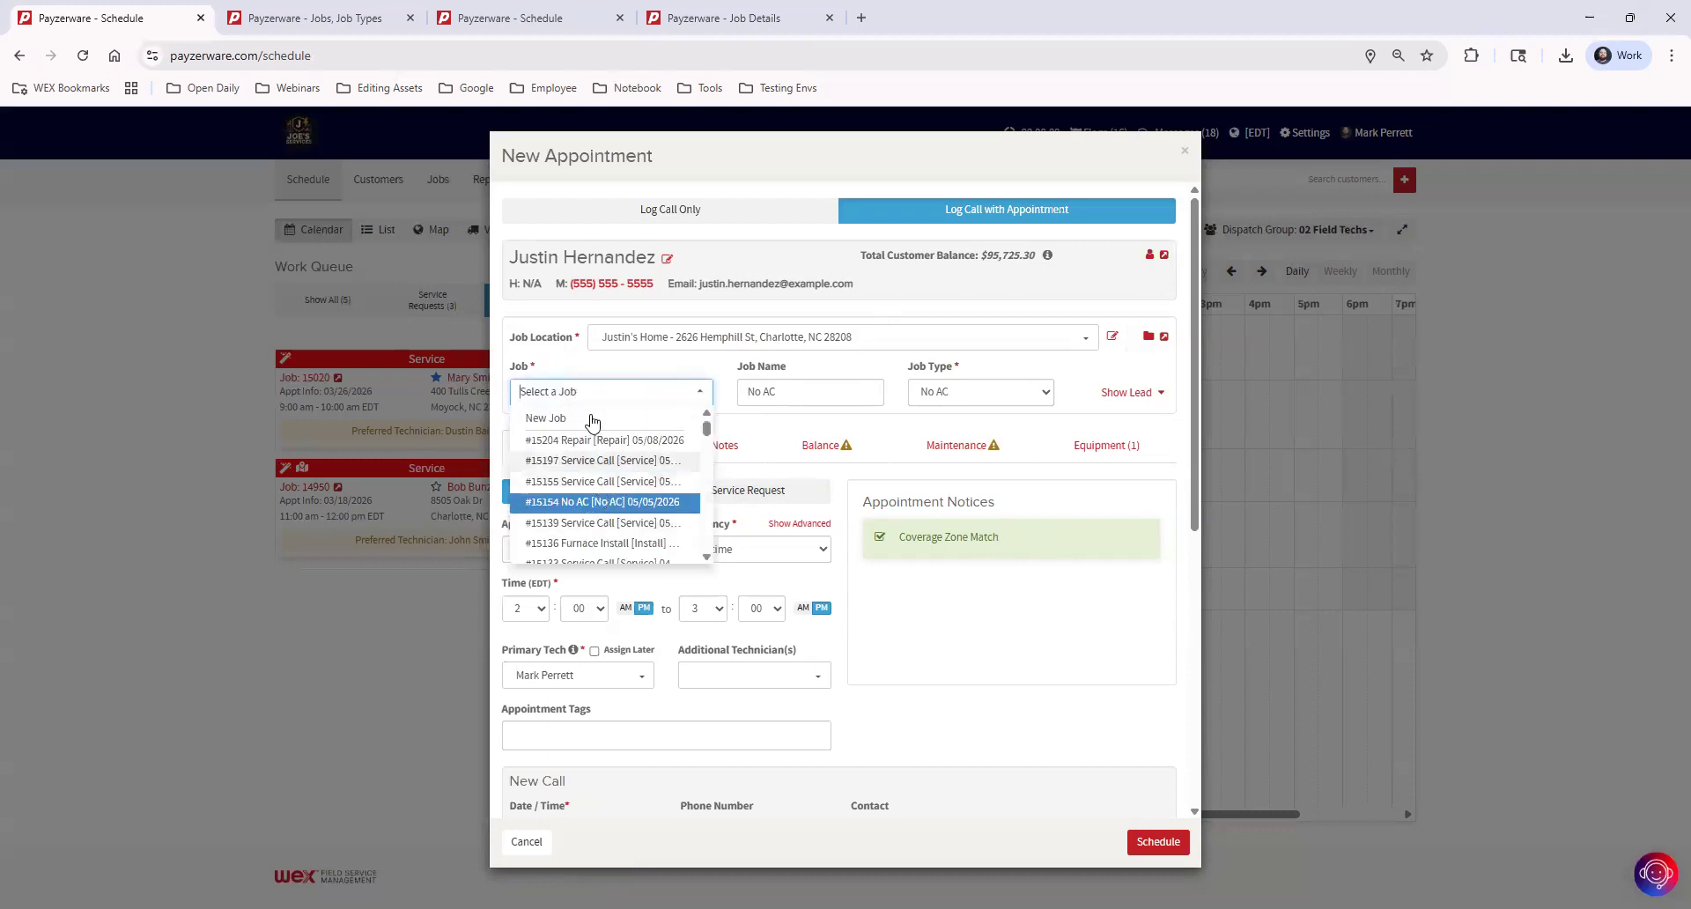
{"action": "left_click", "coordinate": [593, 419]}
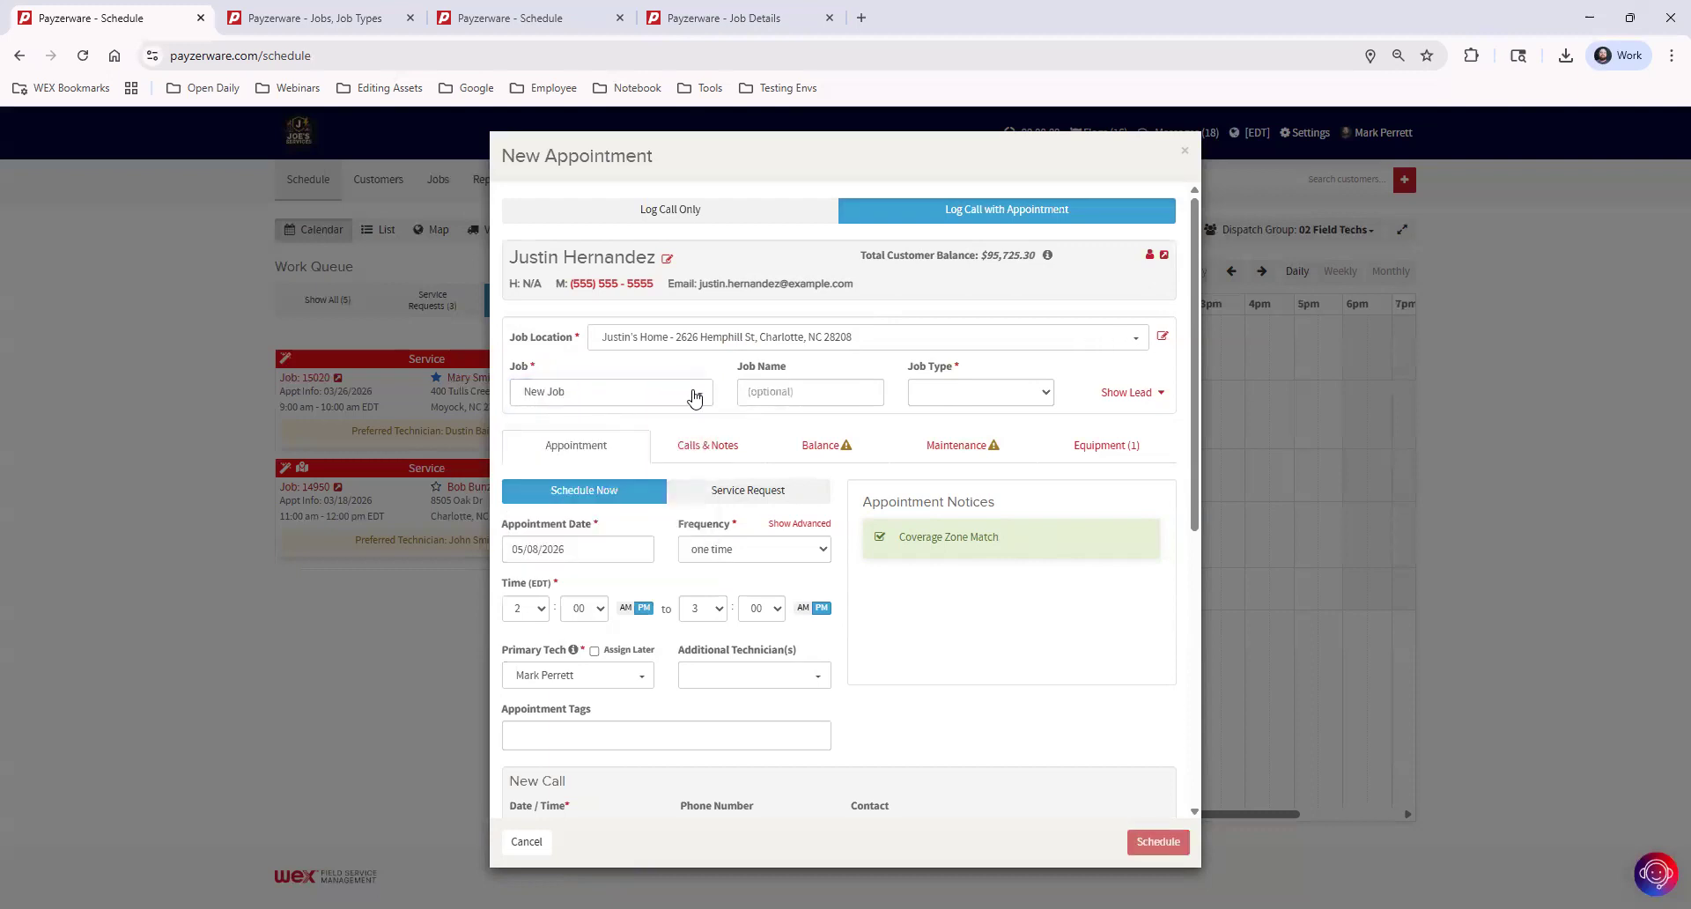
Name the new job "Service Call" and set its job type to Service
{"action": "left_click", "coordinate": [821, 387]}
{"action": "type", "text": "Service Call"}
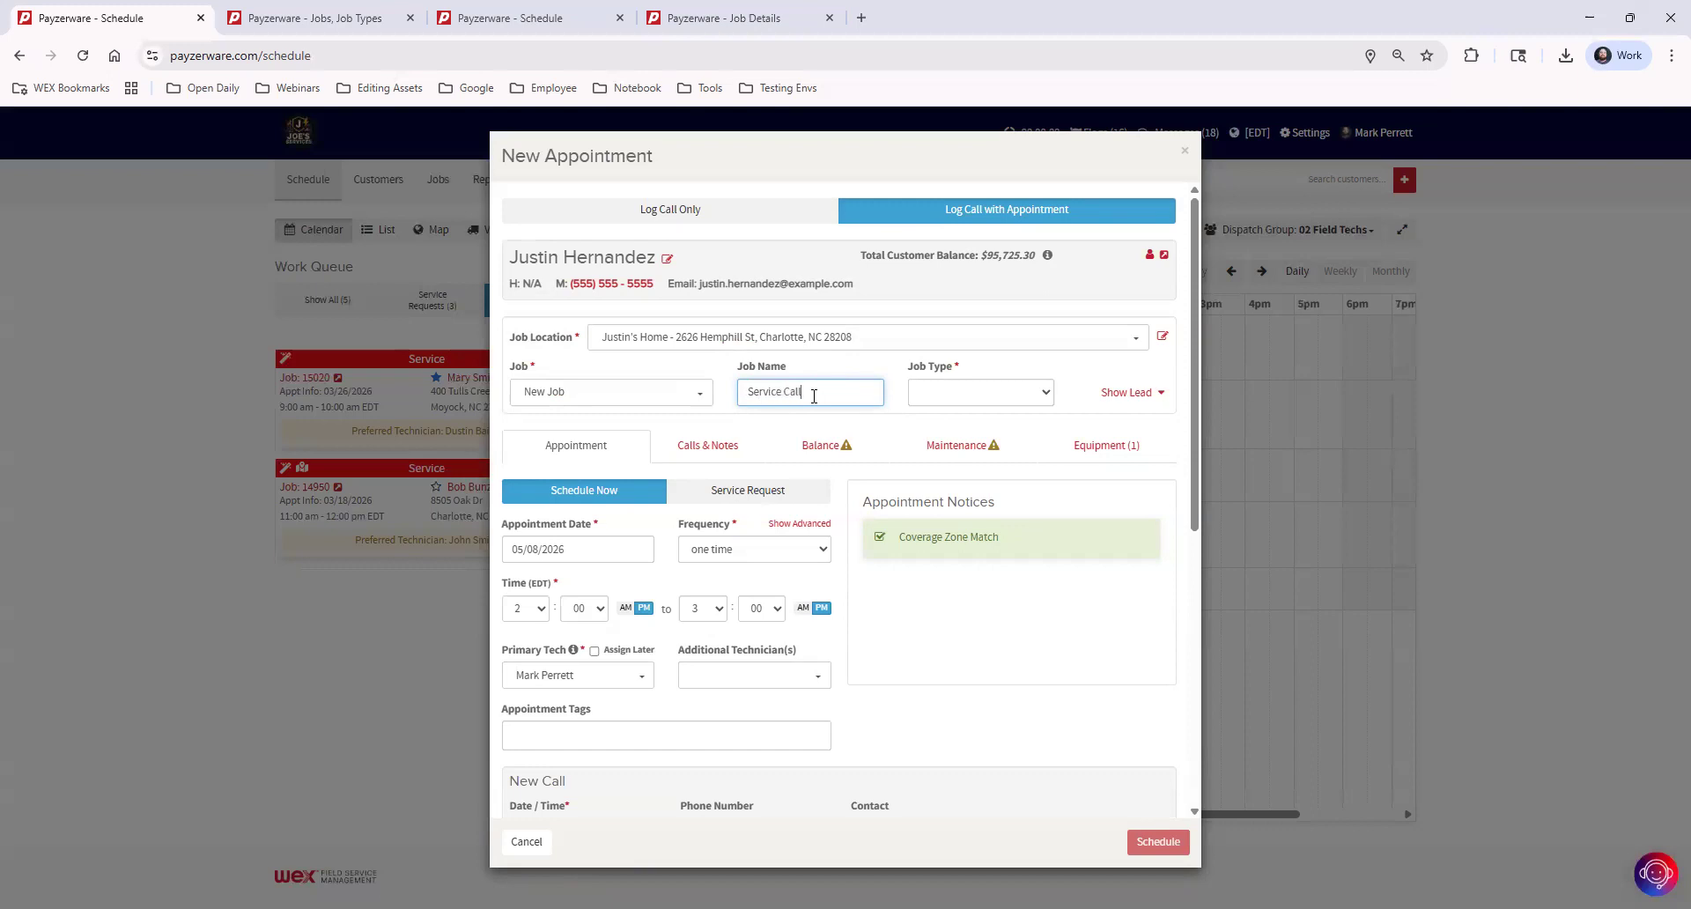
{"action": "left_click", "coordinate": [955, 397]}
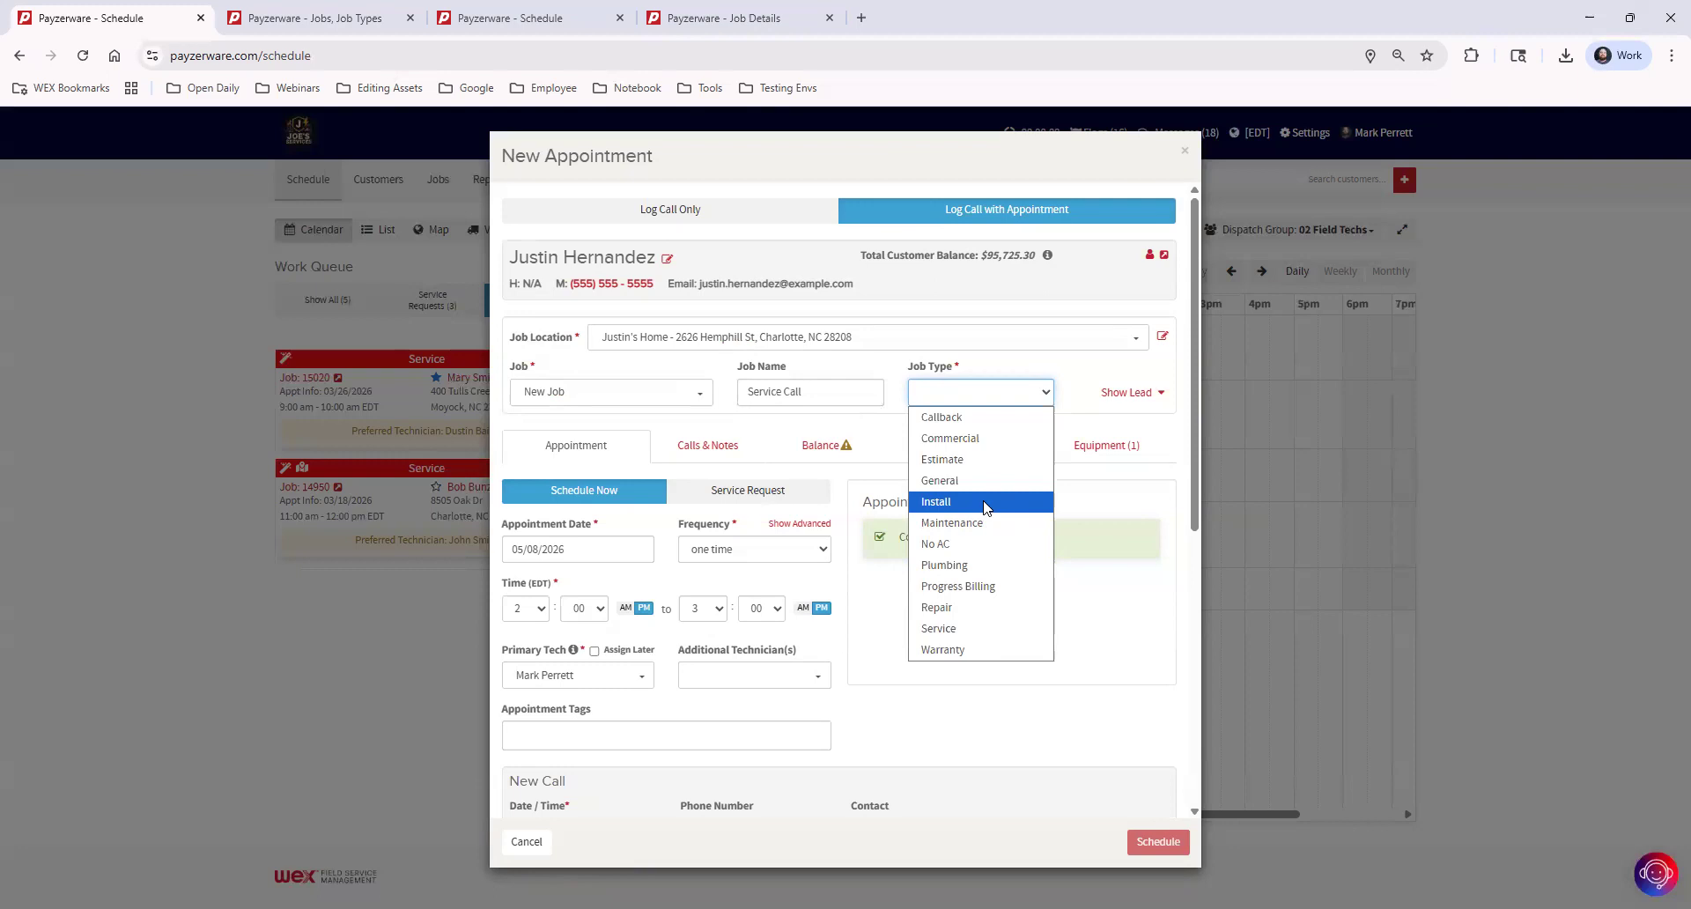
{"action": "left_click", "coordinate": [972, 628]}
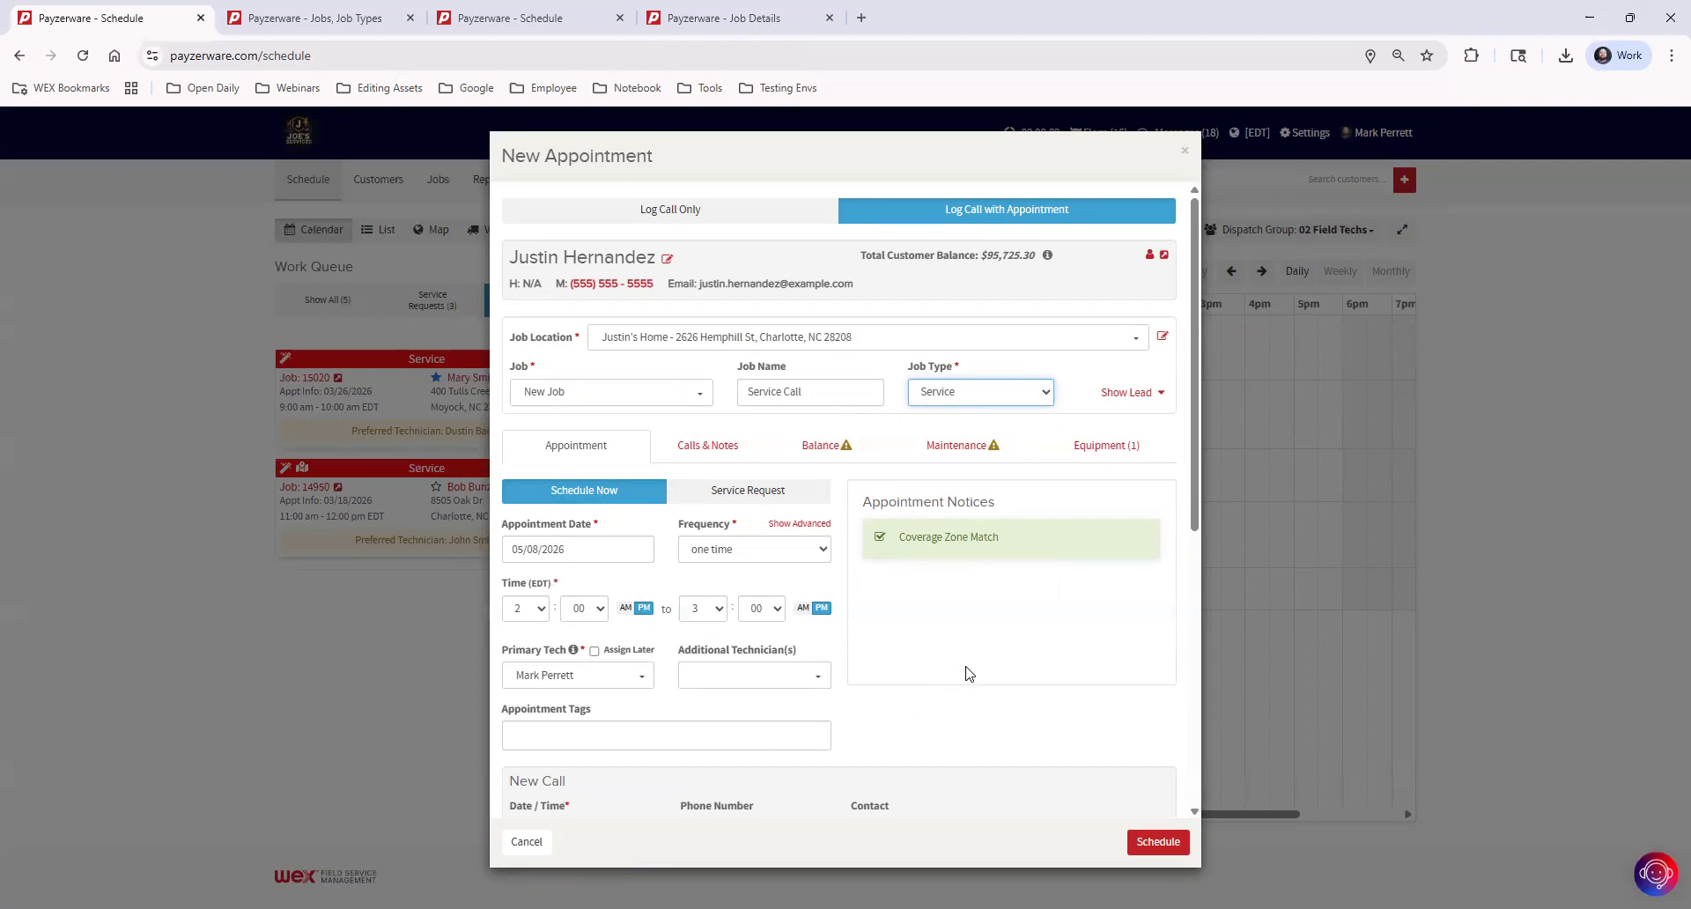
Write a call note with the customer's gate code and the text "Don't let the cats out!!"
{"action": "scroll", "coordinate": [968, 604], "scroll_direction": "down", "scroll_amount": 4}
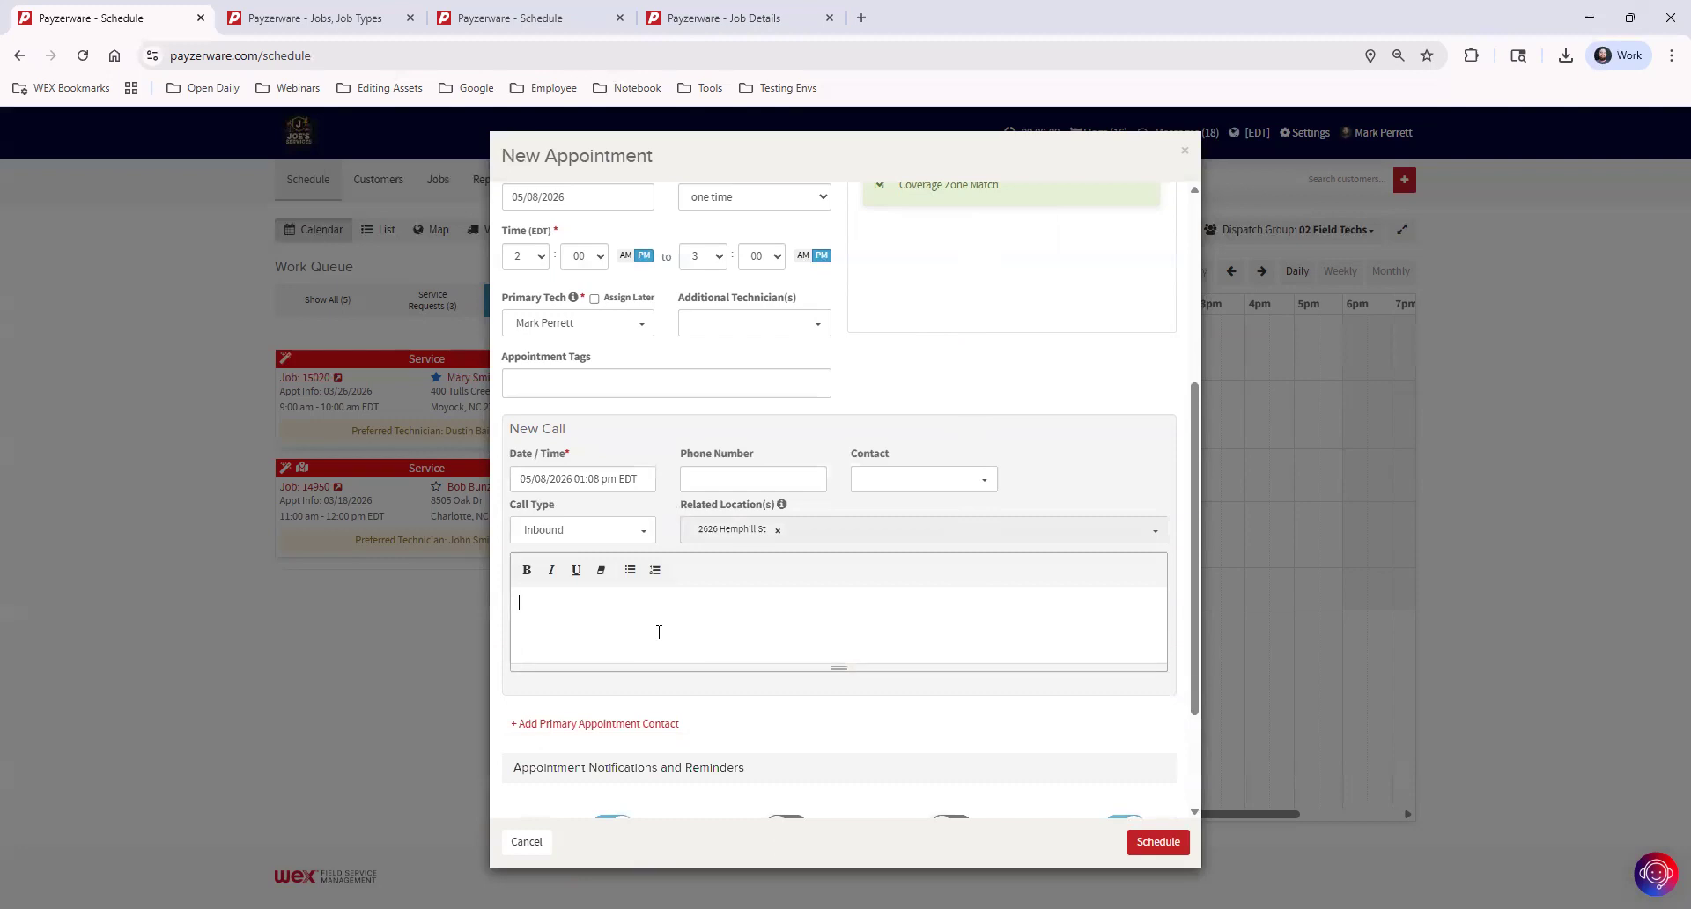
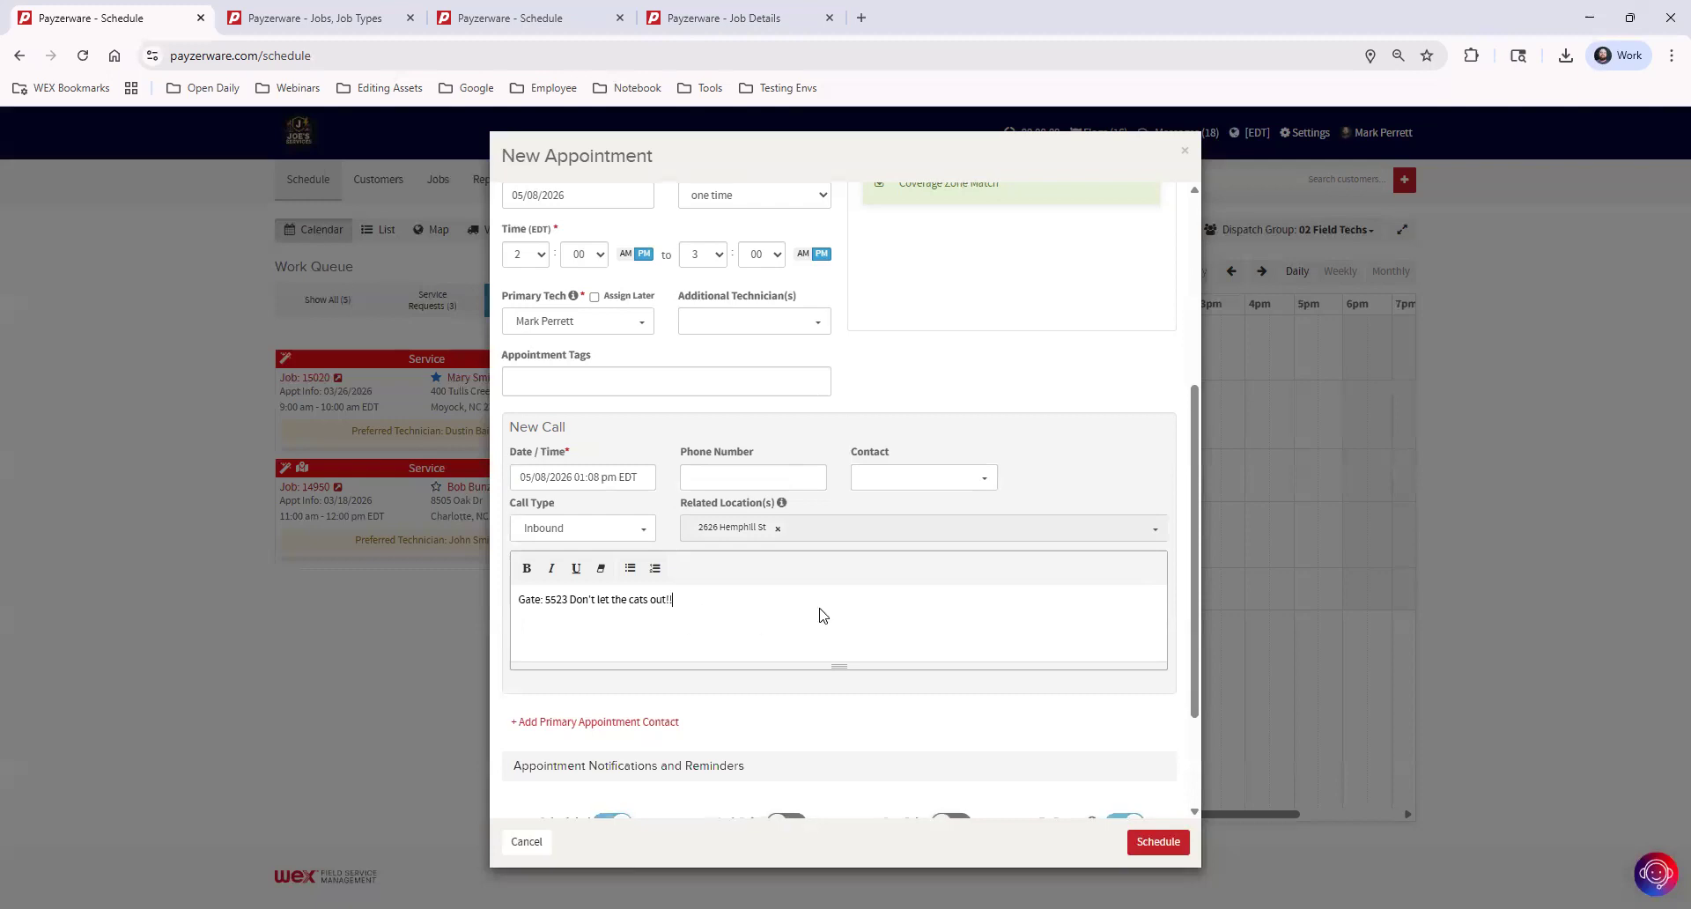
Switch the 1 Week Prior and 1 Day Prior reminders on and back off, and schedule the appointment
{"action": "scroll", "coordinate": [823, 611], "scroll_direction": "down", "scroll_amount": 2}
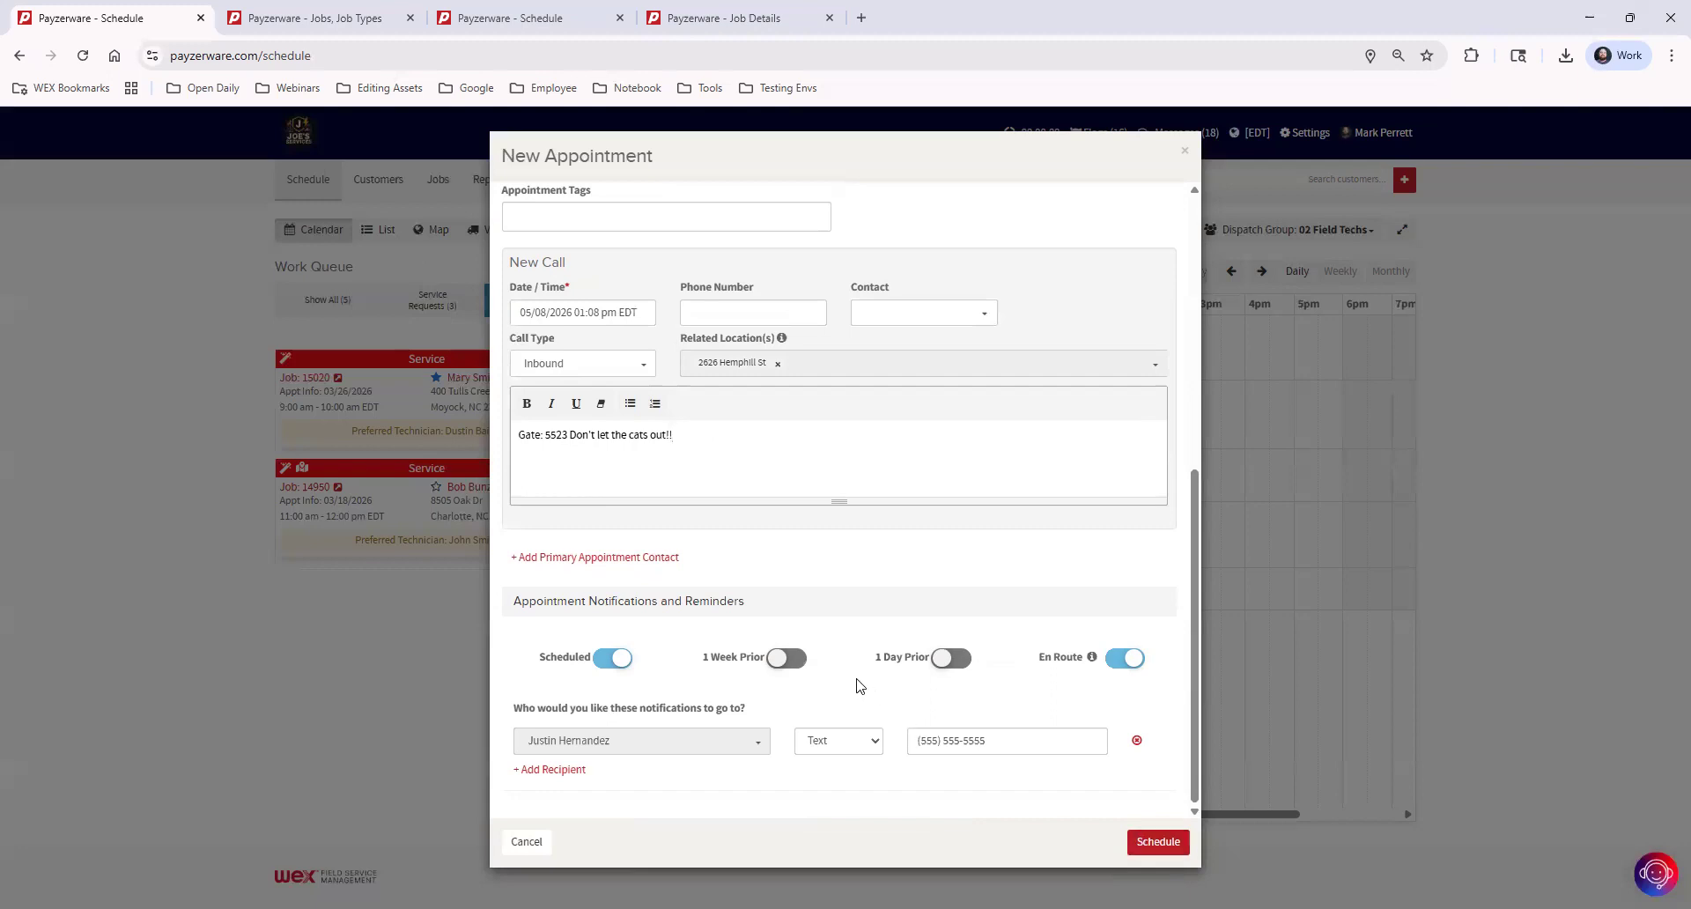
{"action": "left_click", "coordinate": [788, 659]}
{"action": "left_click", "coordinate": [957, 659]}
{"action": "left_click", "coordinate": [952, 659]}
{"action": "left_click", "coordinate": [780, 662]}
{"action": "mouse_move", "coordinate": [1093, 663]}
{"action": "left_click", "coordinate": [1152, 843]}
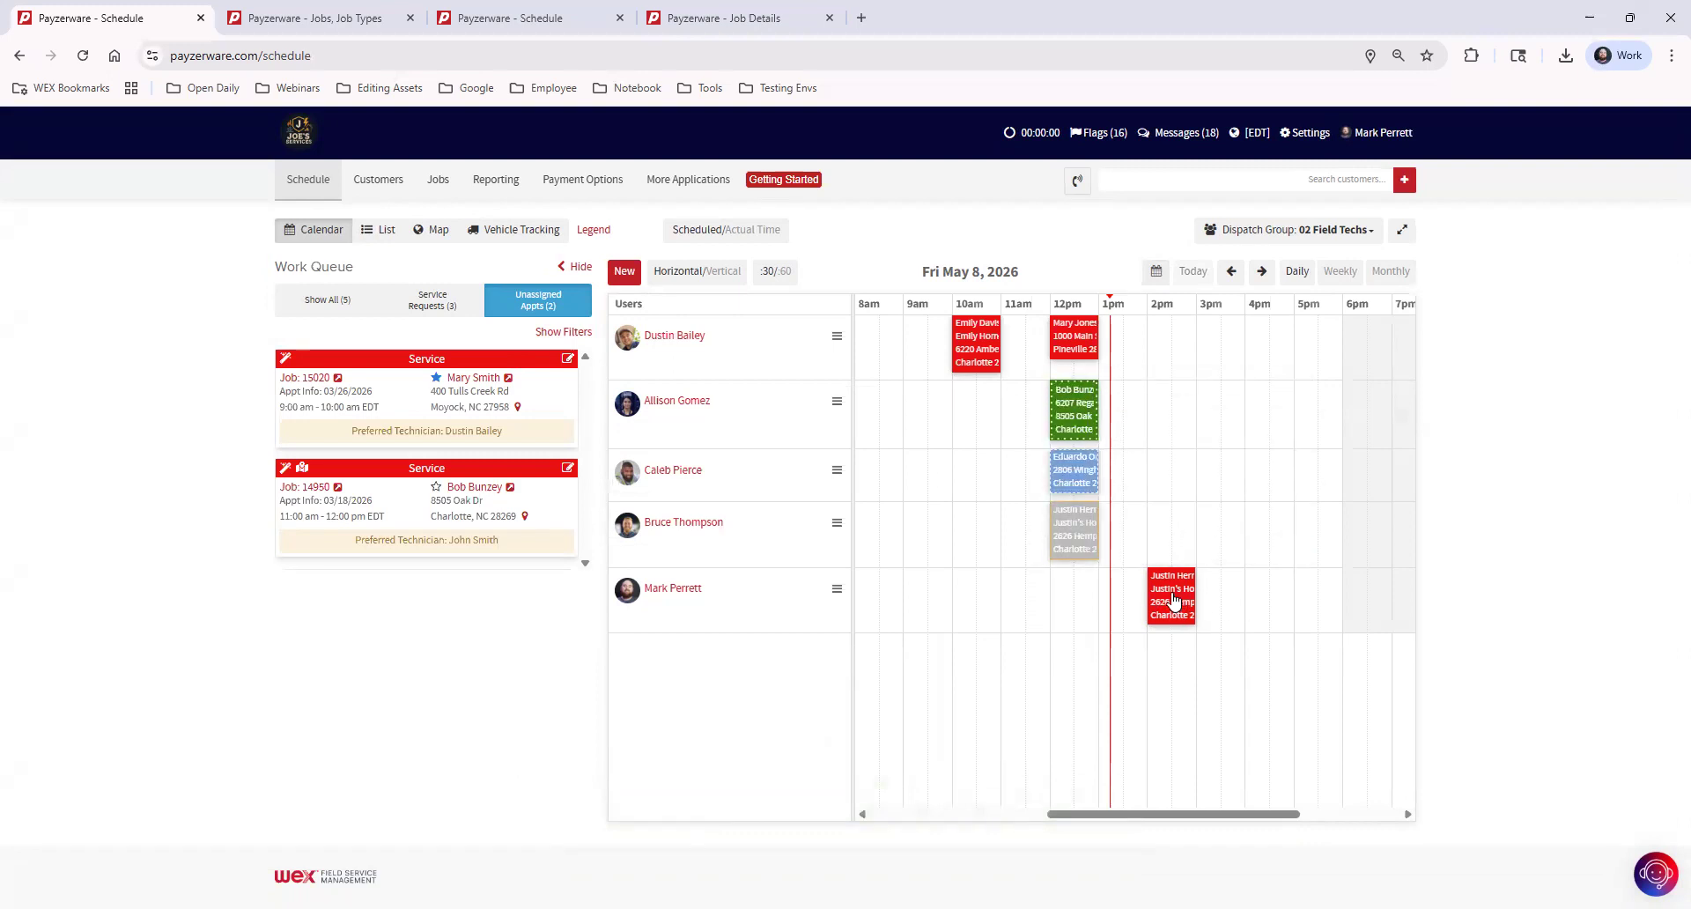
Open the Service Call job from the new 2 pm appointment and review its job details
{"action": "mouse_move", "coordinate": [1175, 600]}
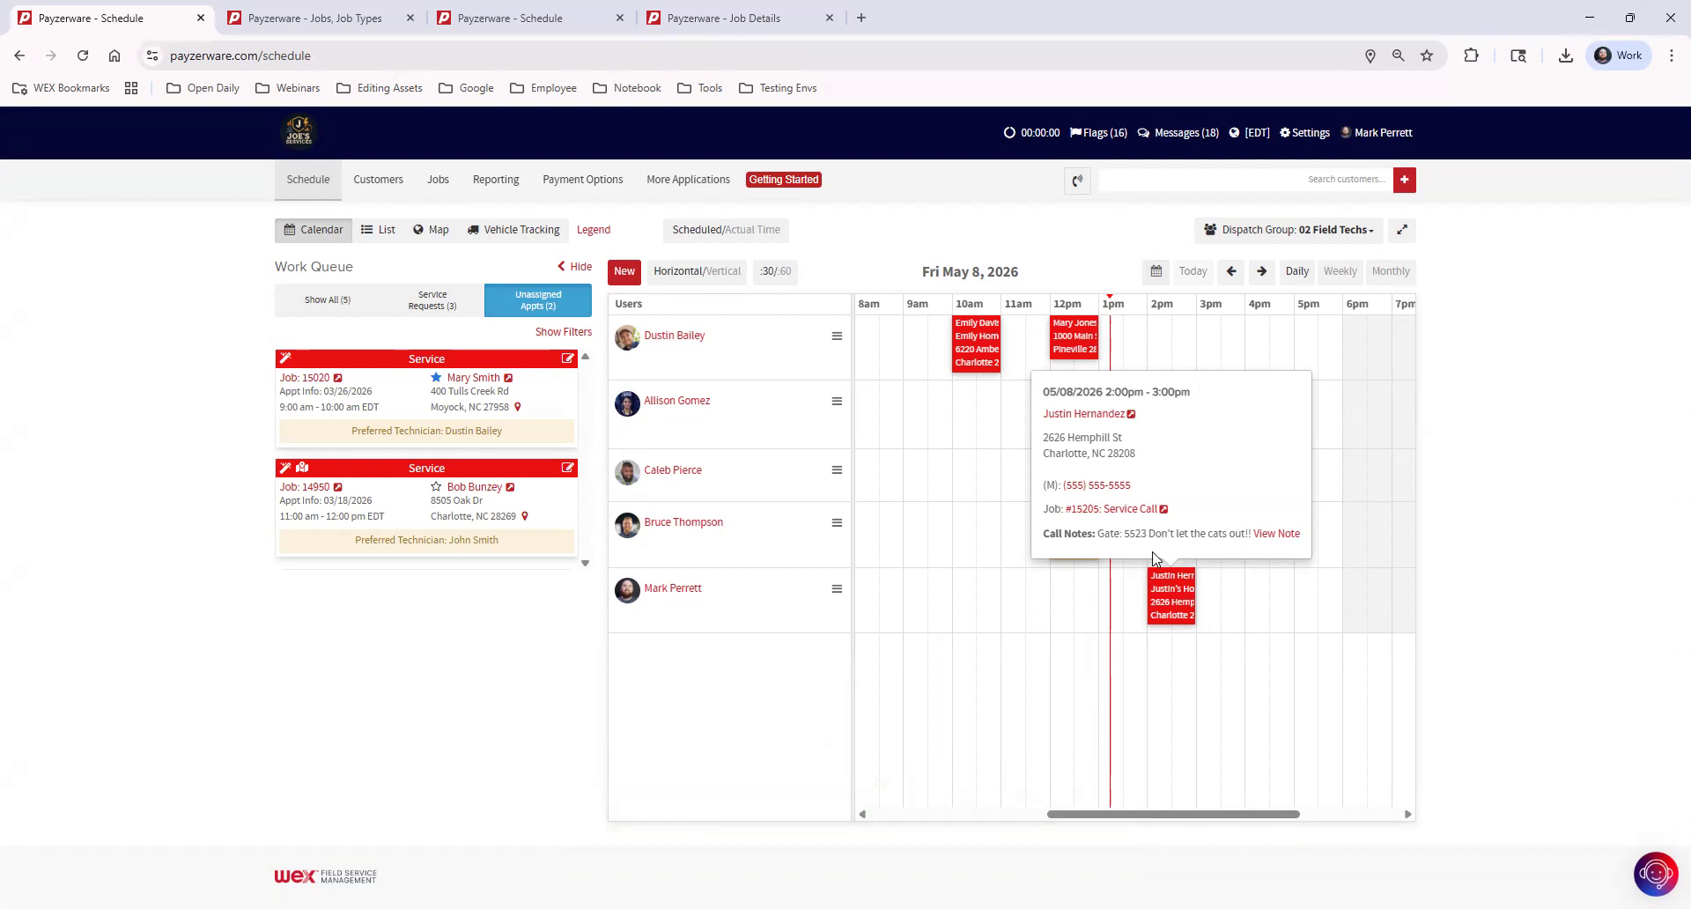
{"action": "left_click", "coordinate": [1123, 511]}
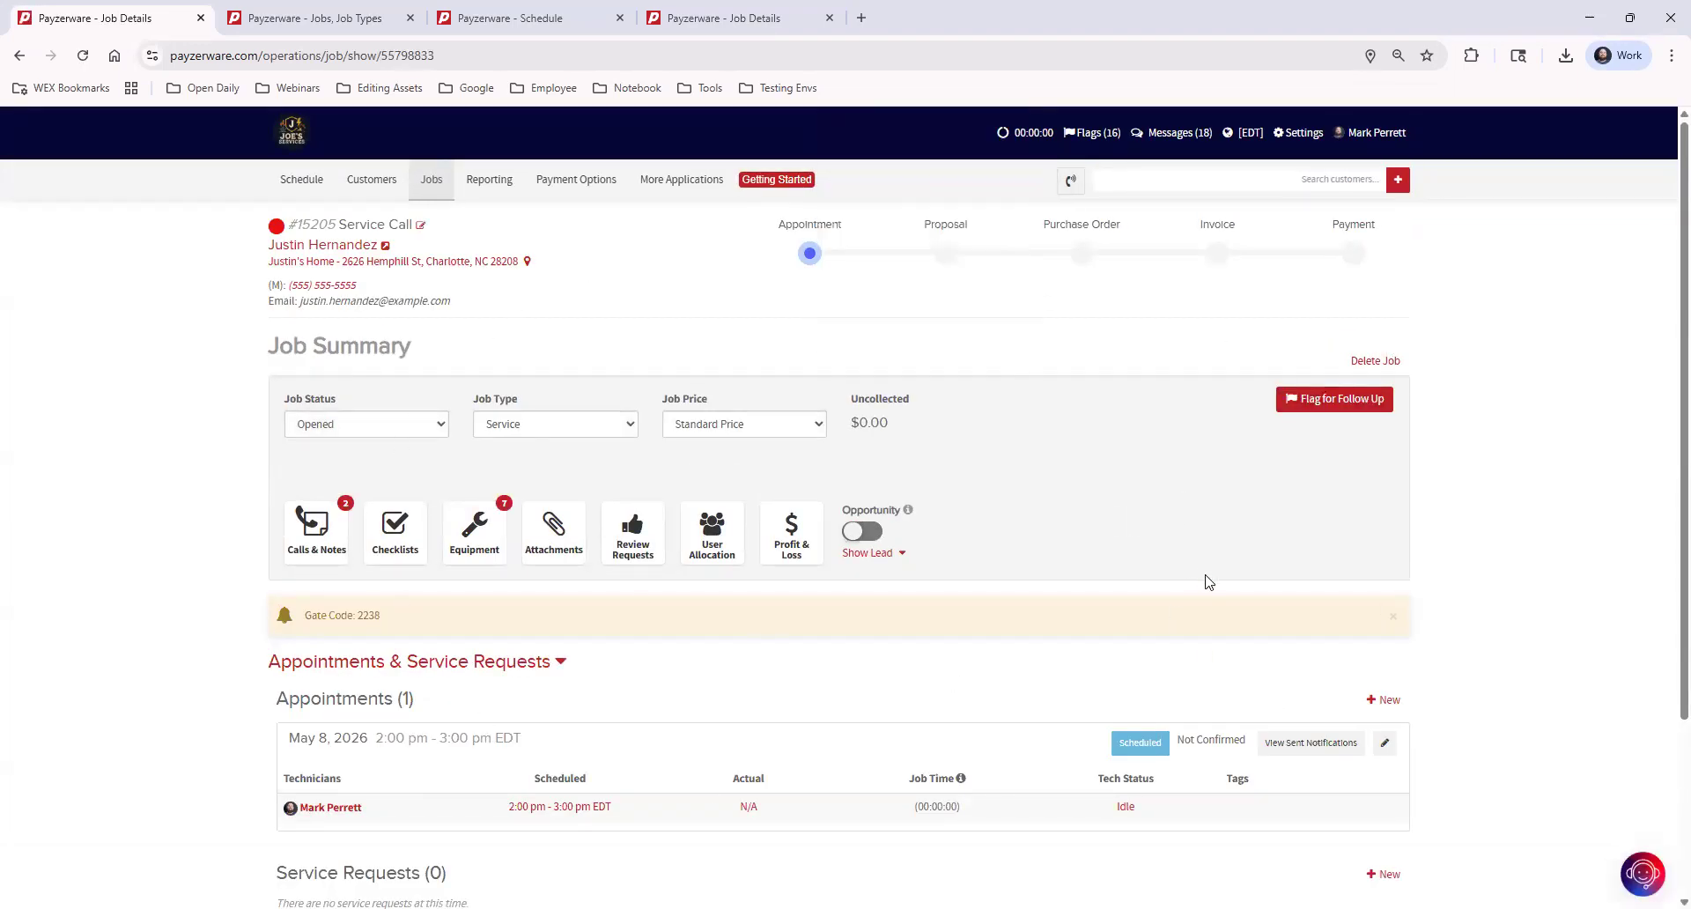
{"action": "scroll", "coordinate": [1211, 590], "scroll_direction": "down", "scroll_amount": 3}
{"action": "scroll", "coordinate": [1211, 634], "scroll_direction": "up", "scroll_amount": 3}
{"action": "scroll", "coordinate": [1034, 542], "scroll_direction": "down", "scroll_amount": 3}
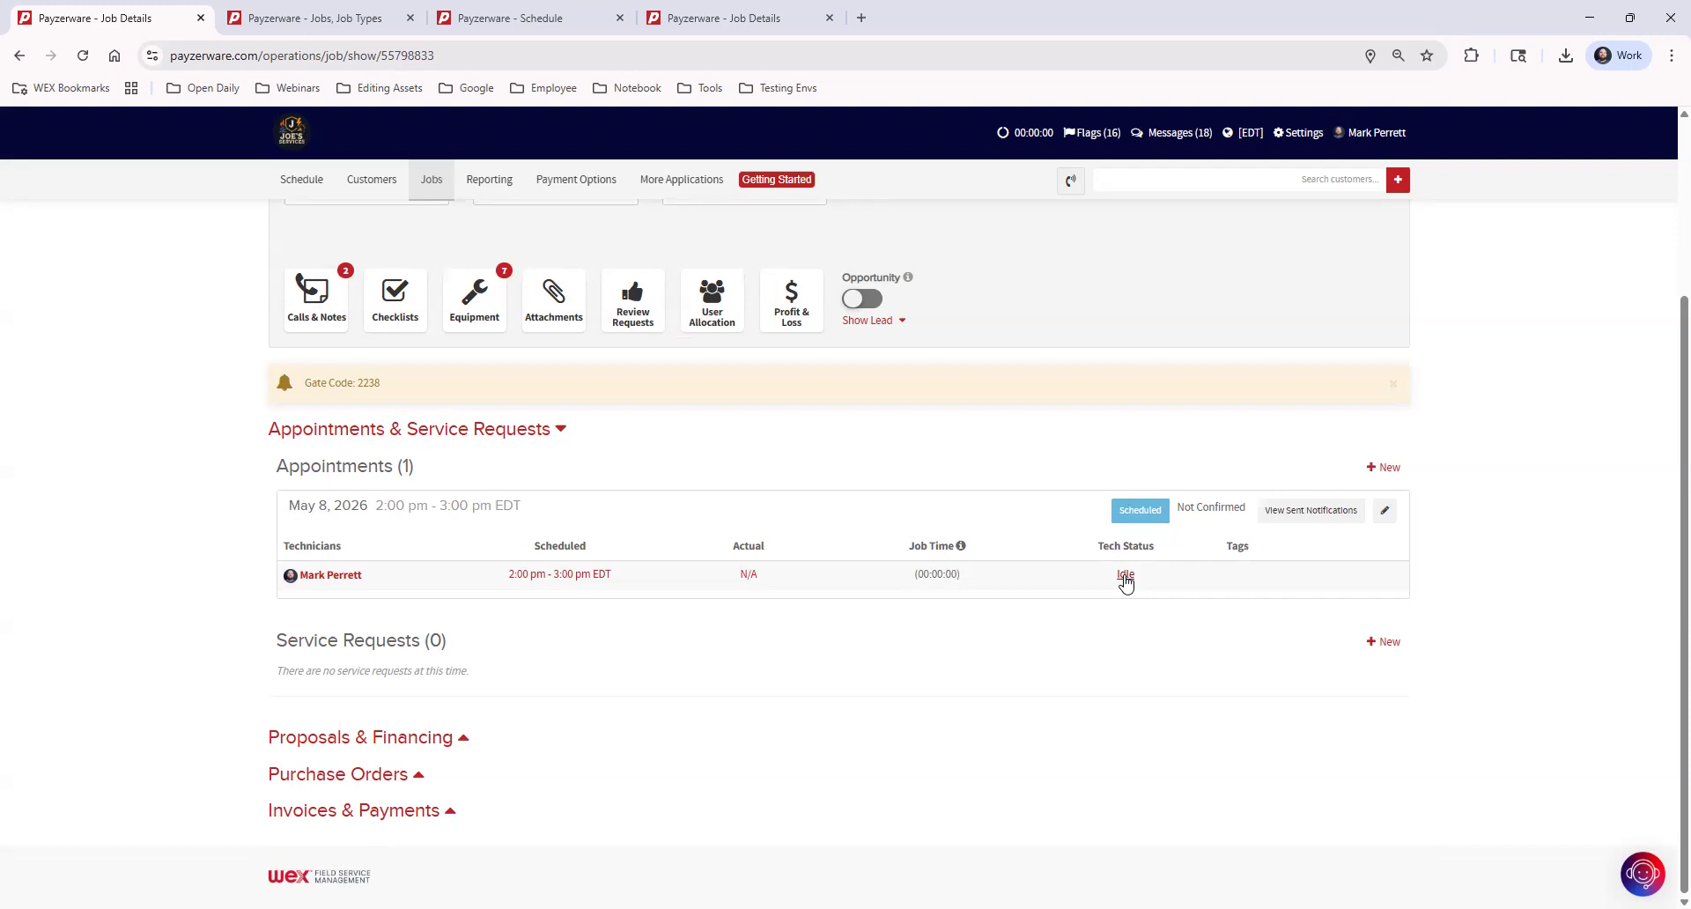
Open the schedule in a separate browser tab and save the first technician's 10 am appointment with the status Missed
{"action": "left_click", "coordinate": [284, 180], "text": "ctrl"}
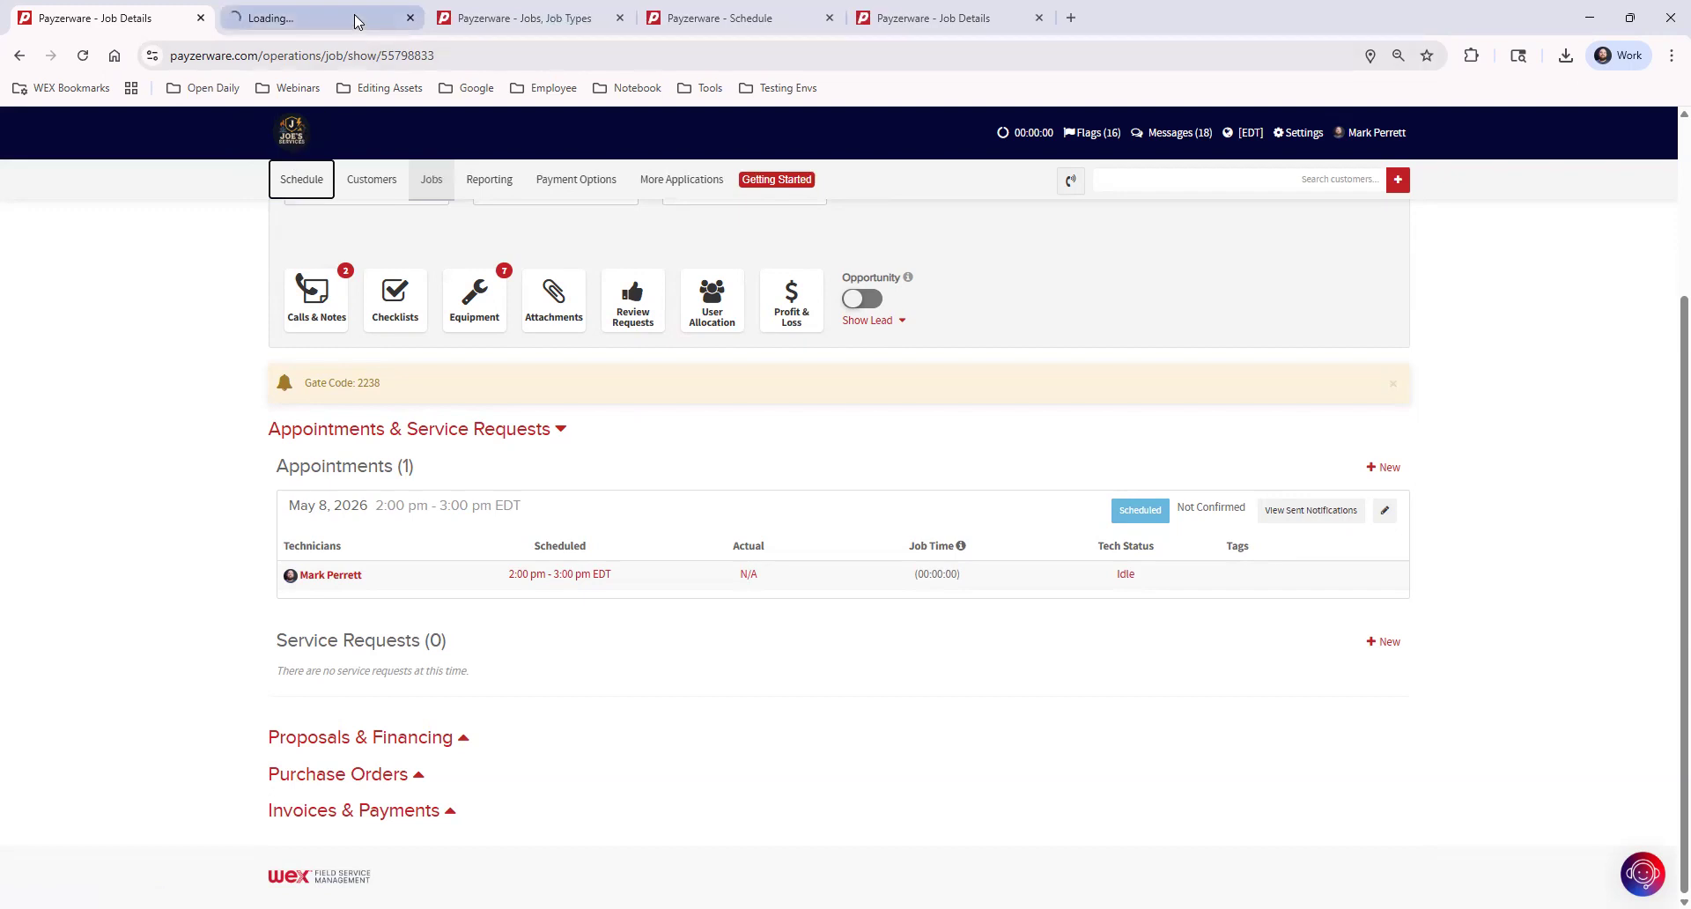
{"action": "left_click", "coordinate": [356, 19]}
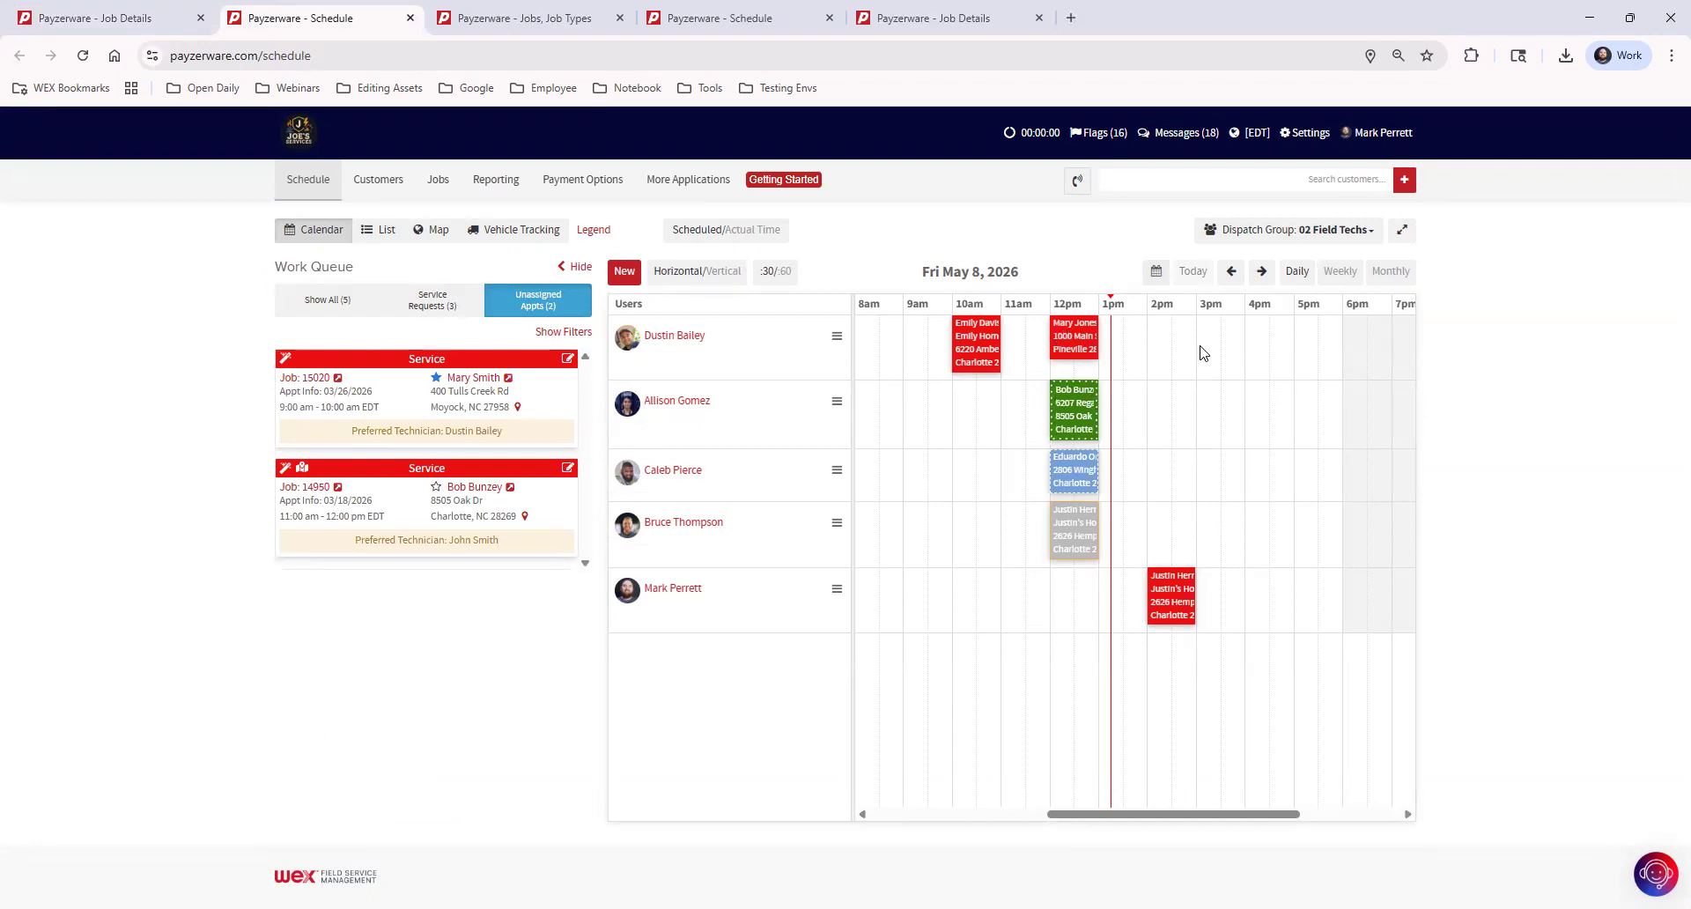
{"action": "left_click", "coordinate": [975, 342]}
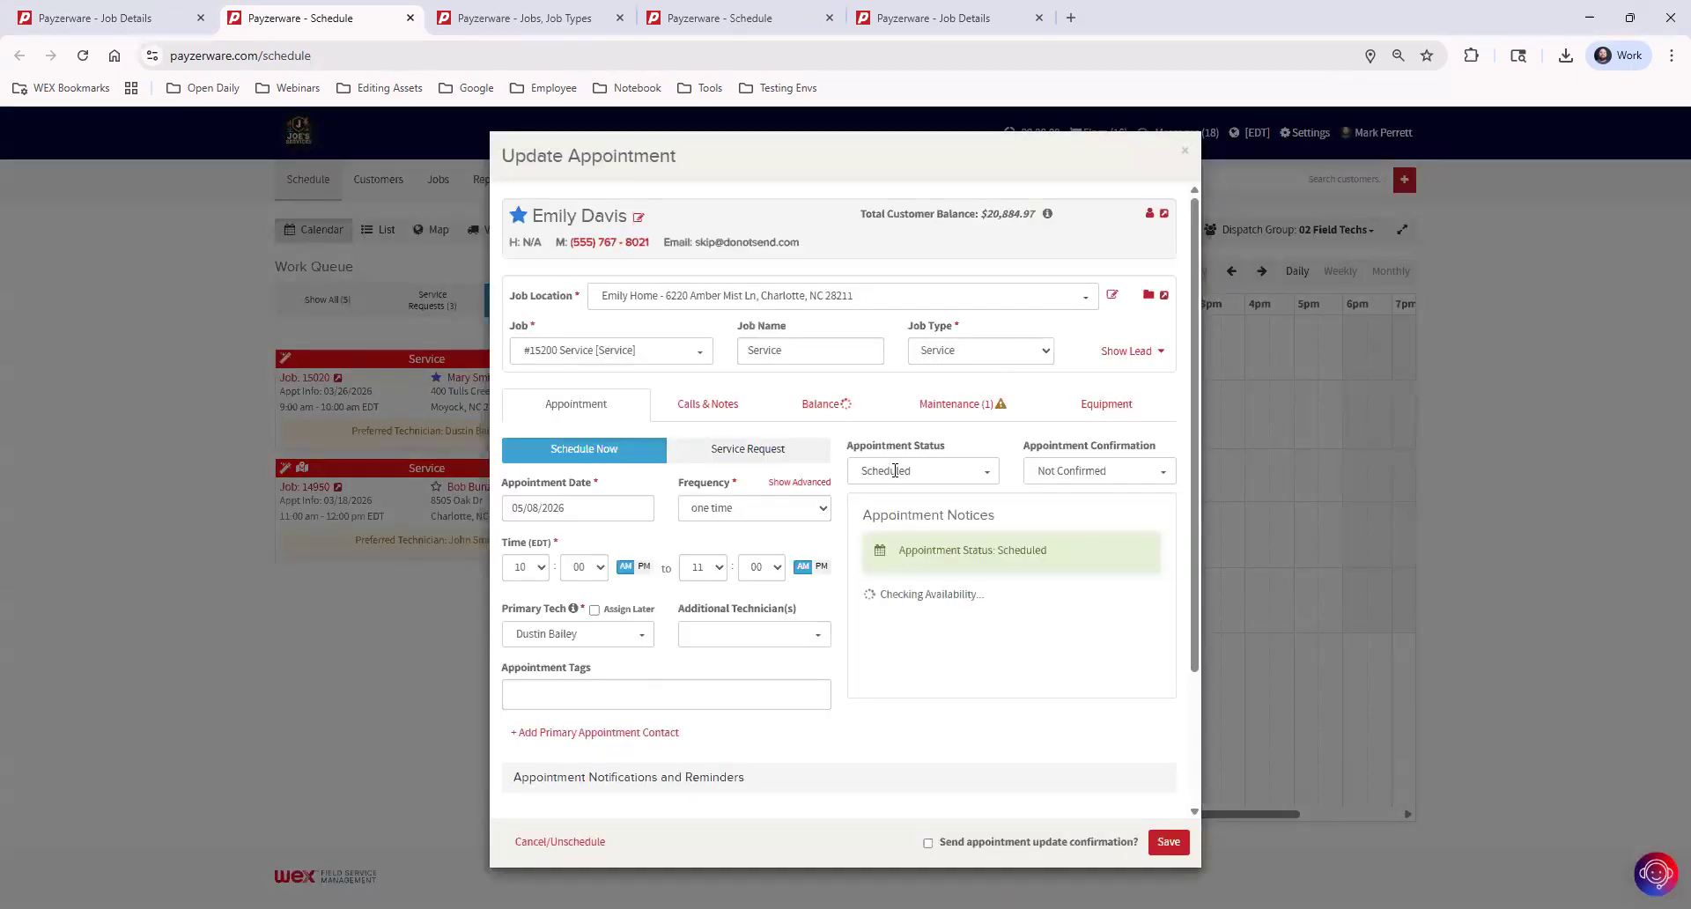
{"action": "left_click", "coordinate": [908, 470]}
{"action": "left_click", "coordinate": [883, 518]}
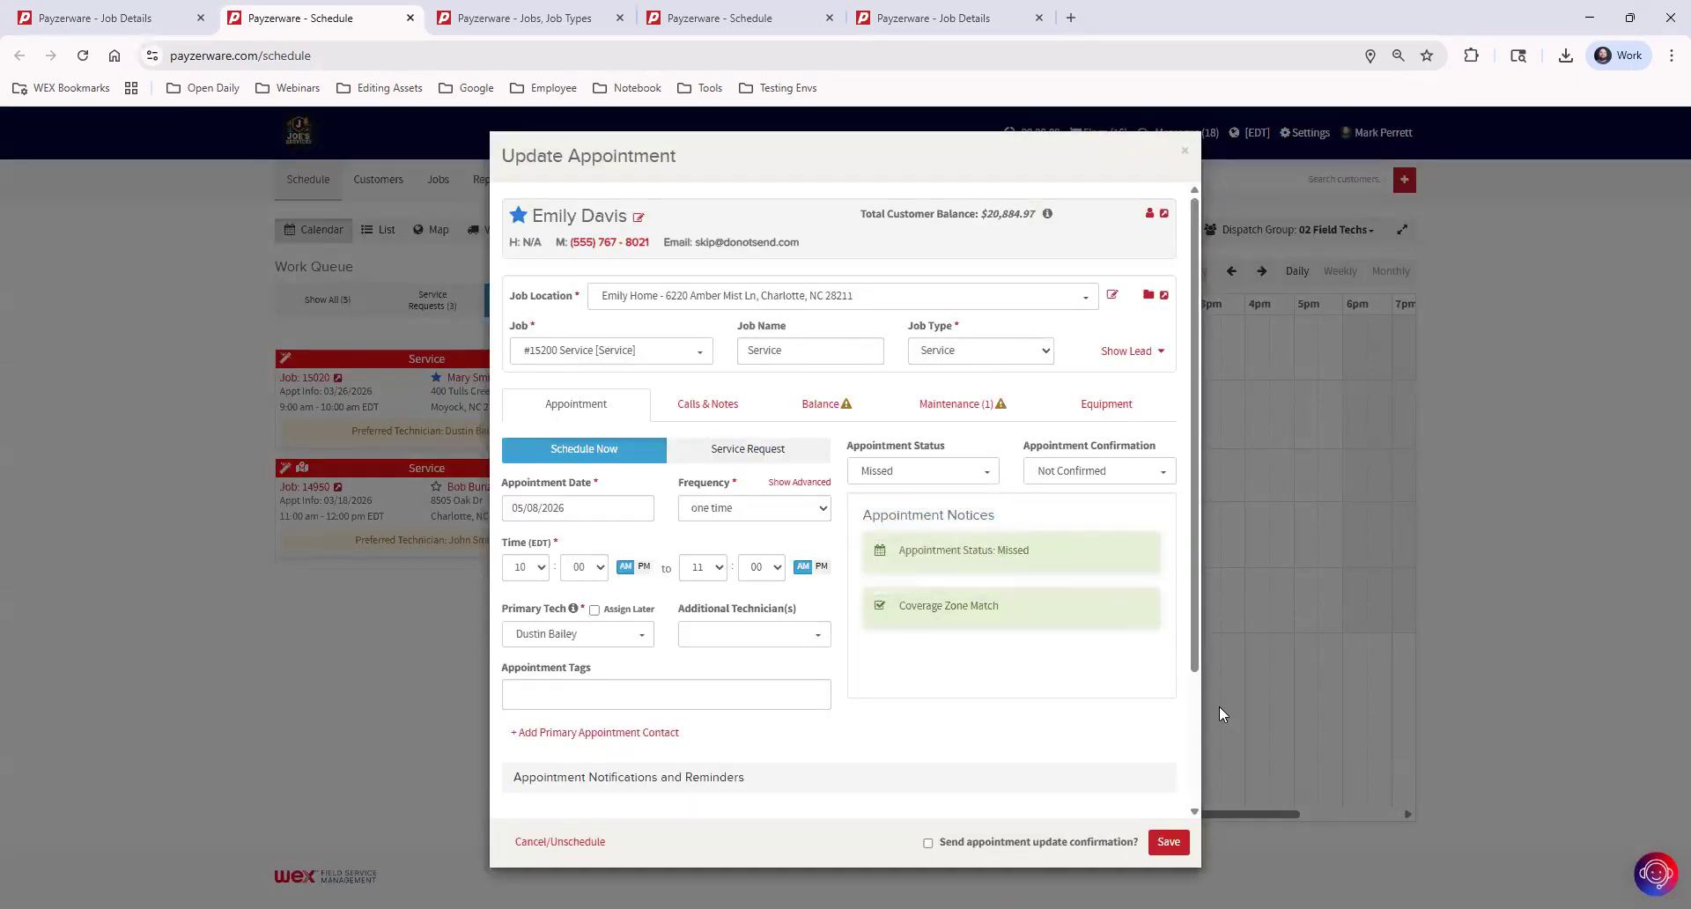
{"action": "left_click", "coordinate": [1168, 842]}
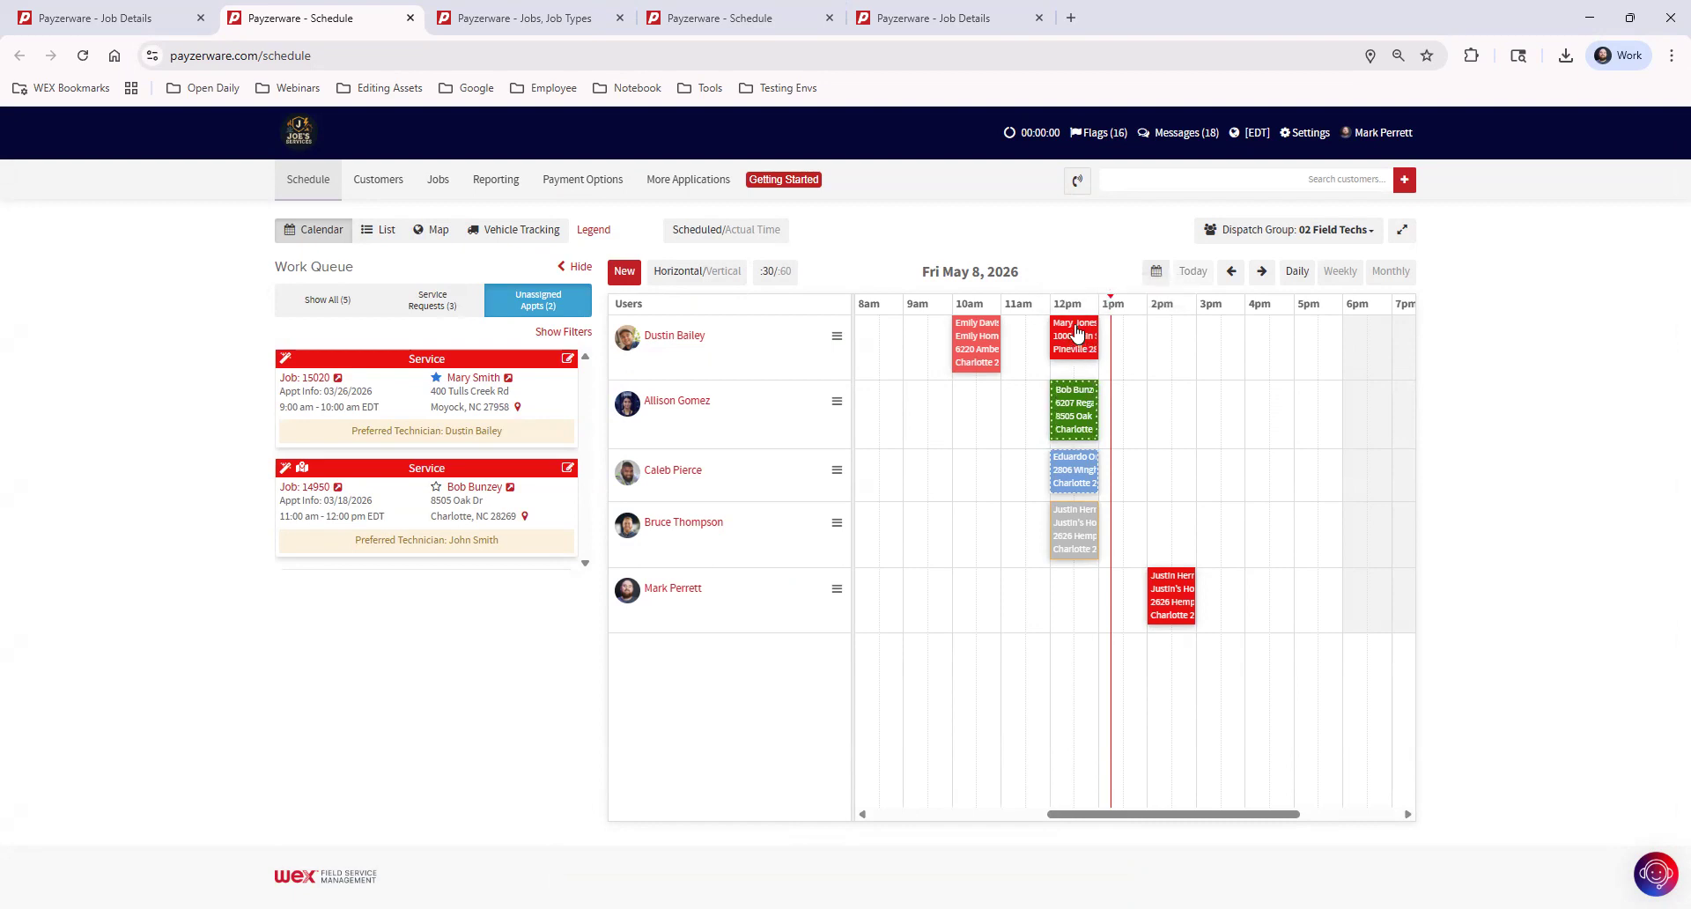
Preview the technicians' 12 pm appointments on the schedule
{"action": "mouse_move", "coordinate": [1066, 342]}
{"action": "mouse_move", "coordinate": [1074, 407]}
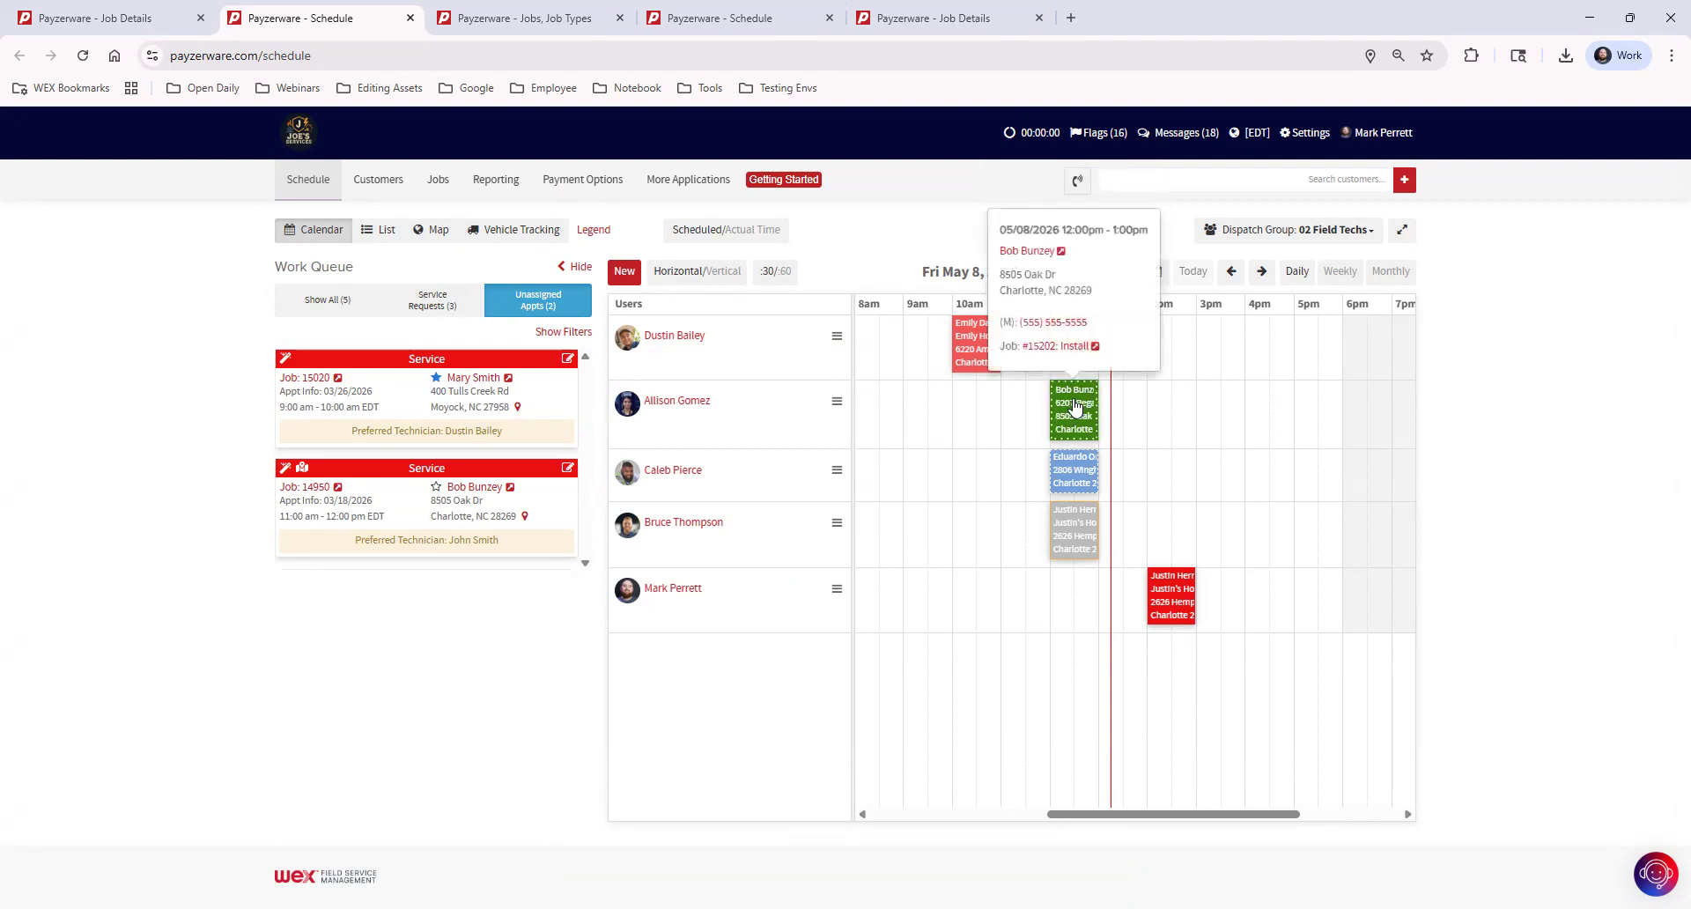
{"action": "mouse_move", "coordinate": [1068, 476]}
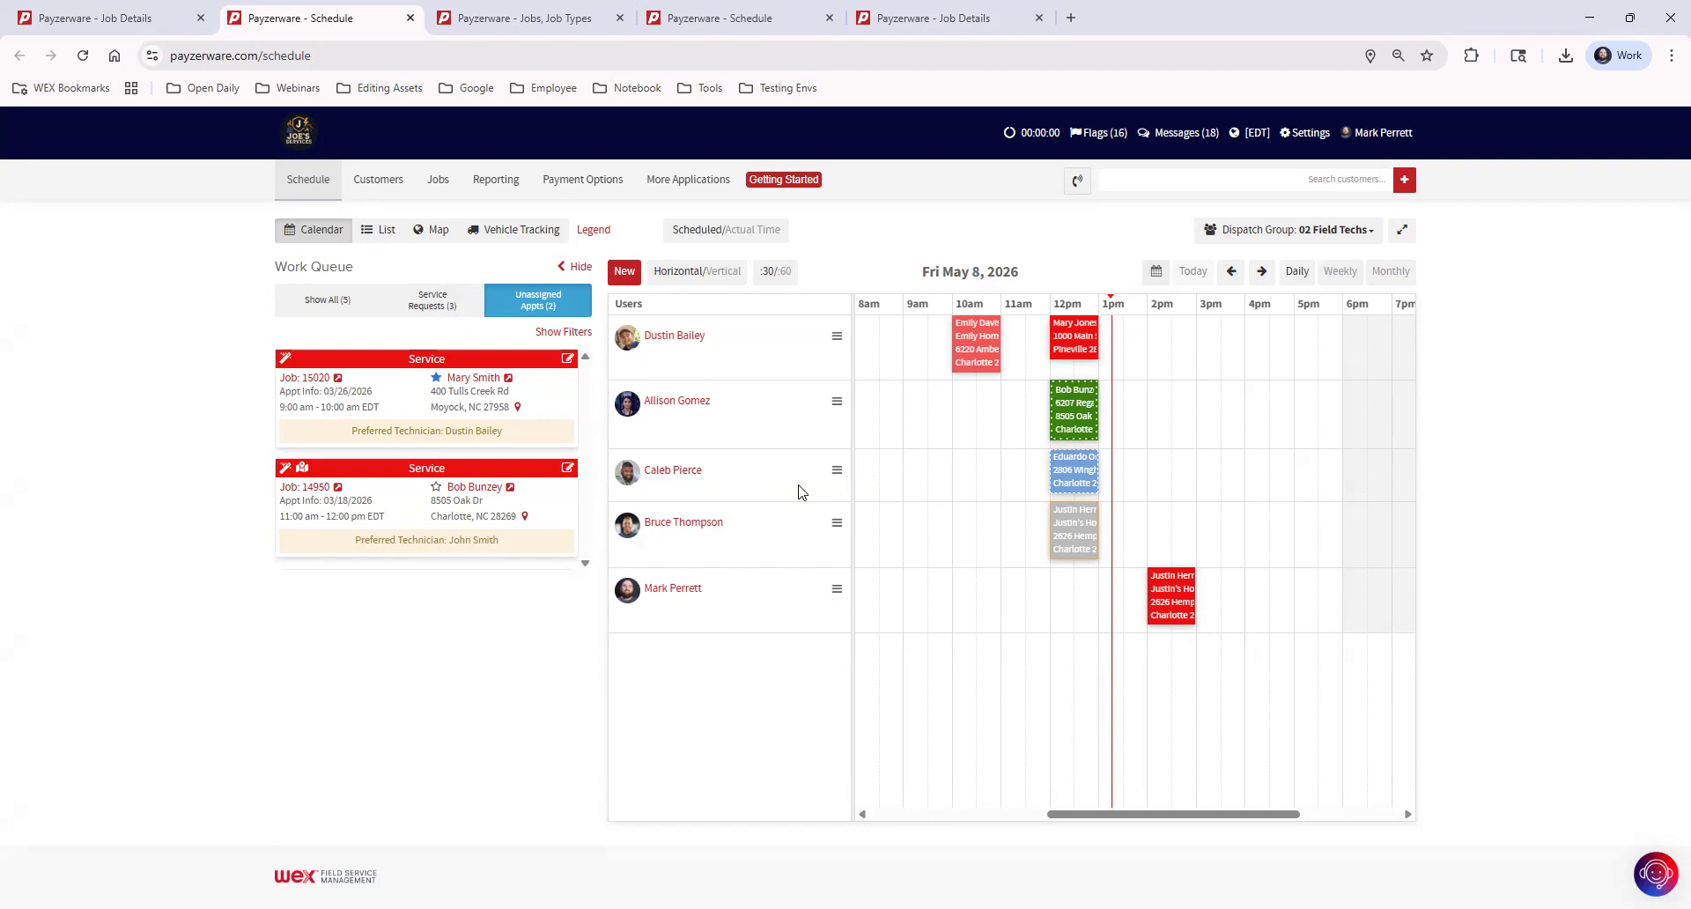
{"action": "left_click", "coordinate": [1081, 476]}
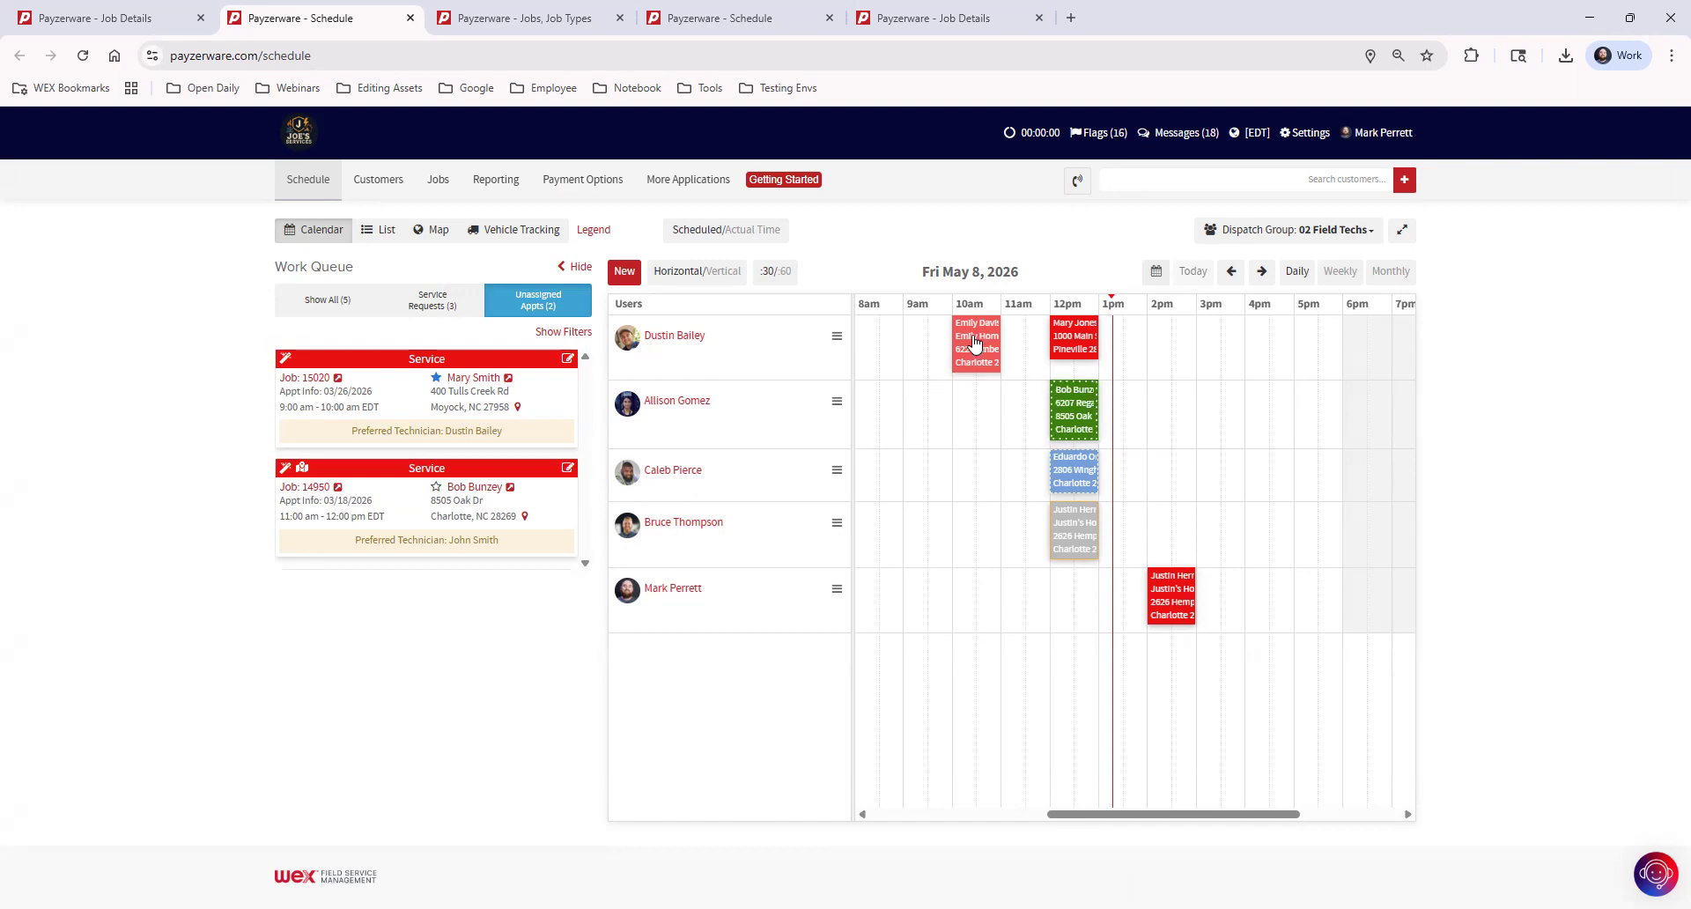
Open the job details of the missed 10 am appointment and bring up the technician's actual job time for editing
{"action": "mouse_move", "coordinate": [974, 343]}
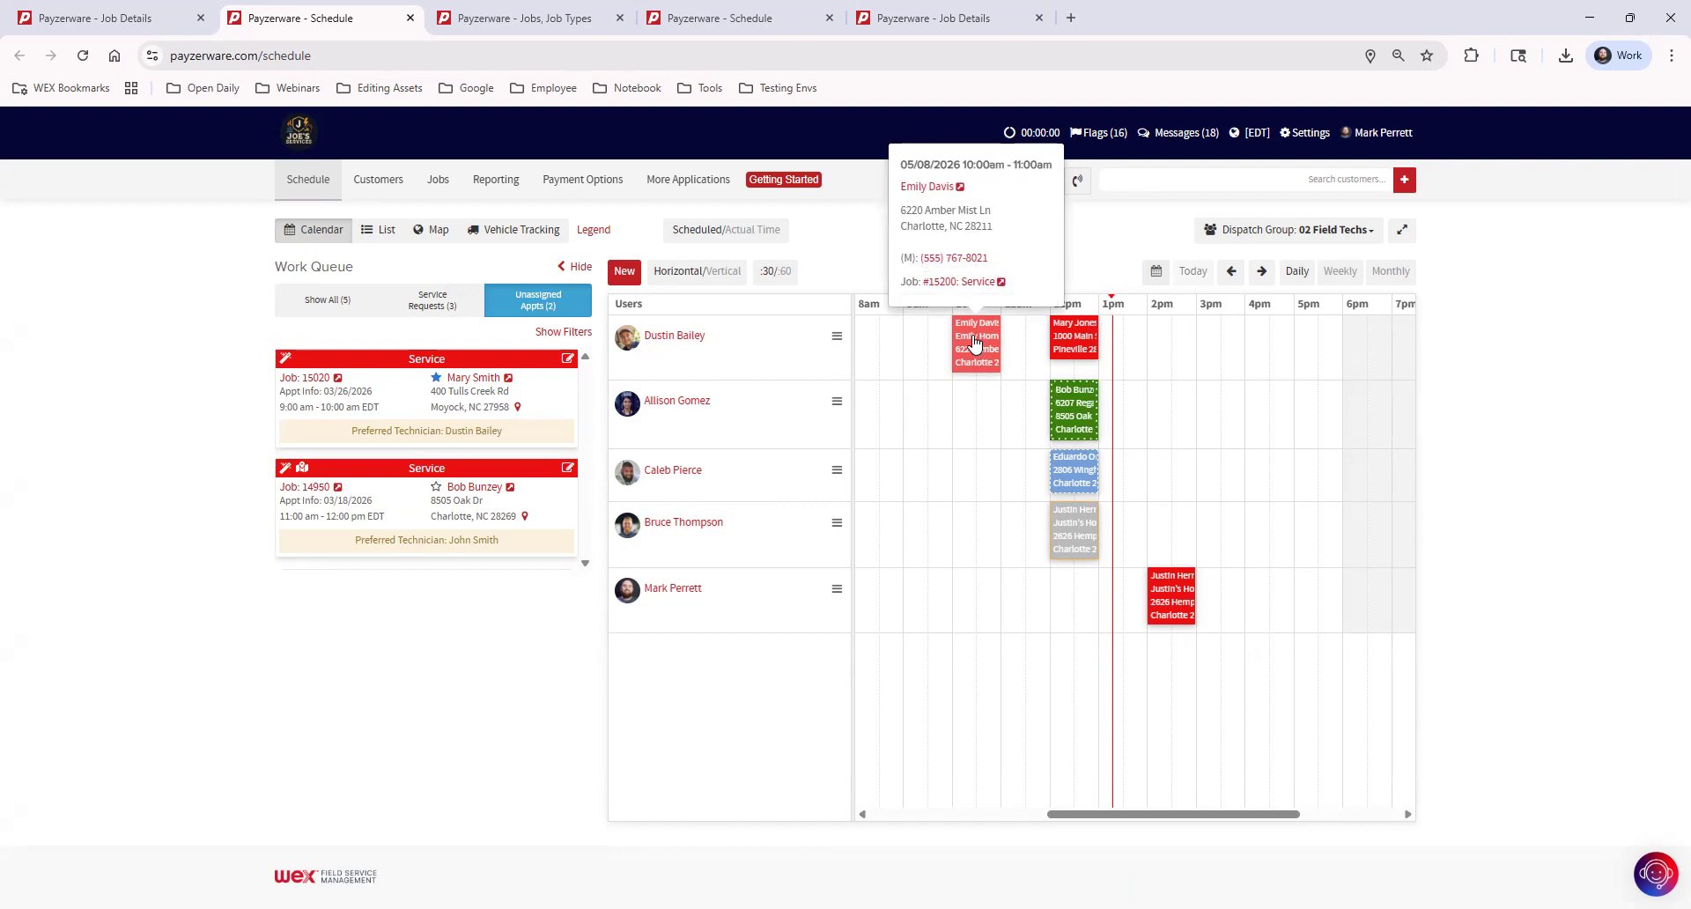
{"action": "left_click", "coordinate": [952, 283]}
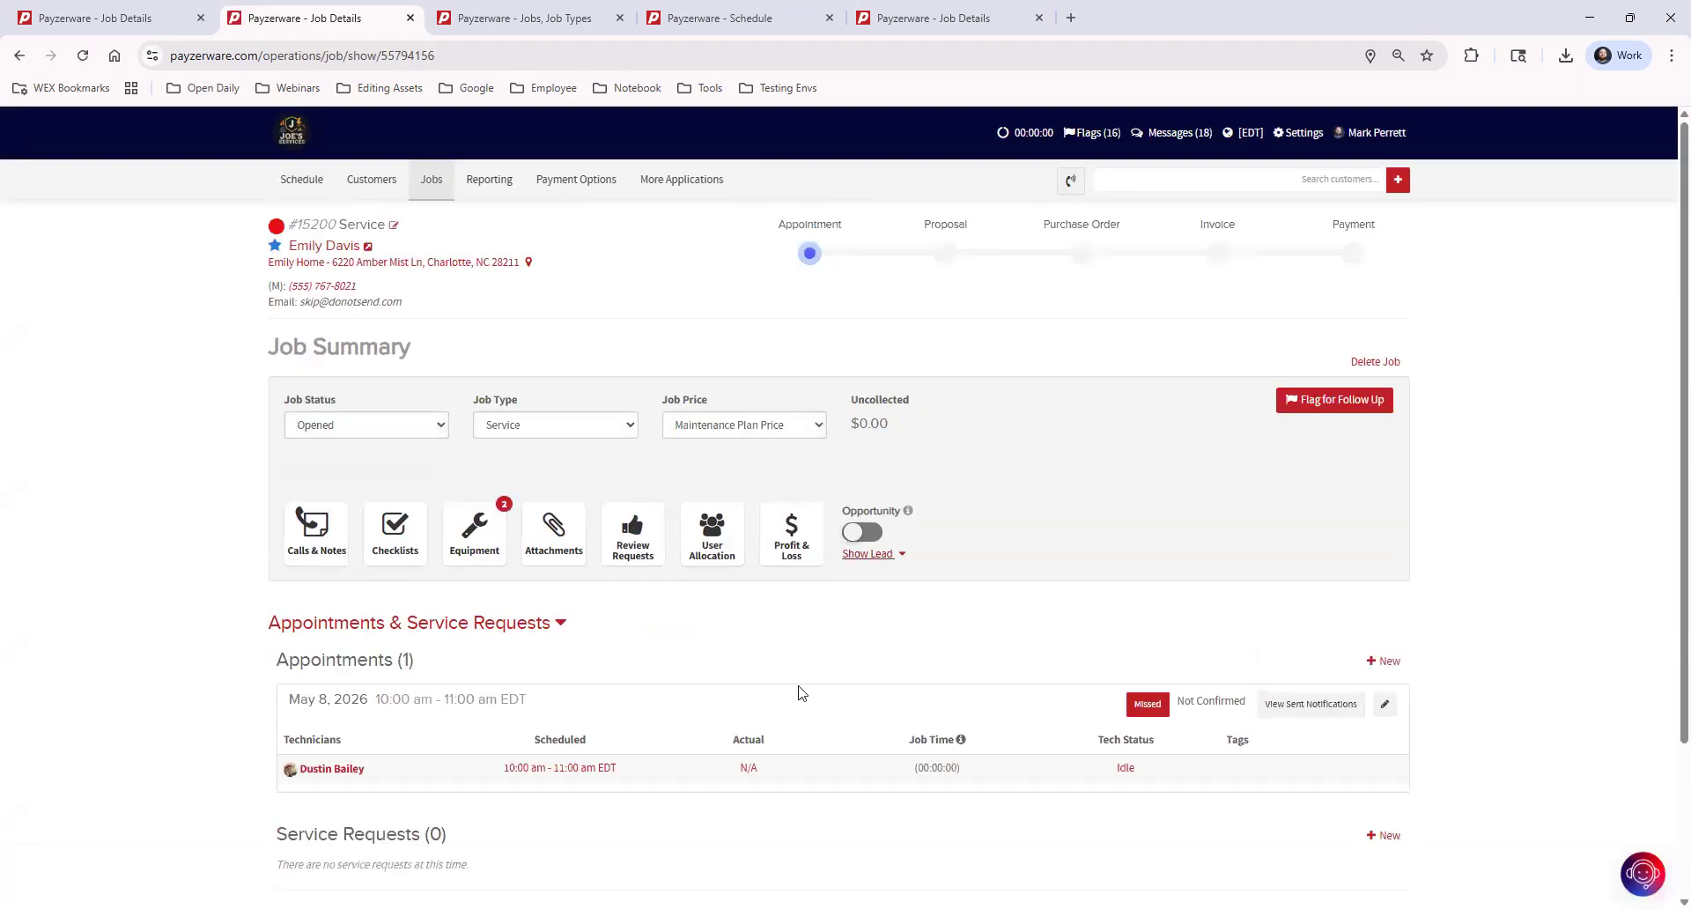
{"action": "left_click_drag", "start_coordinate": [736, 740], "coordinate": [796, 740]}
{"action": "left_click", "coordinate": [797, 740]}
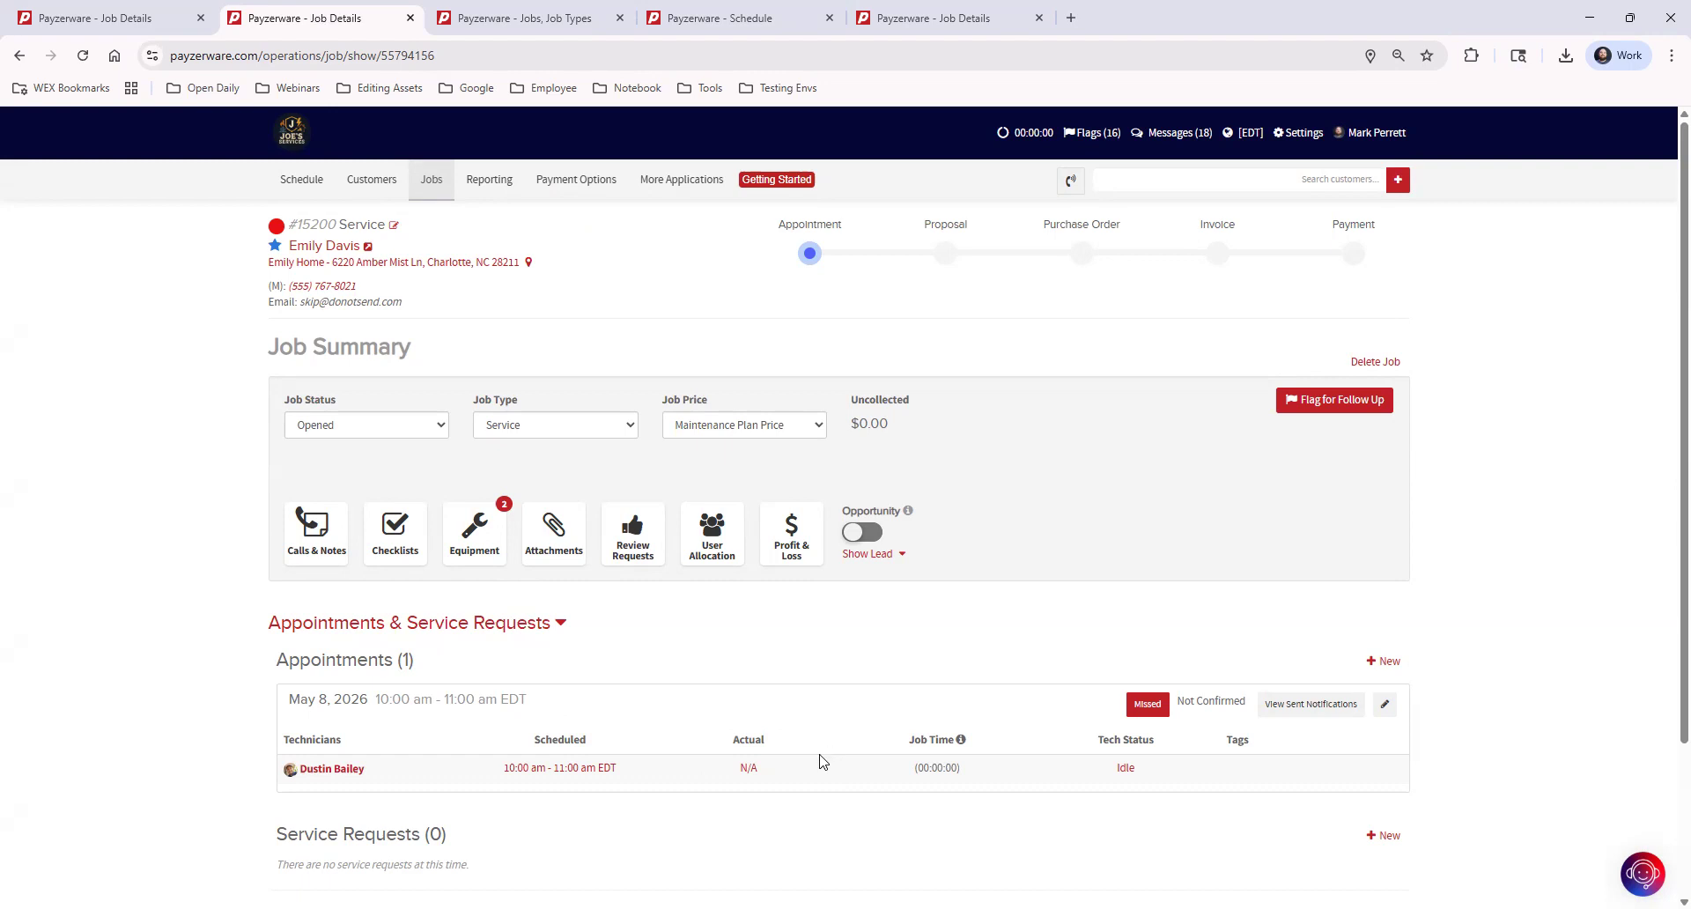
{"action": "left_click", "coordinate": [748, 770]}
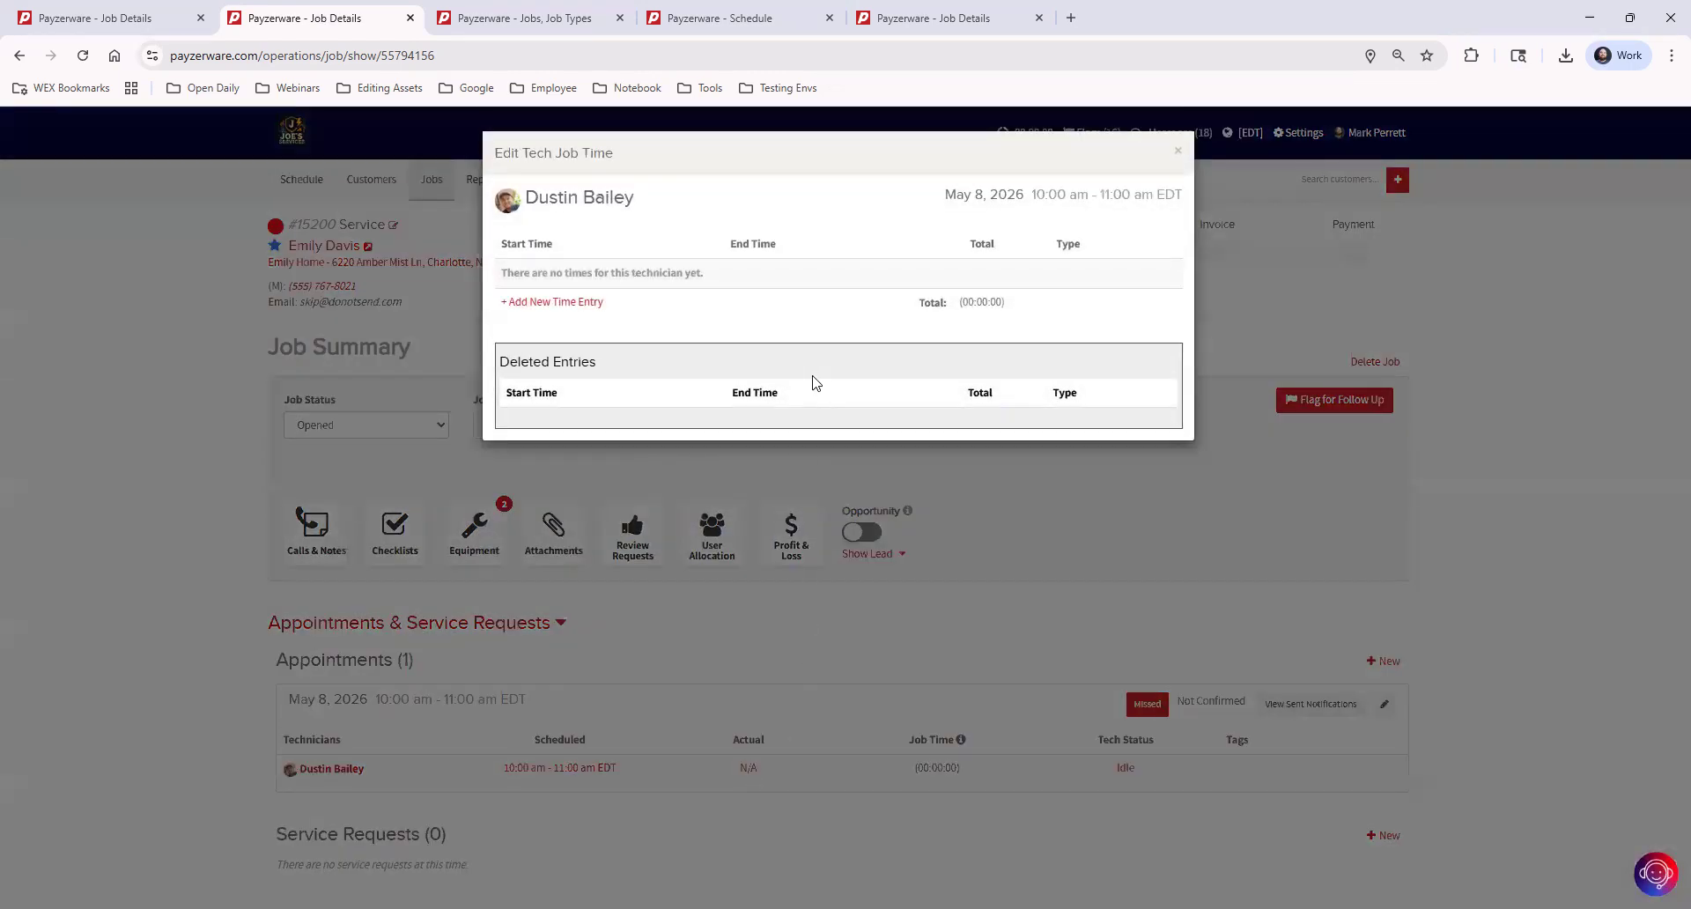
Add and save an At Job time entry for the technician from 10:05 am to 11:15 am
{"action": "left_click", "coordinate": [584, 305]}
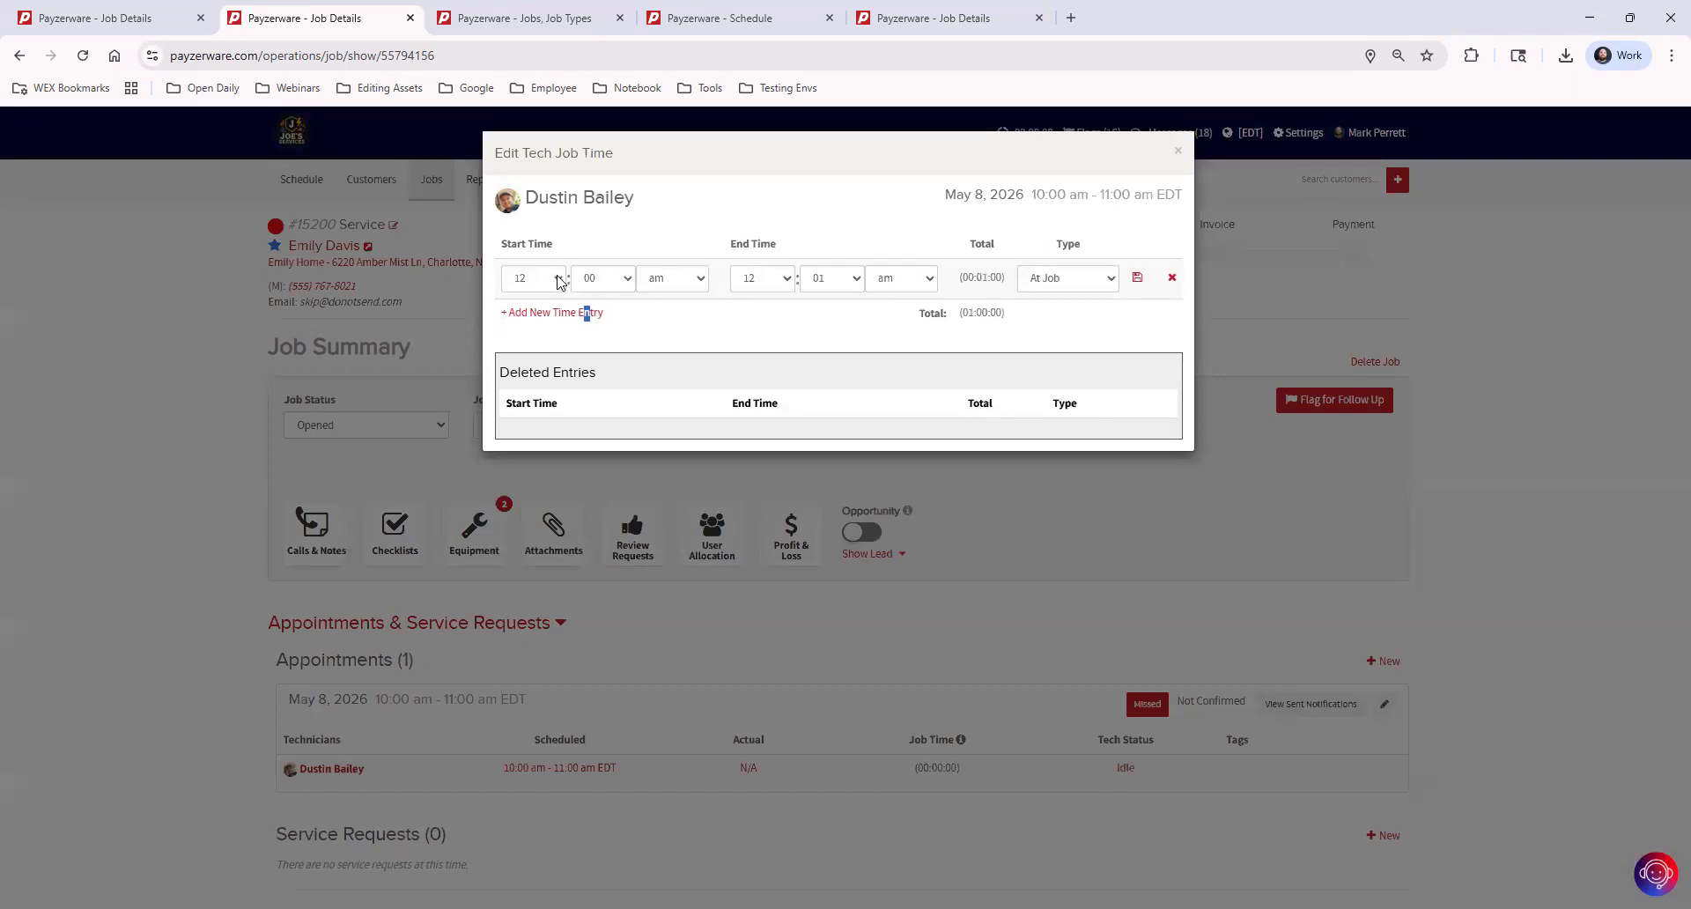
{"action": "left_click", "coordinate": [556, 279]}
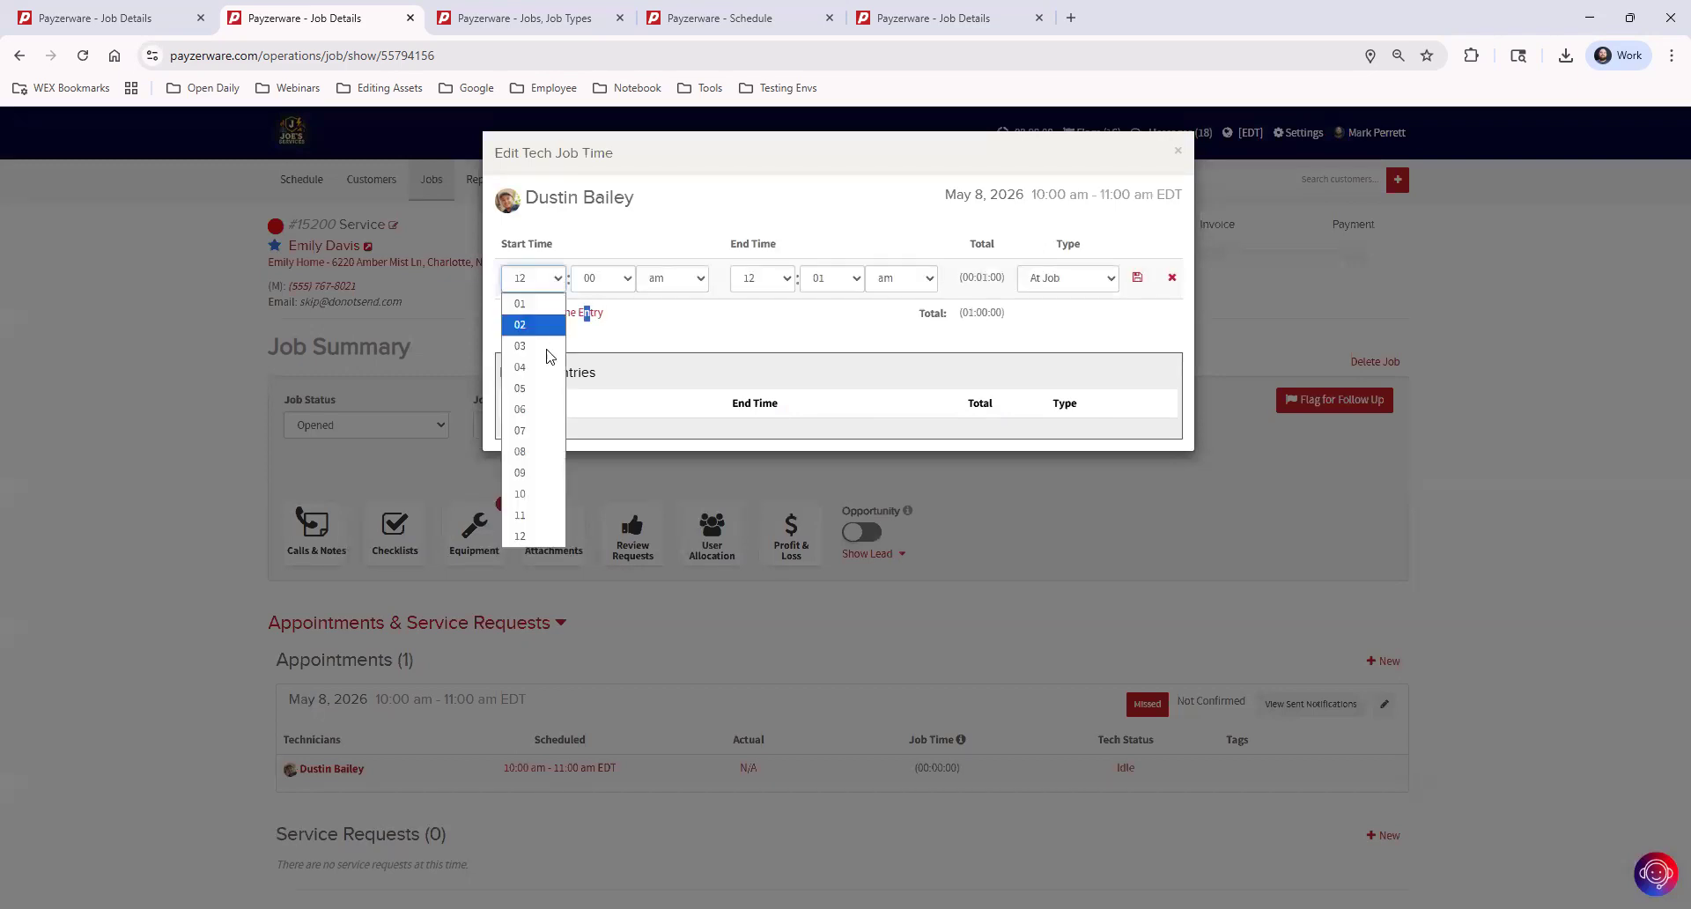
{"action": "left_click", "coordinate": [529, 494]}
{"action": "left_click", "coordinate": [610, 284]}
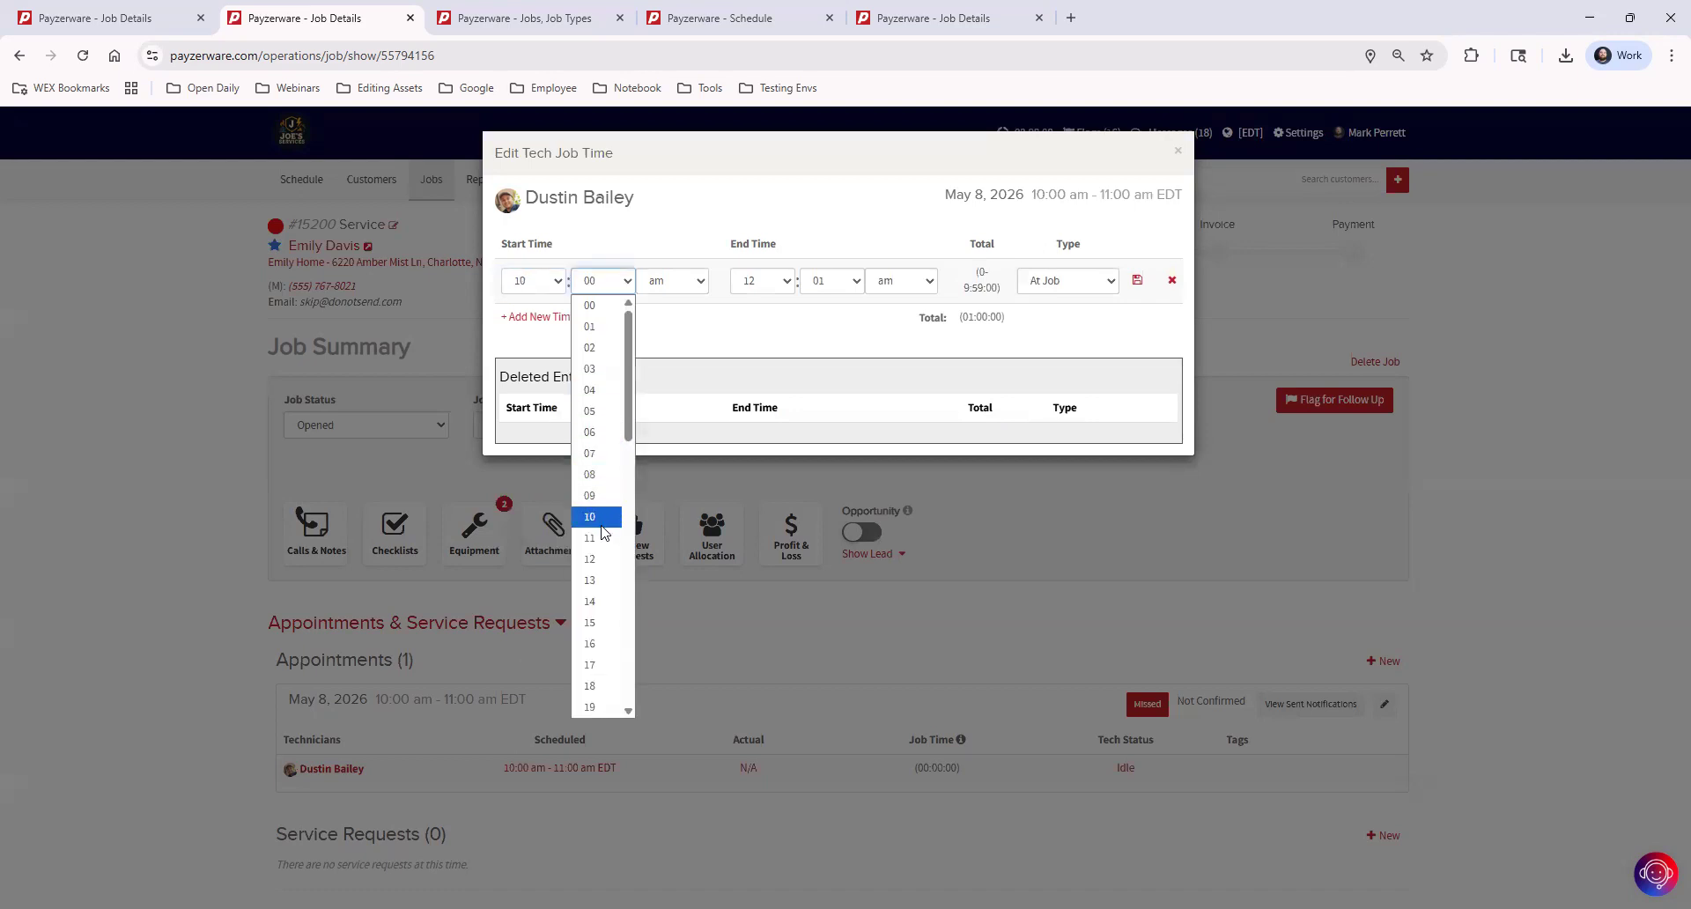
{"action": "left_click", "coordinate": [604, 411]}
{"action": "left_click", "coordinate": [769, 289]}
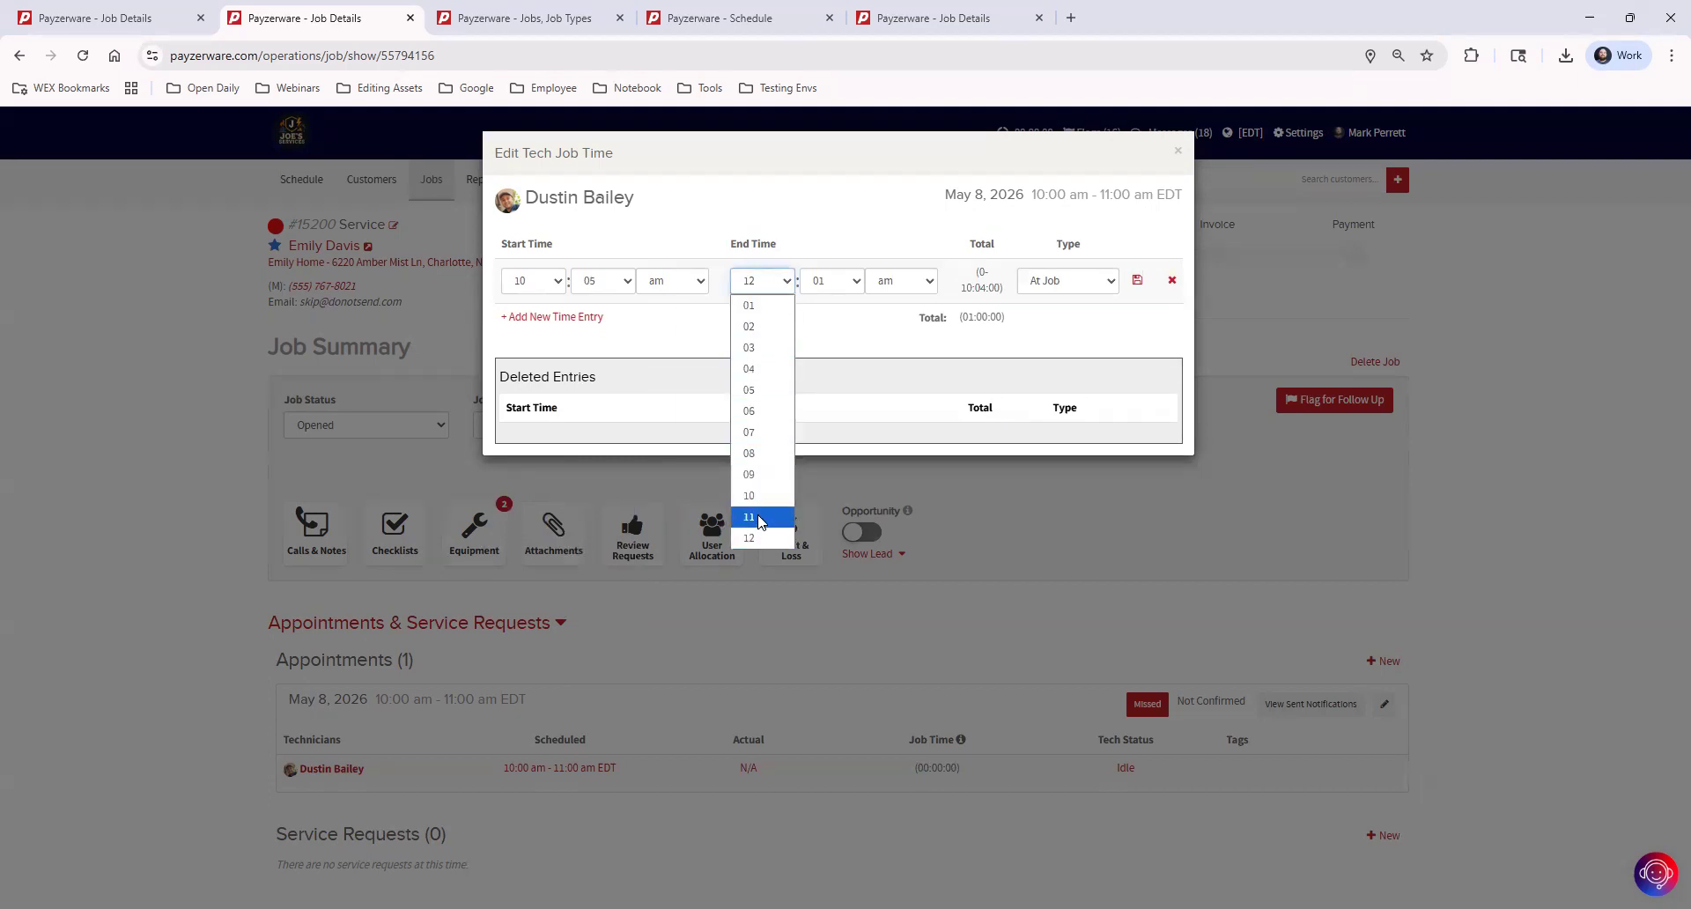
{"action": "left_click", "coordinate": [761, 518]}
{"action": "left_click", "coordinate": [828, 280]}
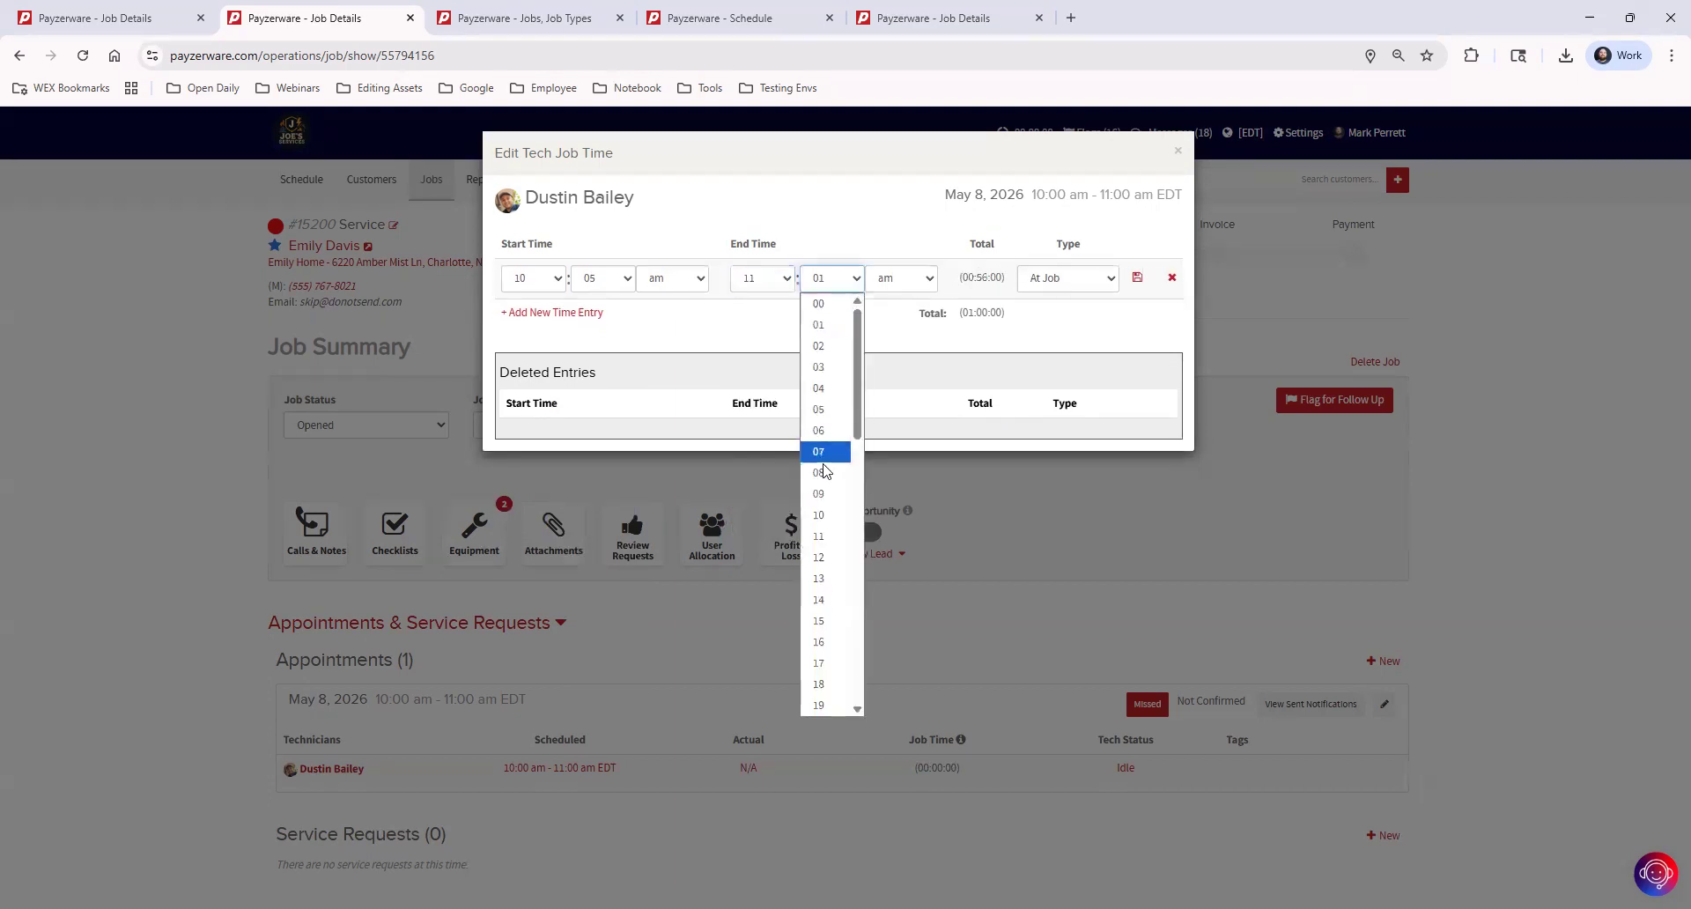
{"action": "left_click", "coordinate": [825, 621]}
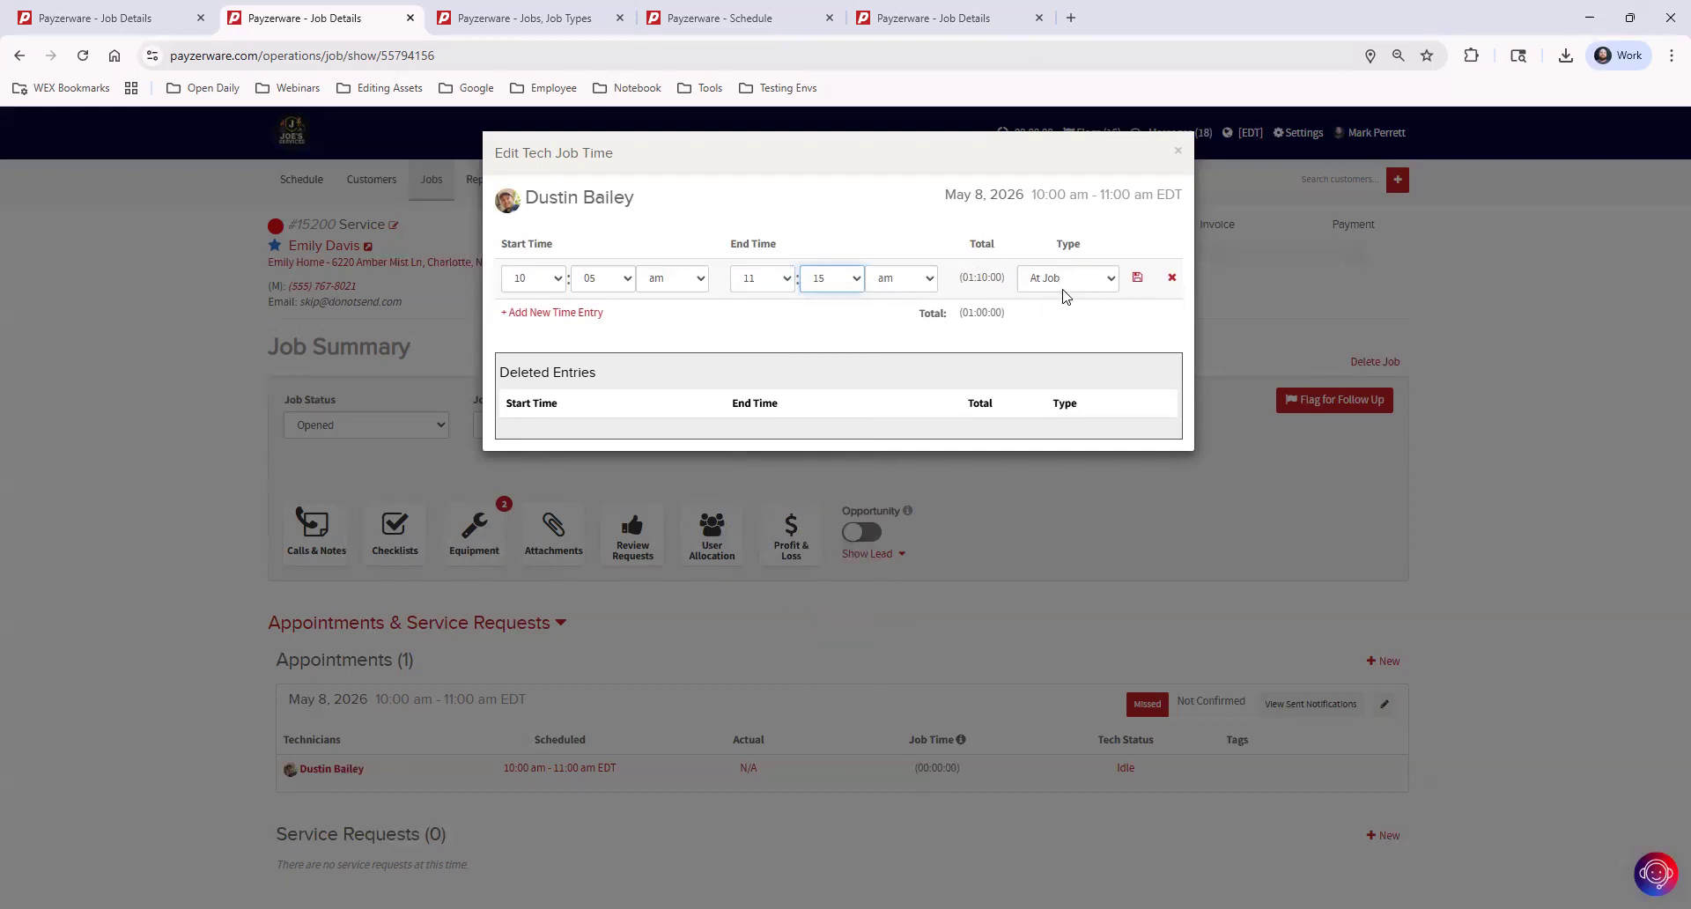
{"action": "left_click", "coordinate": [1137, 277]}
Close the technician's job time entries and update the technician's status on the appointment to Complete
{"action": "left_click", "coordinate": [1177, 151]}
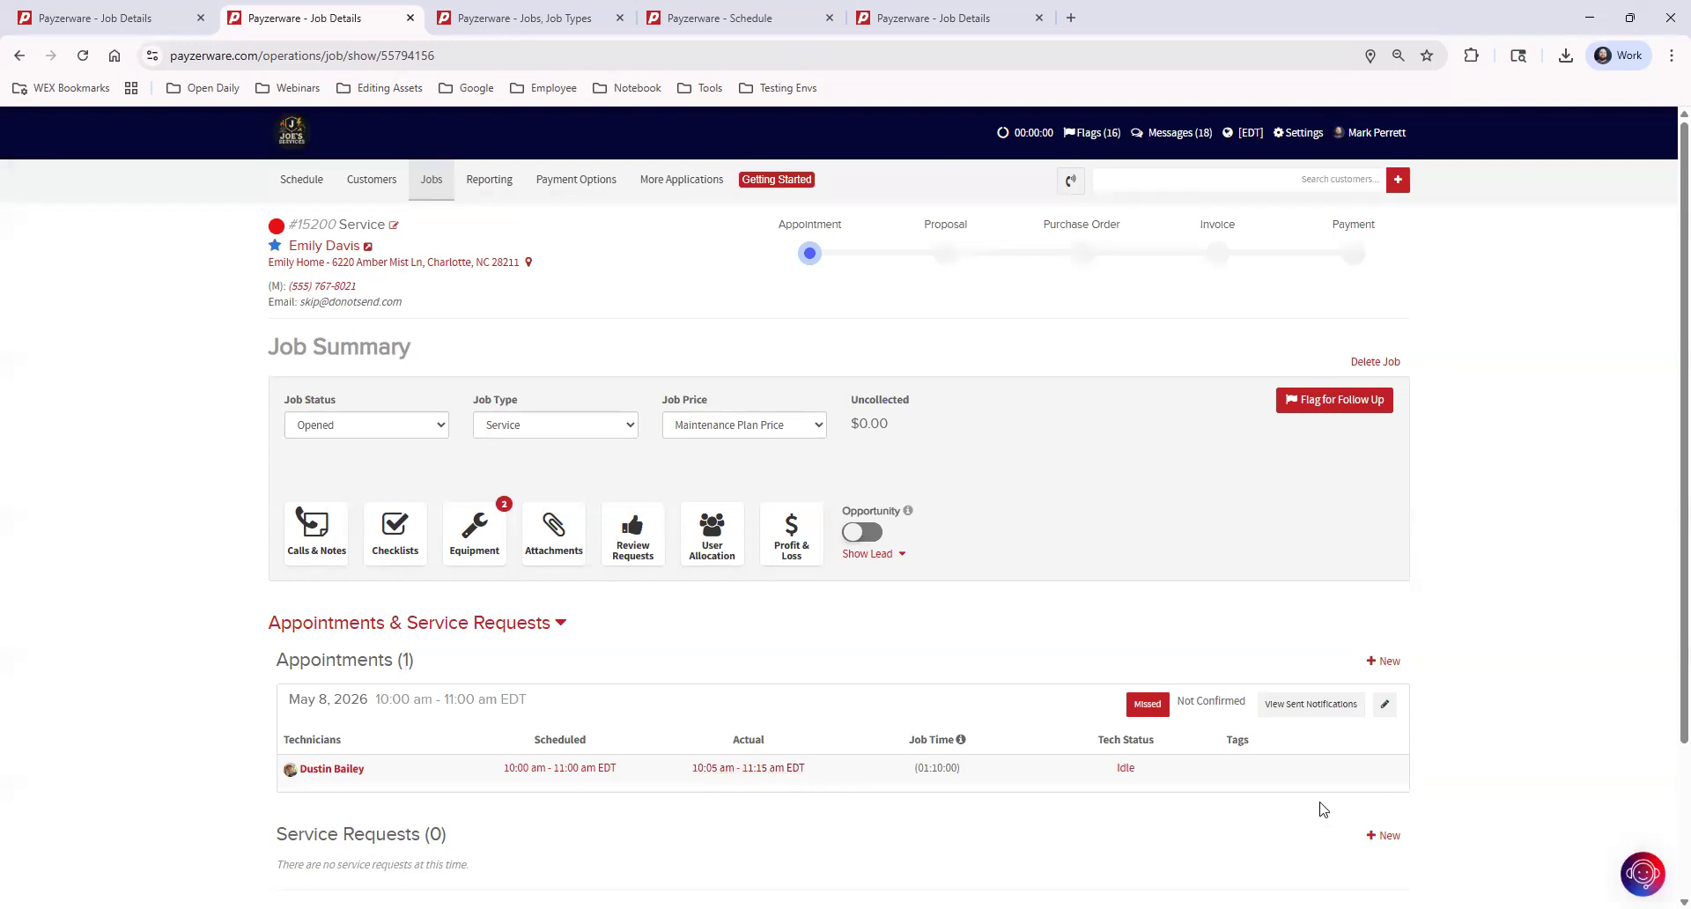
{"action": "left_click", "coordinate": [1125, 769]}
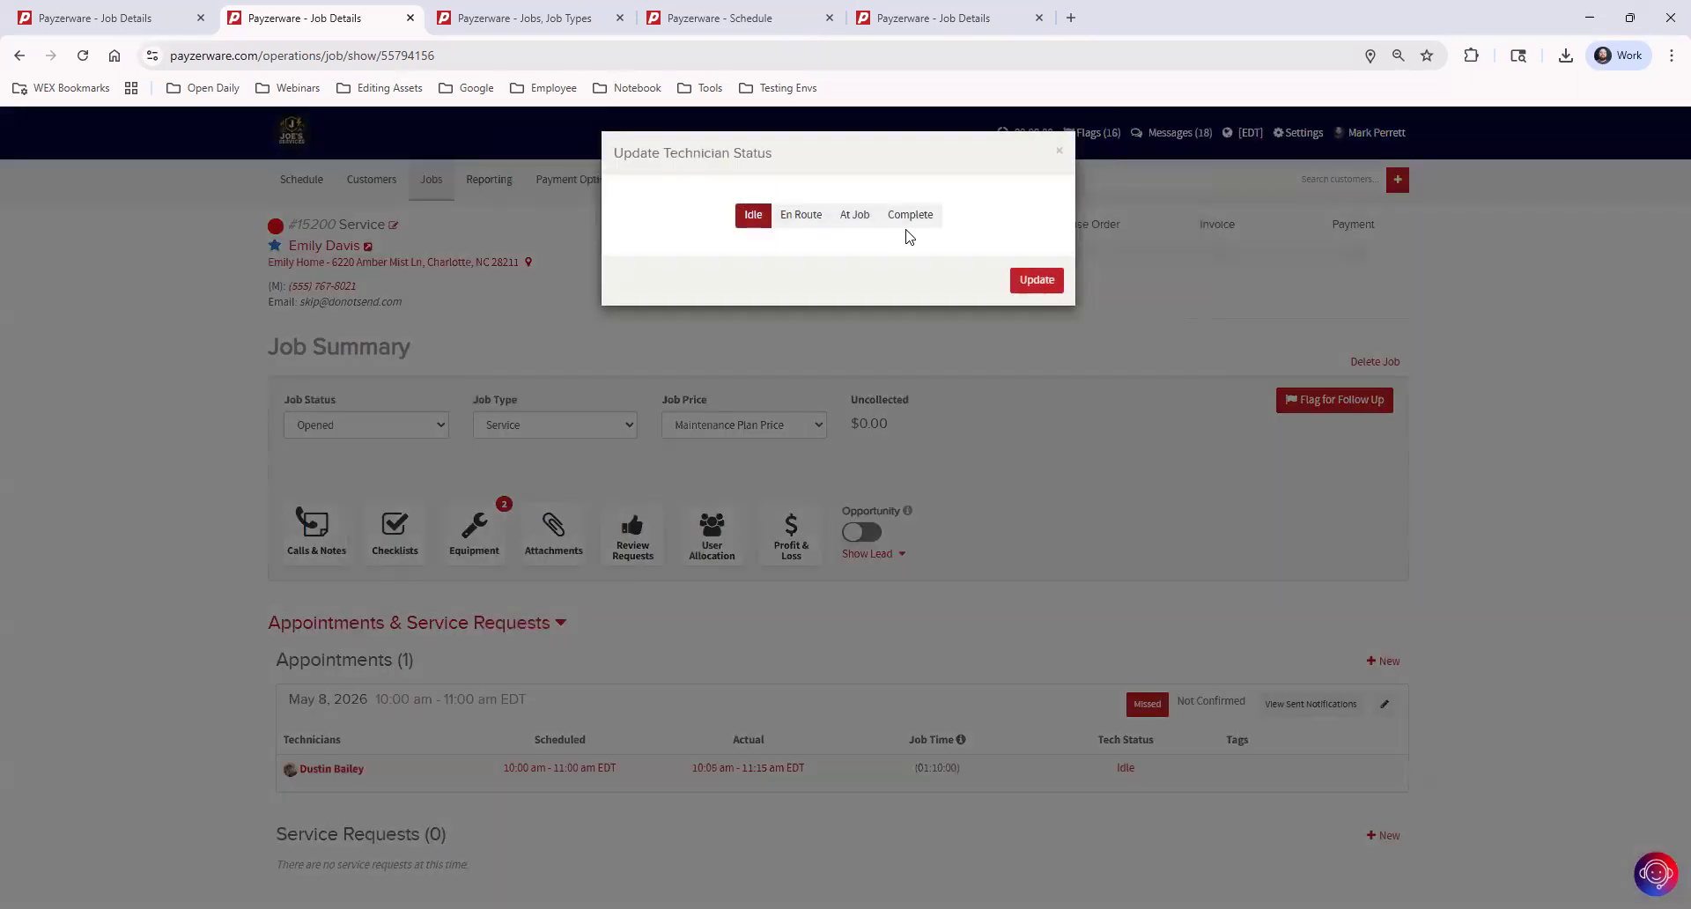
{"action": "left_click", "coordinate": [916, 225]}
{"action": "left_click", "coordinate": [1055, 344]}
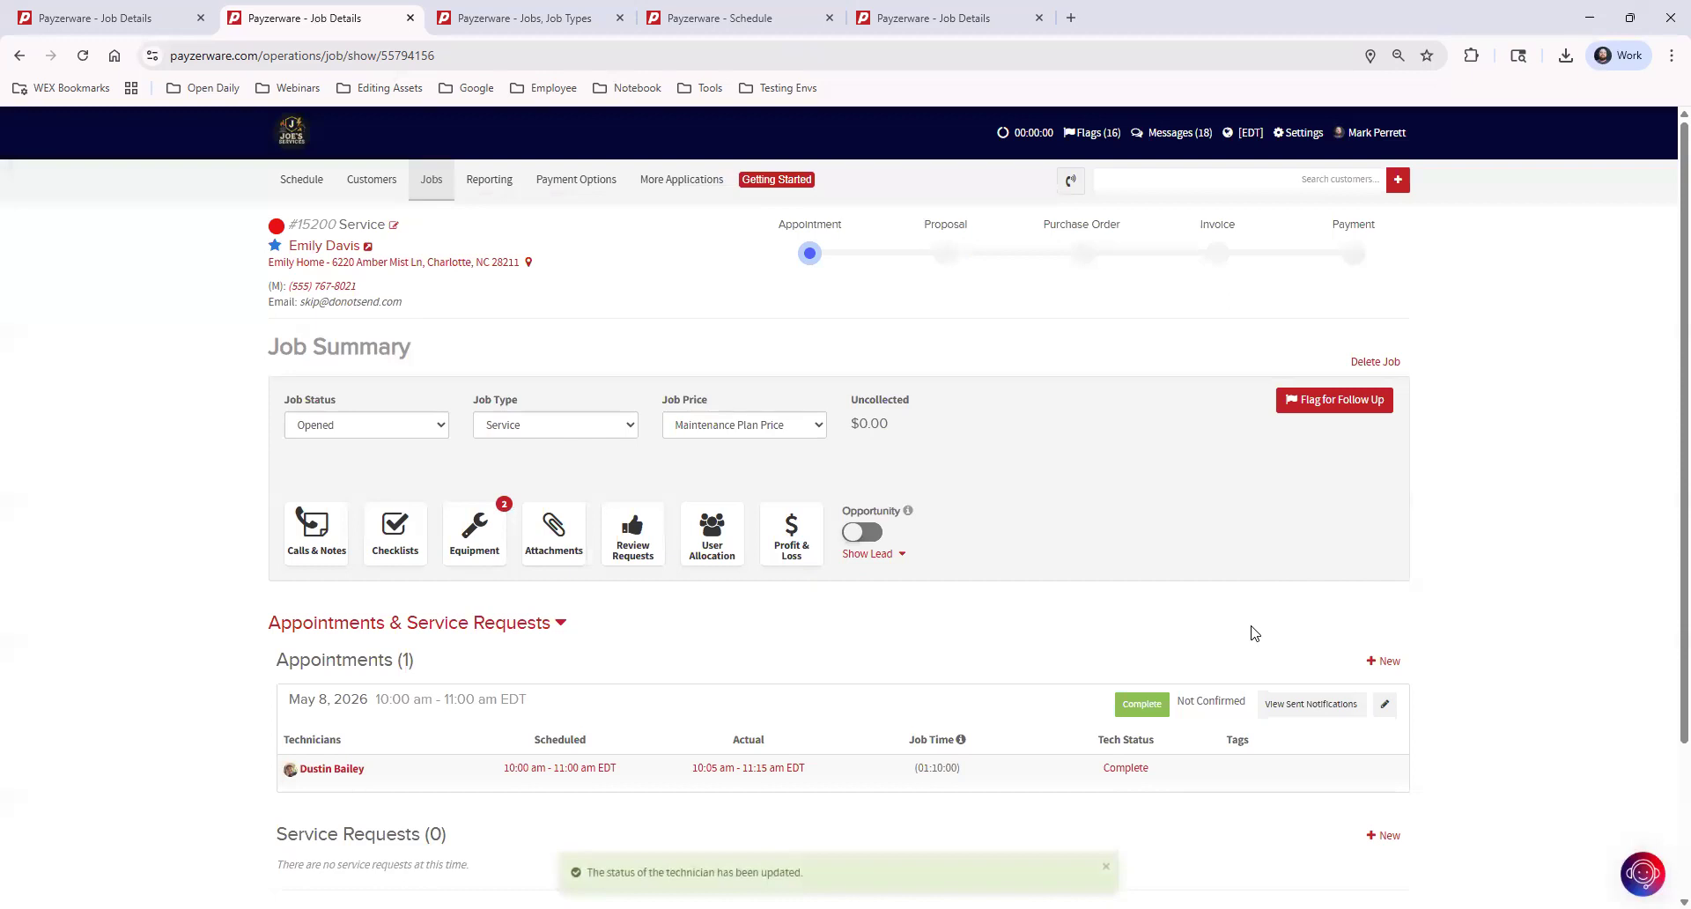
Return to the schedule and look through all work queue items, the service requests and the unassigned appointments
{"action": "mouse_move", "coordinate": [277, 252]}
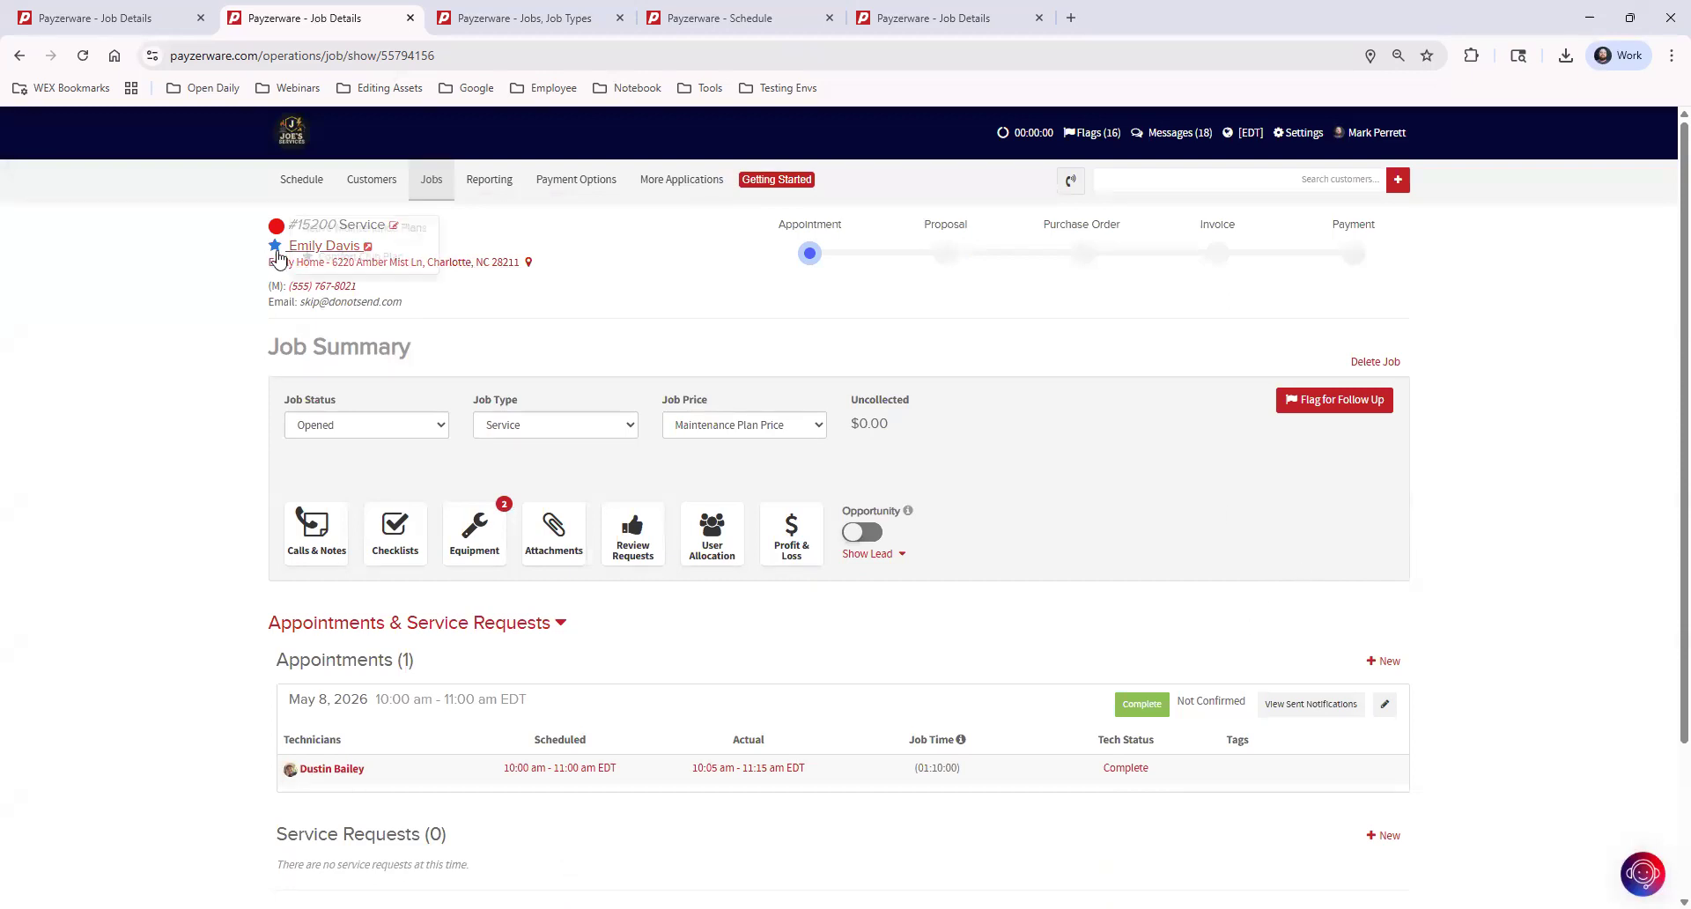
{"action": "left_click", "coordinate": [301, 179]}
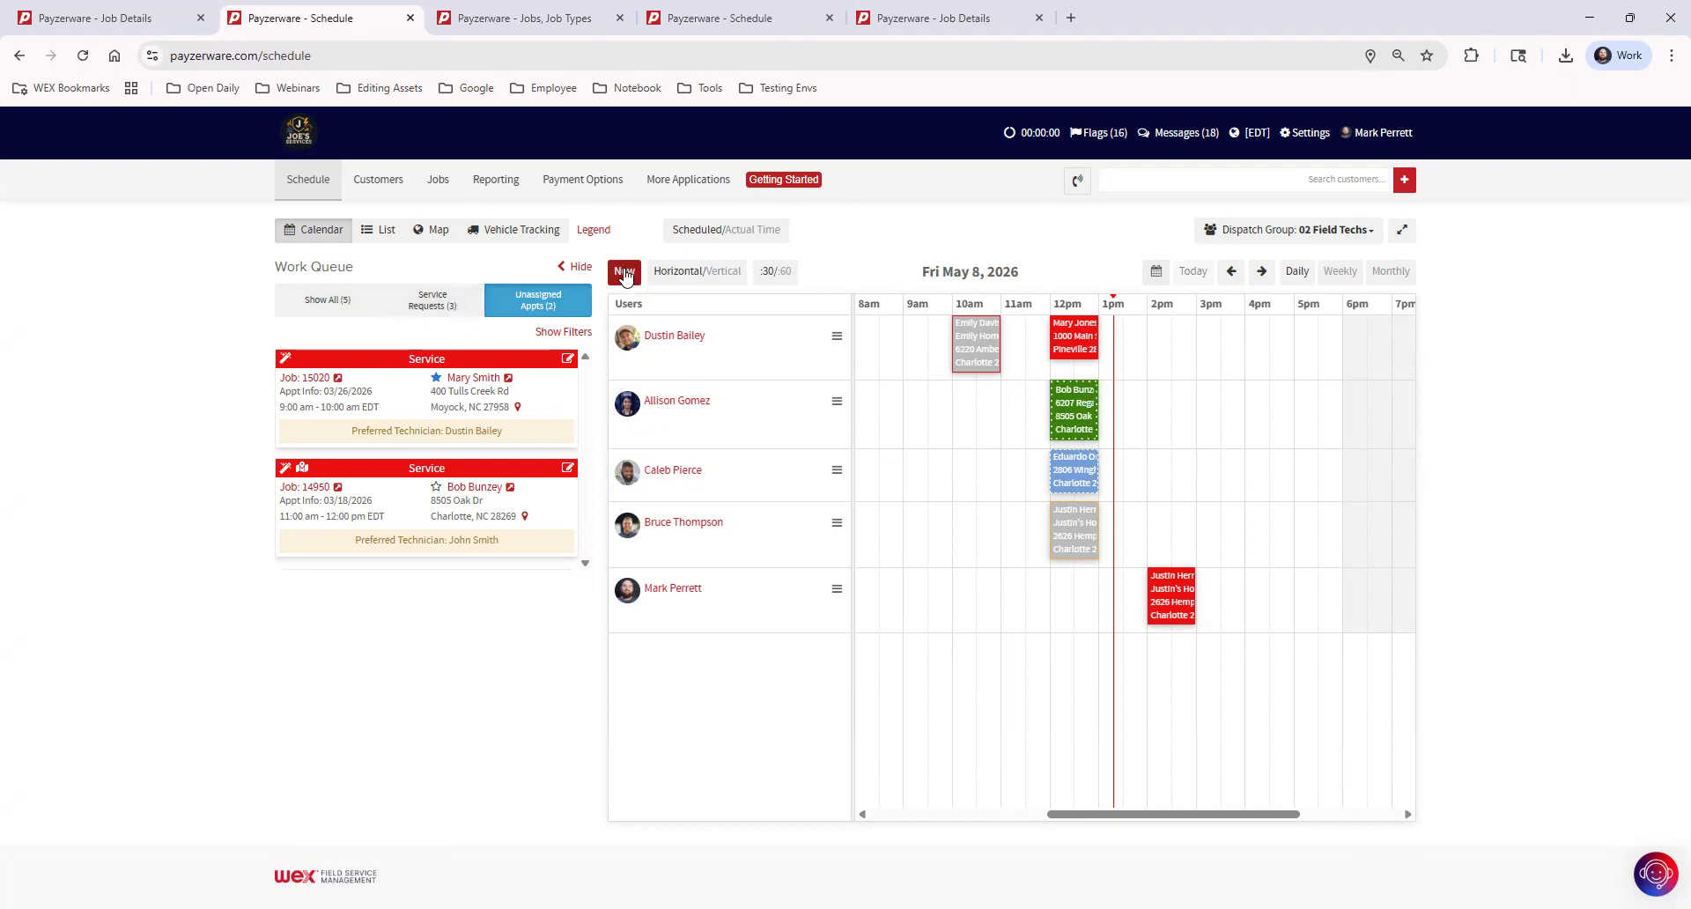
{"action": "left_click", "coordinate": [331, 304]}
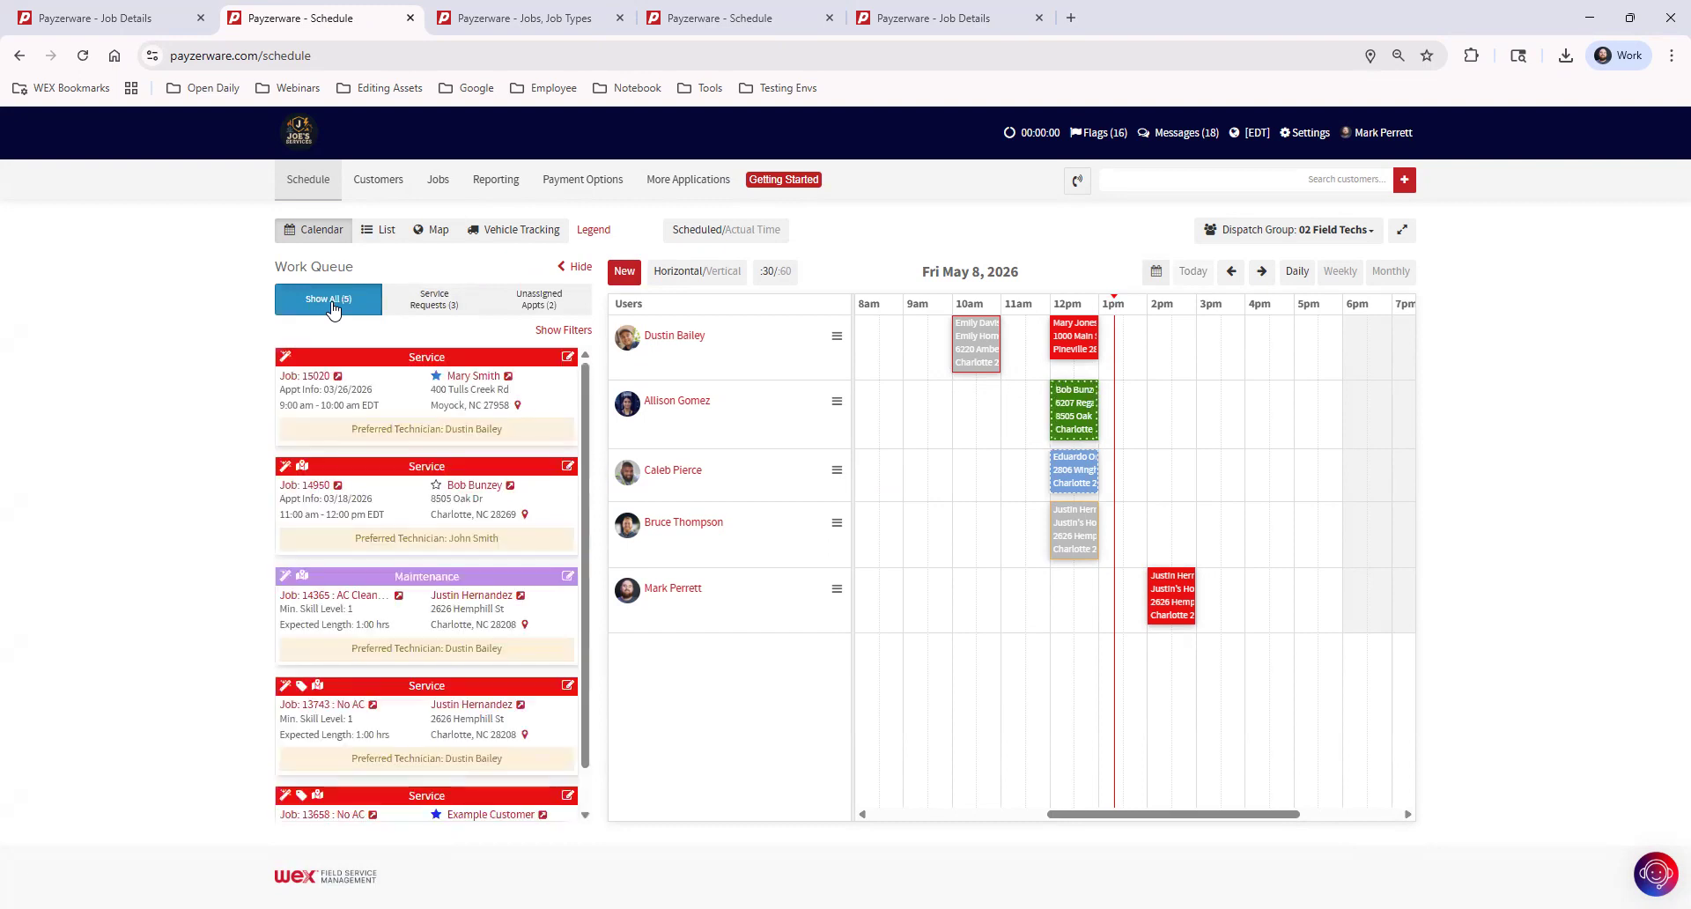
{"action": "left_click", "coordinate": [445, 302]}
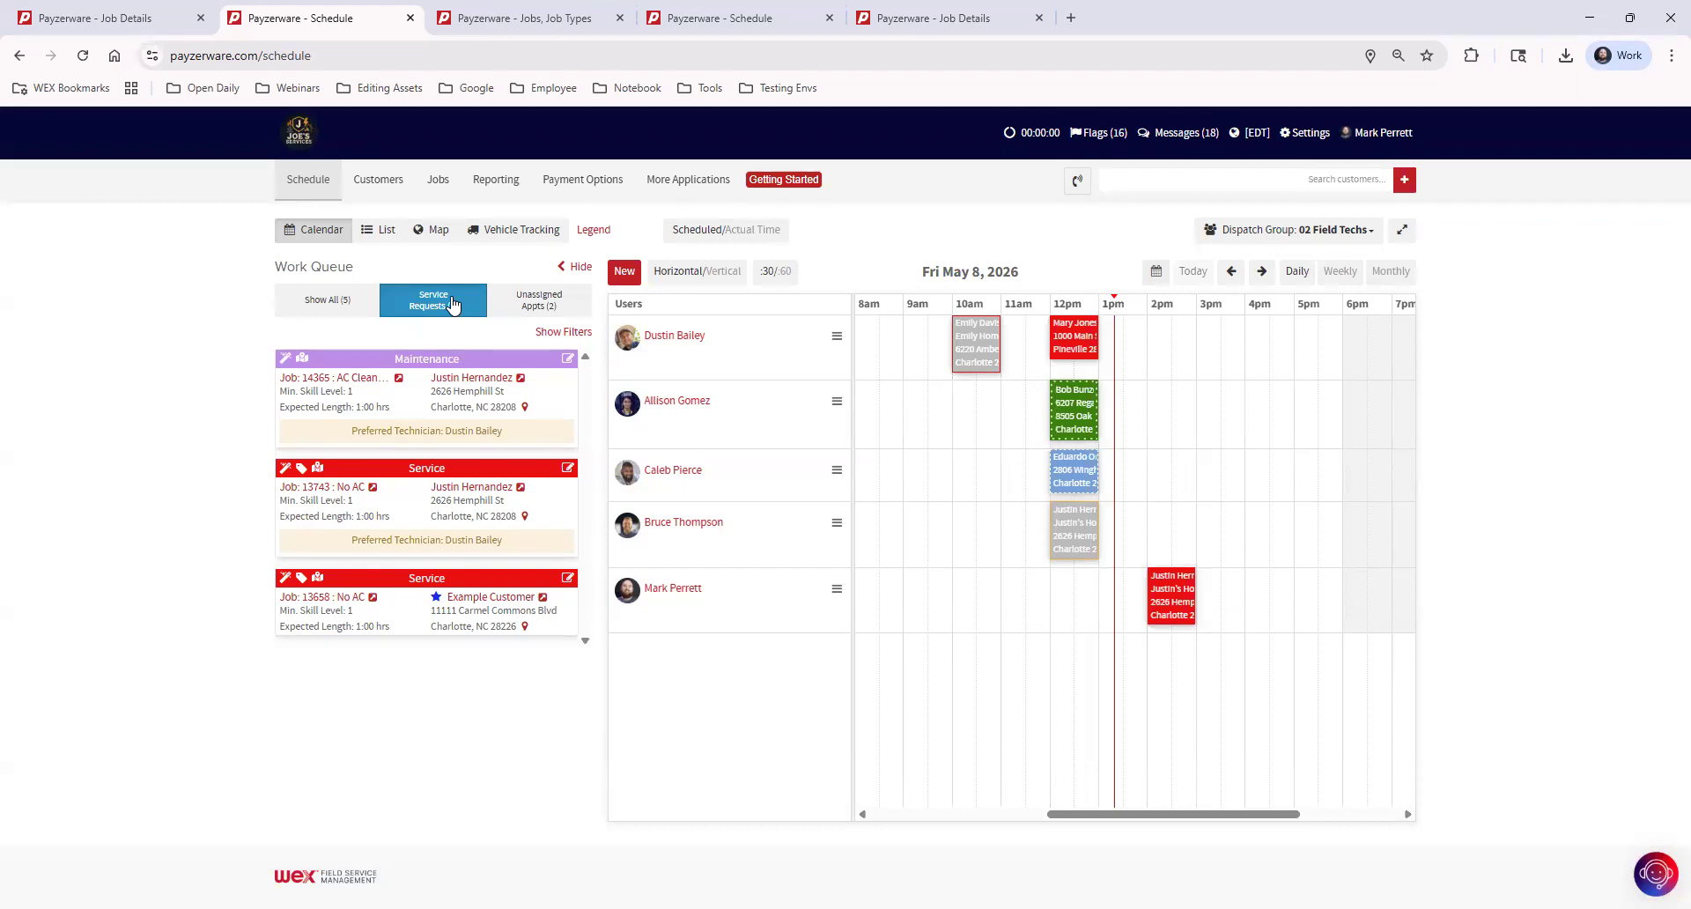
{"action": "left_click", "coordinate": [540, 303]}
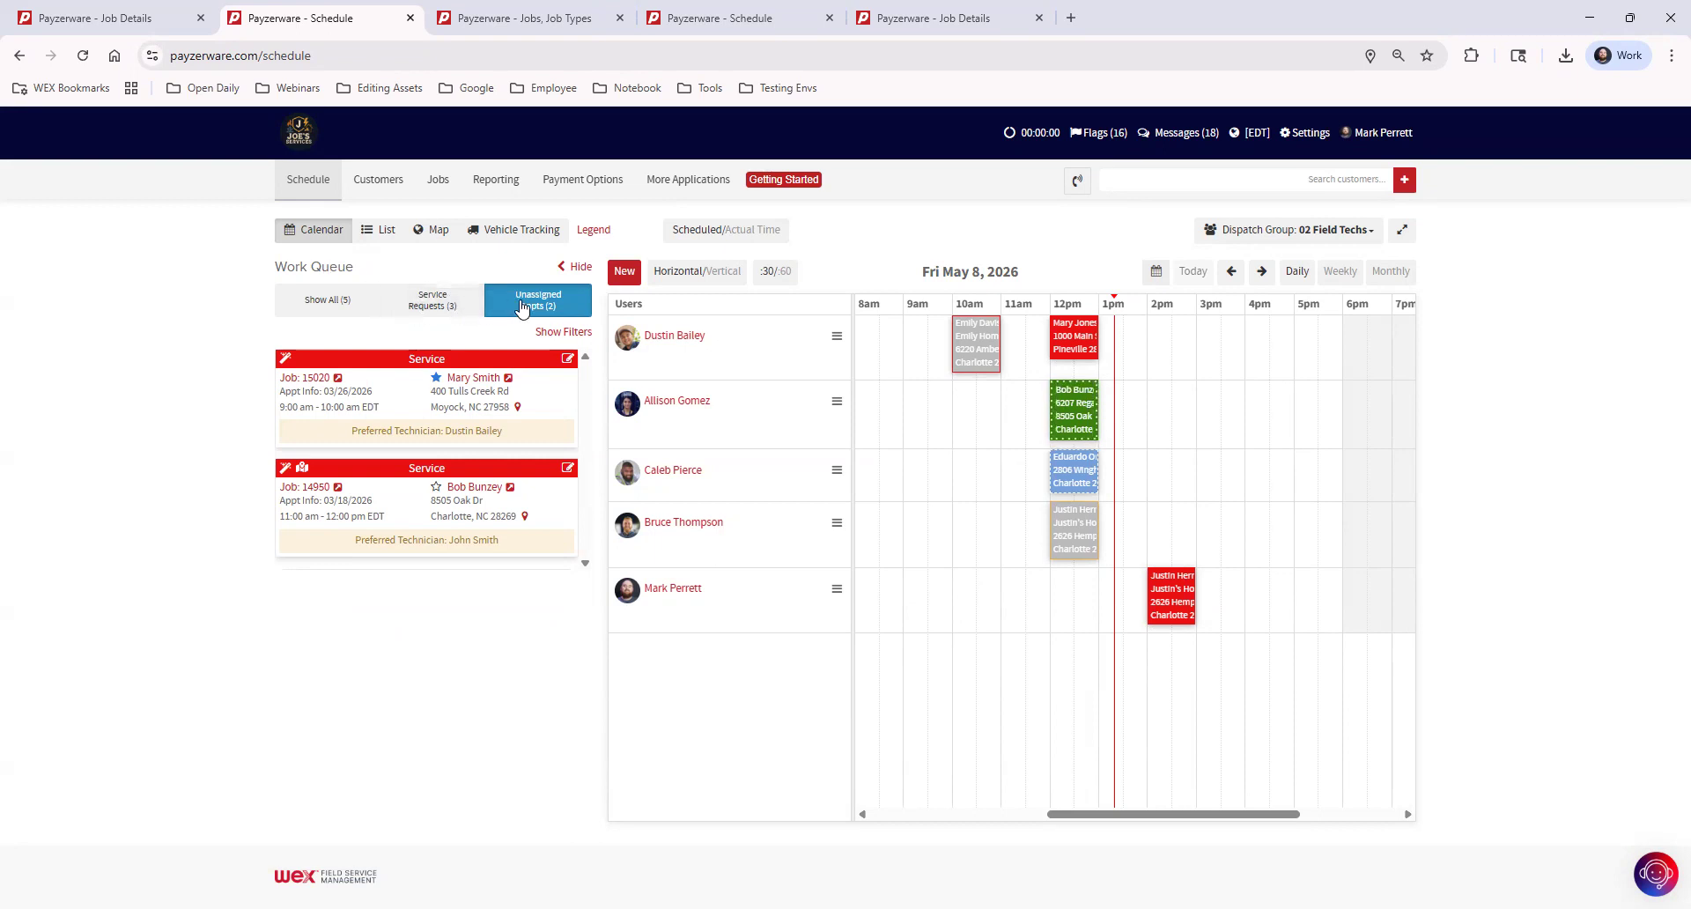
Start a new customer appointment for the same customer as the completed job and make it a service request
{"action": "left_click", "coordinate": [625, 274]}
{"action": "left_click", "coordinate": [681, 261]}
{"action": "type", "text": "emily"}
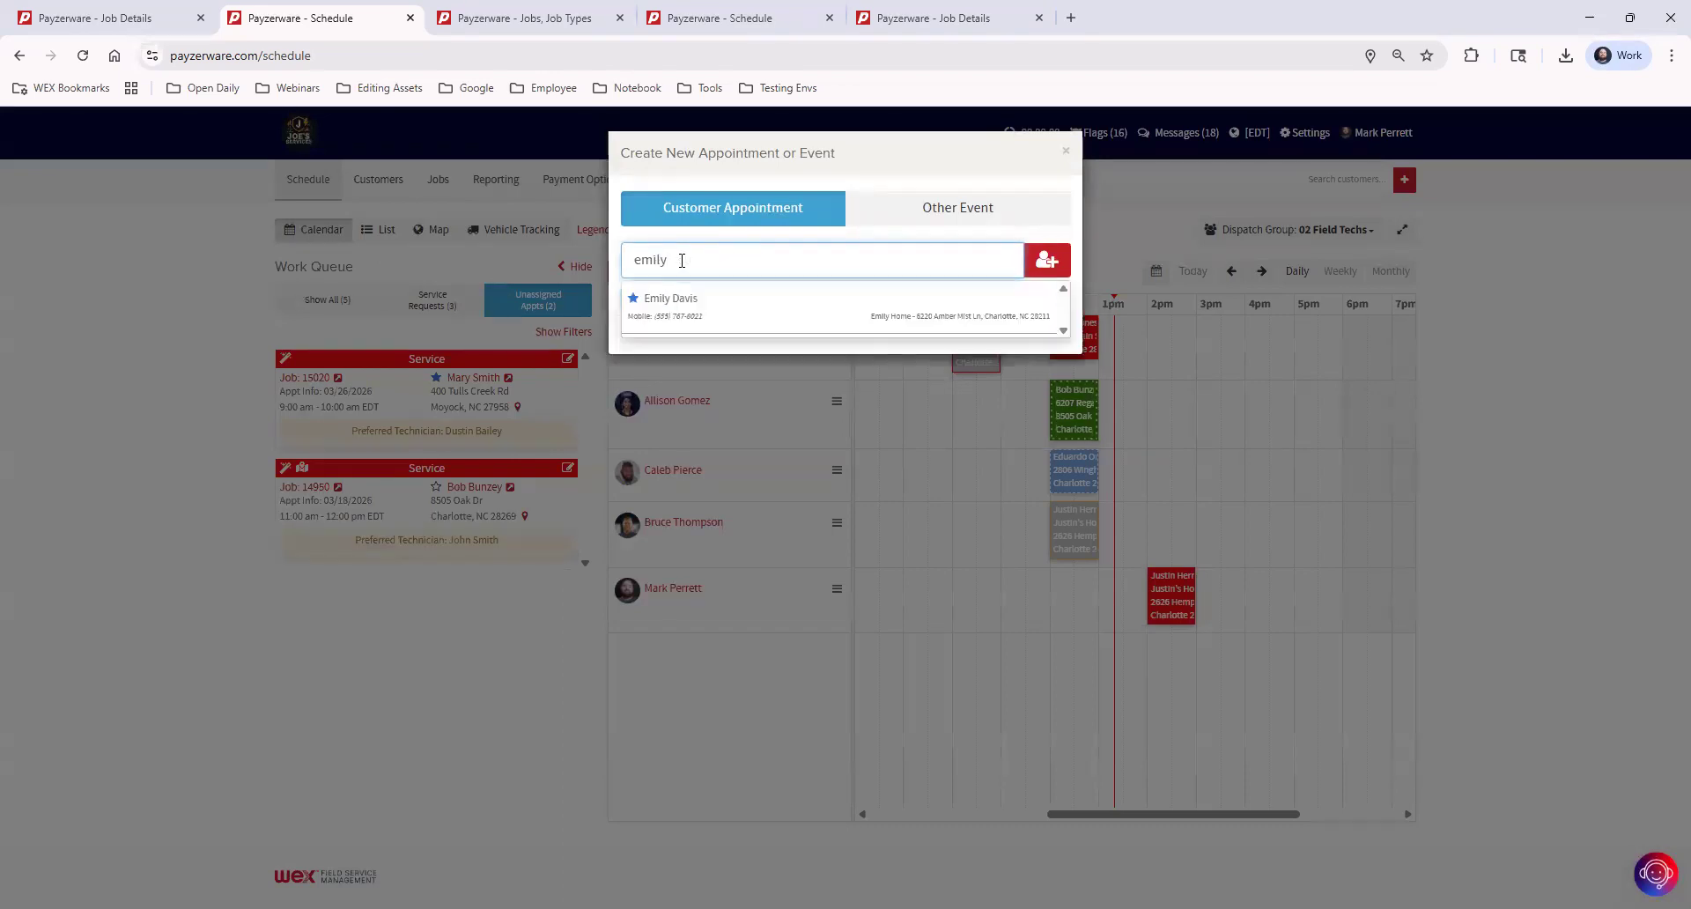
{"action": "left_click", "coordinate": [696, 300]}
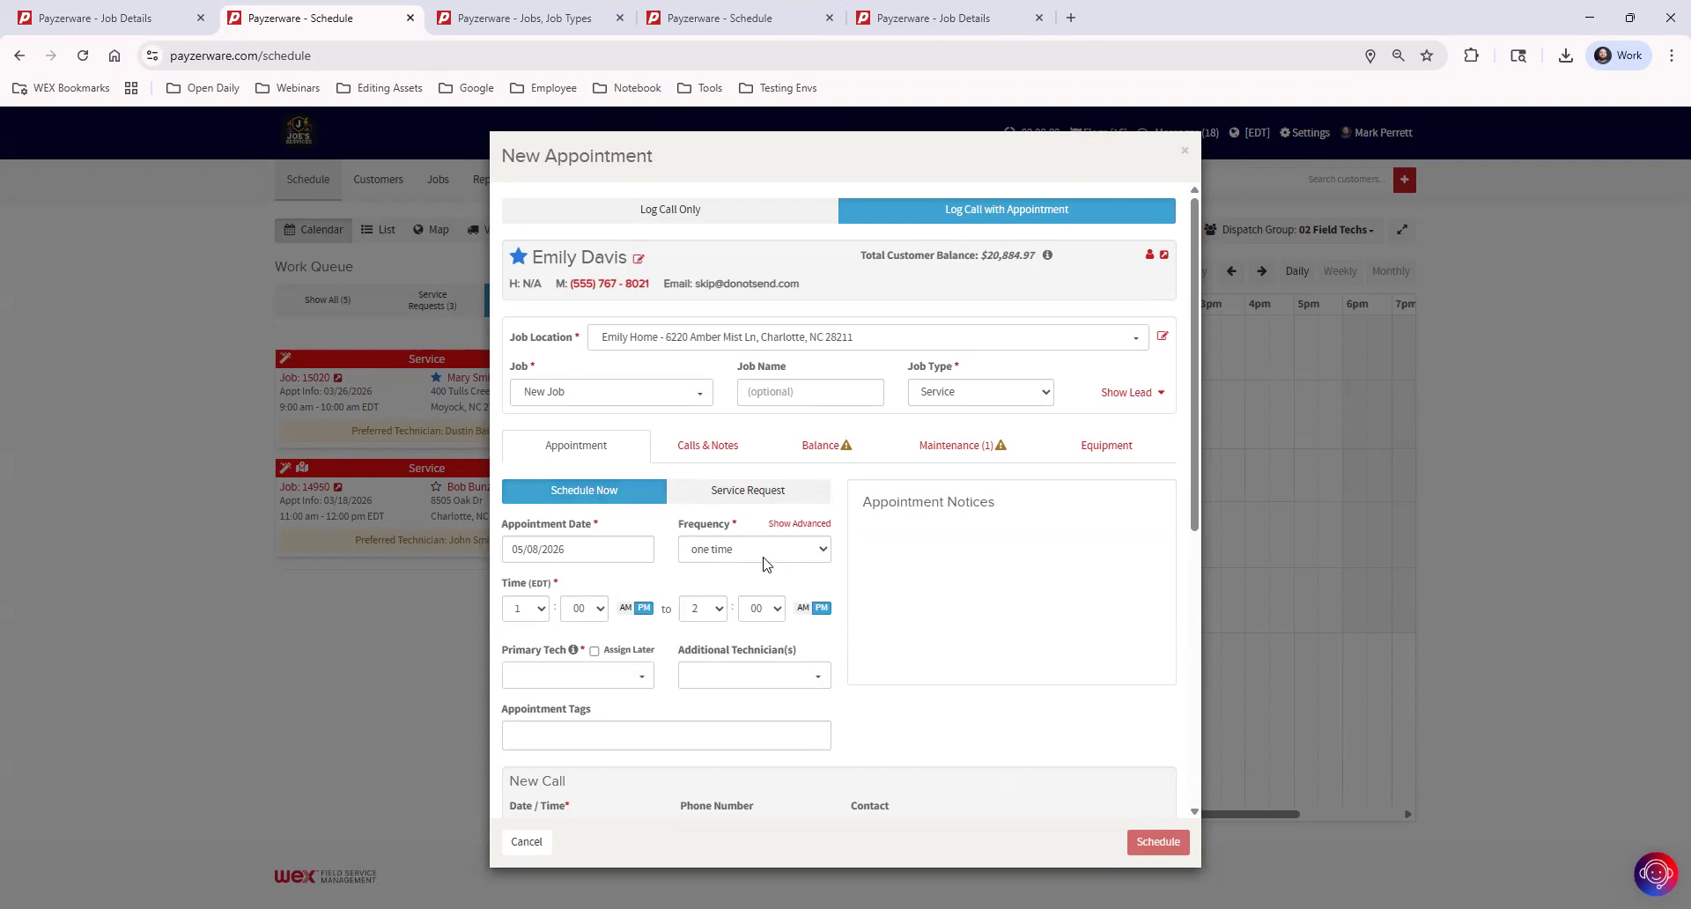
{"action": "left_click", "coordinate": [774, 498]}
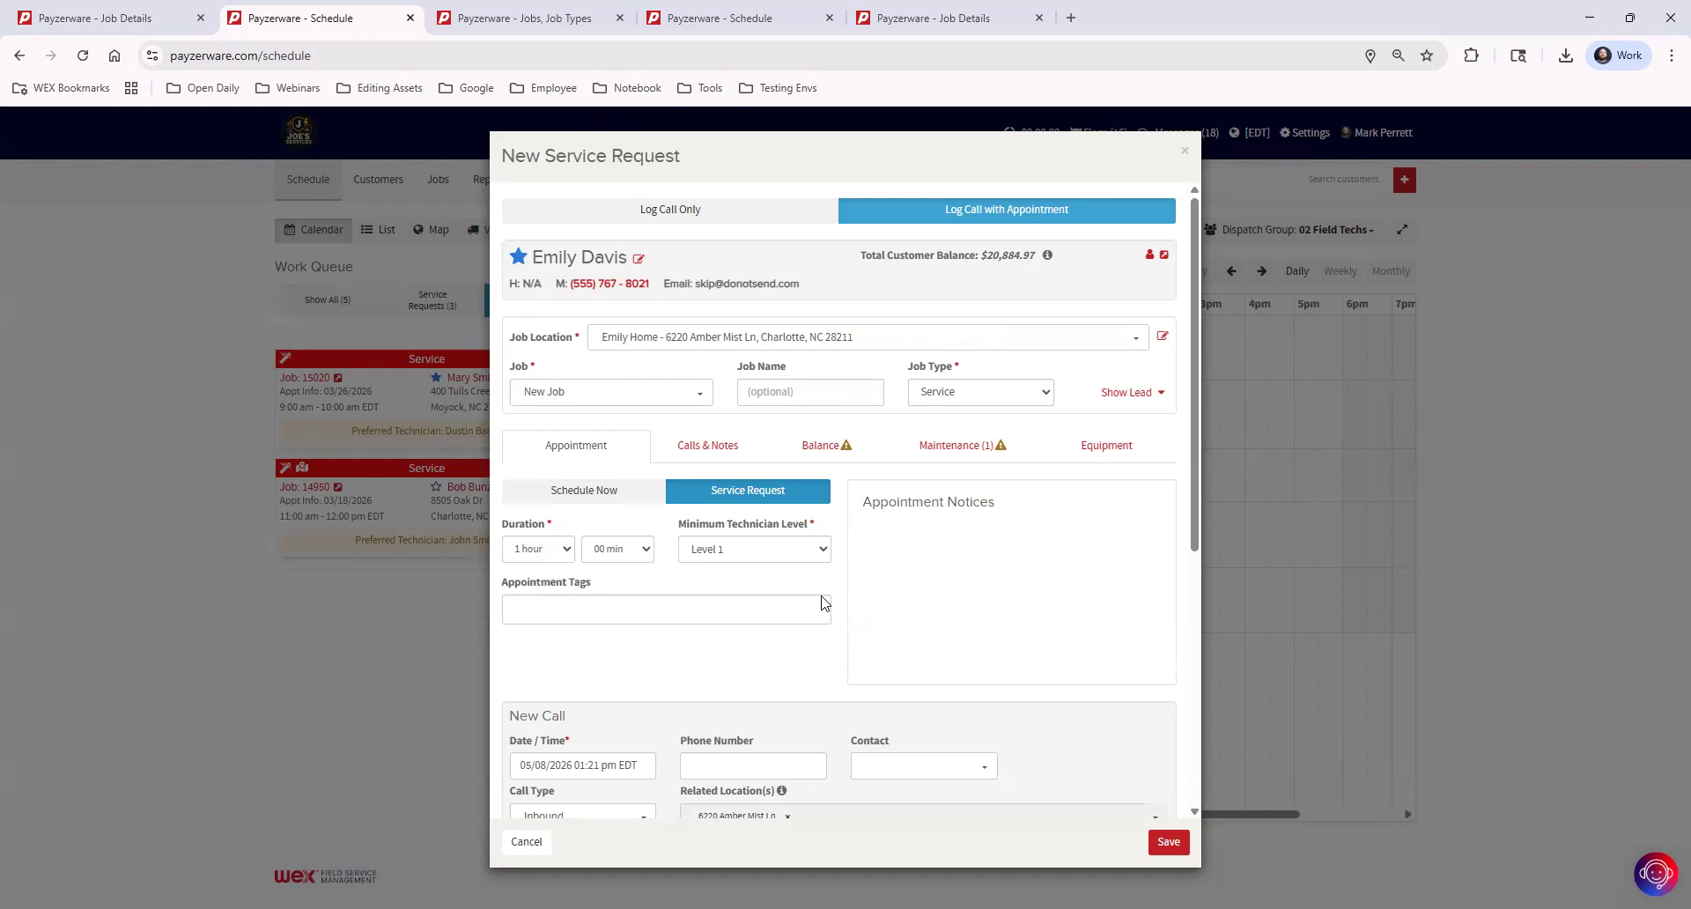
Enter the call note "Notes go here!" and save the new service request
{"action": "scroll", "coordinate": [898, 590], "scroll_direction": "down", "scroll_amount": 4}
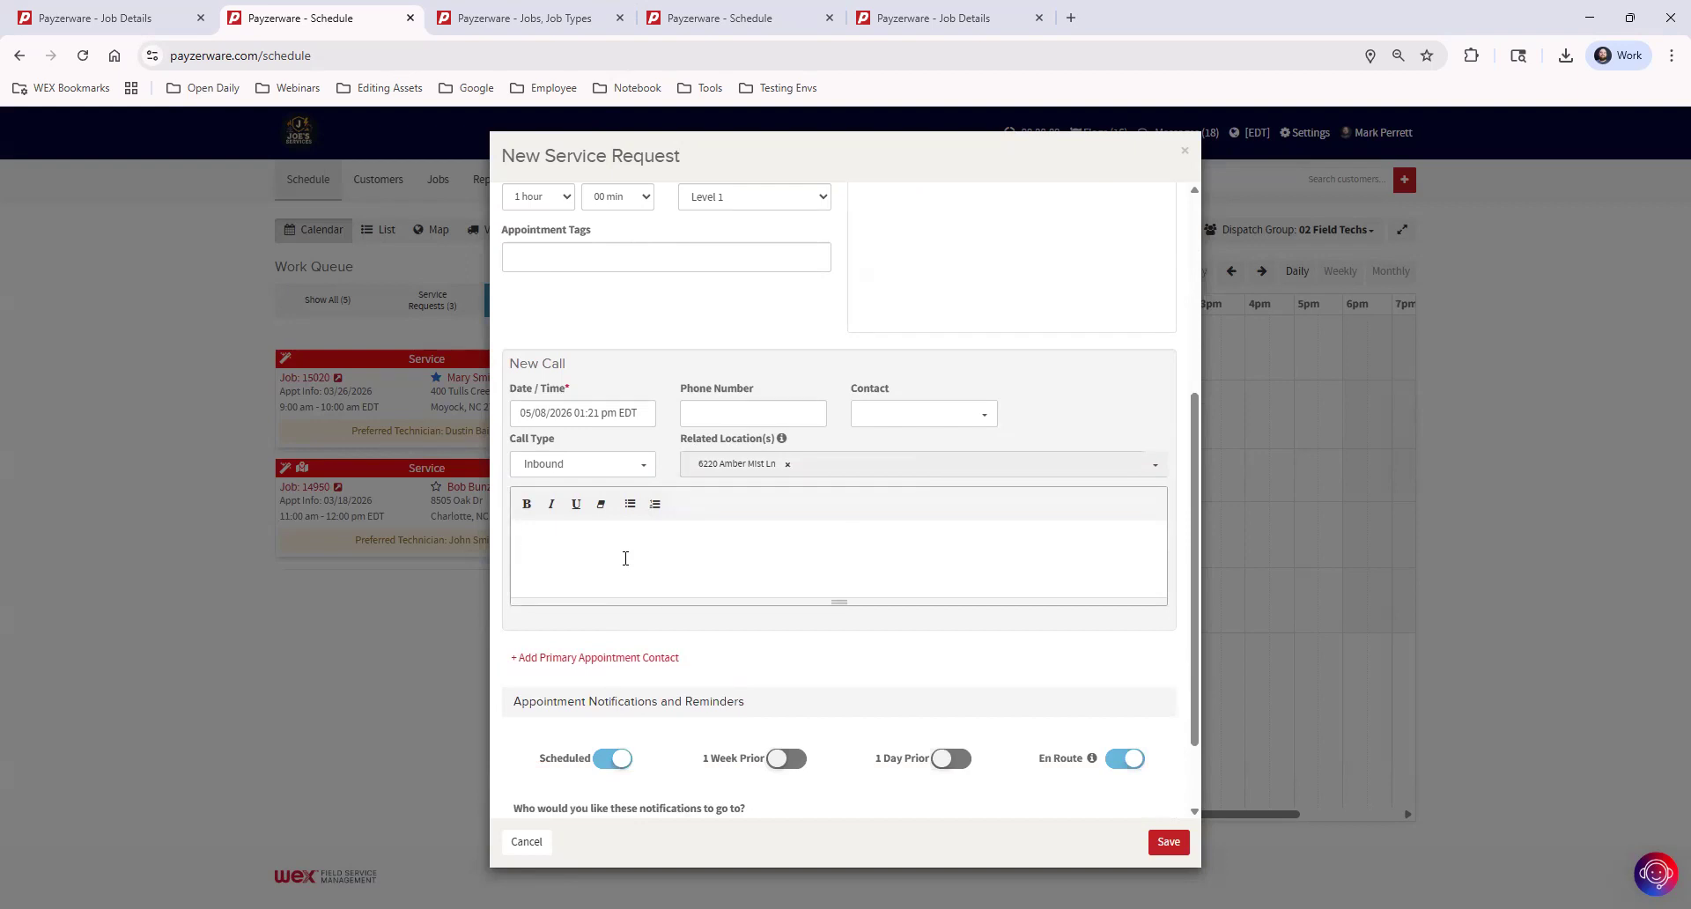
{"action": "type", "text": "Notes go here!"}
{"action": "left_click", "coordinate": [1165, 841]}
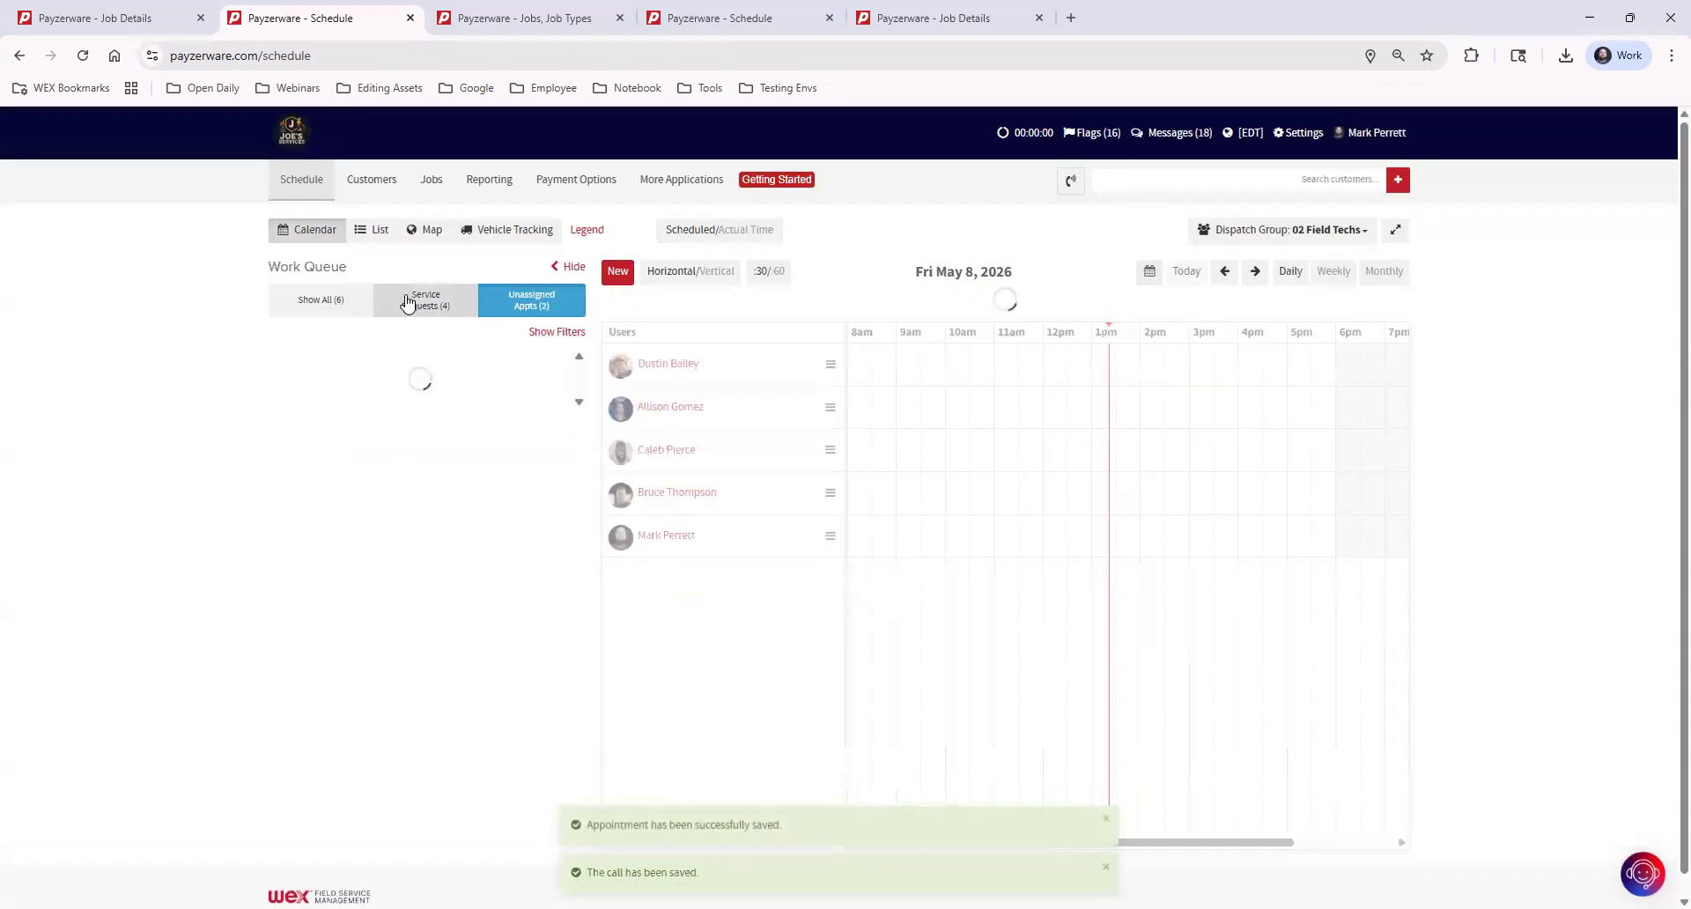
Review the details of the newly created service request in the work queue and close them without changes
{"action": "left_click", "coordinate": [418, 304]}
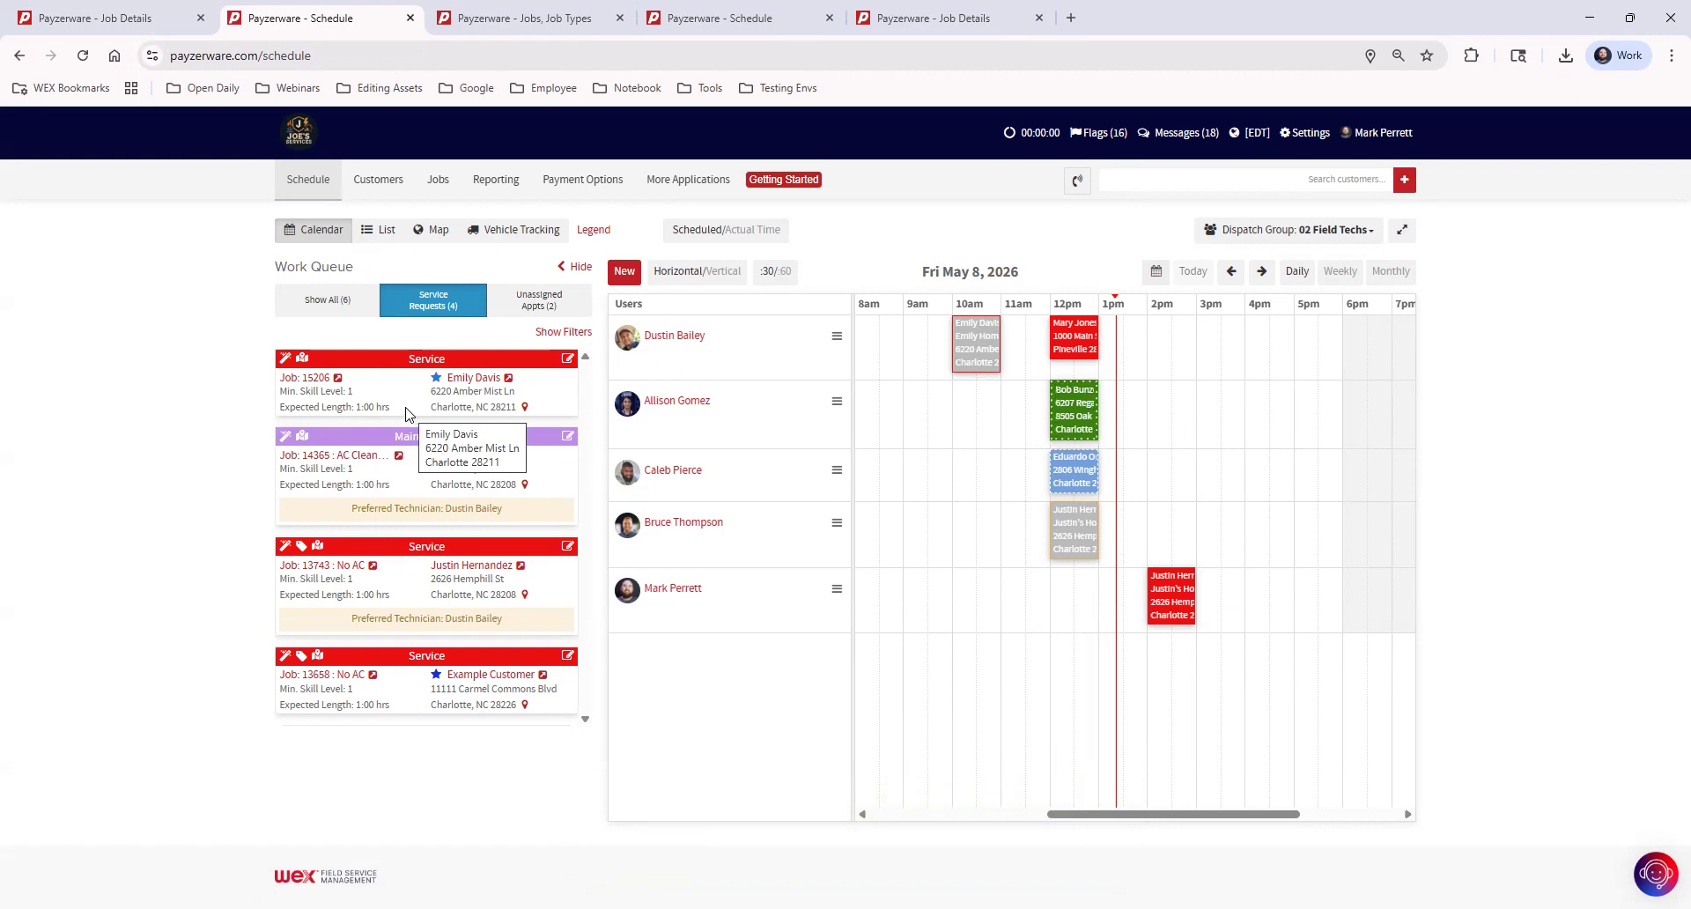
{"action": "left_click", "coordinate": [568, 361]}
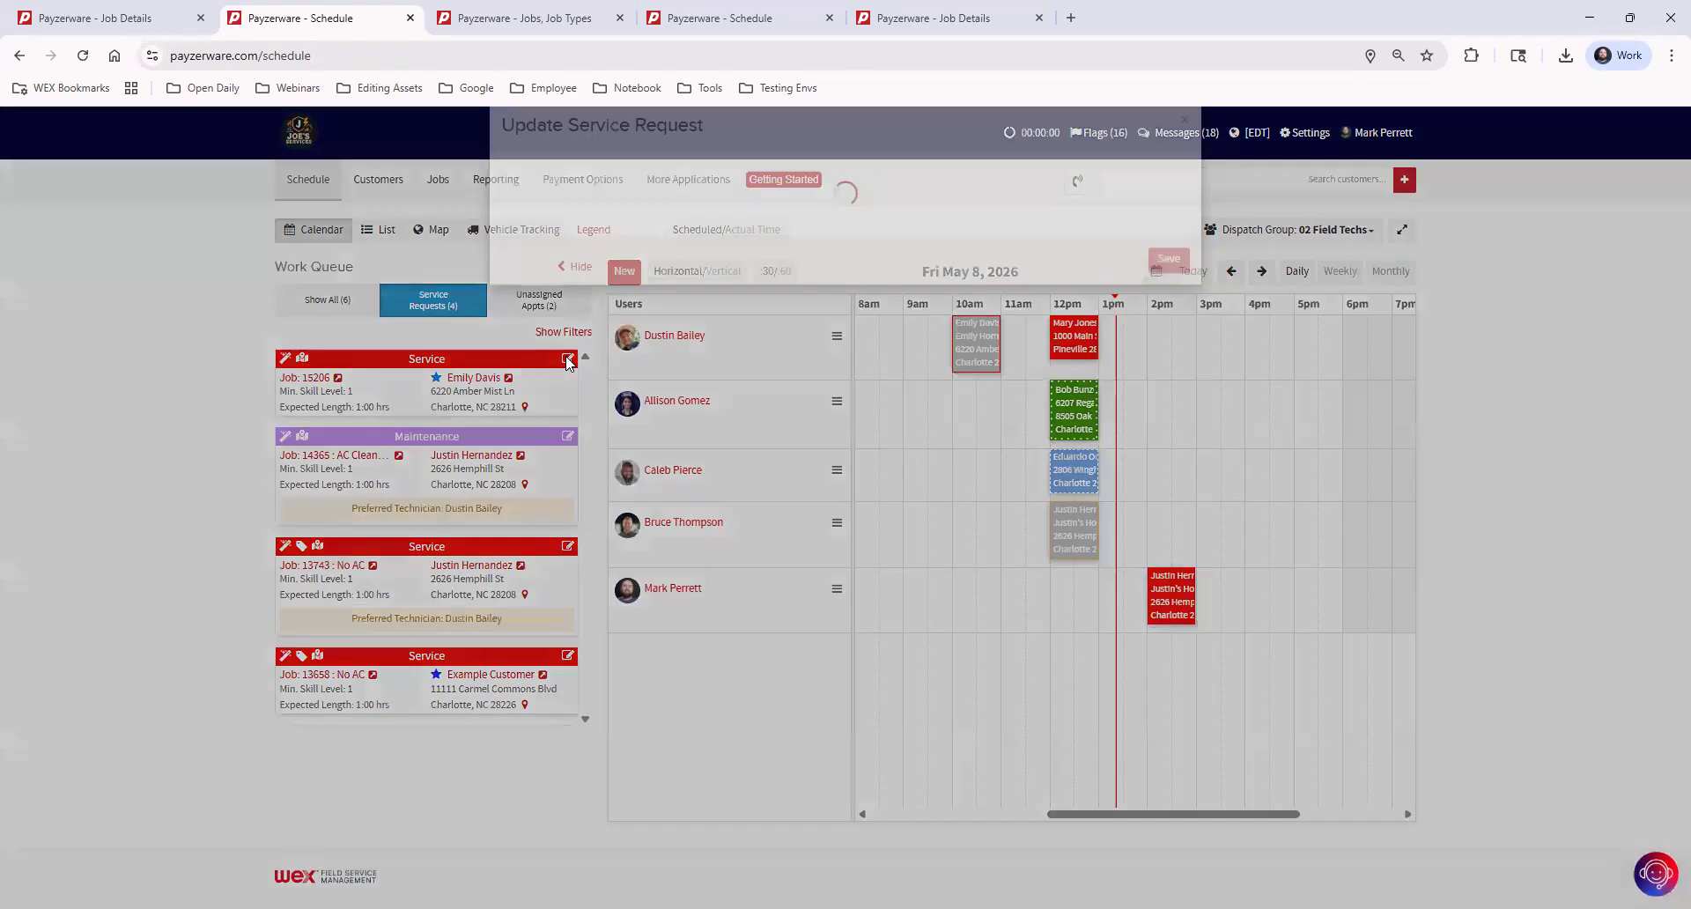
{"action": "scroll", "coordinate": [742, 647], "scroll_direction": "down", "scroll_amount": 2}
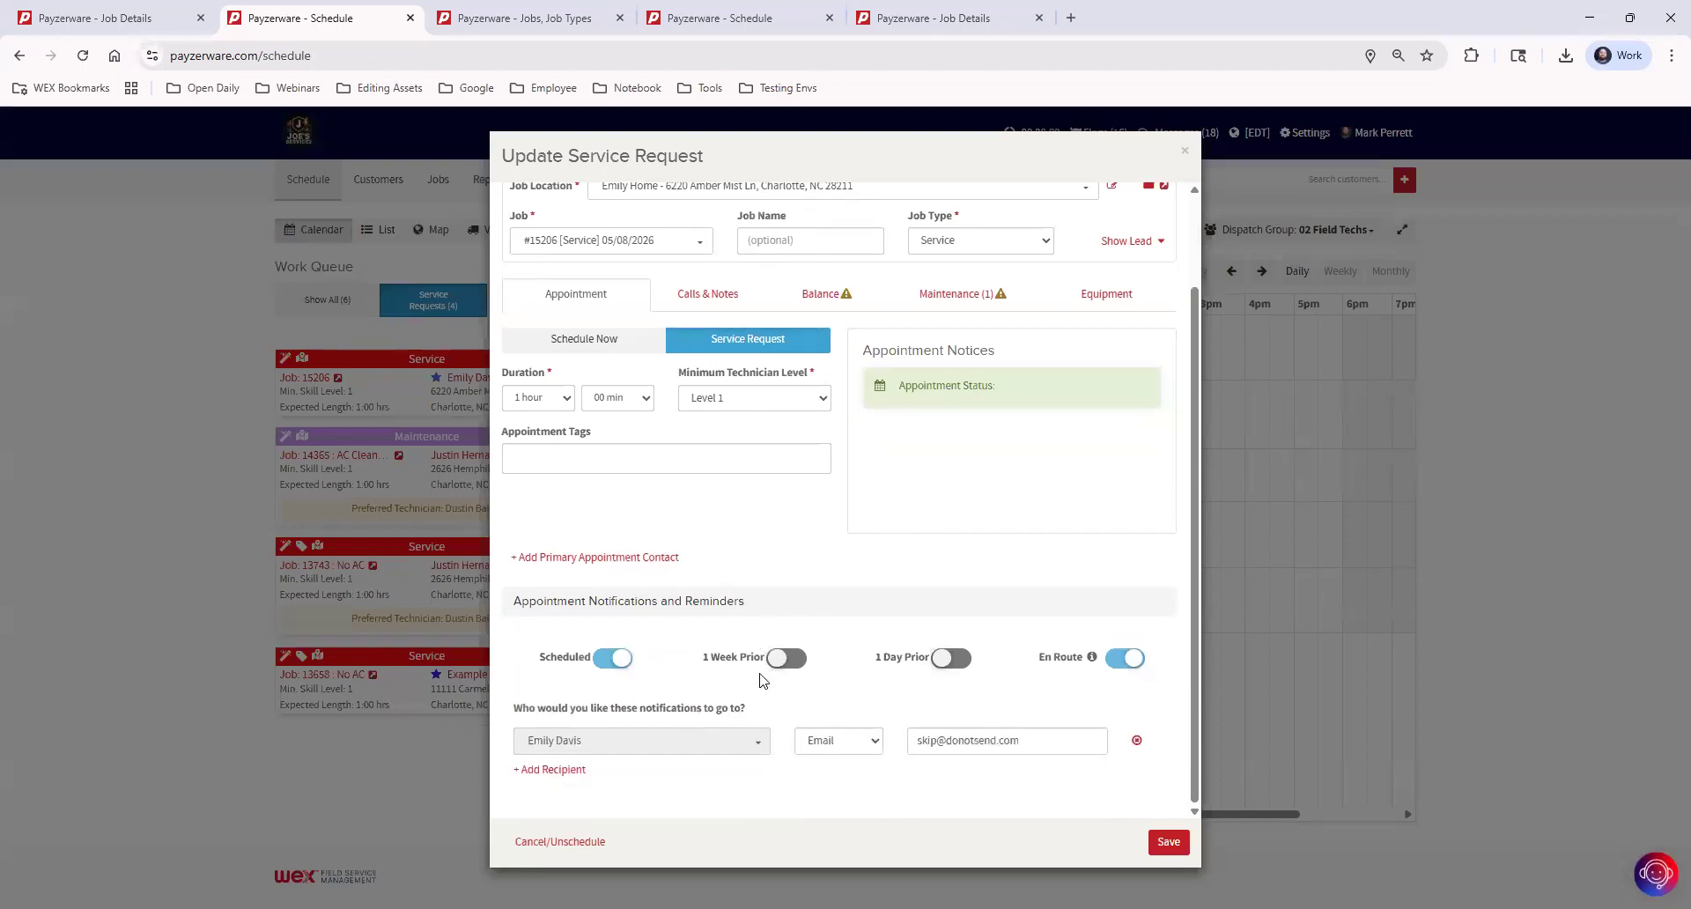
{"action": "scroll", "coordinate": [1027, 764], "scroll_direction": "up", "scroll_amount": 2}
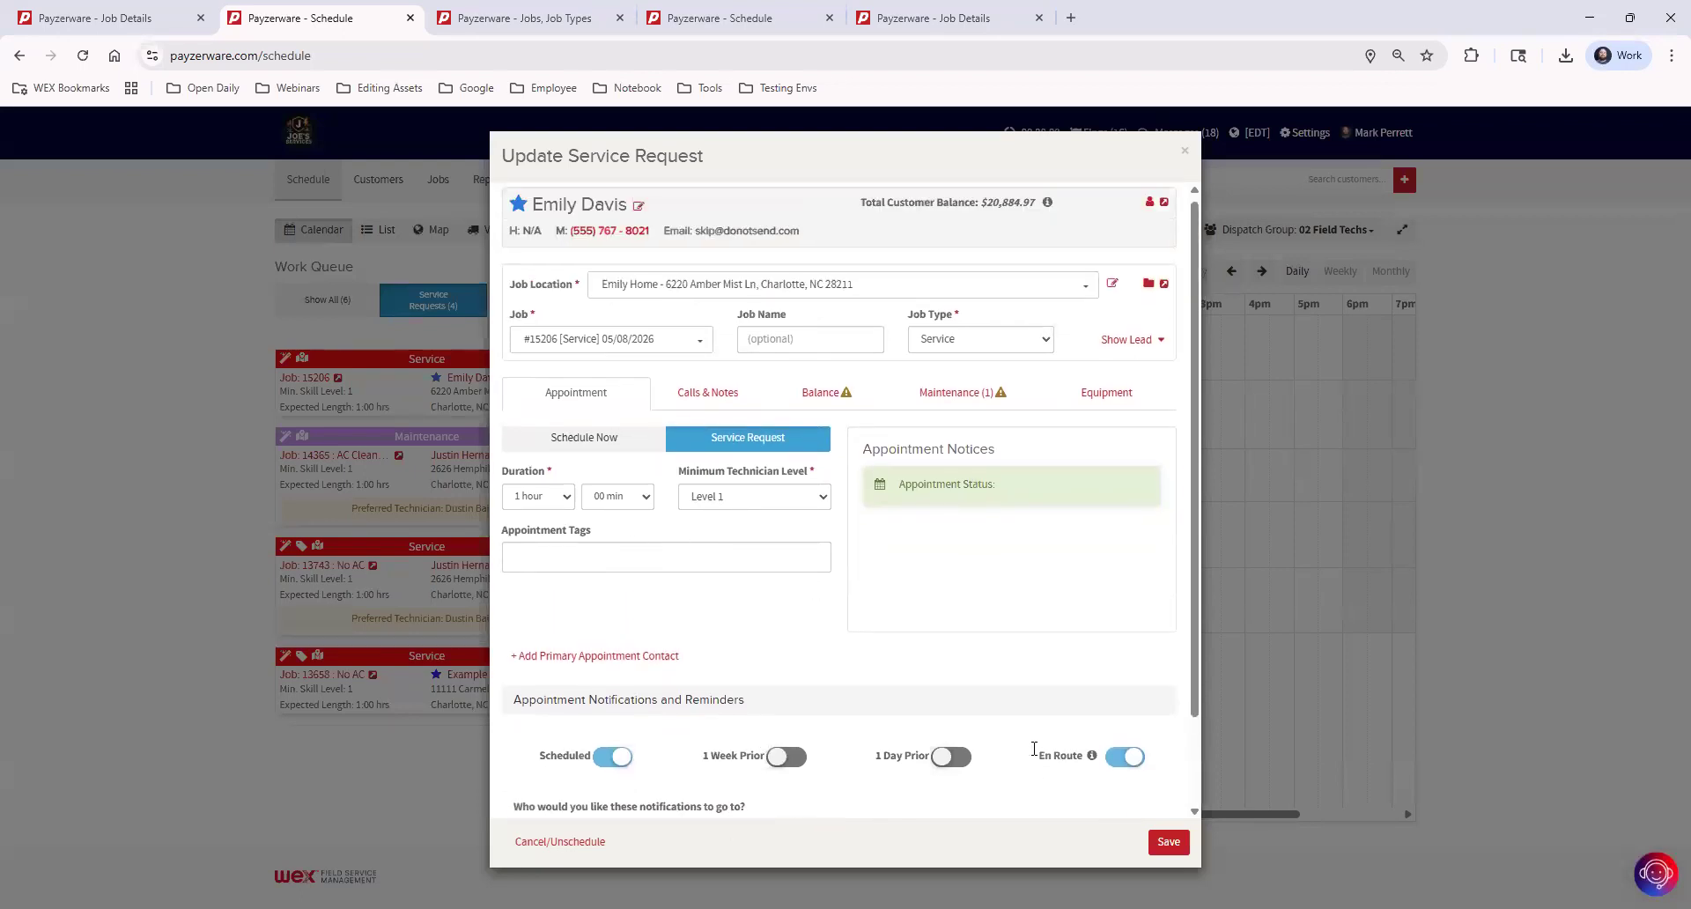
{"action": "left_click", "coordinate": [1185, 157]}
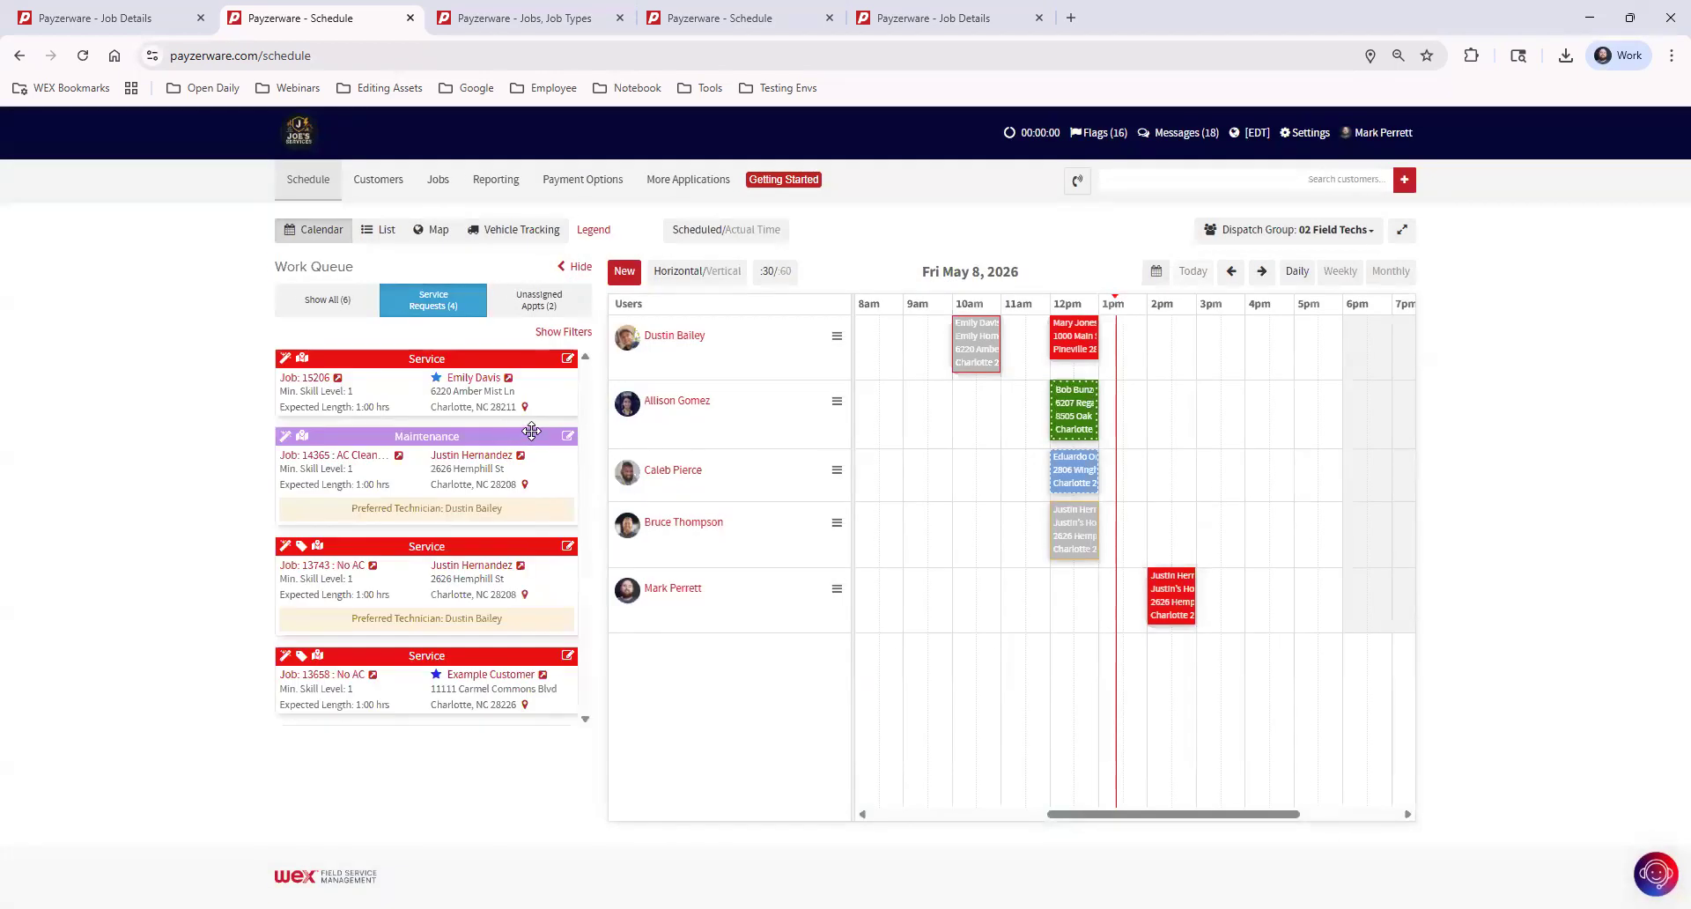
Schedule the new service request for the second technician at 3 pm on May 8 and preview the appointment
{"action": "left_click_drag", "start_coordinate": [392, 361], "coordinate": [1216, 419]}
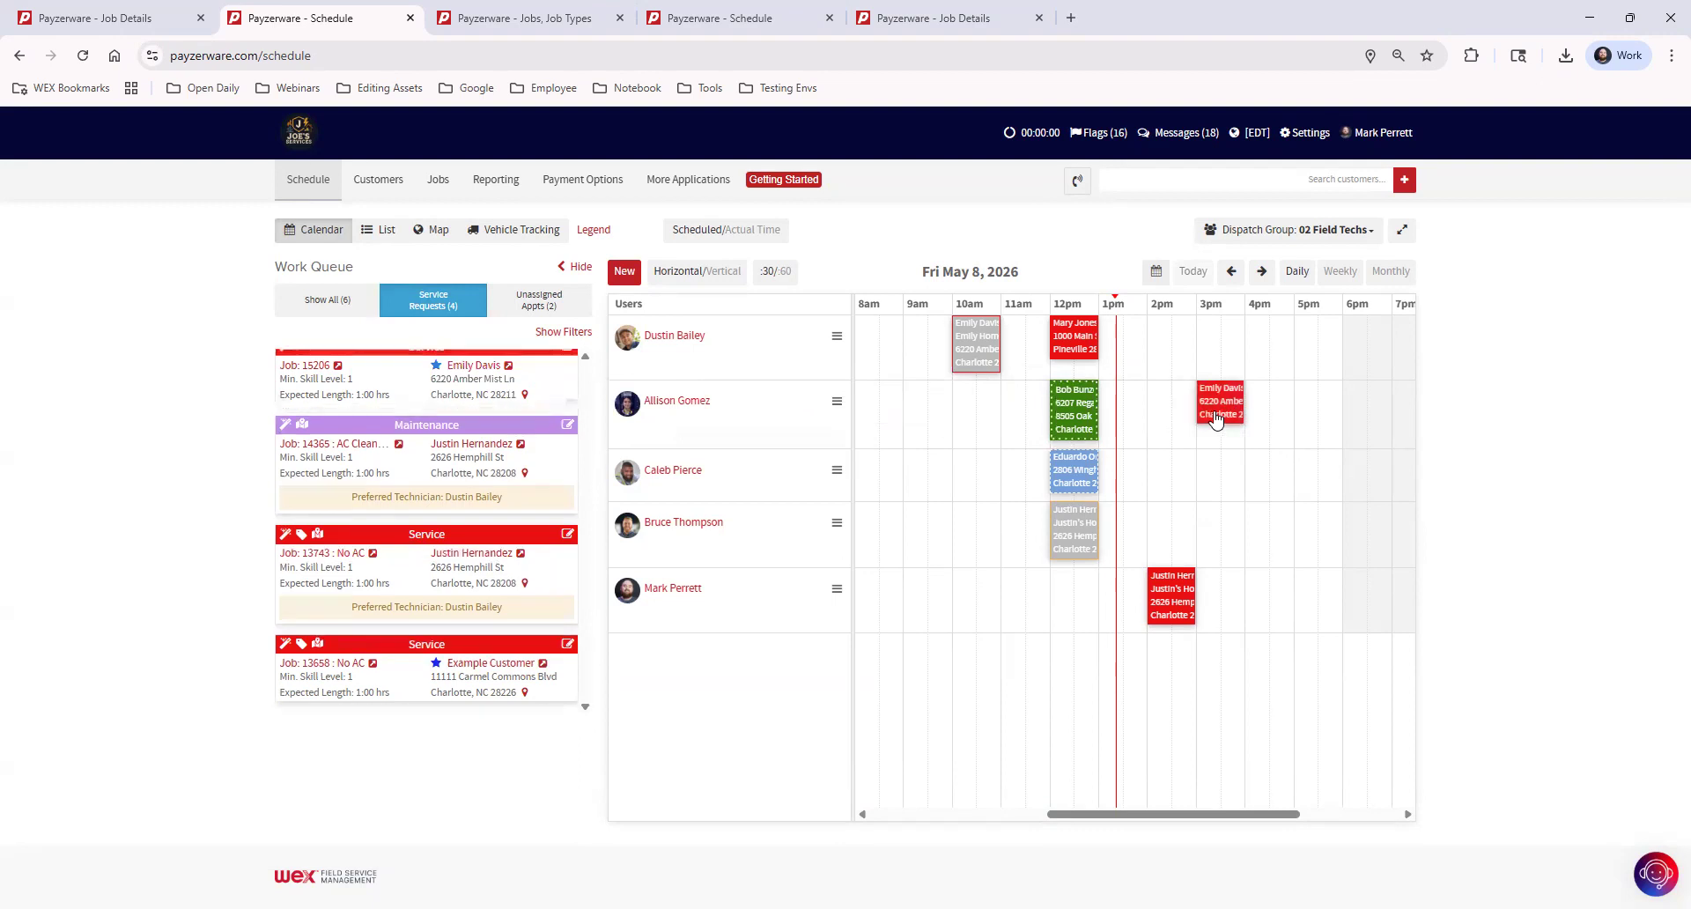
{"action": "mouse_move", "coordinate": [1221, 425]}
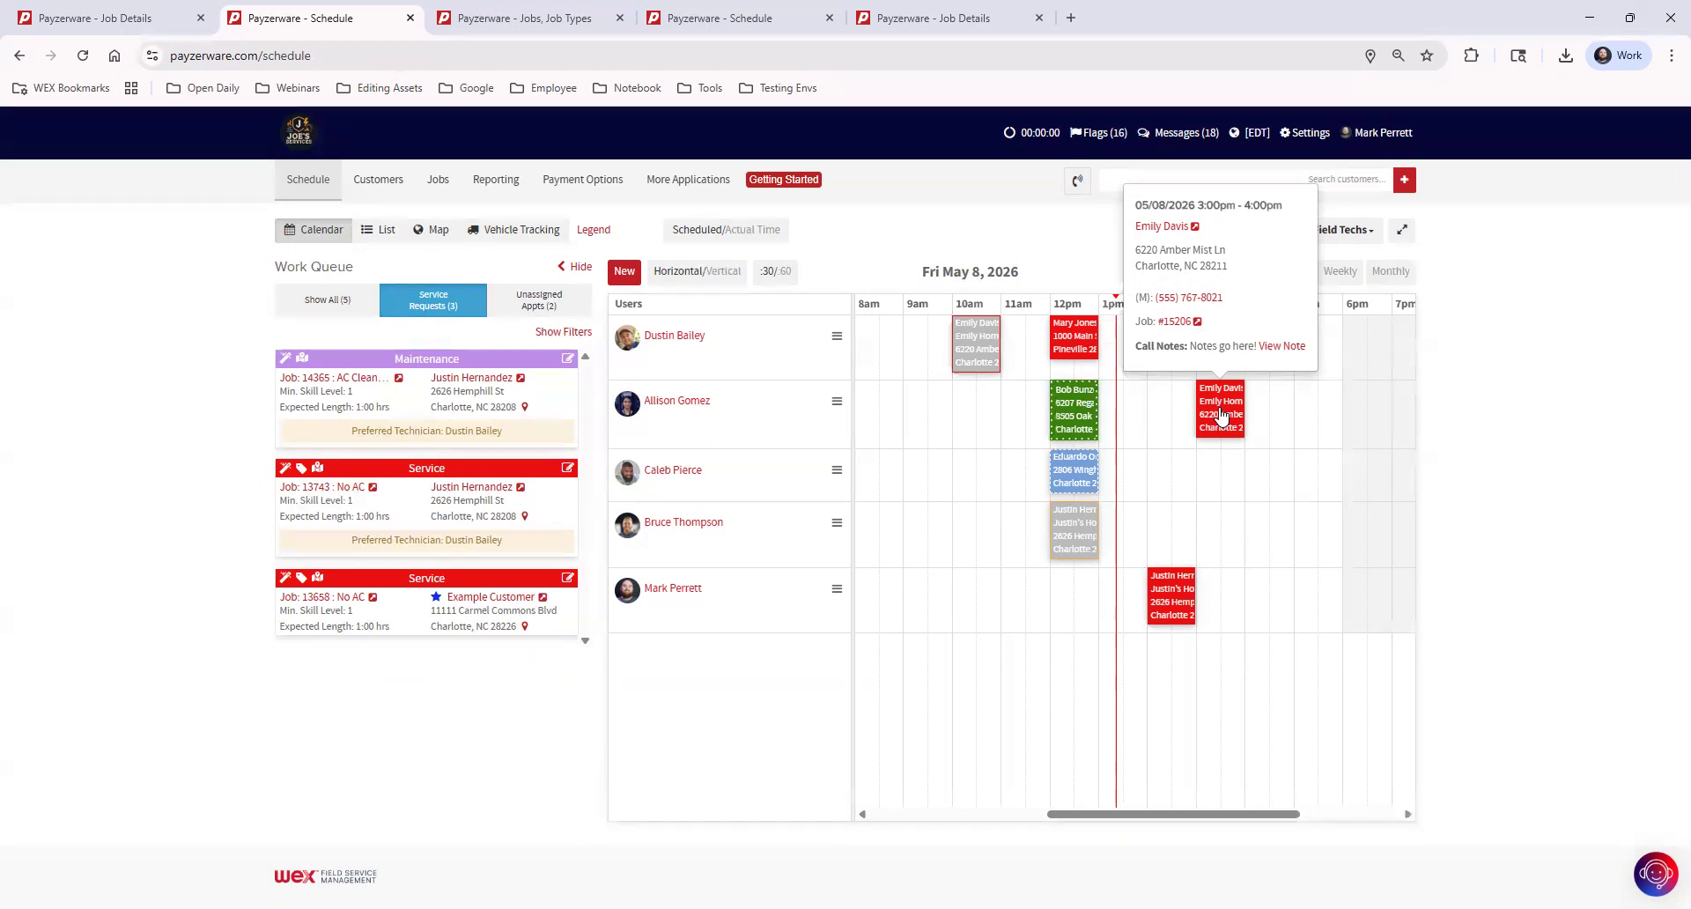
Examine the Unschedule, Cancel and Delete options for the 3 pm appointment and leave without saving
{"action": "left_click", "coordinate": [1221, 414]}
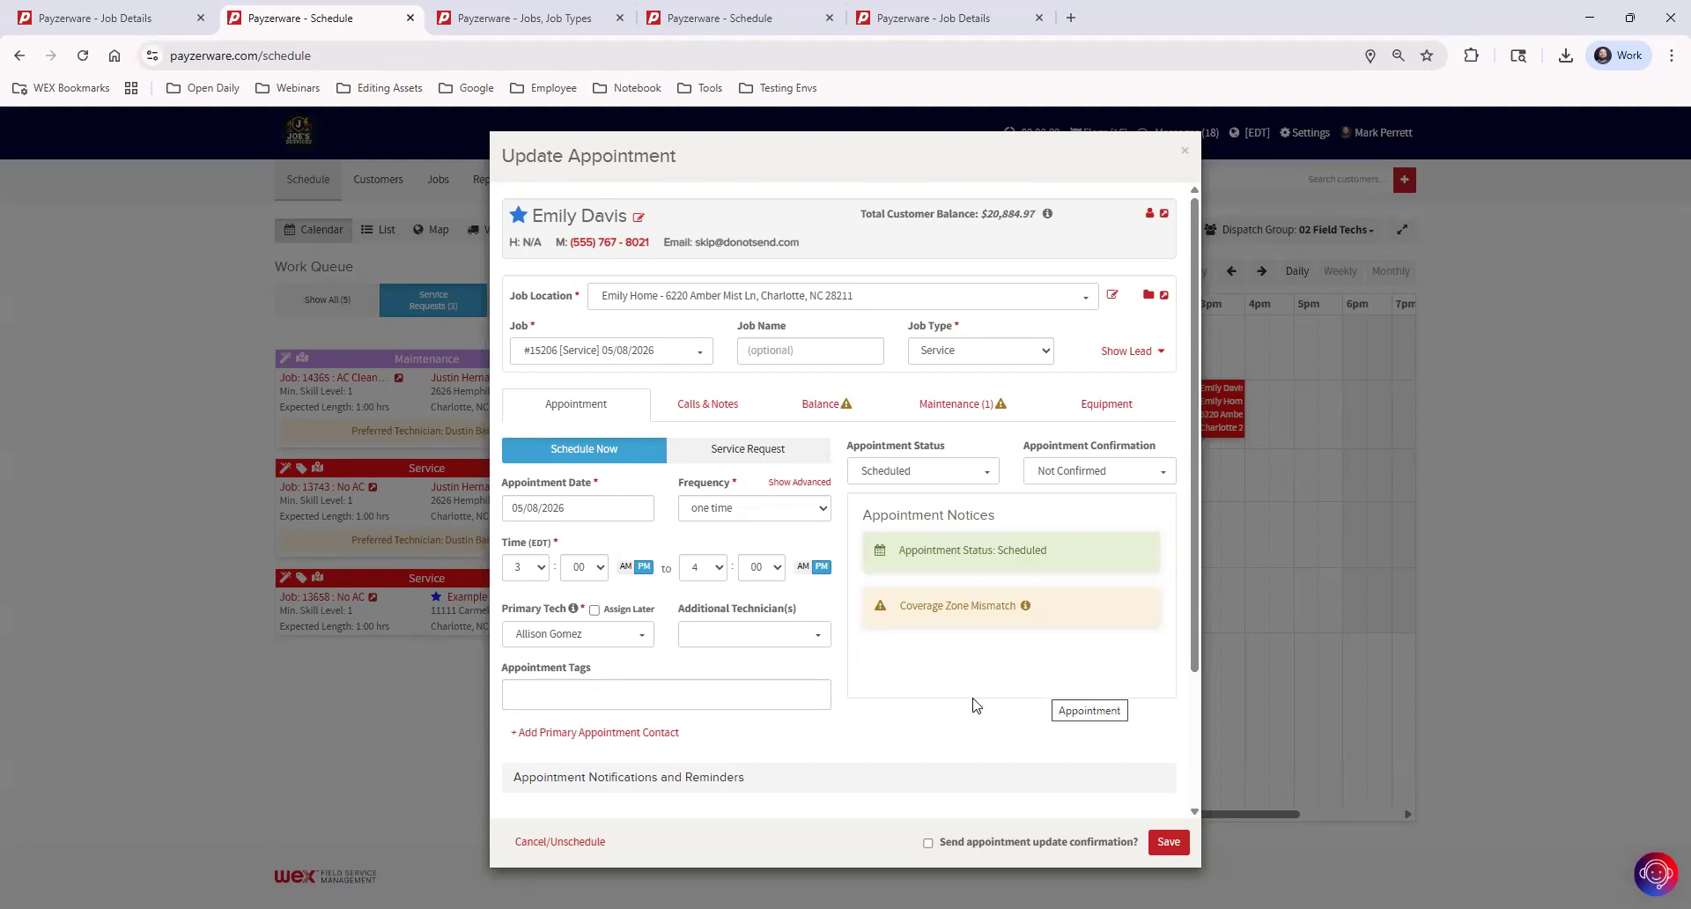
{"action": "left_click", "coordinate": [570, 844]}
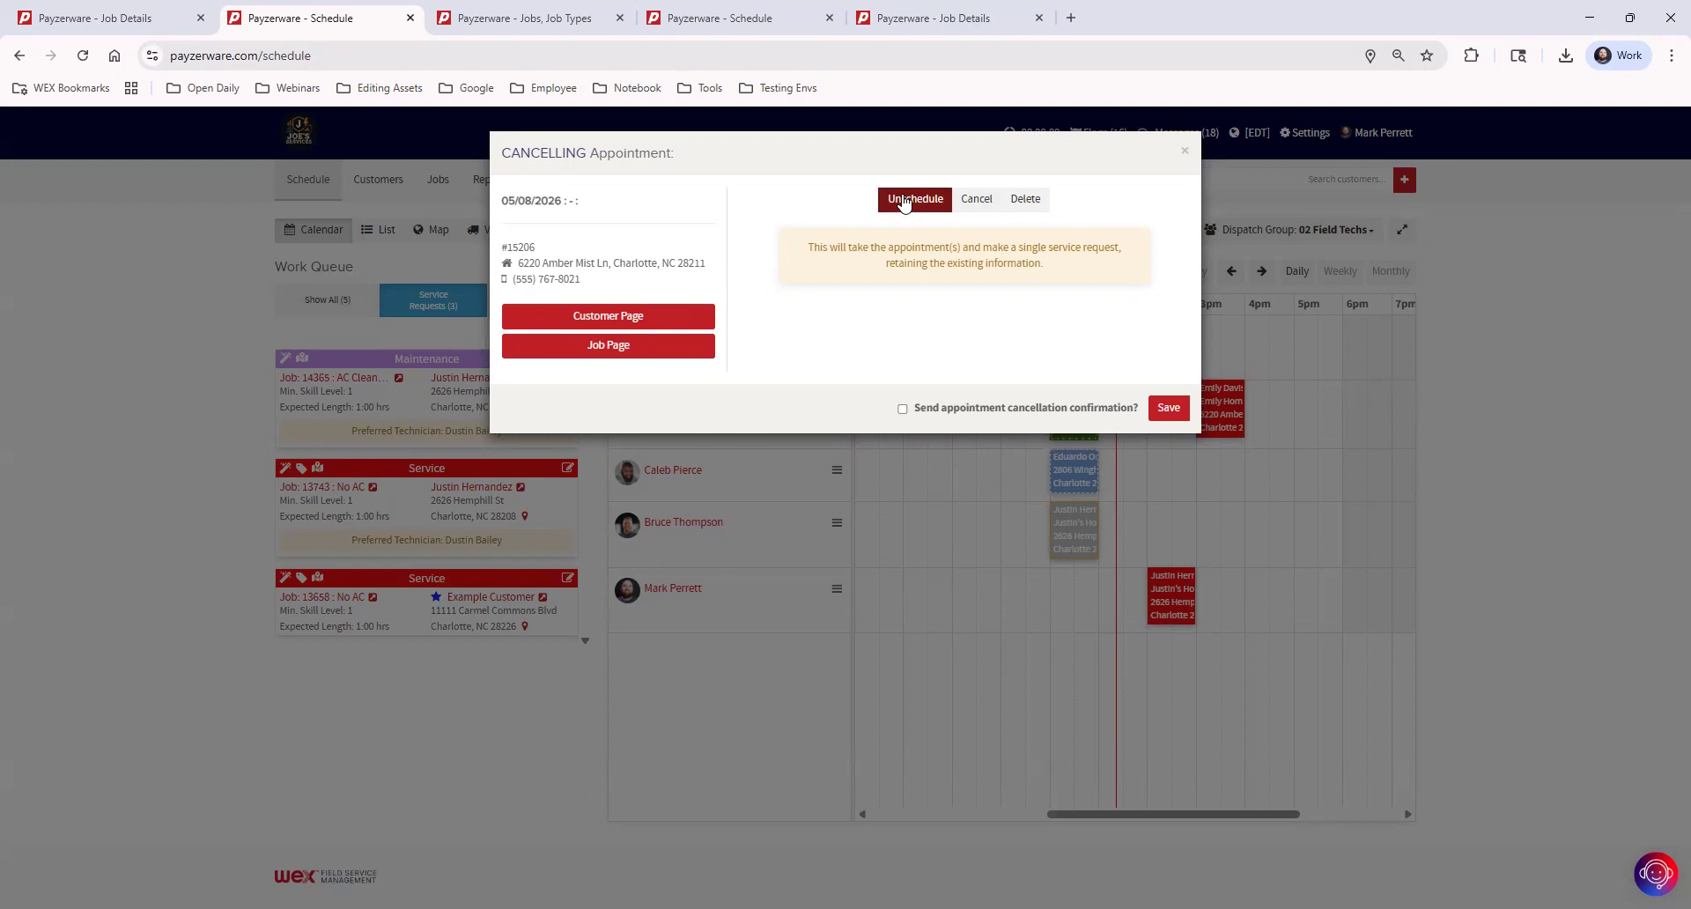
{"action": "left_click", "coordinate": [980, 204]}
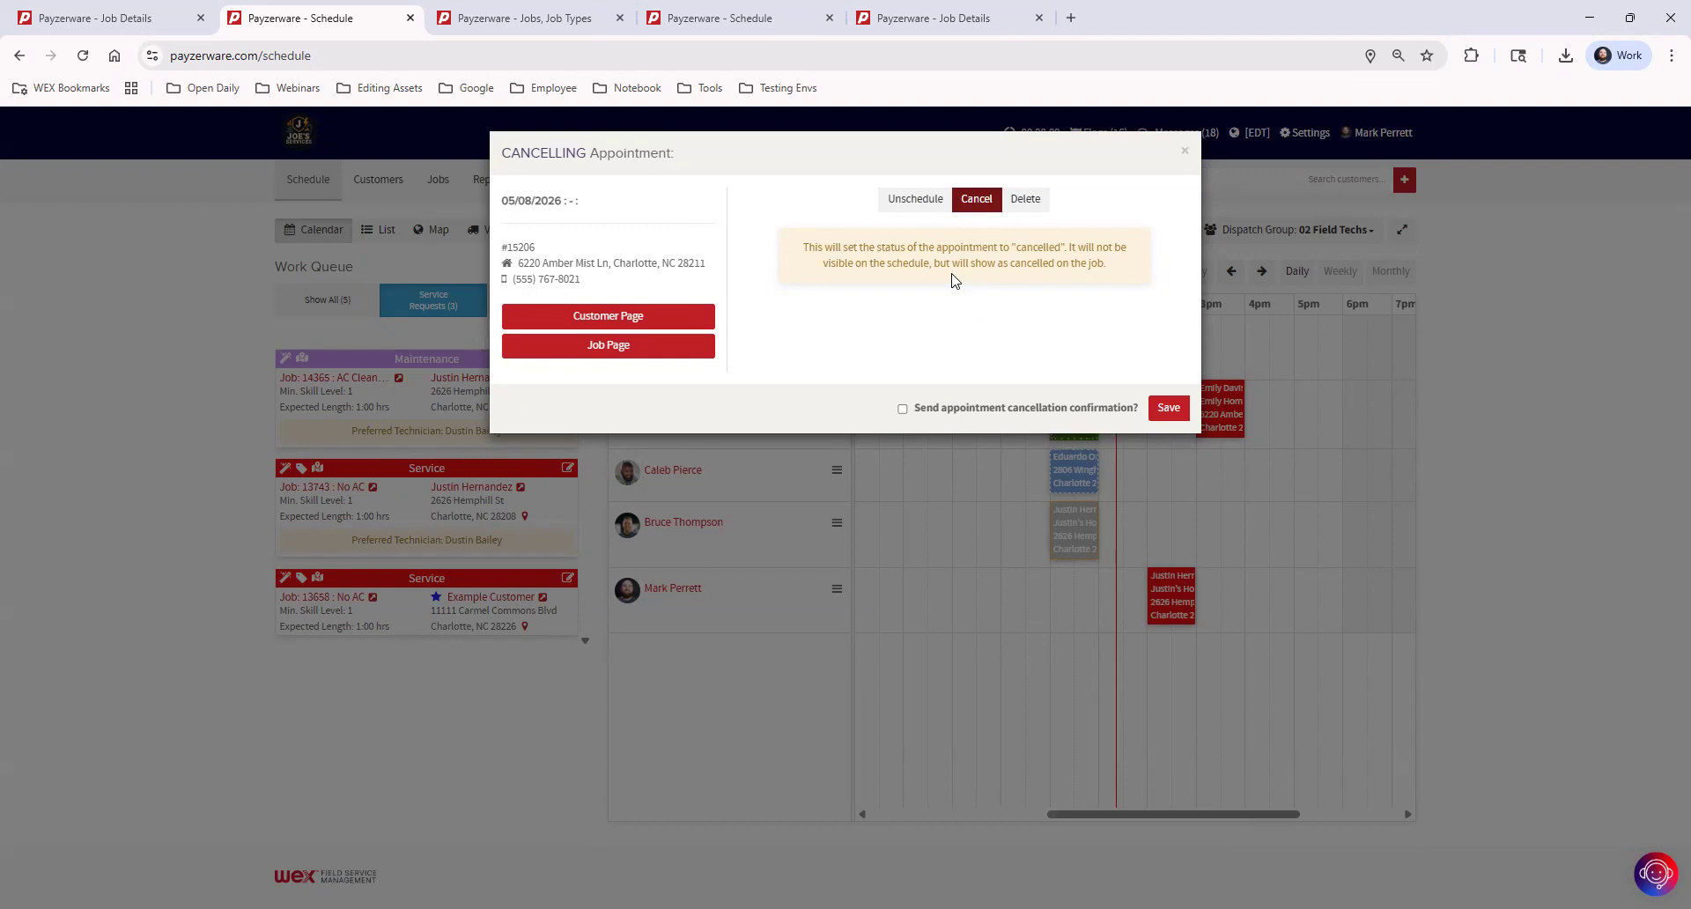
{"action": "left_click", "coordinate": [1022, 201]}
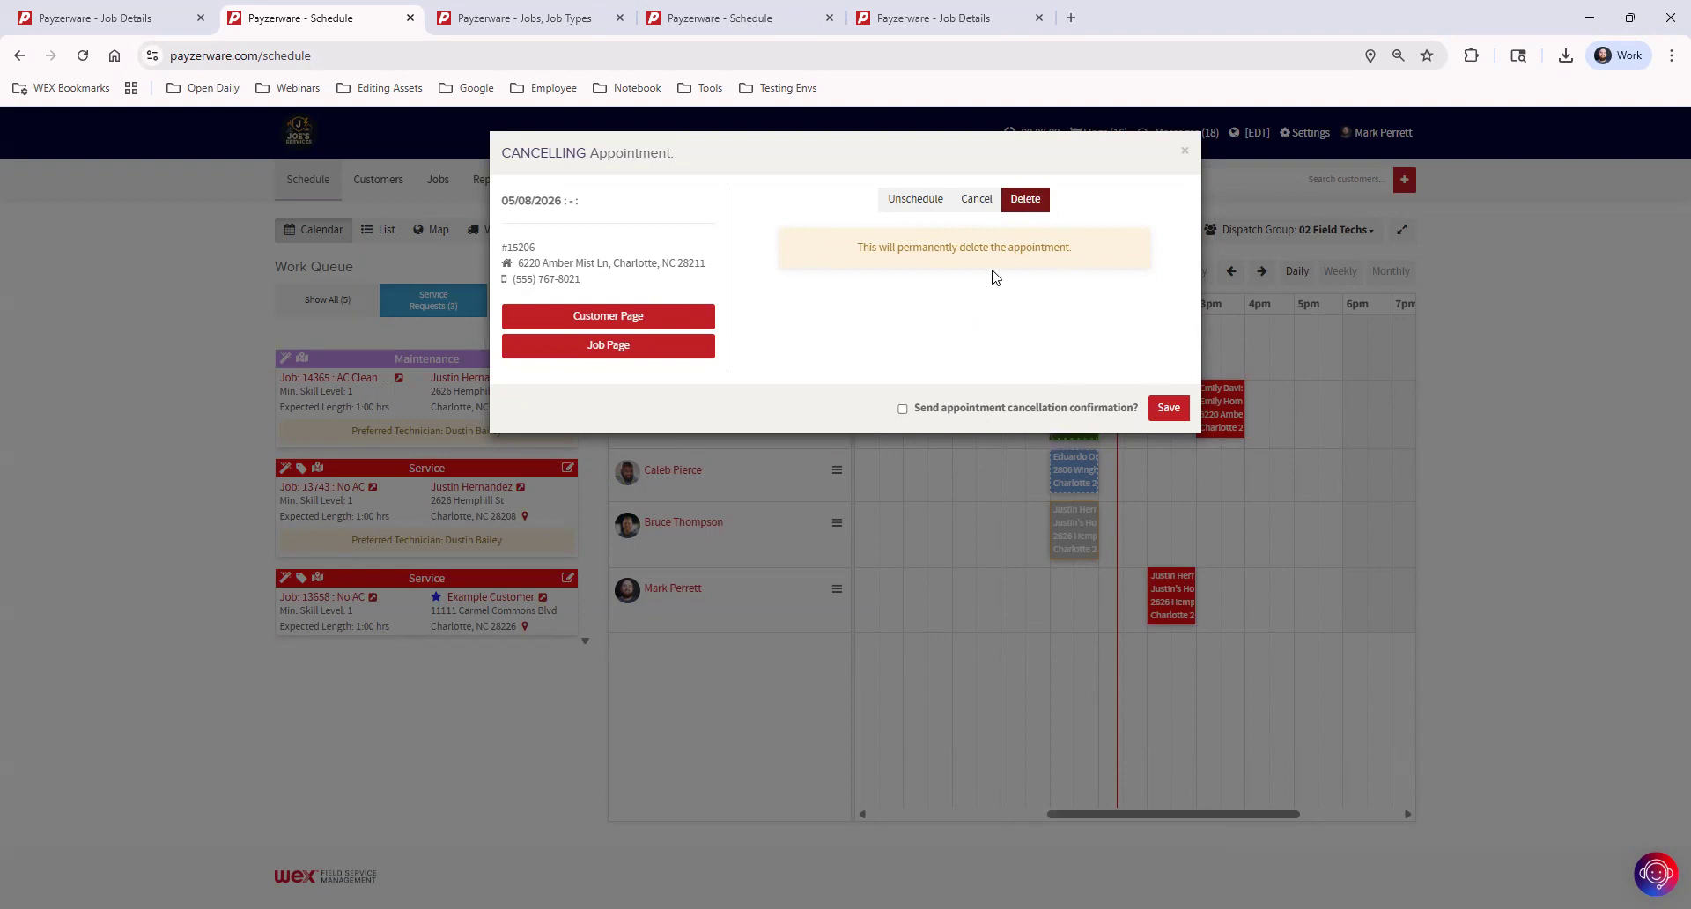
{"action": "left_click", "coordinate": [1185, 155]}
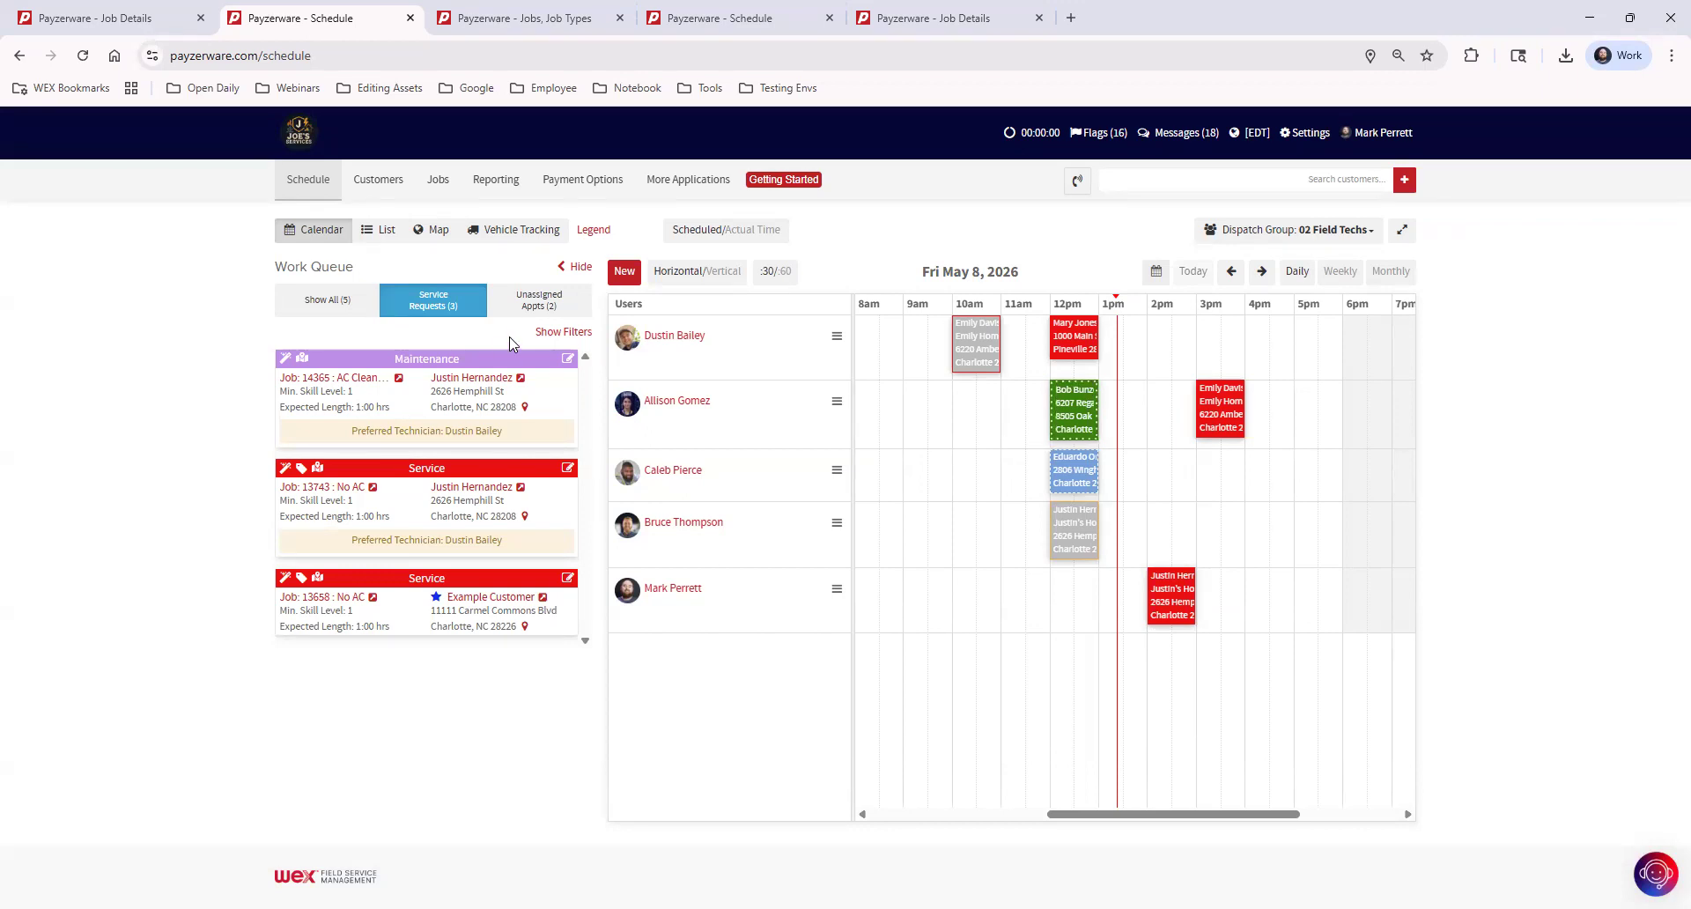
Schedule an unassigned Service appointment for another existing customer on 05/08/2026 from 1 to 2 pm, with the technician set to Assign Later
{"action": "left_click", "coordinate": [532, 301]}
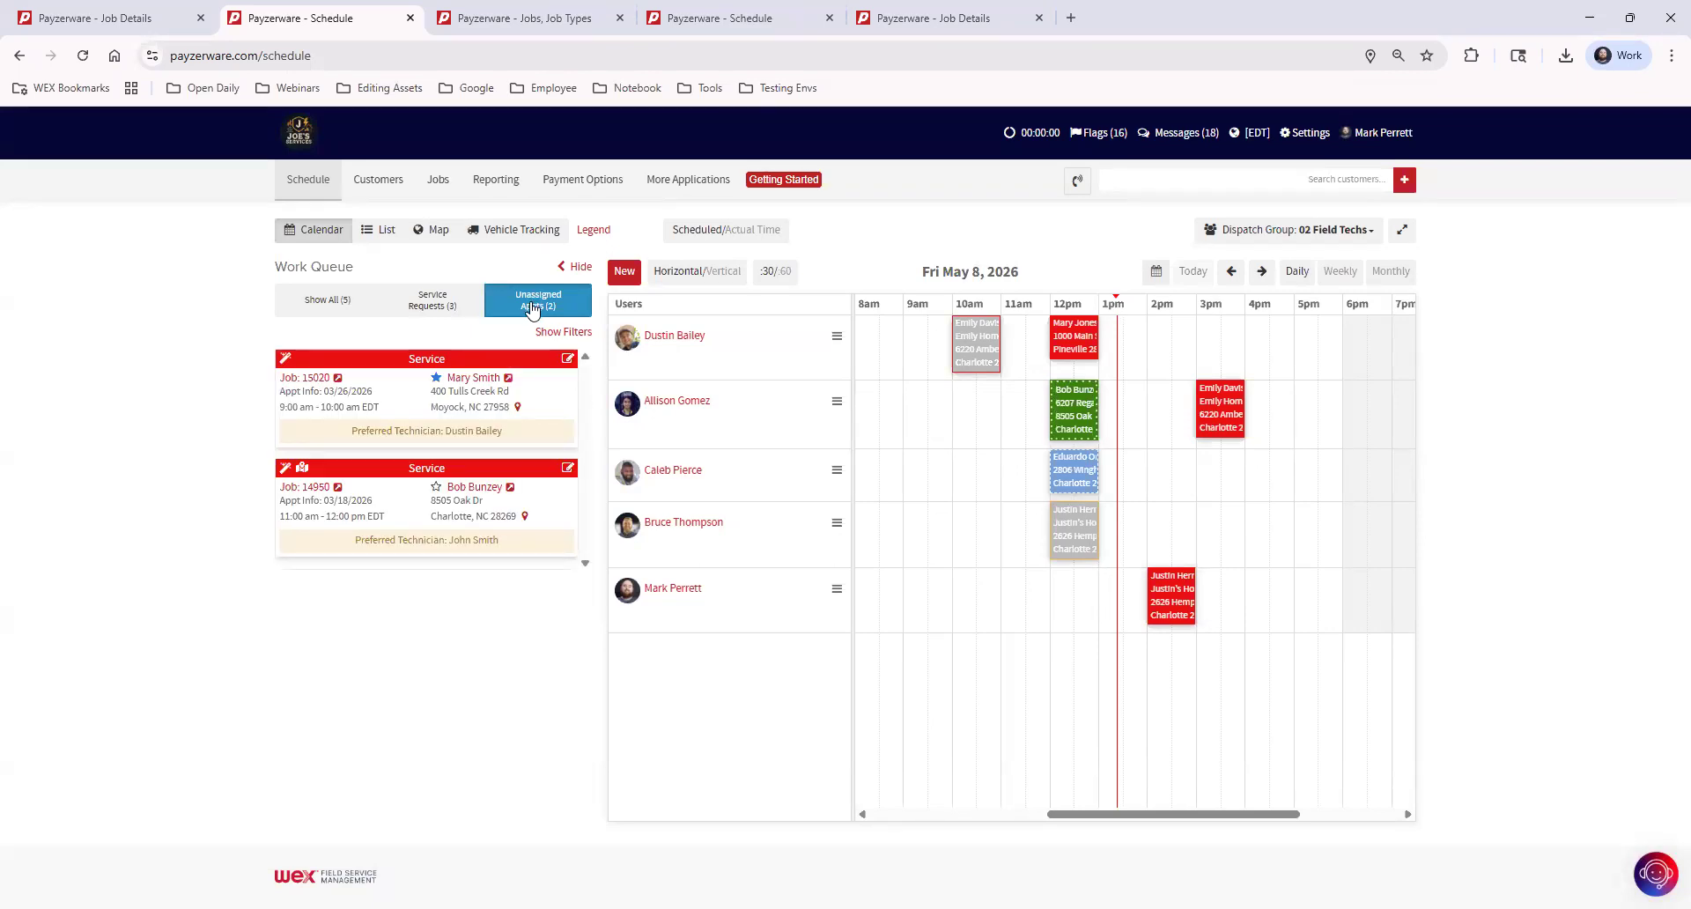
{"action": "left_click", "coordinate": [623, 273]}
{"action": "left_click", "coordinate": [702, 261]}
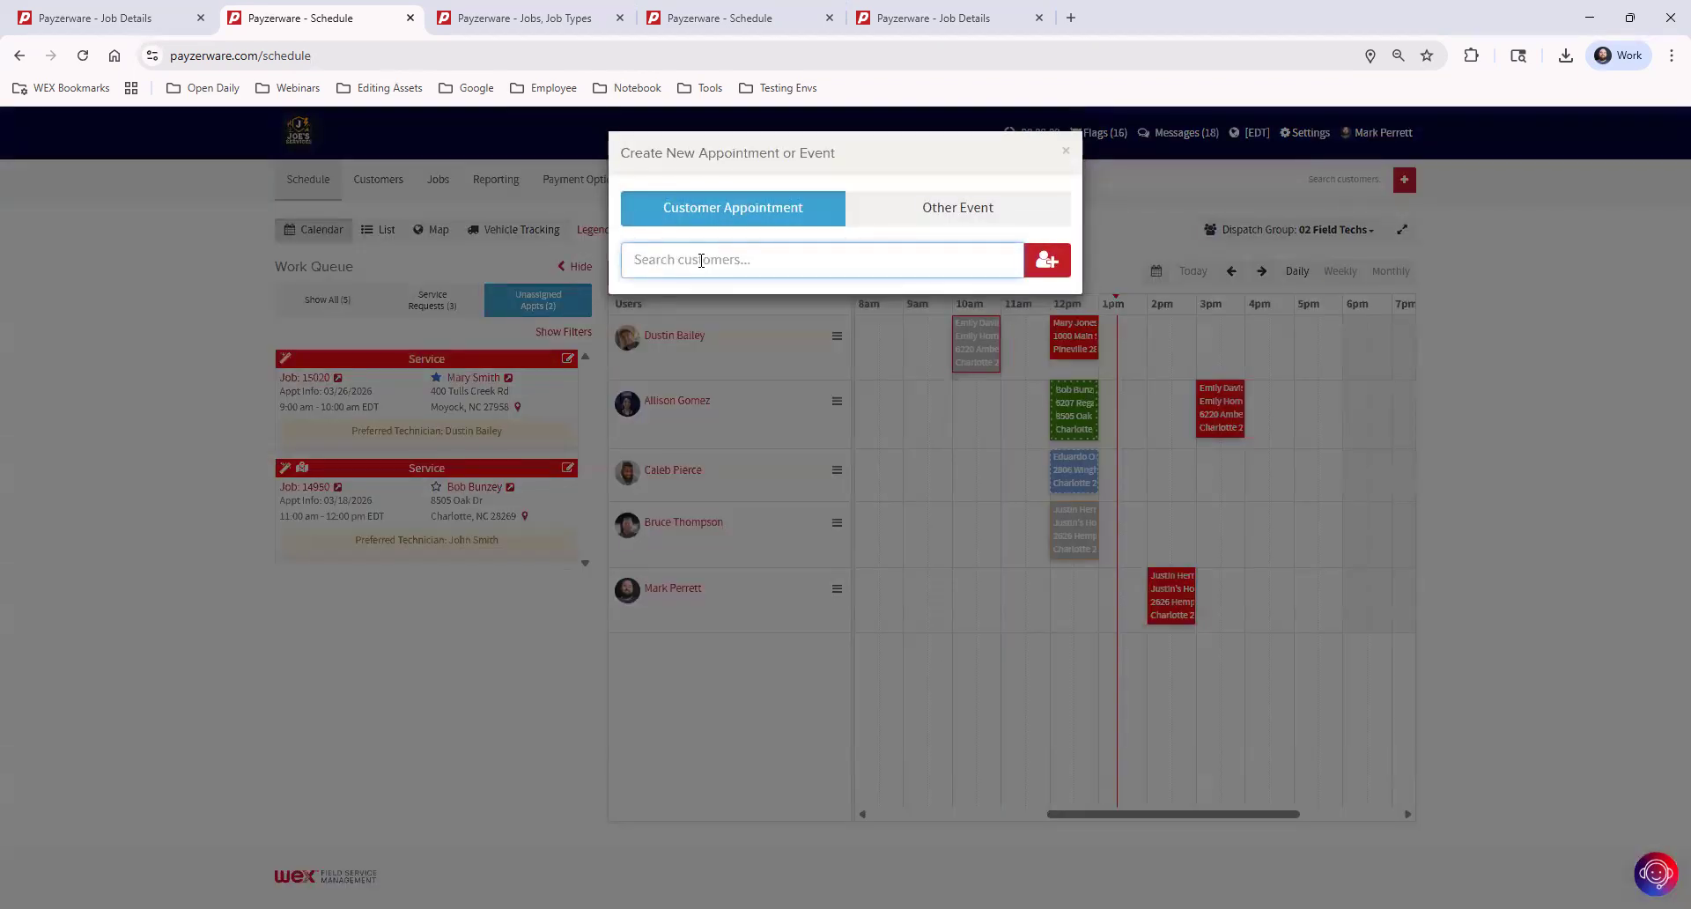
{"action": "type", "text": "bob"}
{"action": "left_click", "coordinate": [709, 319]}
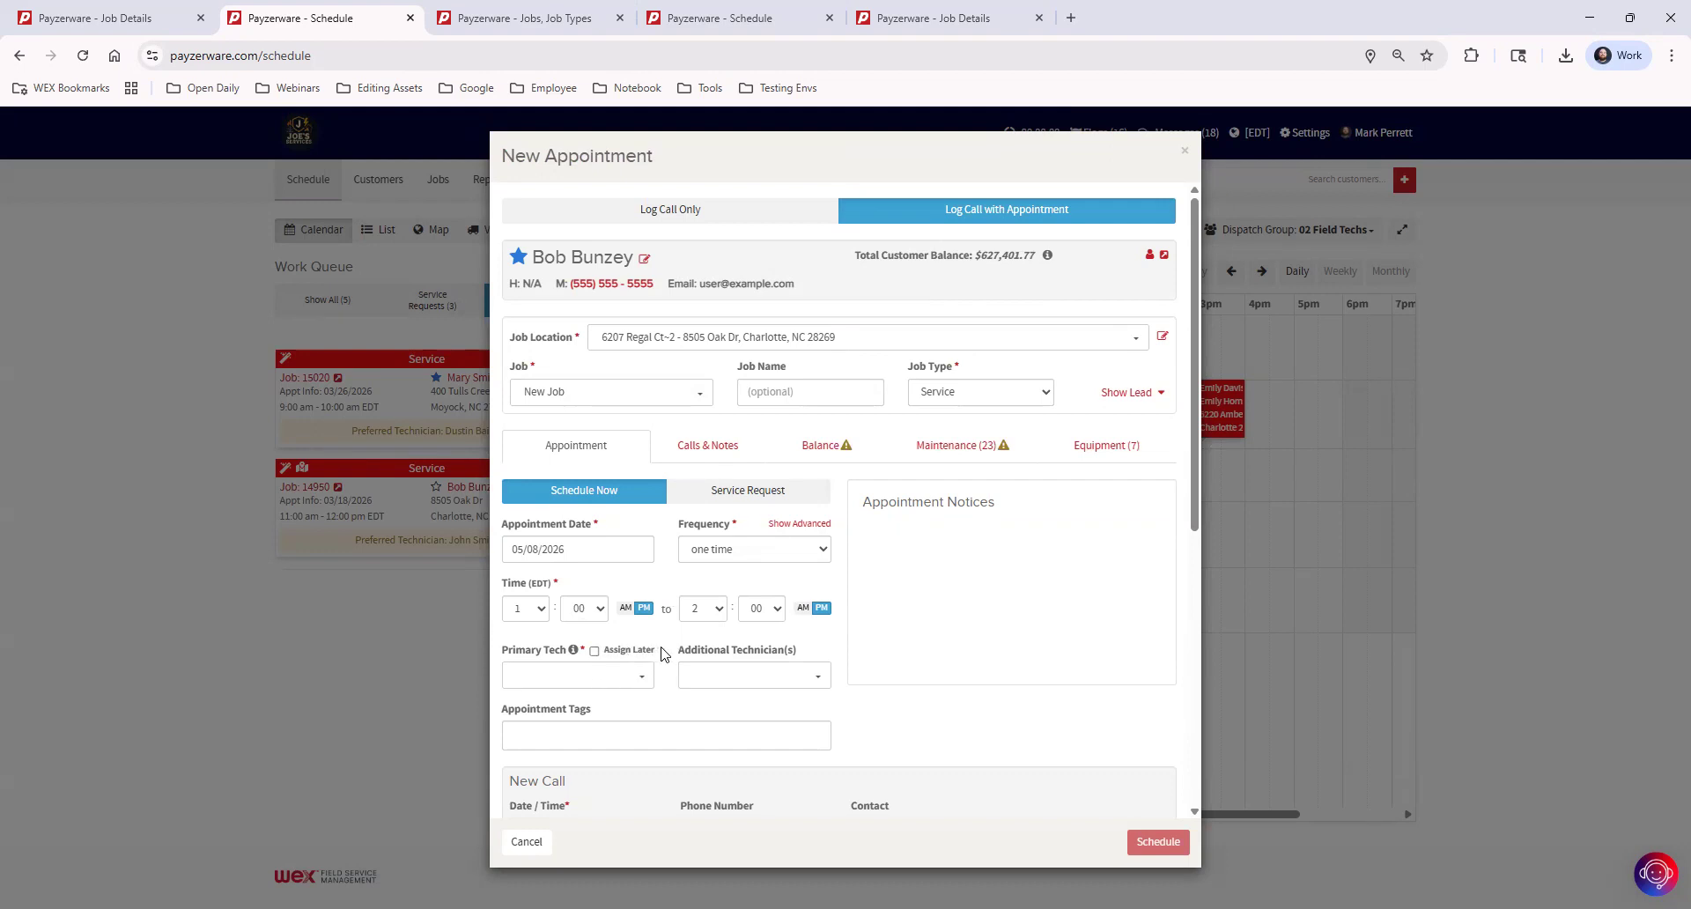
{"action": "left_click", "coordinate": [595, 651]}
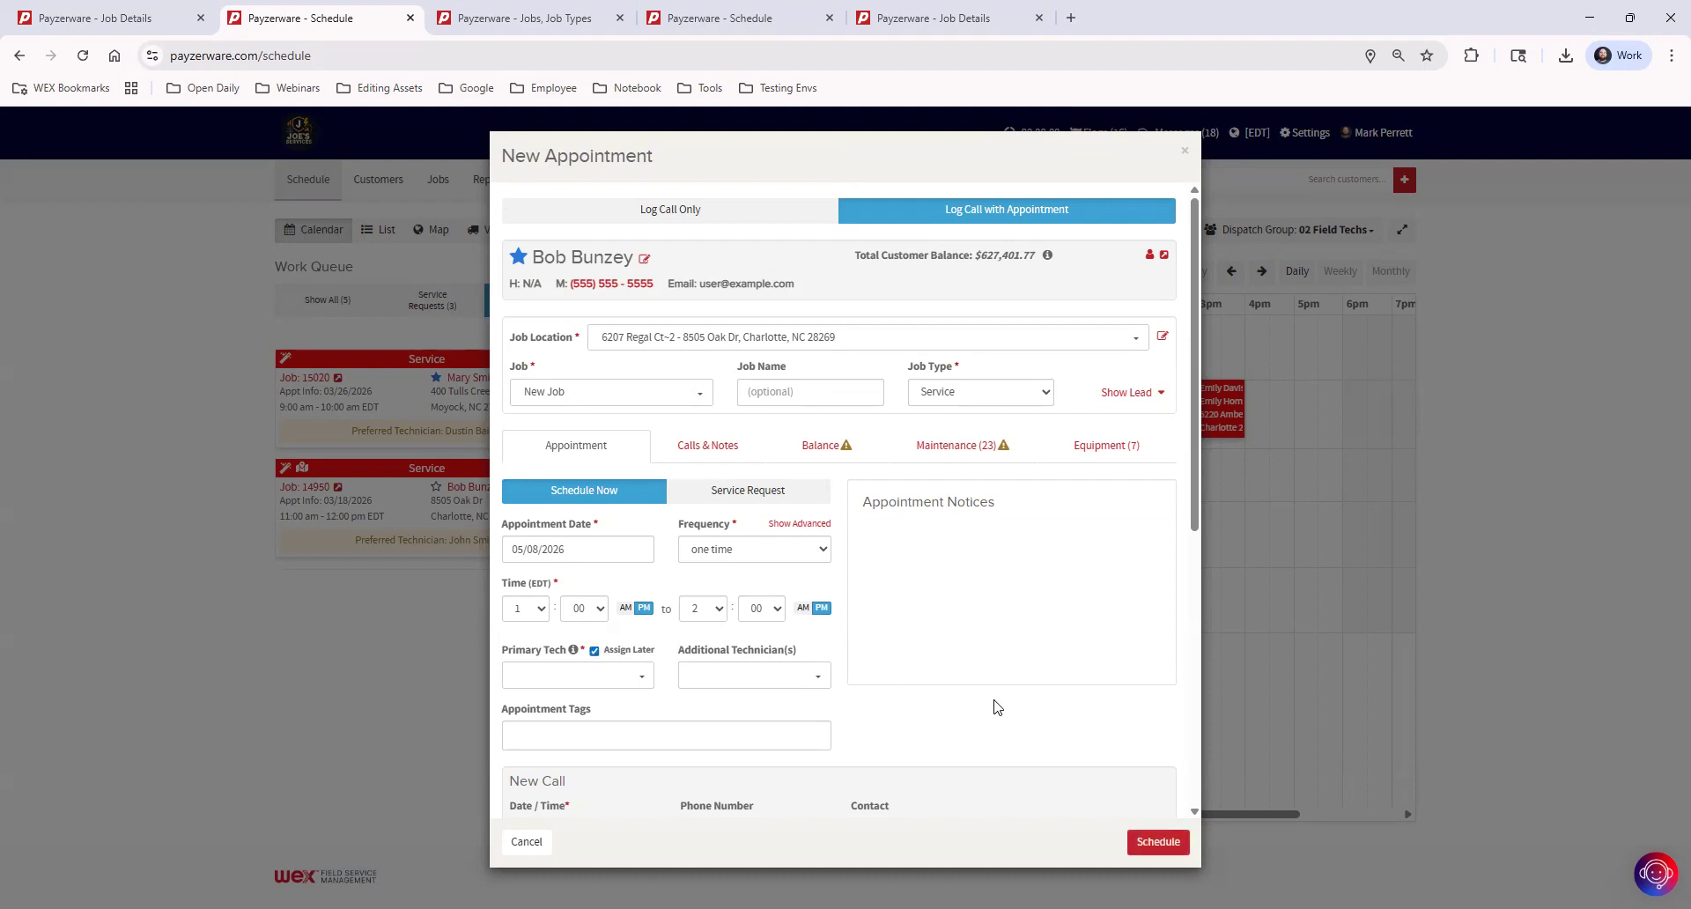
{"action": "left_click", "coordinate": [1147, 838]}
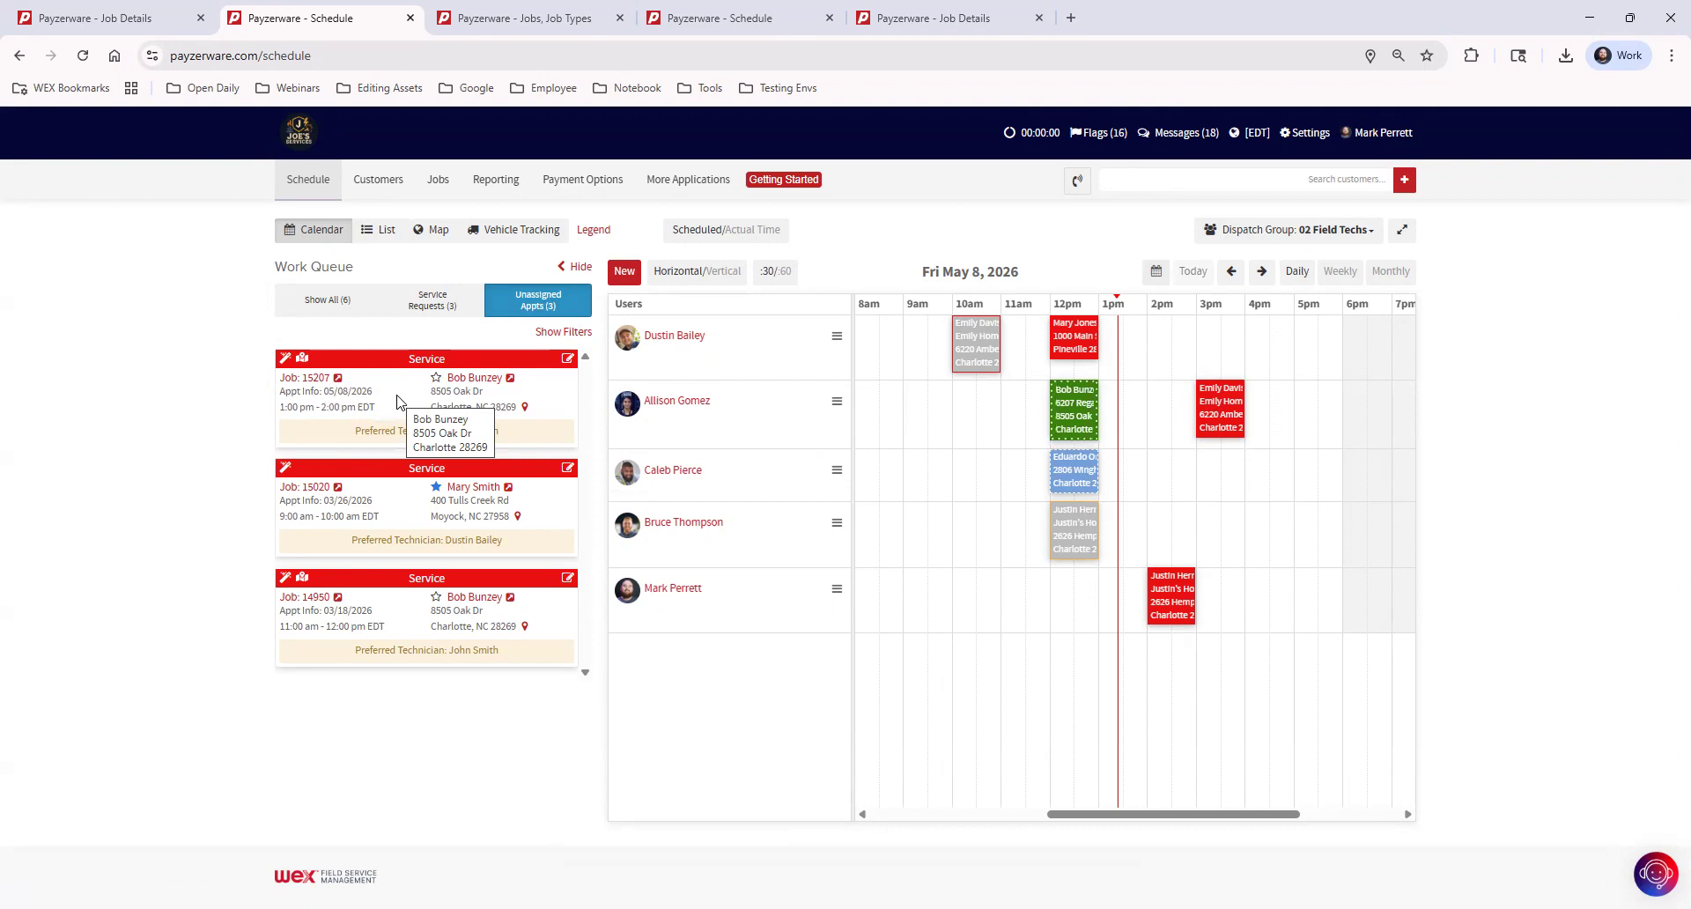
Assign the new unassigned appointment to the fourth technician at 5 pm and save it
{"action": "left_click_drag", "start_coordinate": [401, 390], "coordinate": [1310, 558]}
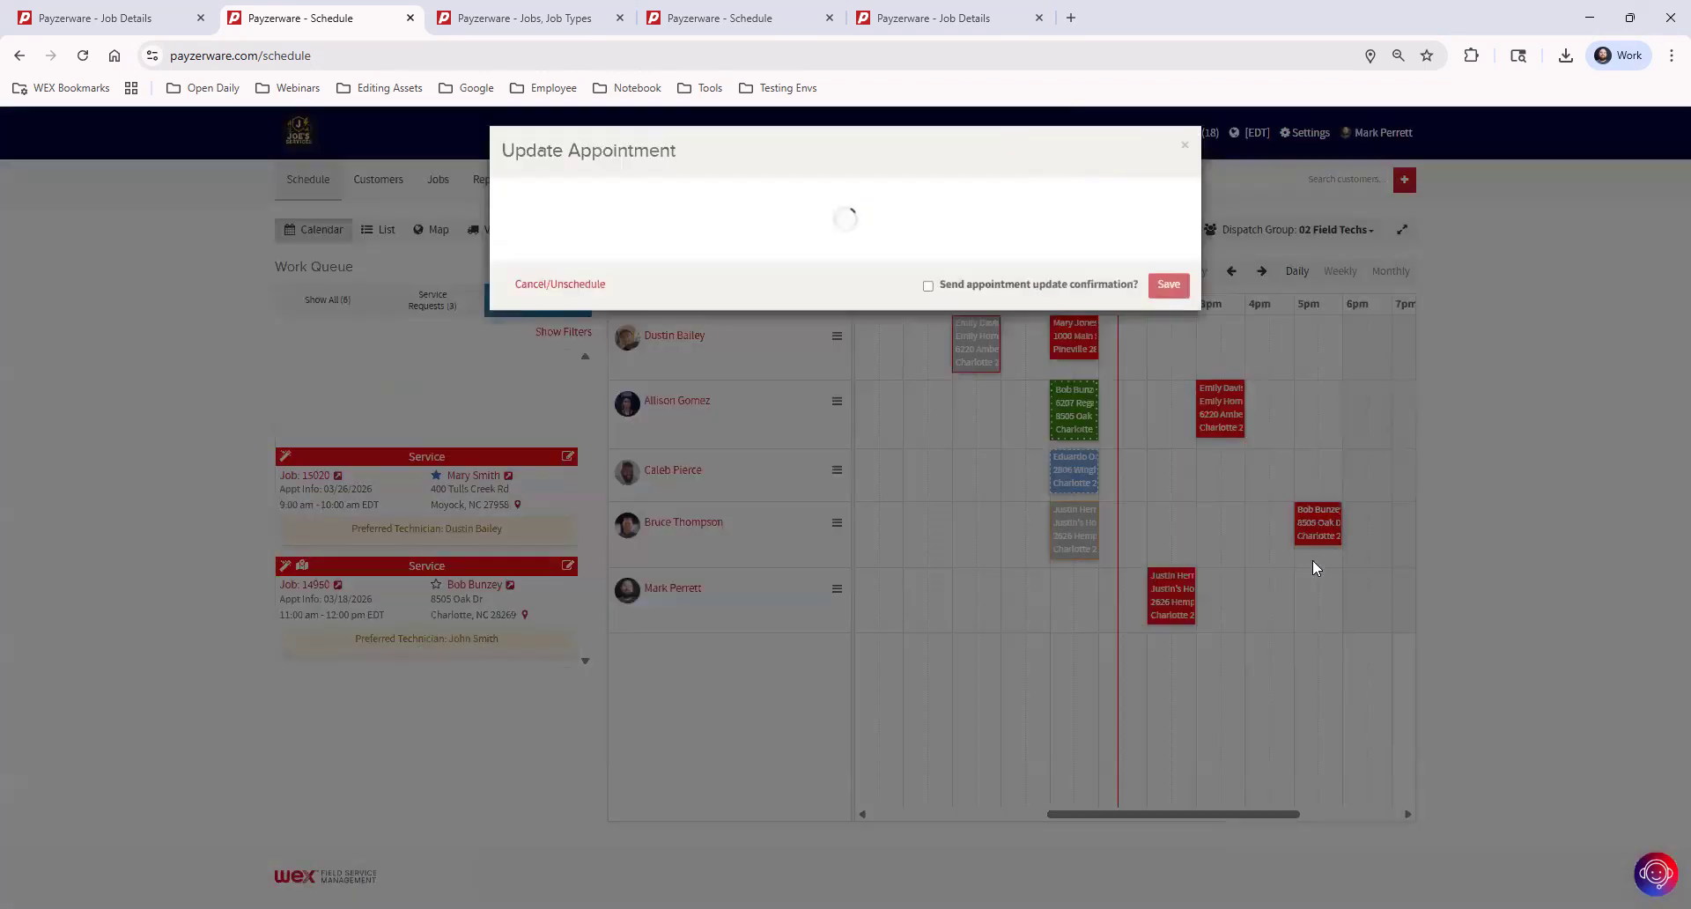
{"action": "left_click", "coordinate": [1169, 841]}
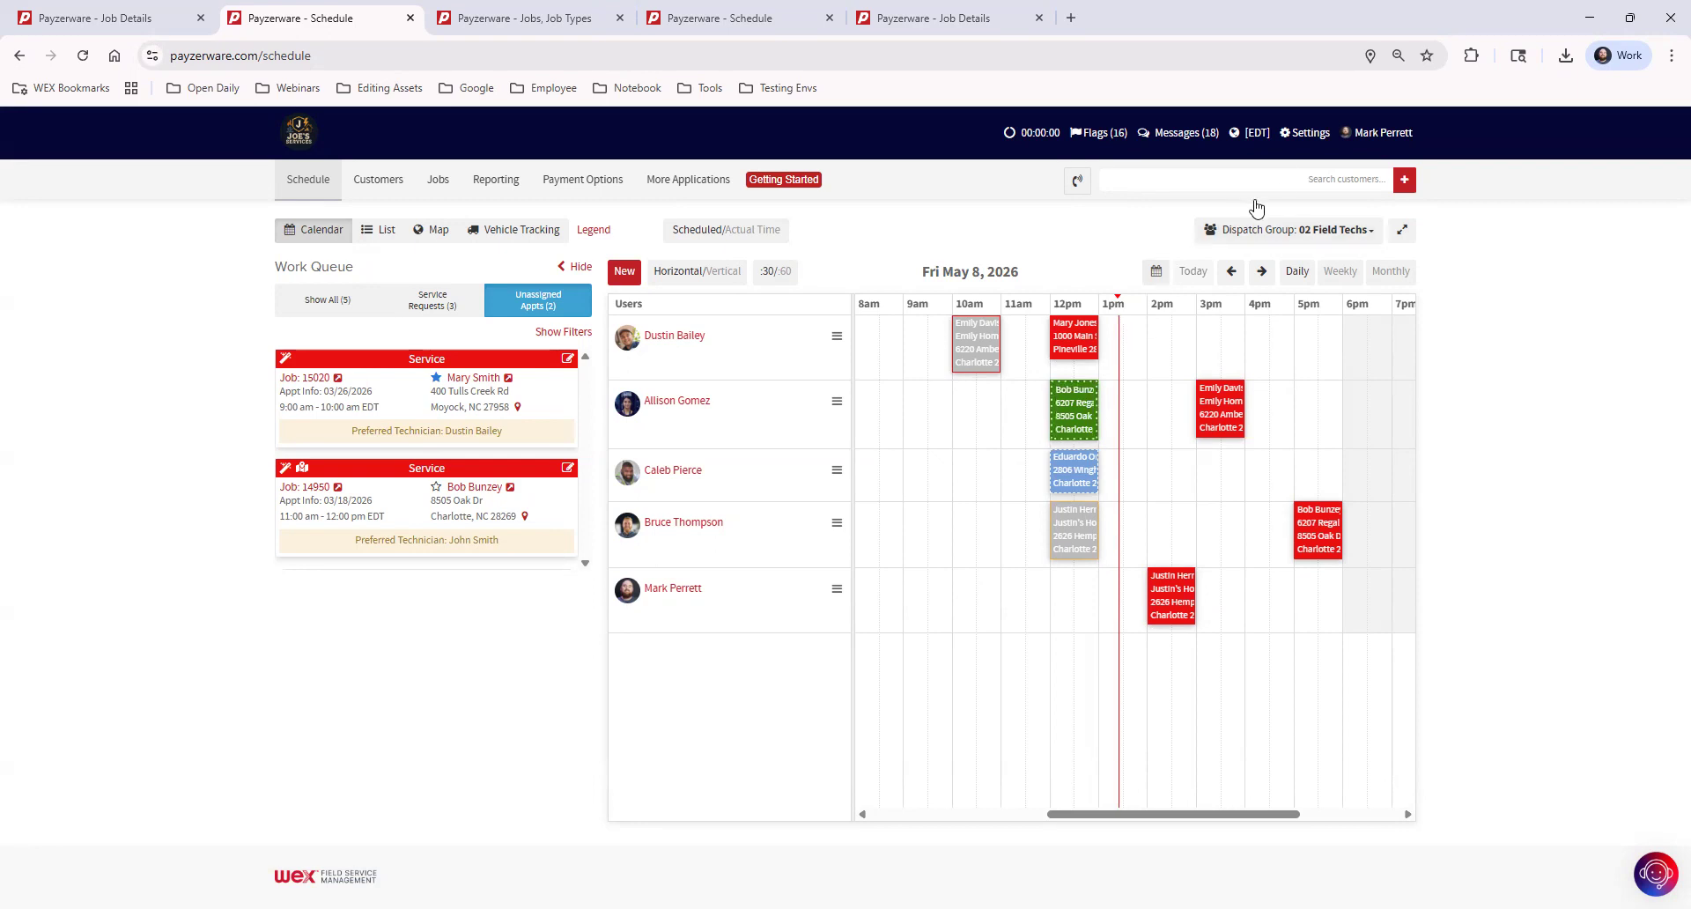
Locate the Job Types option in the settings and bring up the job types list in its separate browser tab
{"action": "left_click", "coordinate": [1300, 134]}
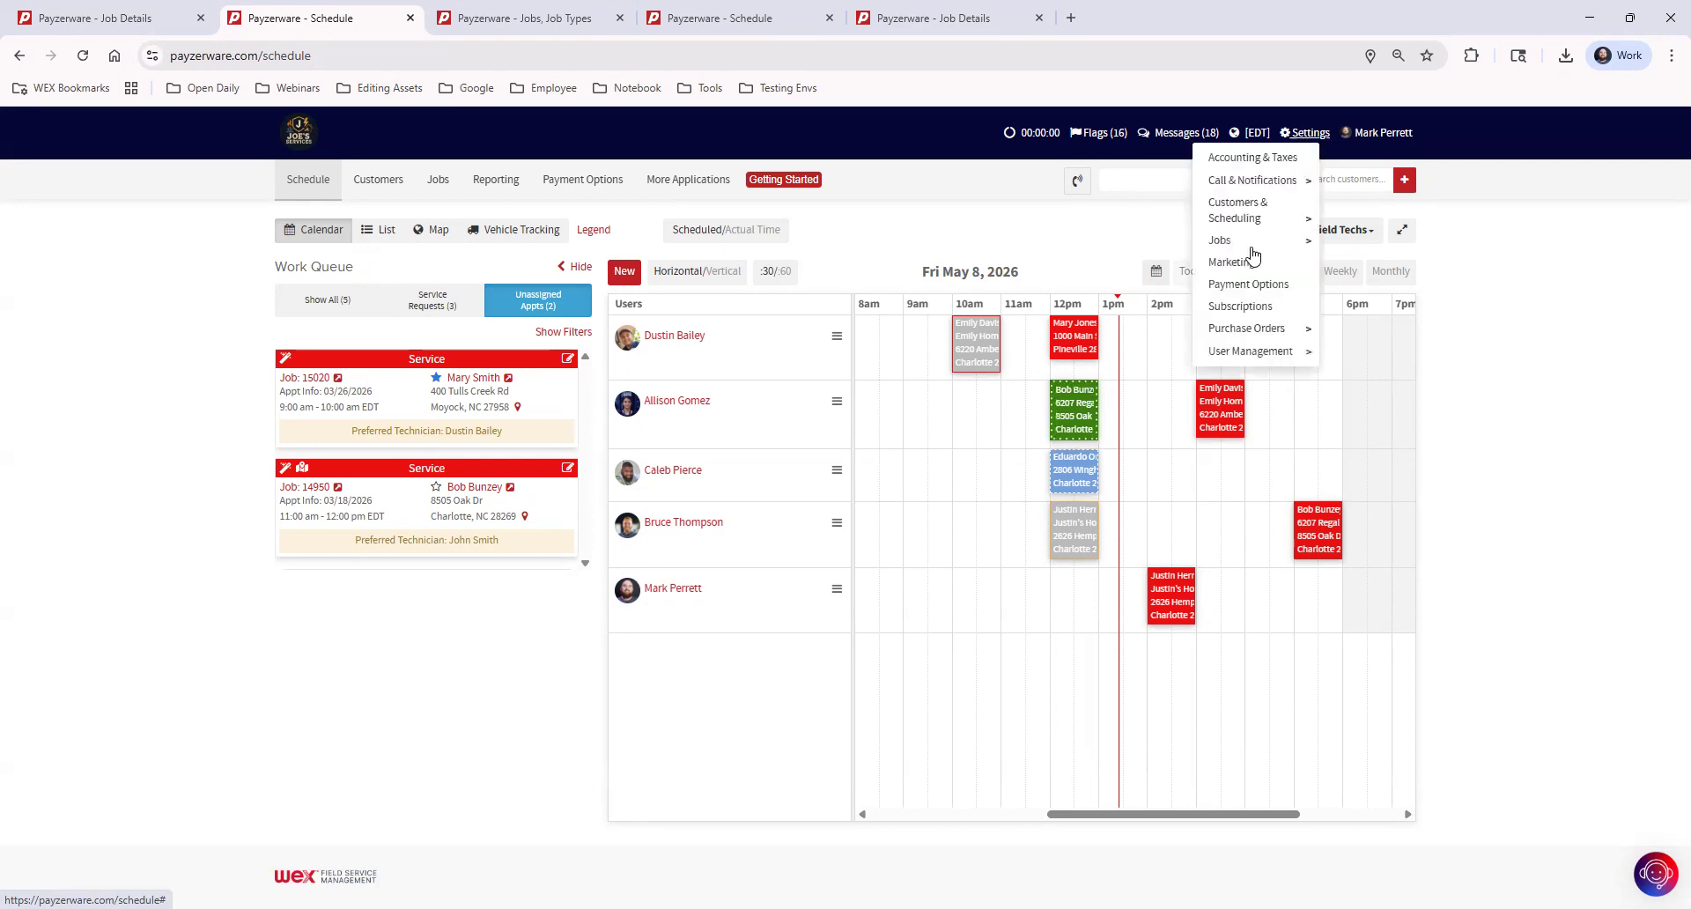
{"action": "mouse_move", "coordinate": [1224, 245]}
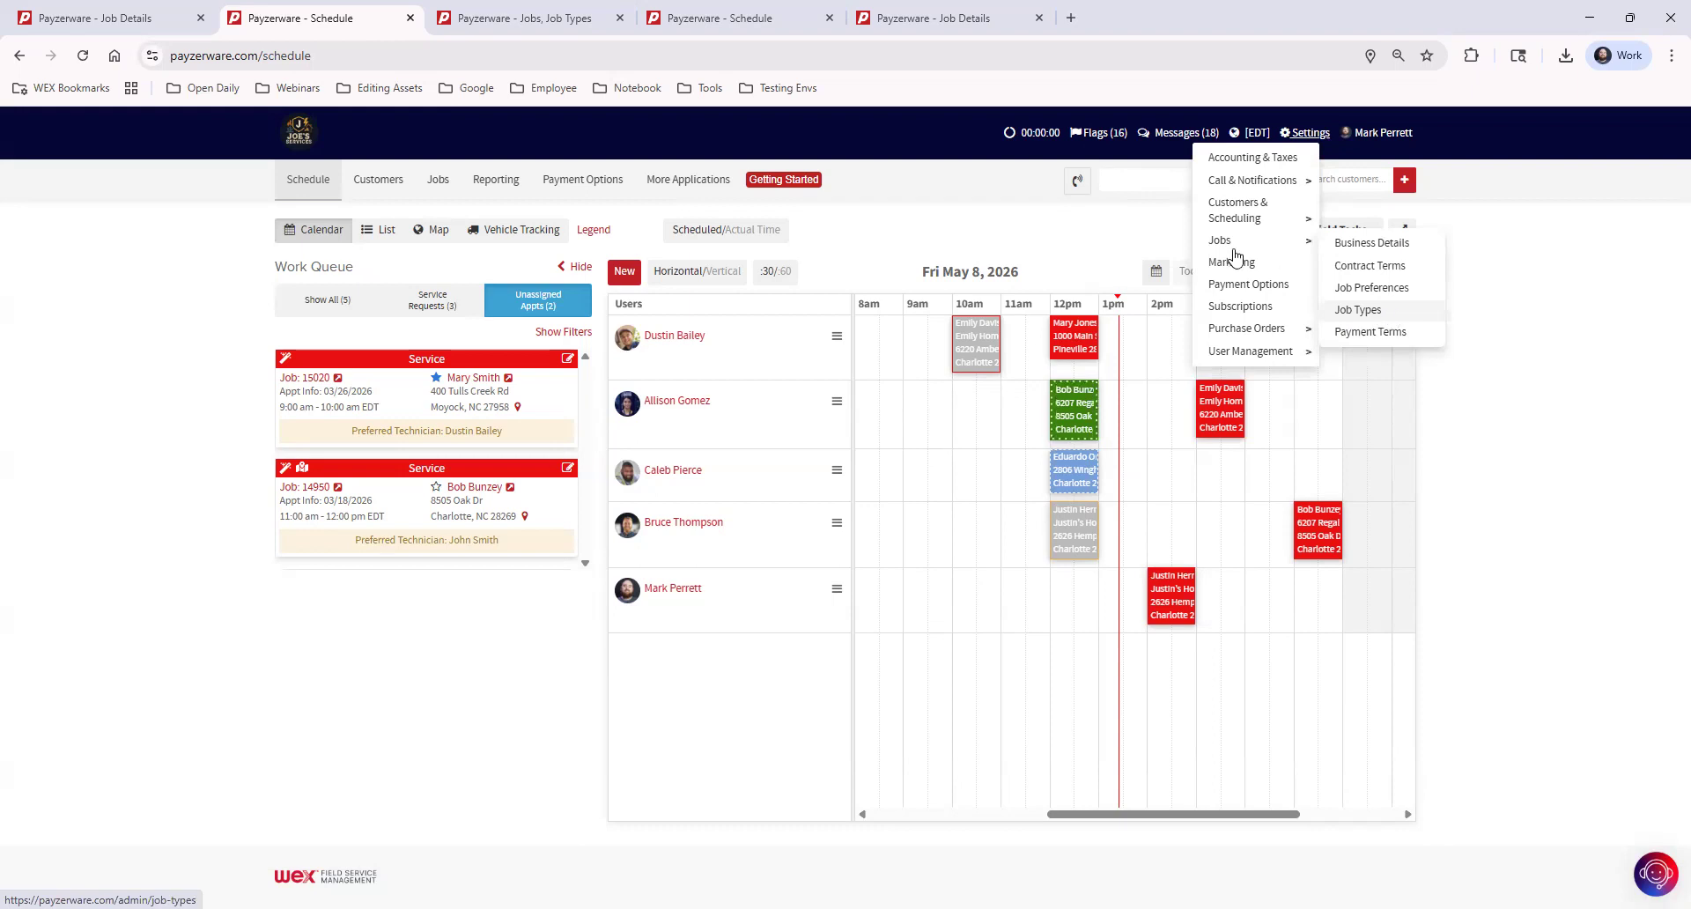
{"action": "left_click", "coordinate": [524, 18]}
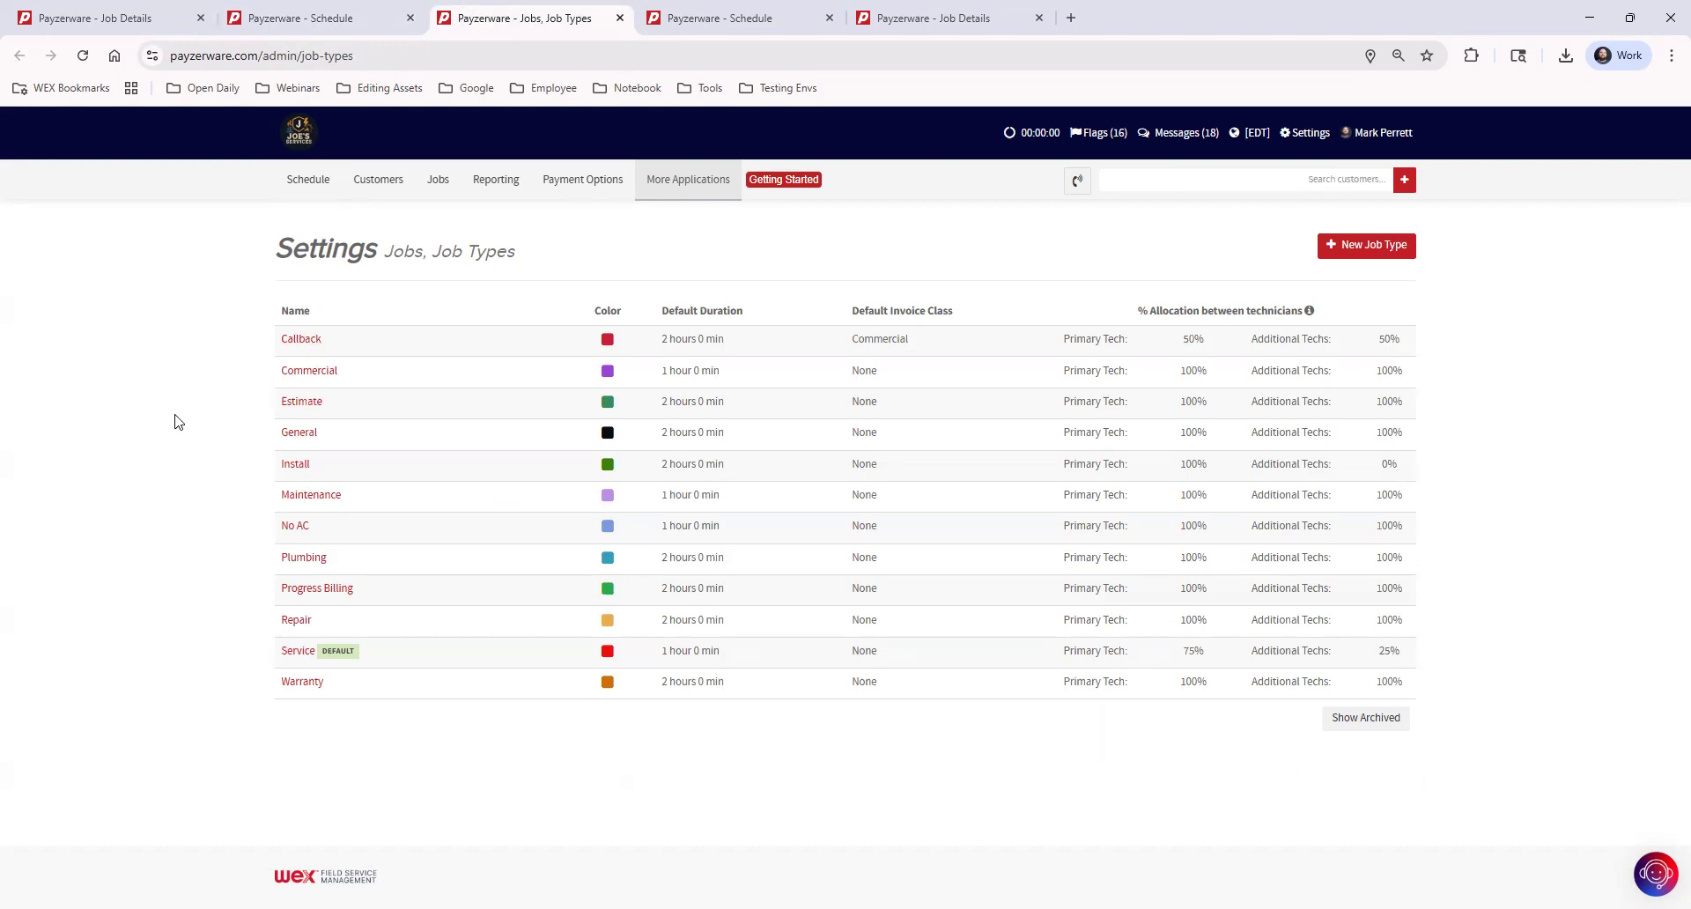
Examine the Default Duration setting in a new job type form and cancel without saving
{"action": "left_click", "coordinate": [1389, 254]}
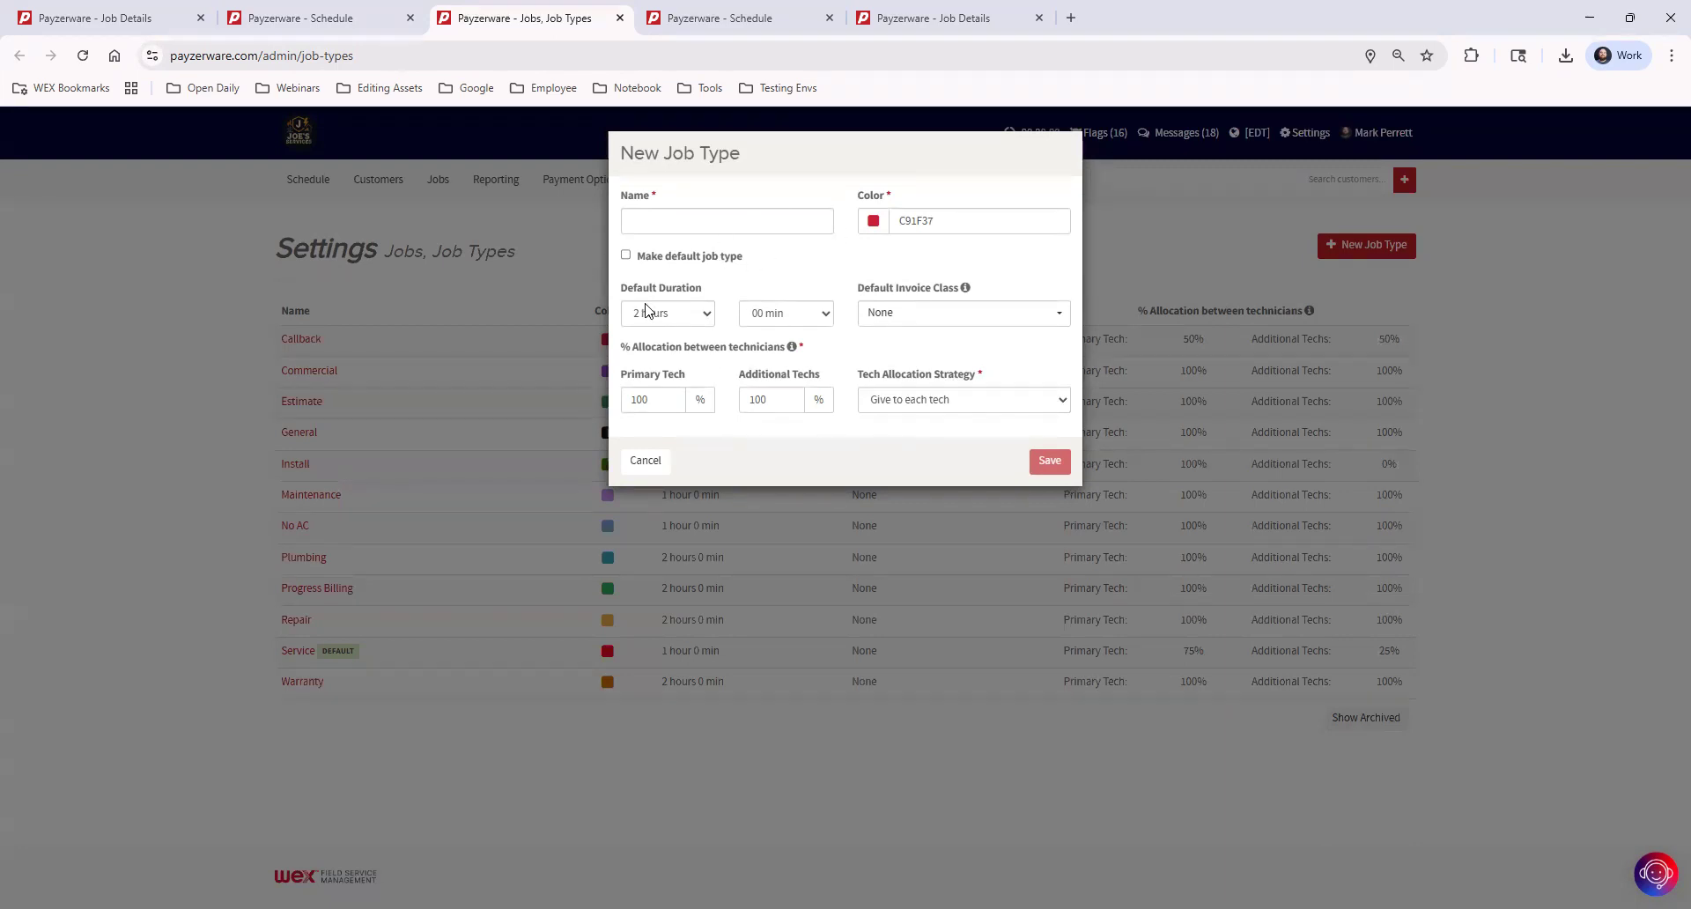
{"action": "left_click_drag", "start_coordinate": [621, 288], "coordinate": [715, 291]}
{"action": "left_click", "coordinate": [873, 271]}
{"action": "left_click", "coordinate": [652, 460]}
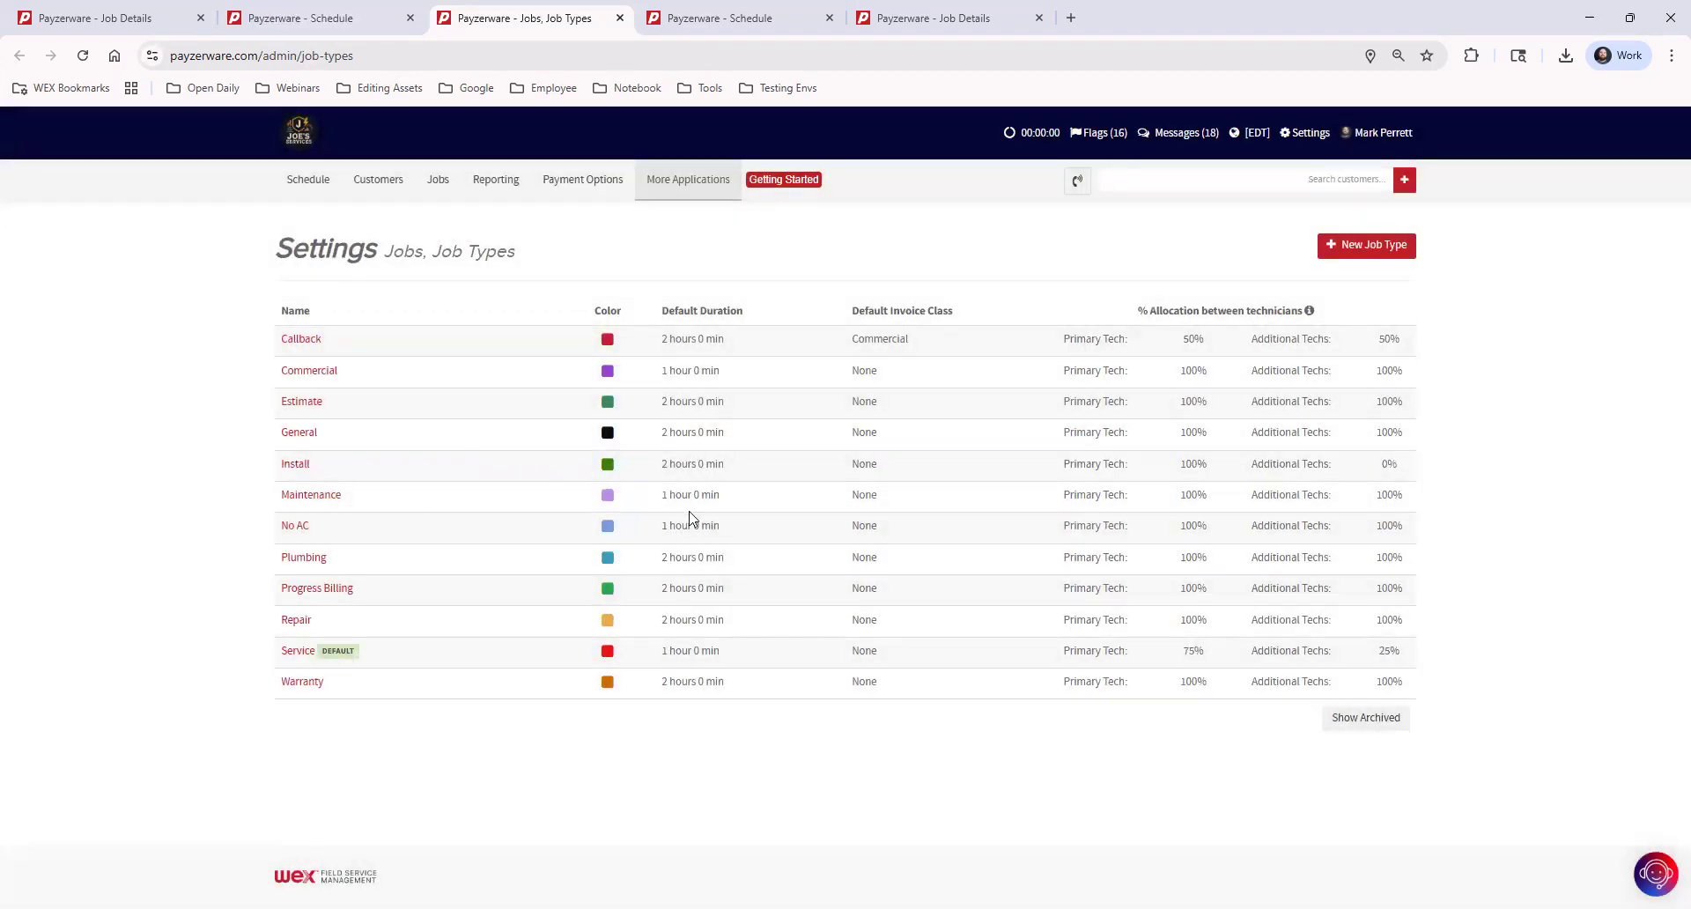
Compare the default durations of the Install and Maintenance job types in the list
{"action": "left_click_drag", "start_coordinate": [660, 464], "coordinate": [736, 473]}
{"action": "left_click", "coordinate": [747, 533]}
{"action": "left_click_drag", "start_coordinate": [663, 499], "coordinate": [774, 505]}
{"action": "left_click", "coordinate": [770, 502]}
Return to the job details browser tab, search for the job's customer by first name and open the matching customer record
{"action": "left_click", "coordinate": [747, 23]}
{"action": "left_click", "coordinate": [914, 18]}
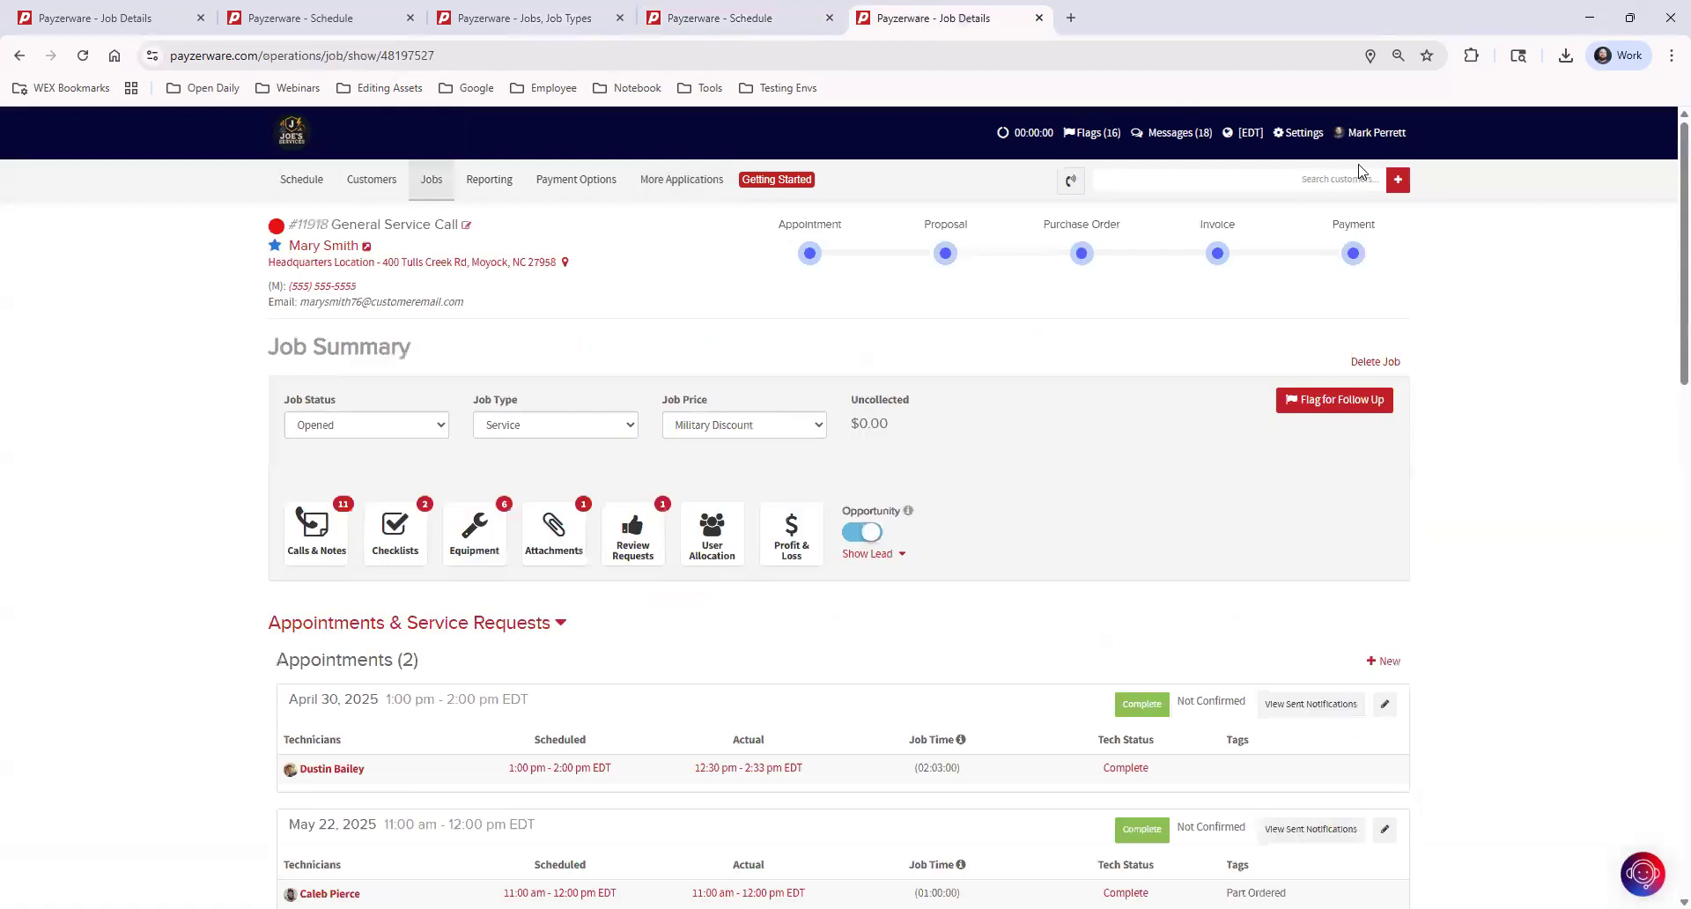
{"action": "left_click", "coordinate": [1310, 181]}
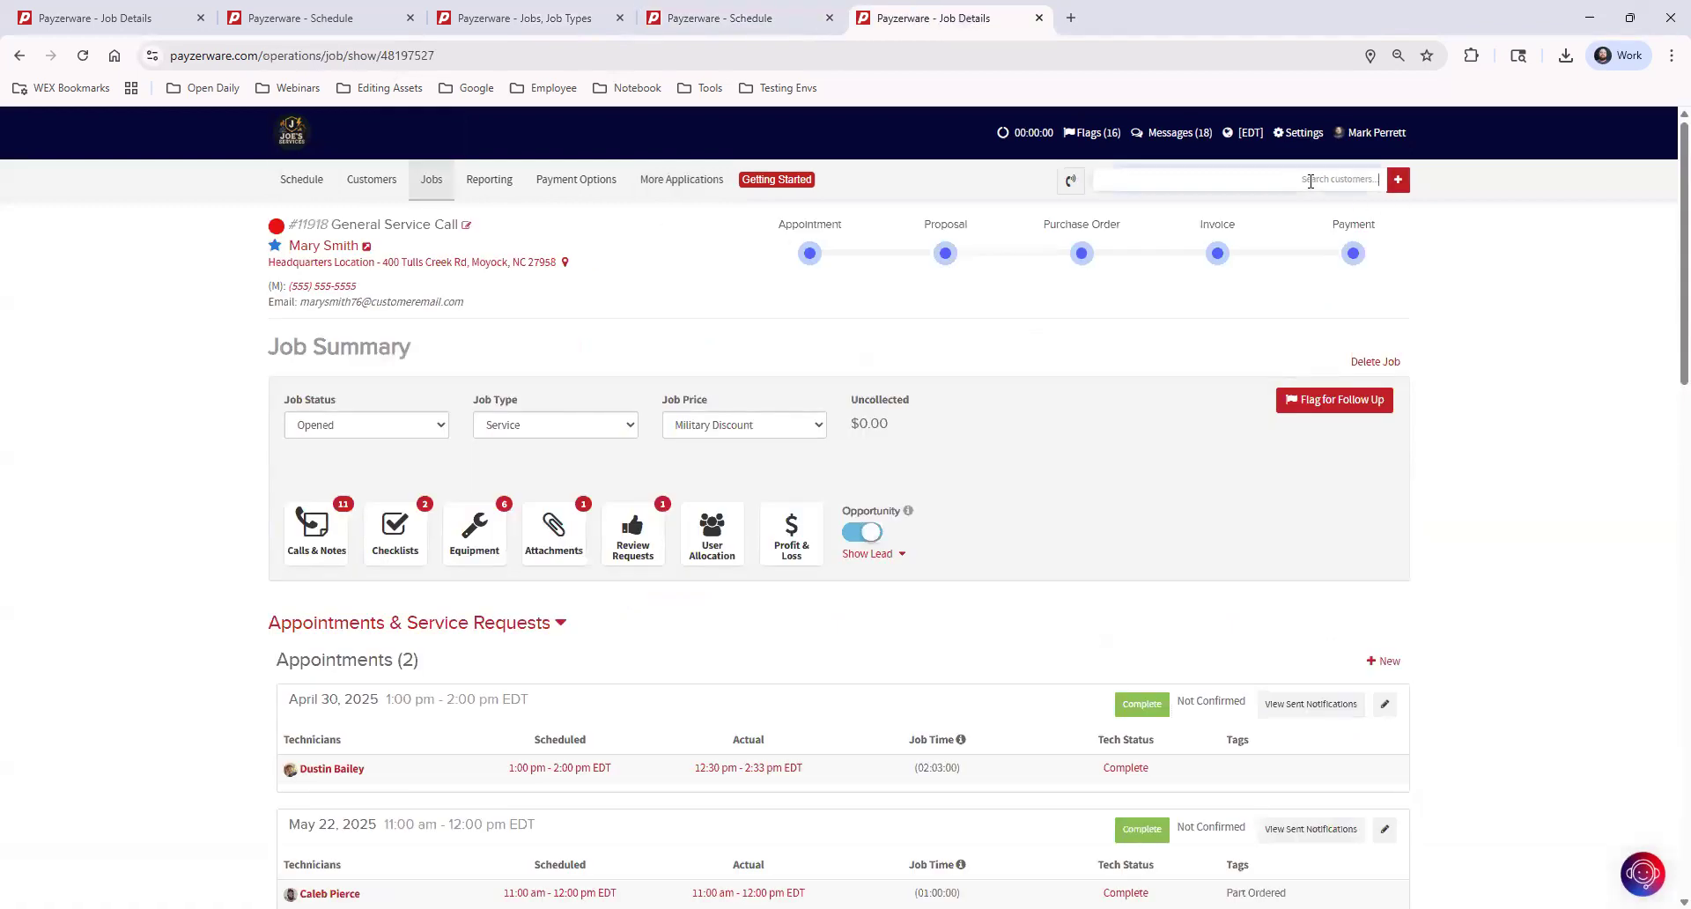
{"action": "type", "text": "mary"}
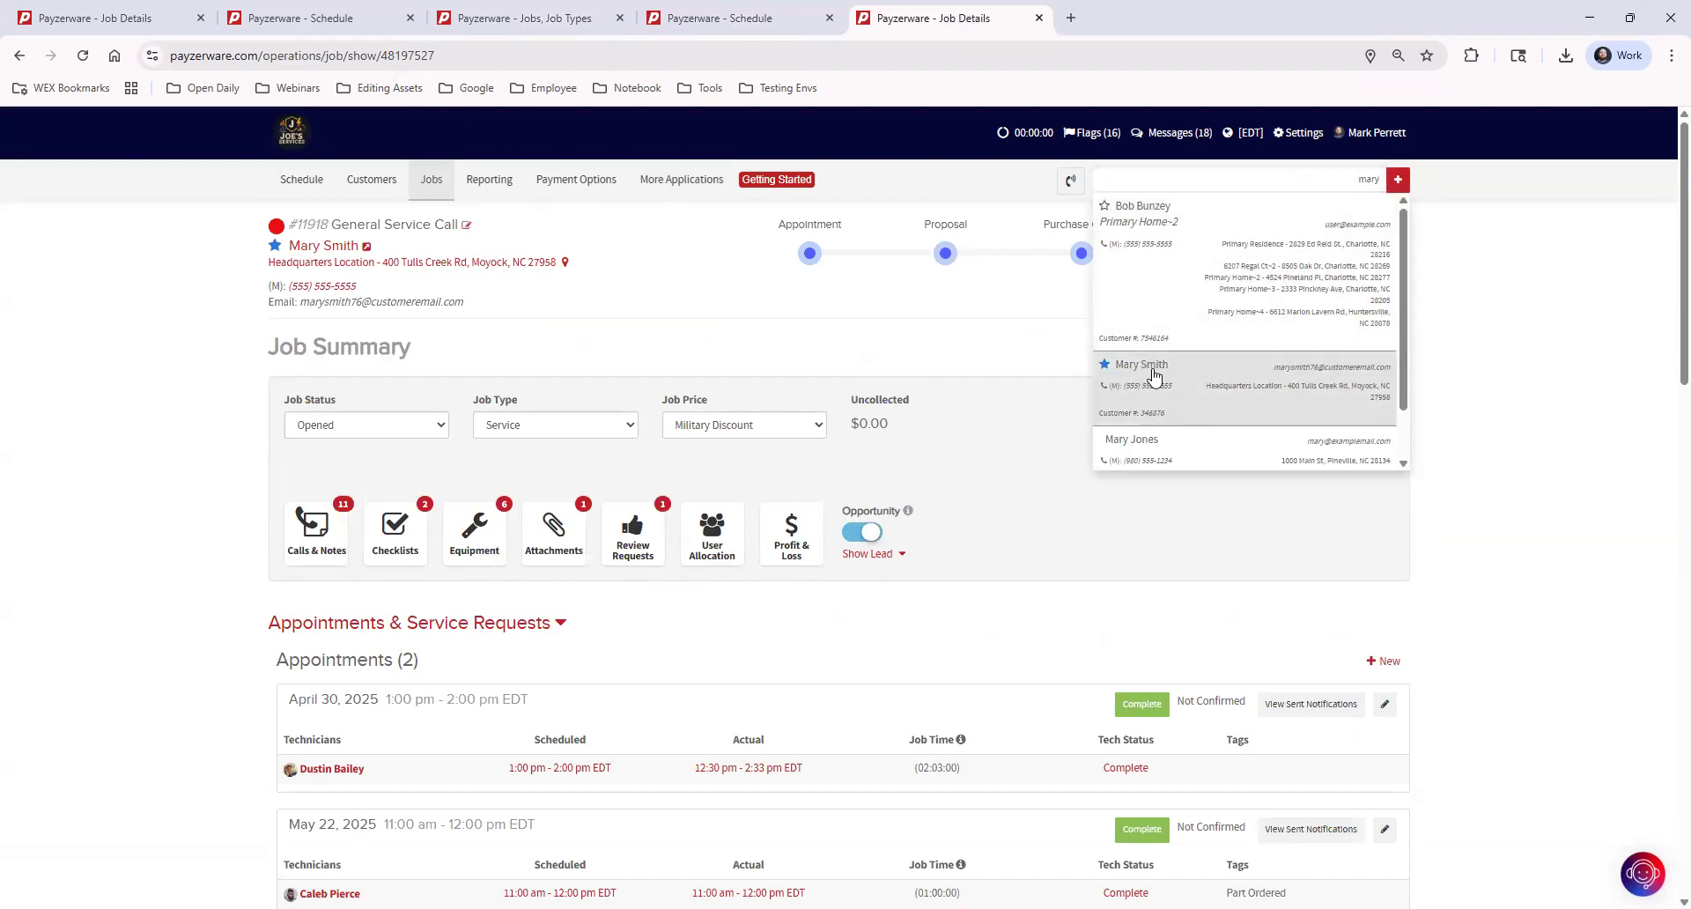
{"action": "left_click", "coordinate": [1154, 373]}
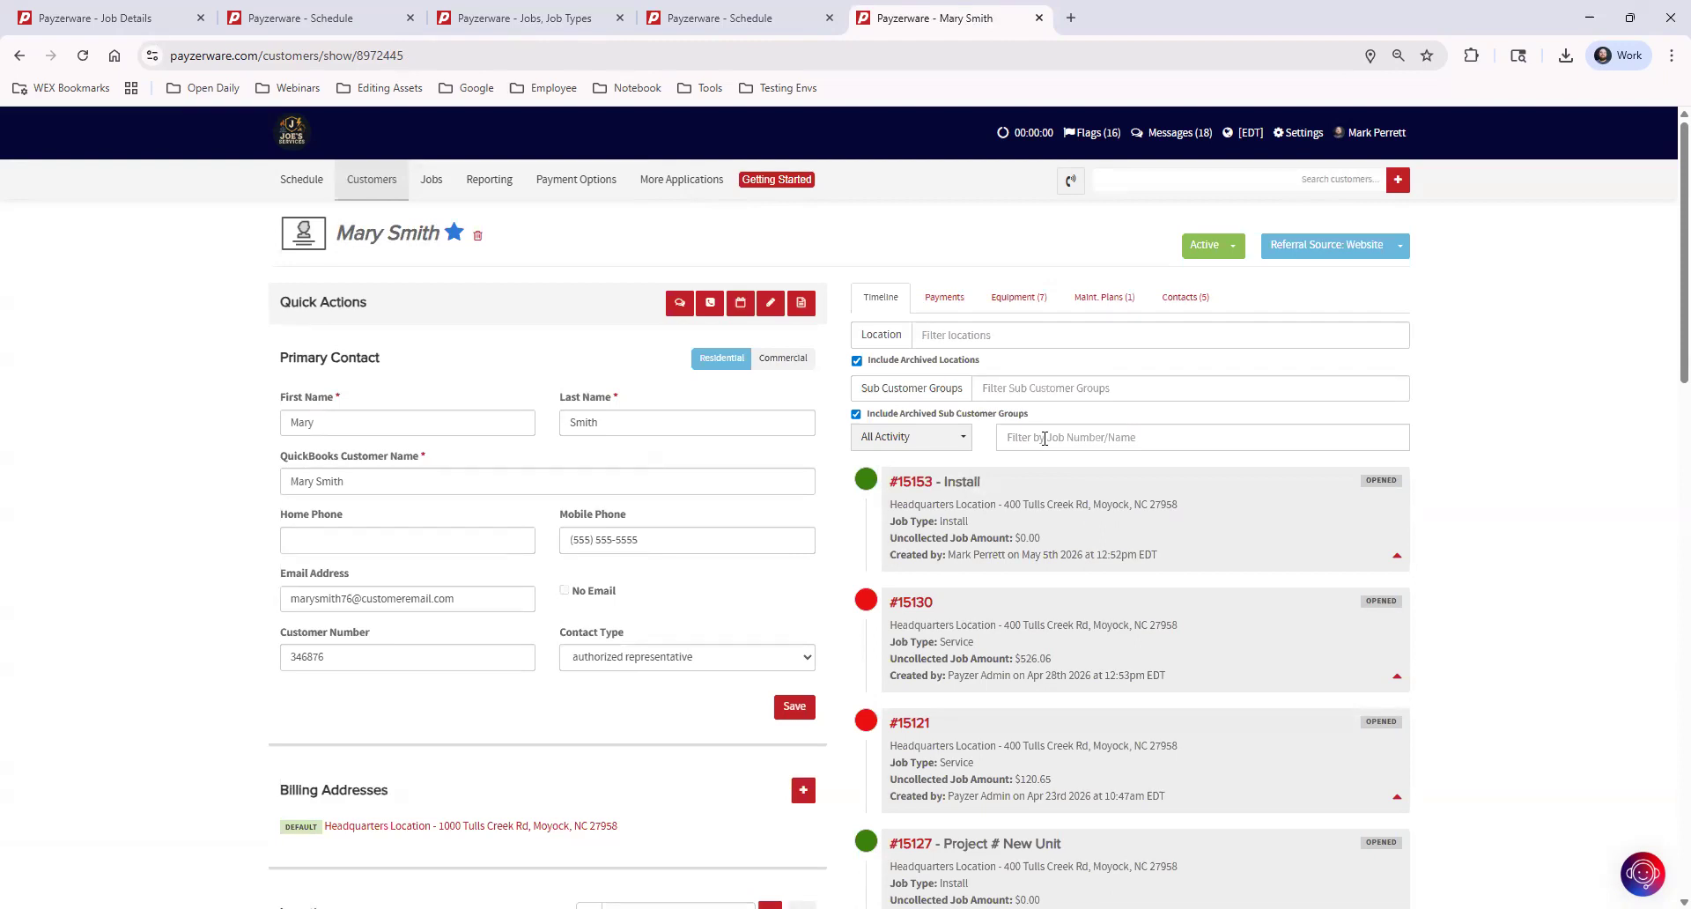
Filter the customer's timeline by job number to find the General Service Call job and open its details
{"action": "left_click", "coordinate": [1044, 439]}
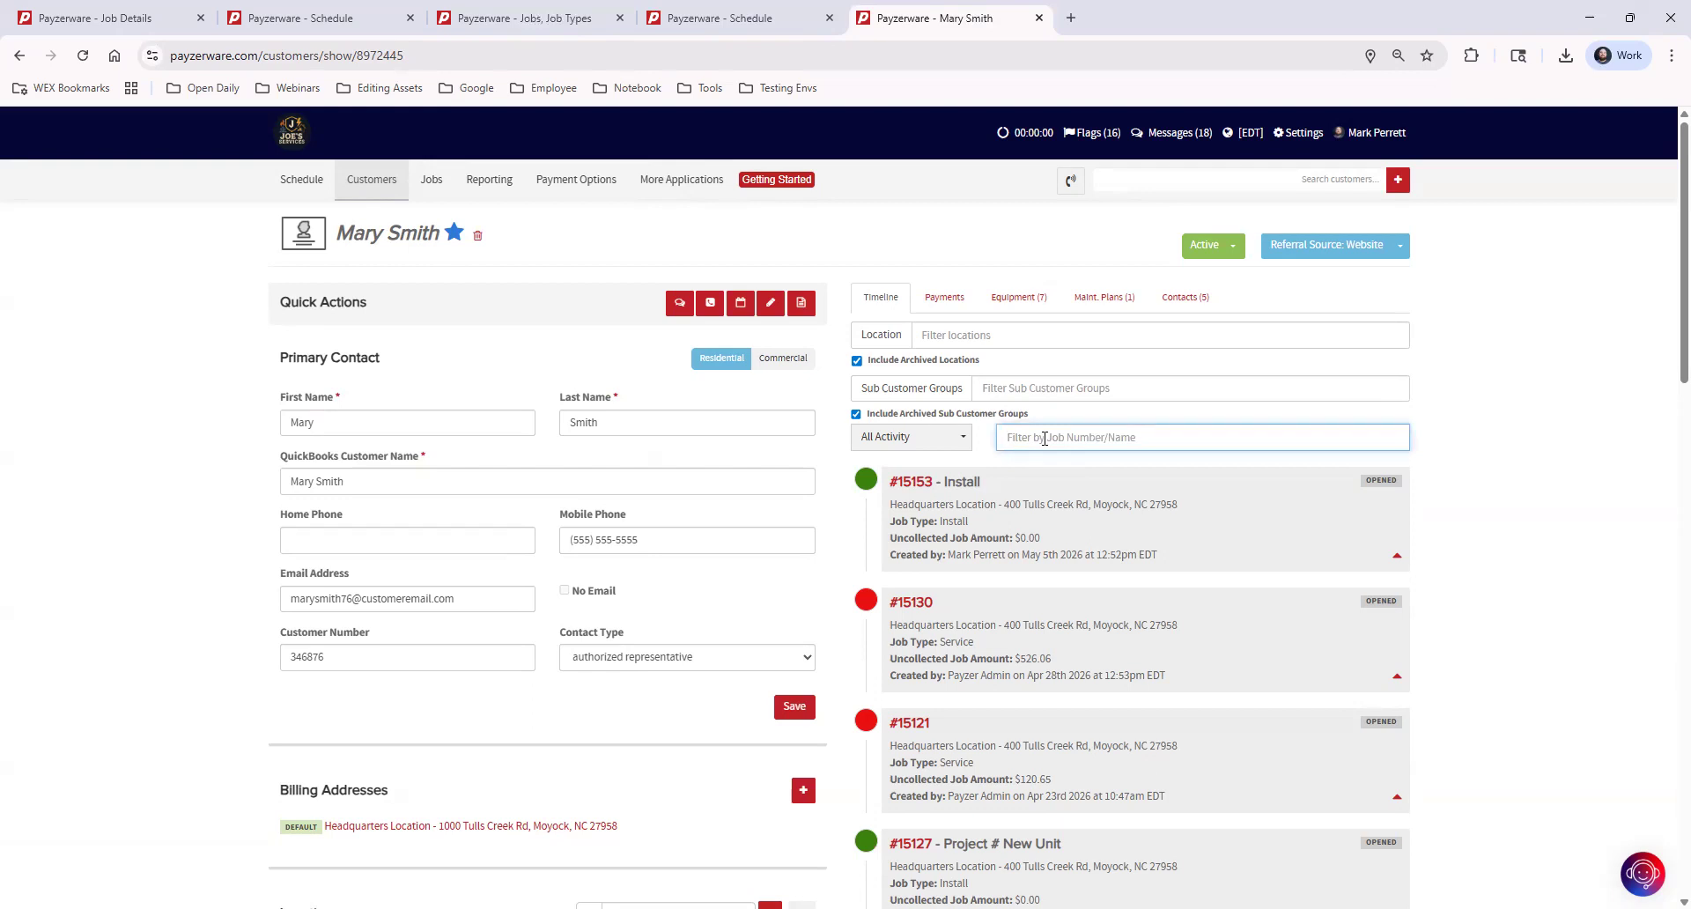
{"action": "type", "text": "11918"}
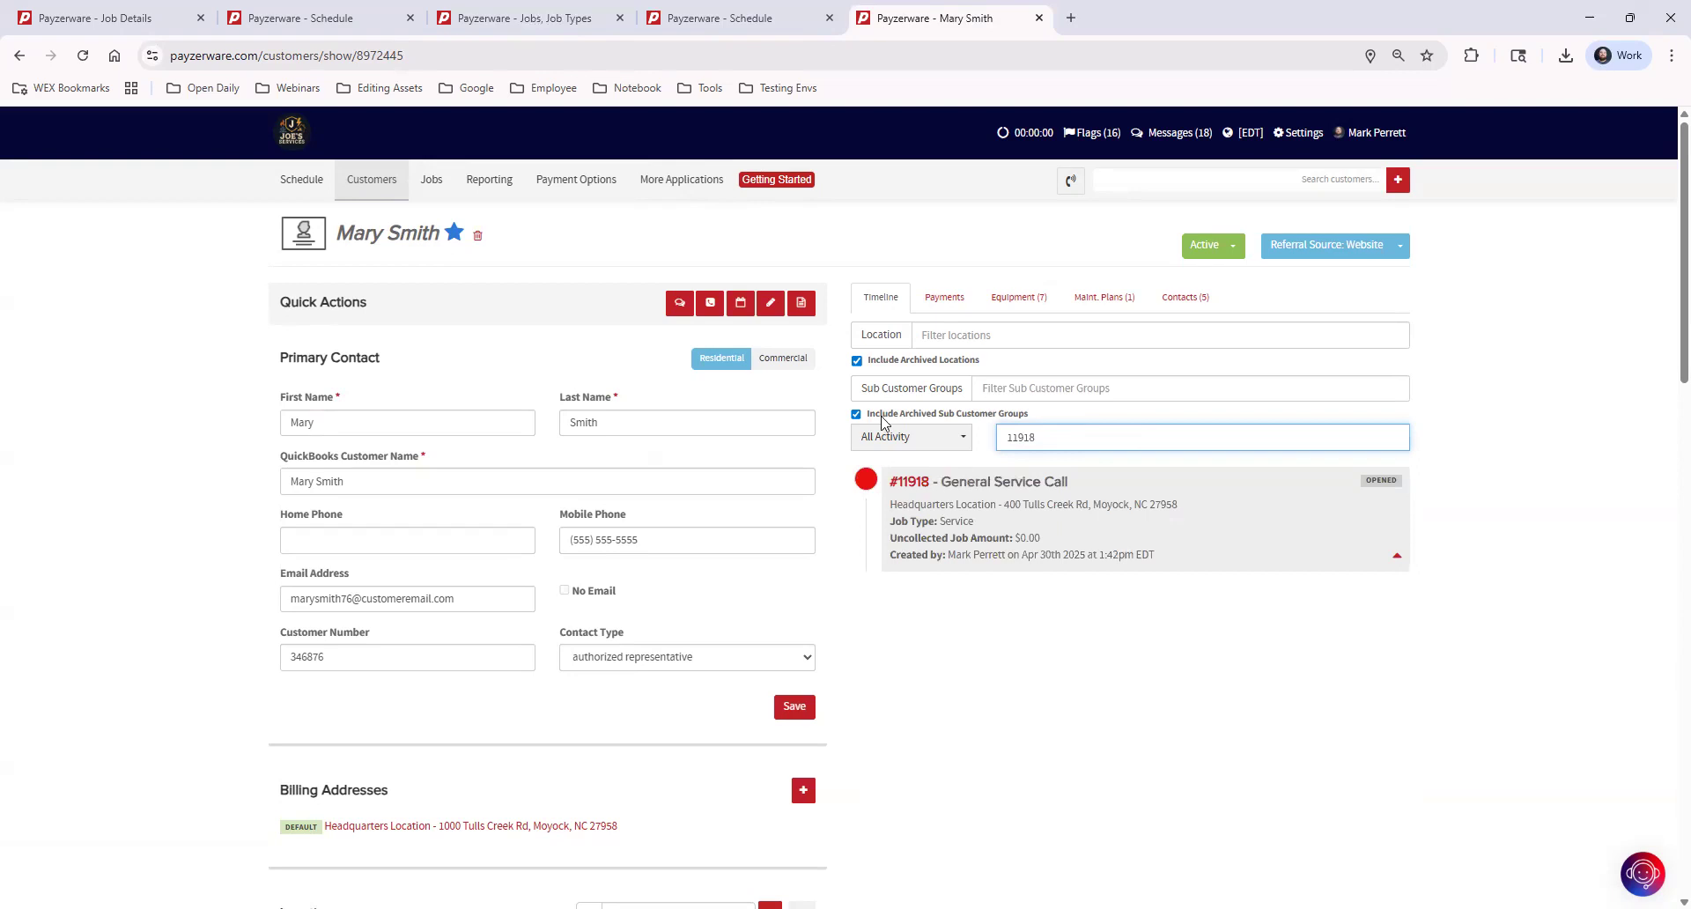
{"action": "left_click", "coordinate": [907, 485]}
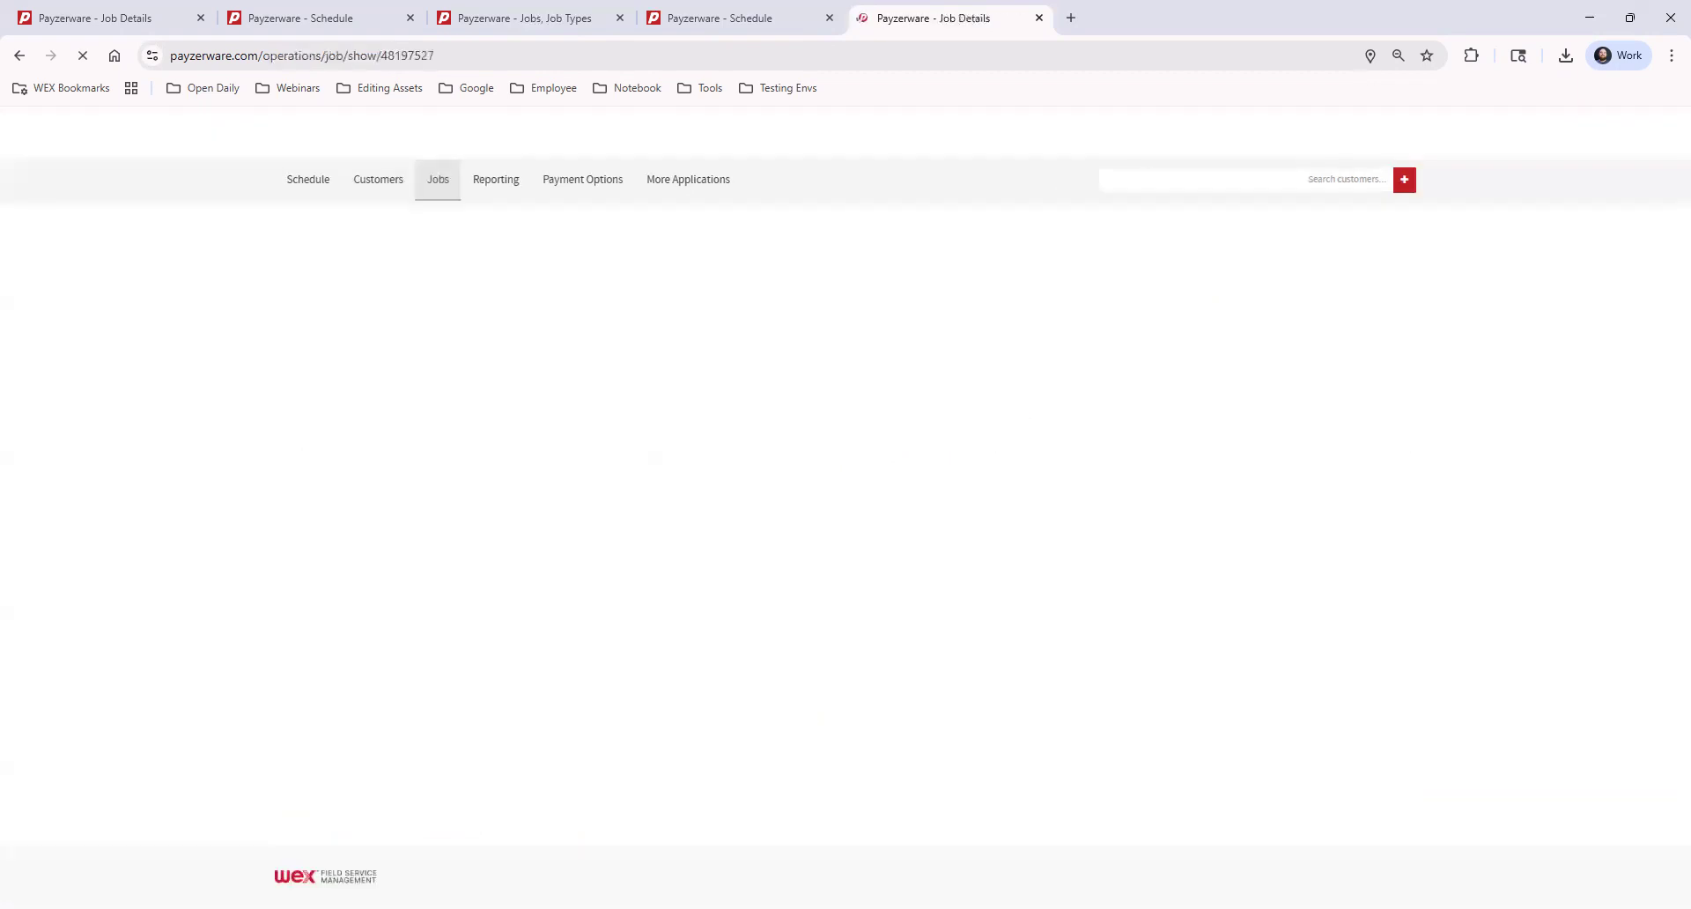
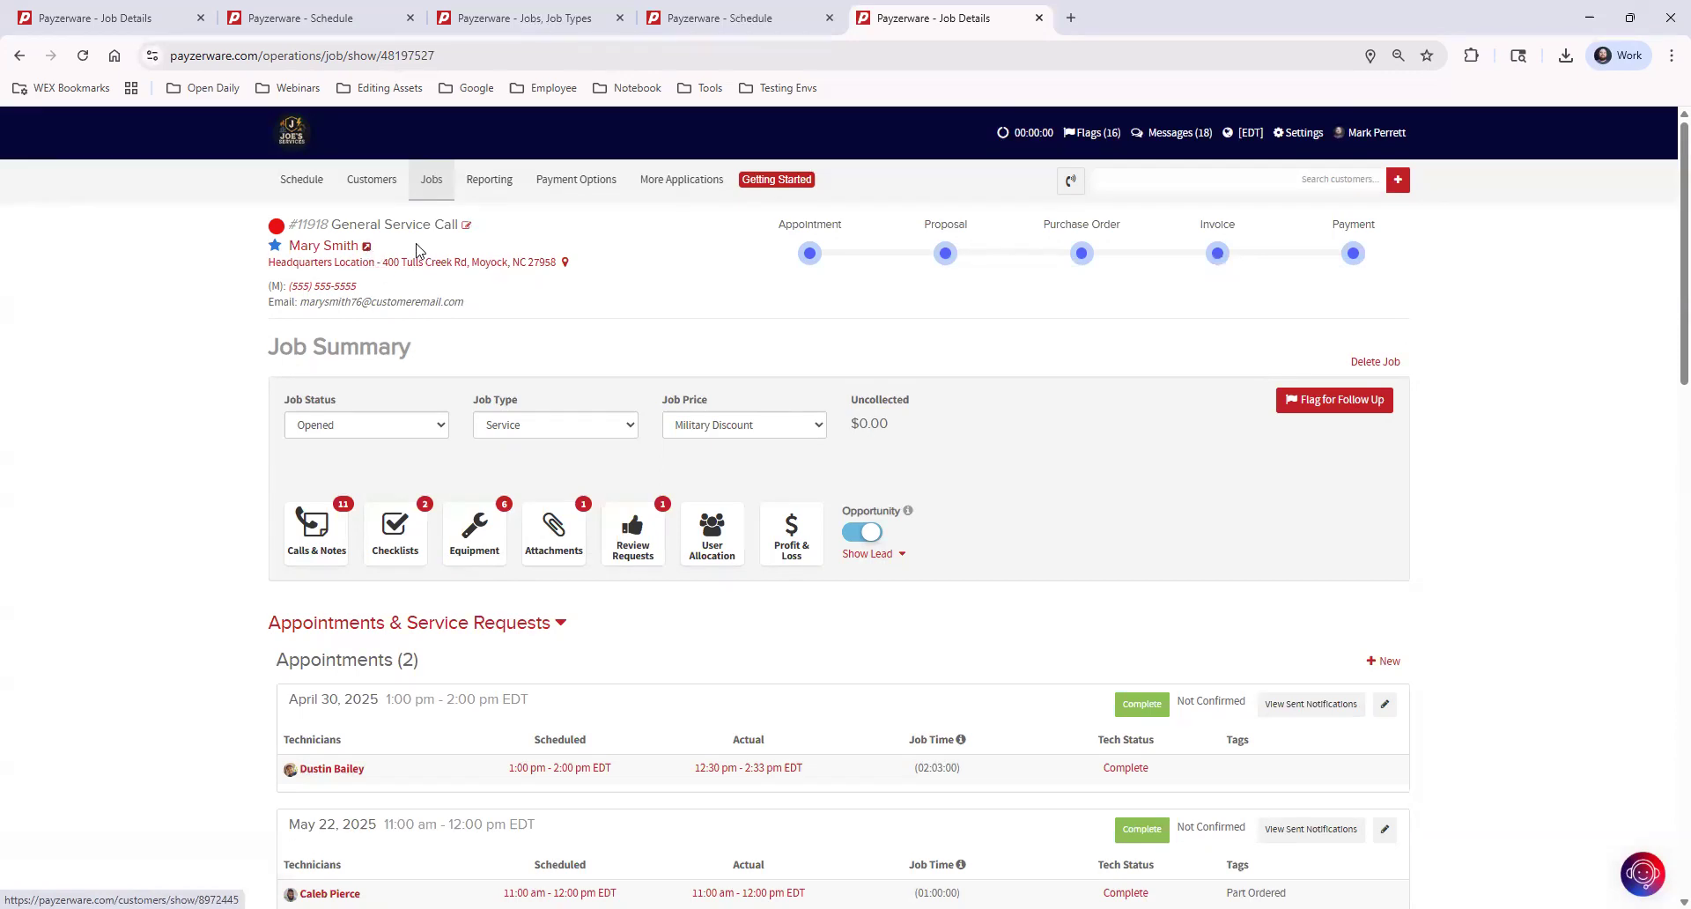
View the job's customer record in a separate tab, close it, and review the Job Status options in the Job Summary
{"action": "left_click", "coordinate": [367, 250]}
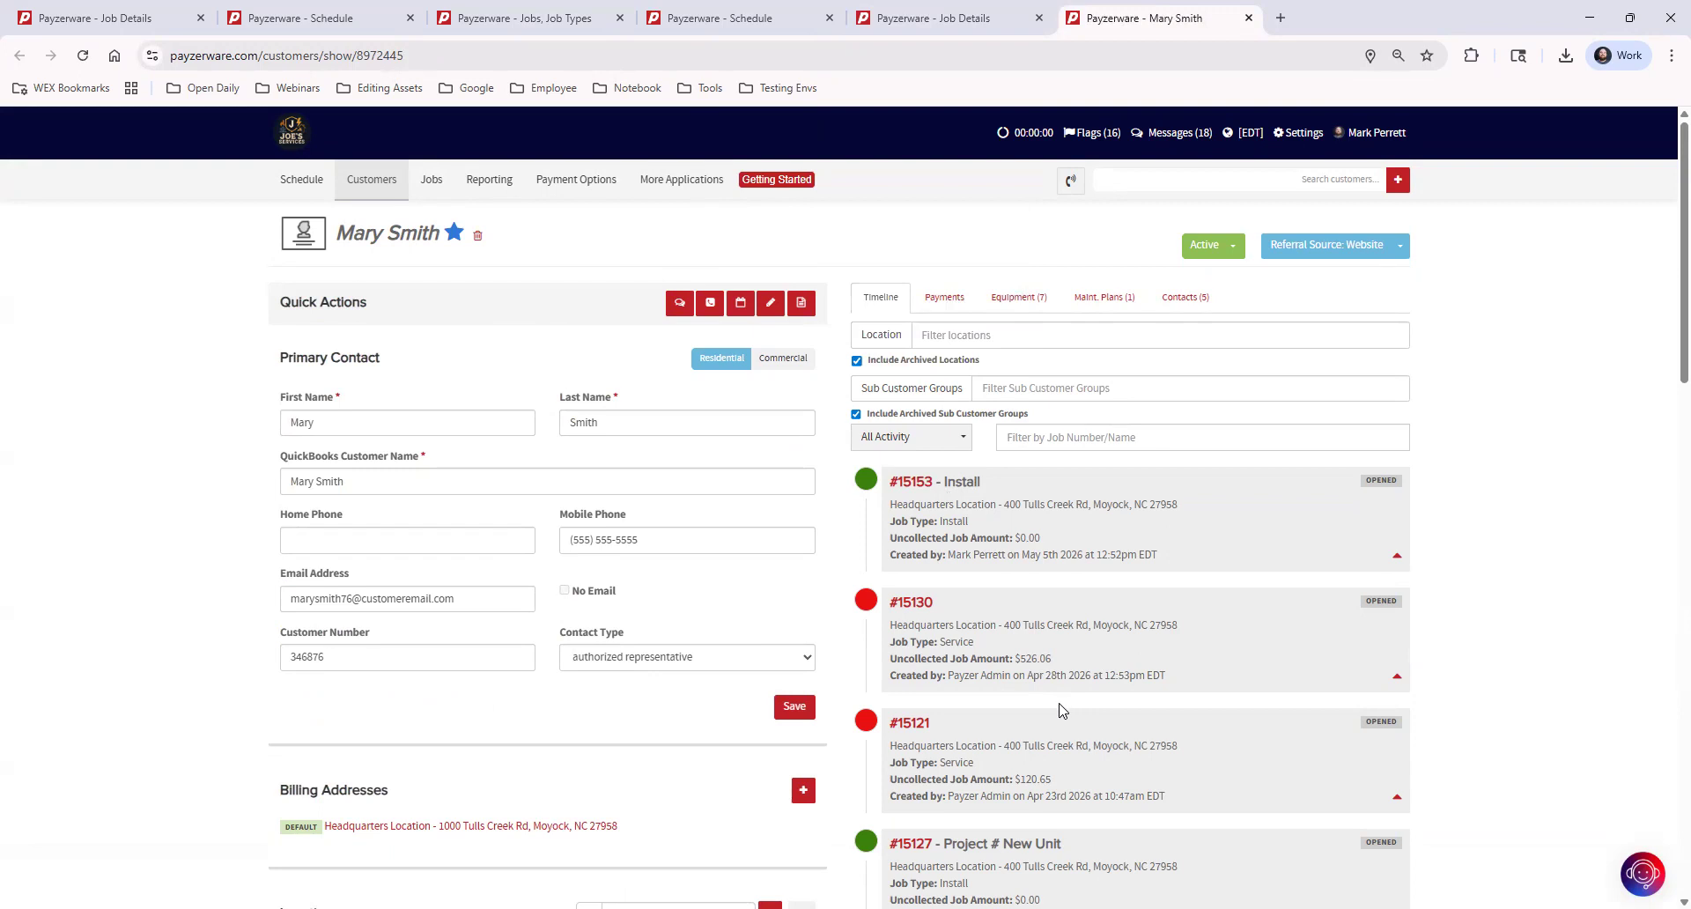
{"action": "left_click", "coordinate": [1248, 17]}
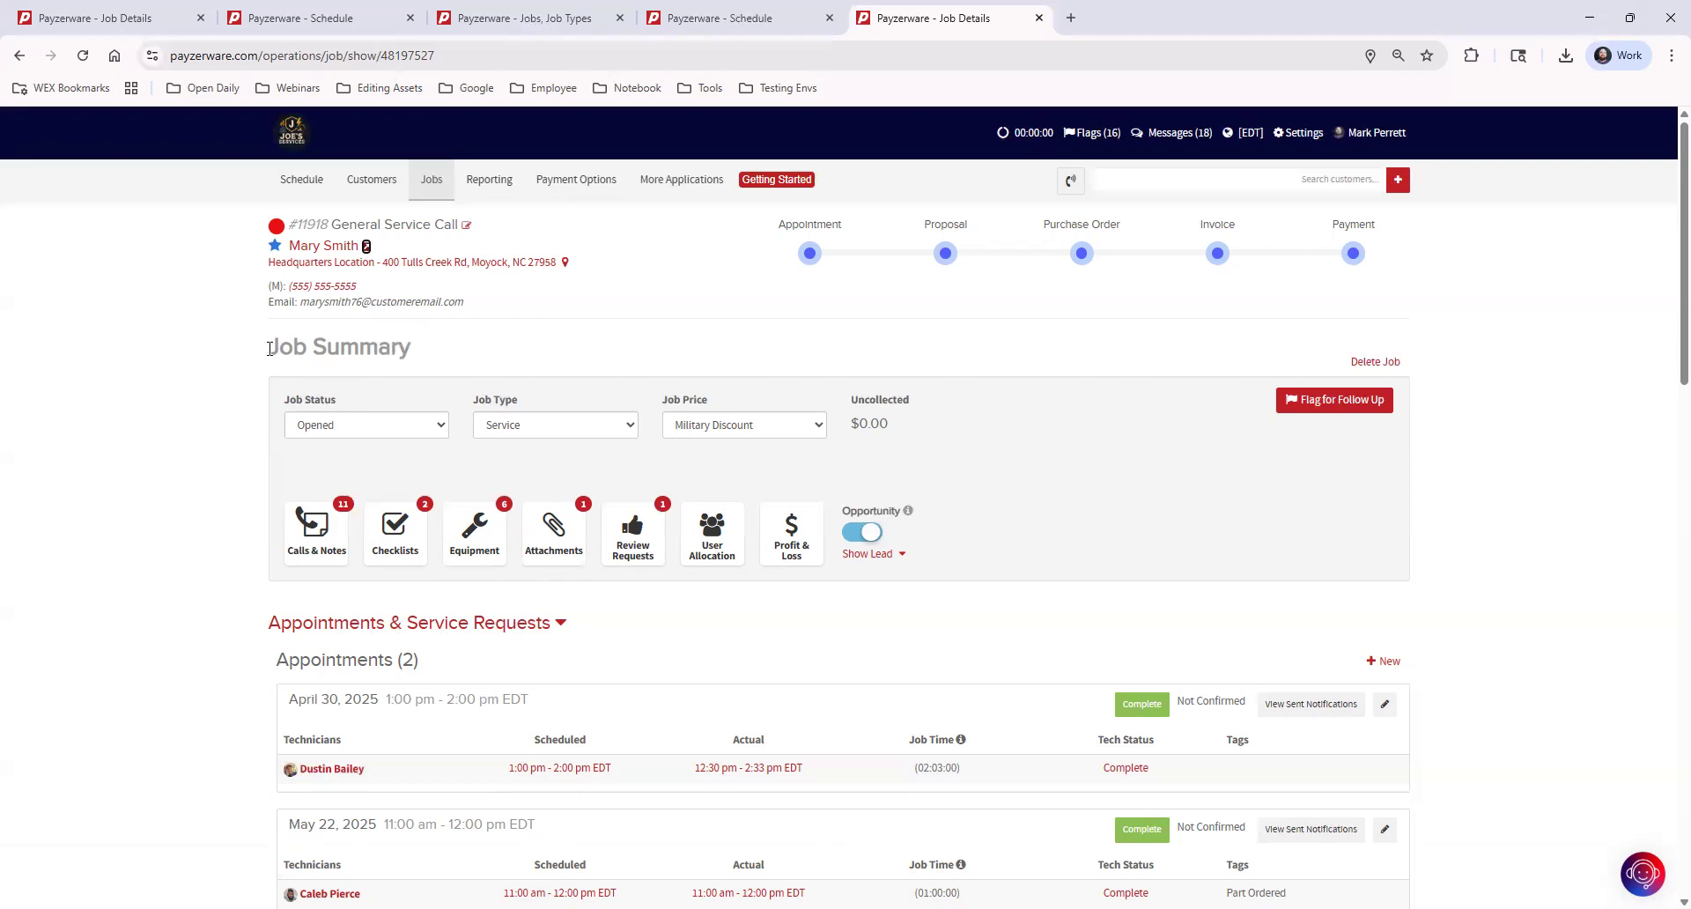
{"action": "left_click_drag", "start_coordinate": [266, 353], "coordinate": [648, 347]}
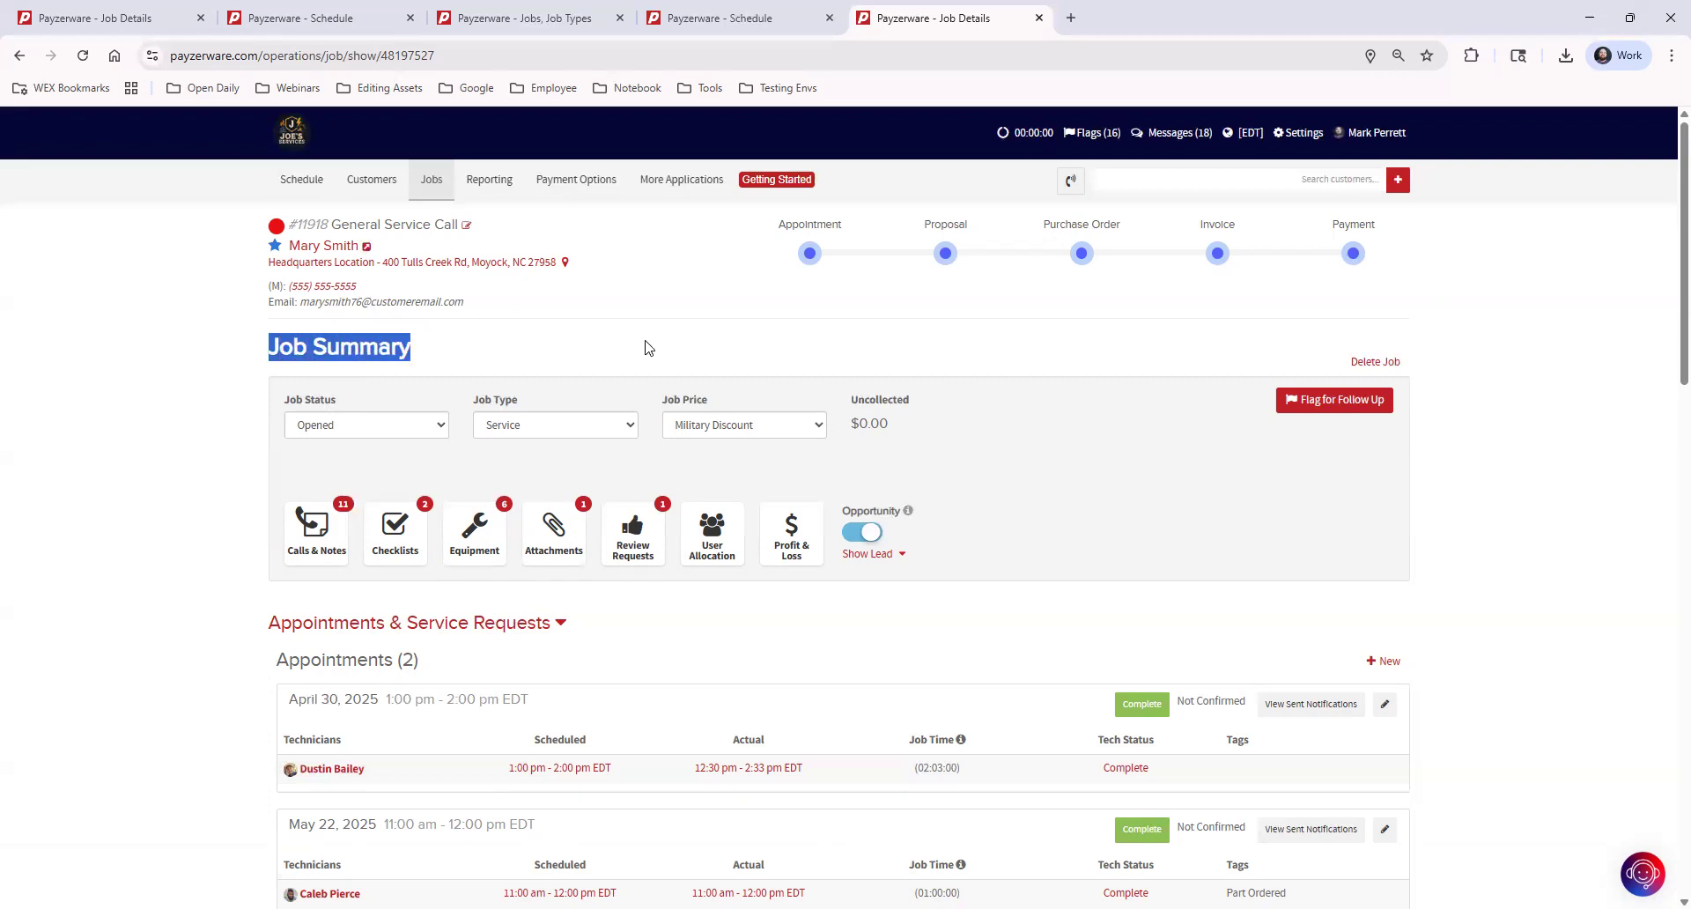
{"action": "left_click", "coordinate": [627, 341]}
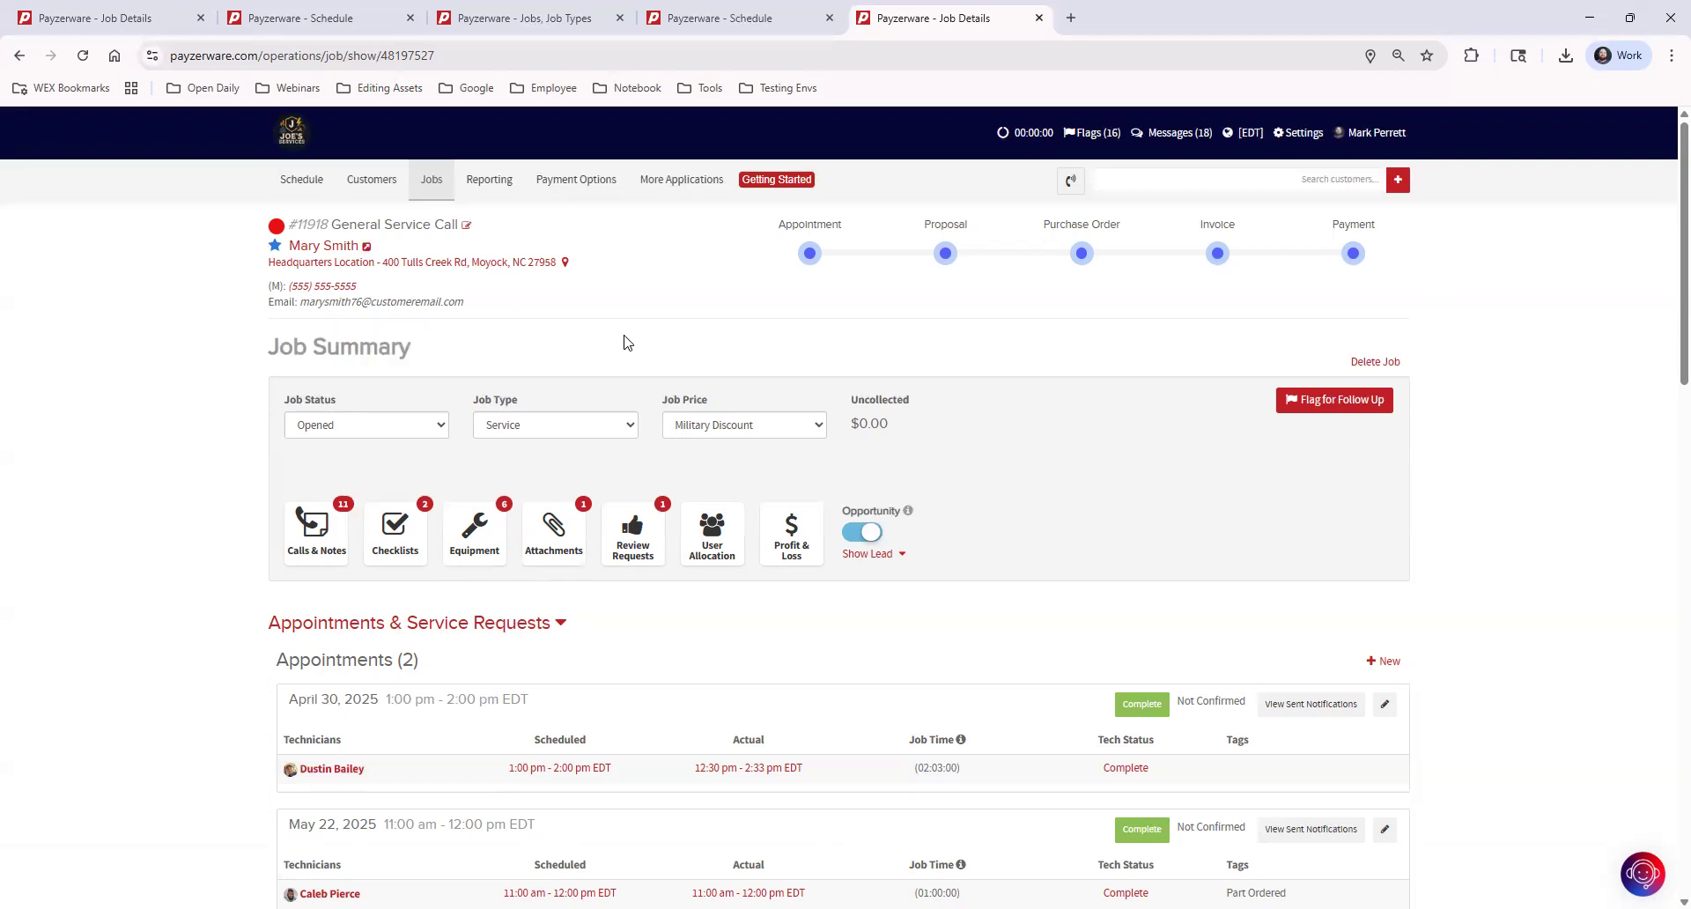
{"action": "left_click", "coordinate": [342, 430]}
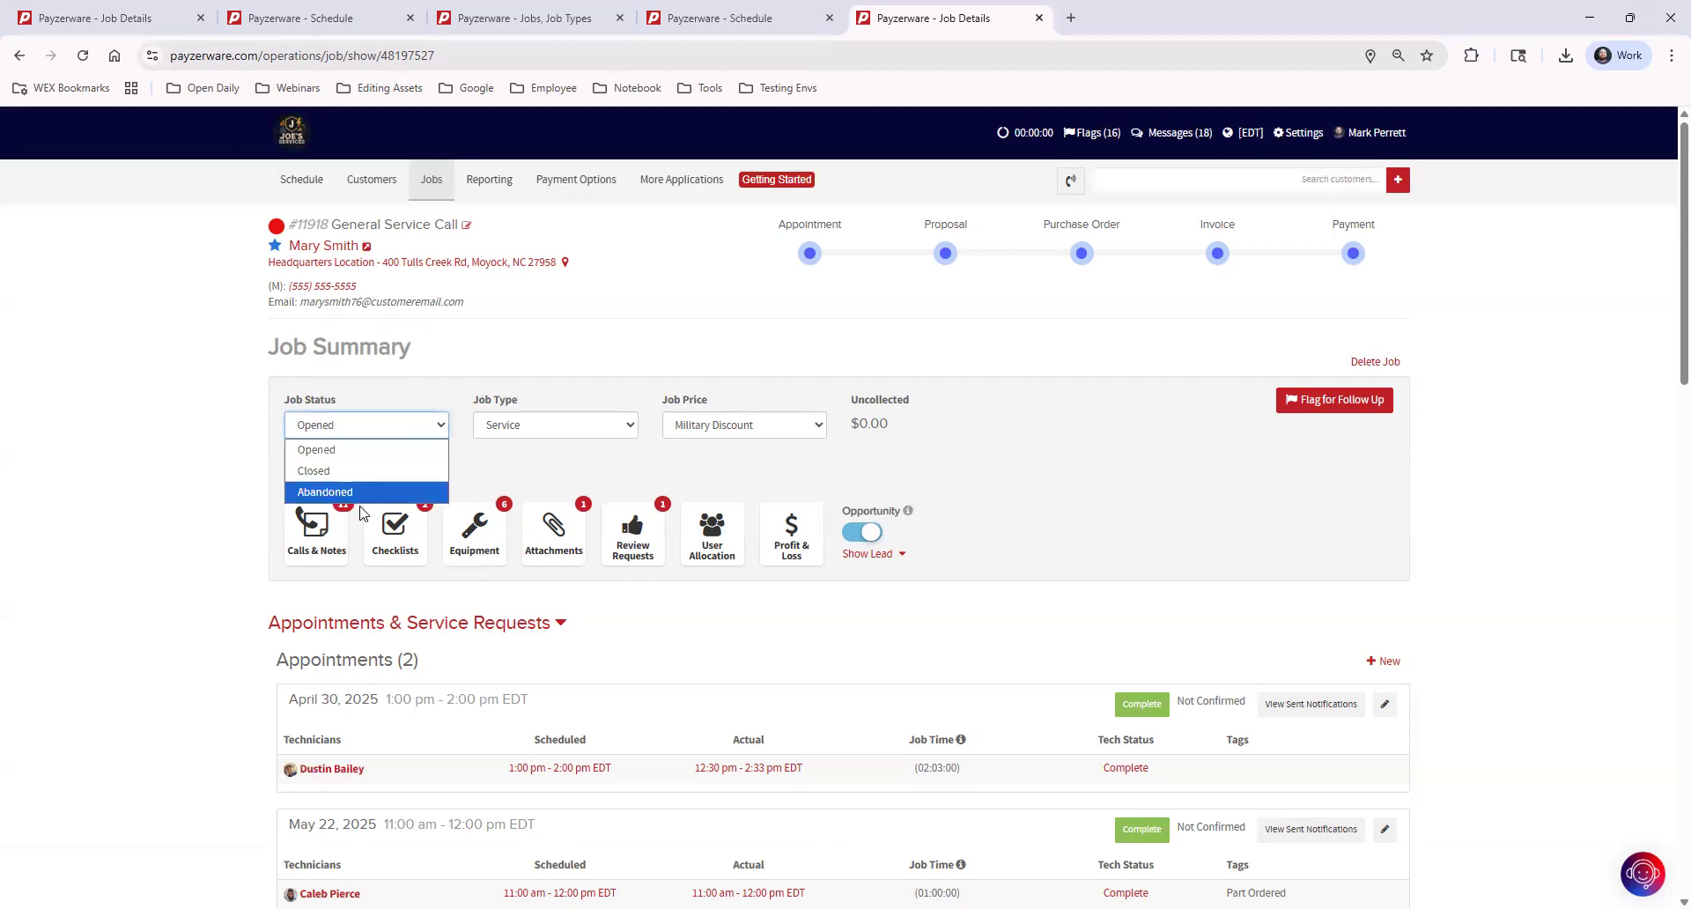
{"action": "left_click", "coordinate": [531, 467]}
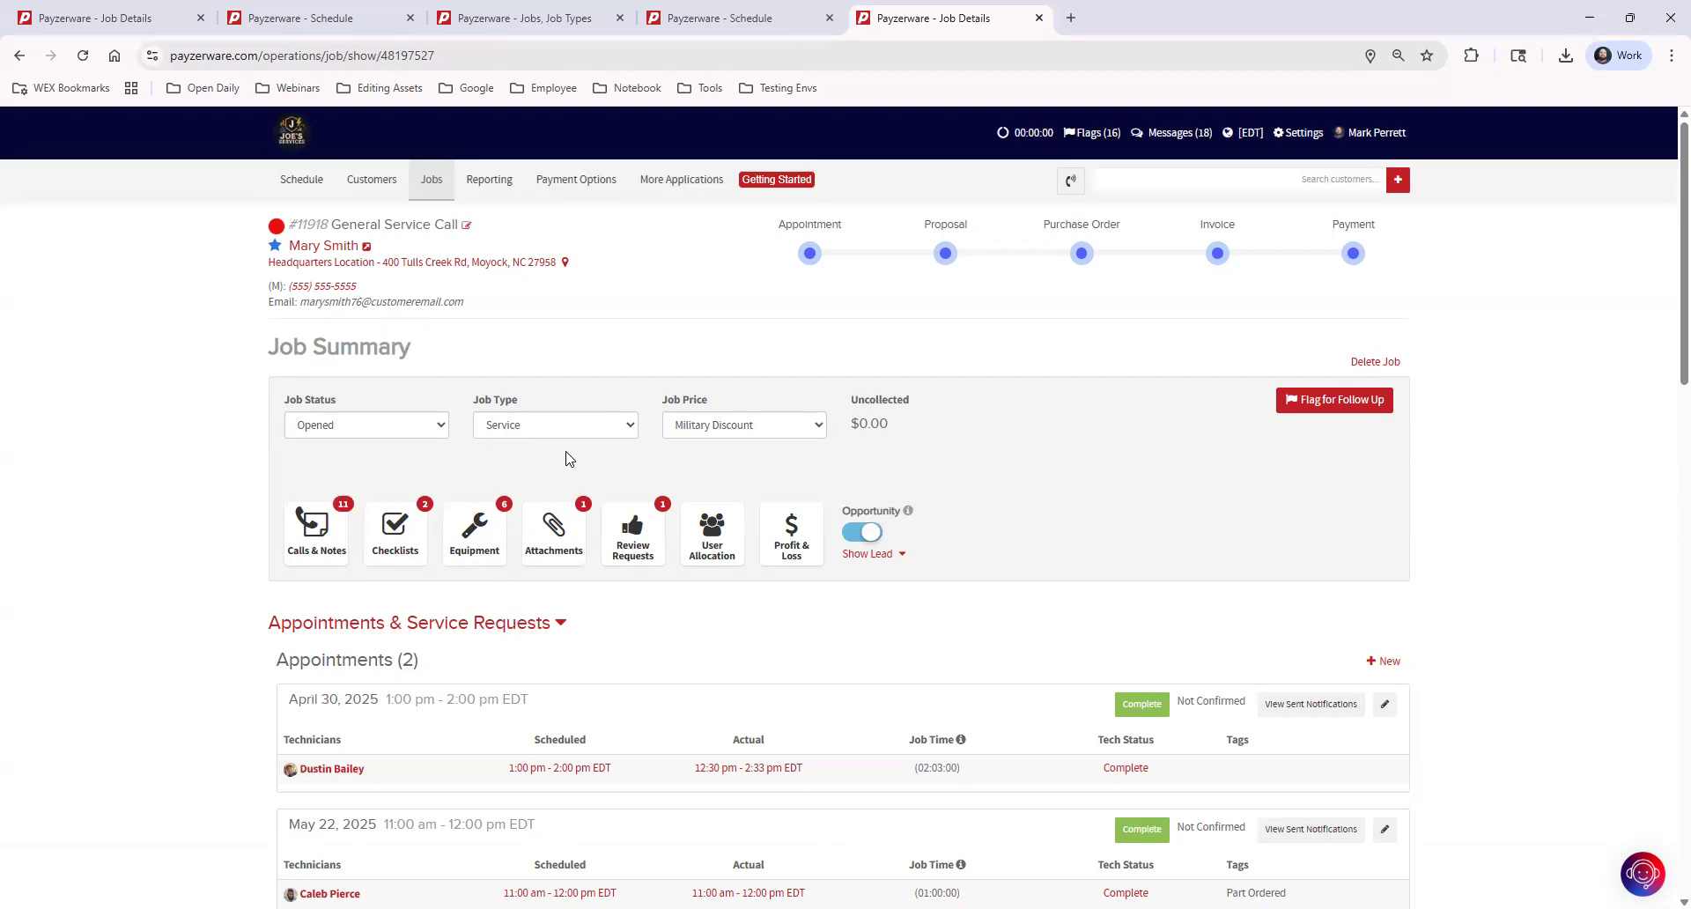
Set the job price to Standard Price, check the customer's active maintenance plans, and change the price to Maintenance Plan Price
{"action": "left_click", "coordinate": [769, 428]}
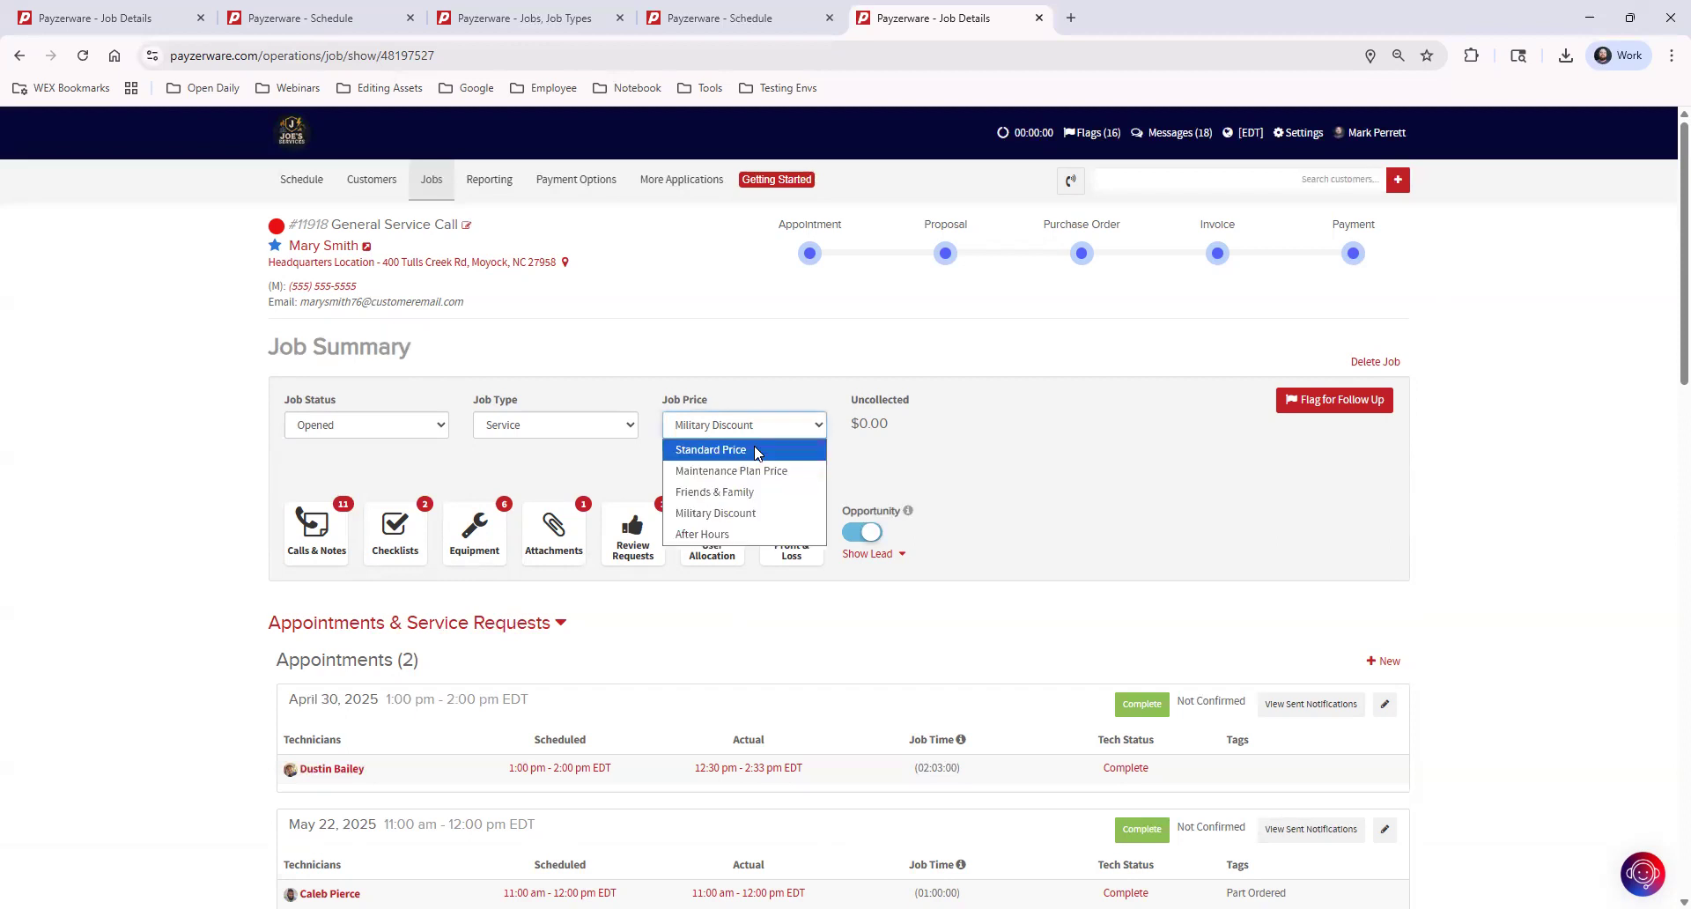
{"action": "left_click", "coordinate": [757, 452]}
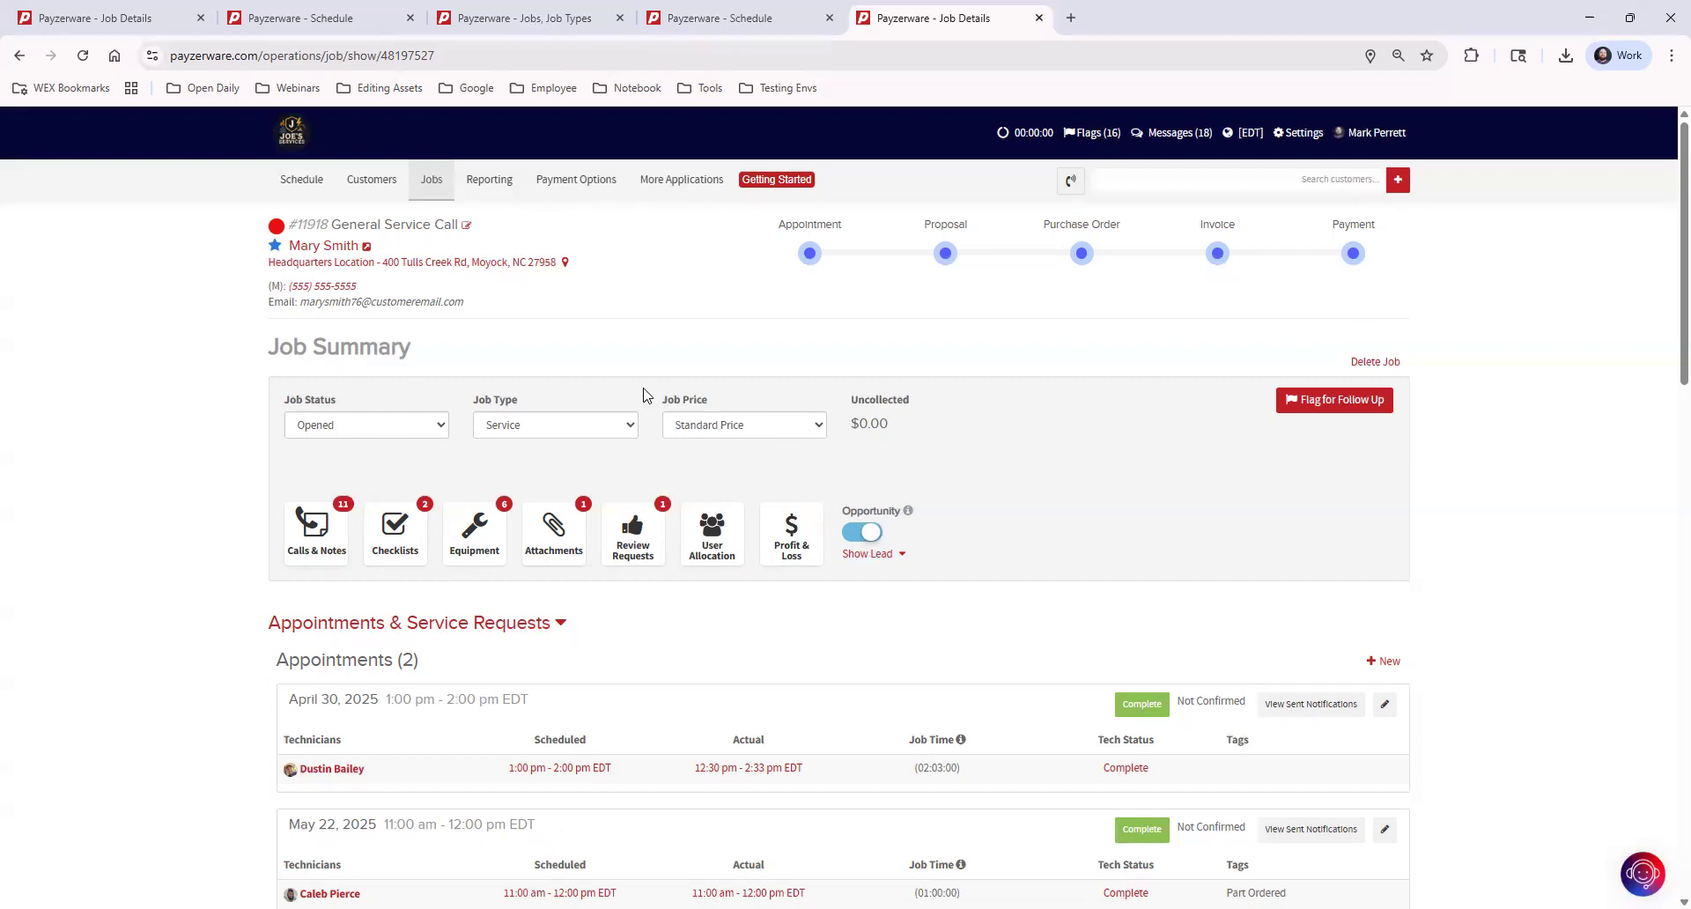
{"action": "mouse_move", "coordinate": [275, 252]}
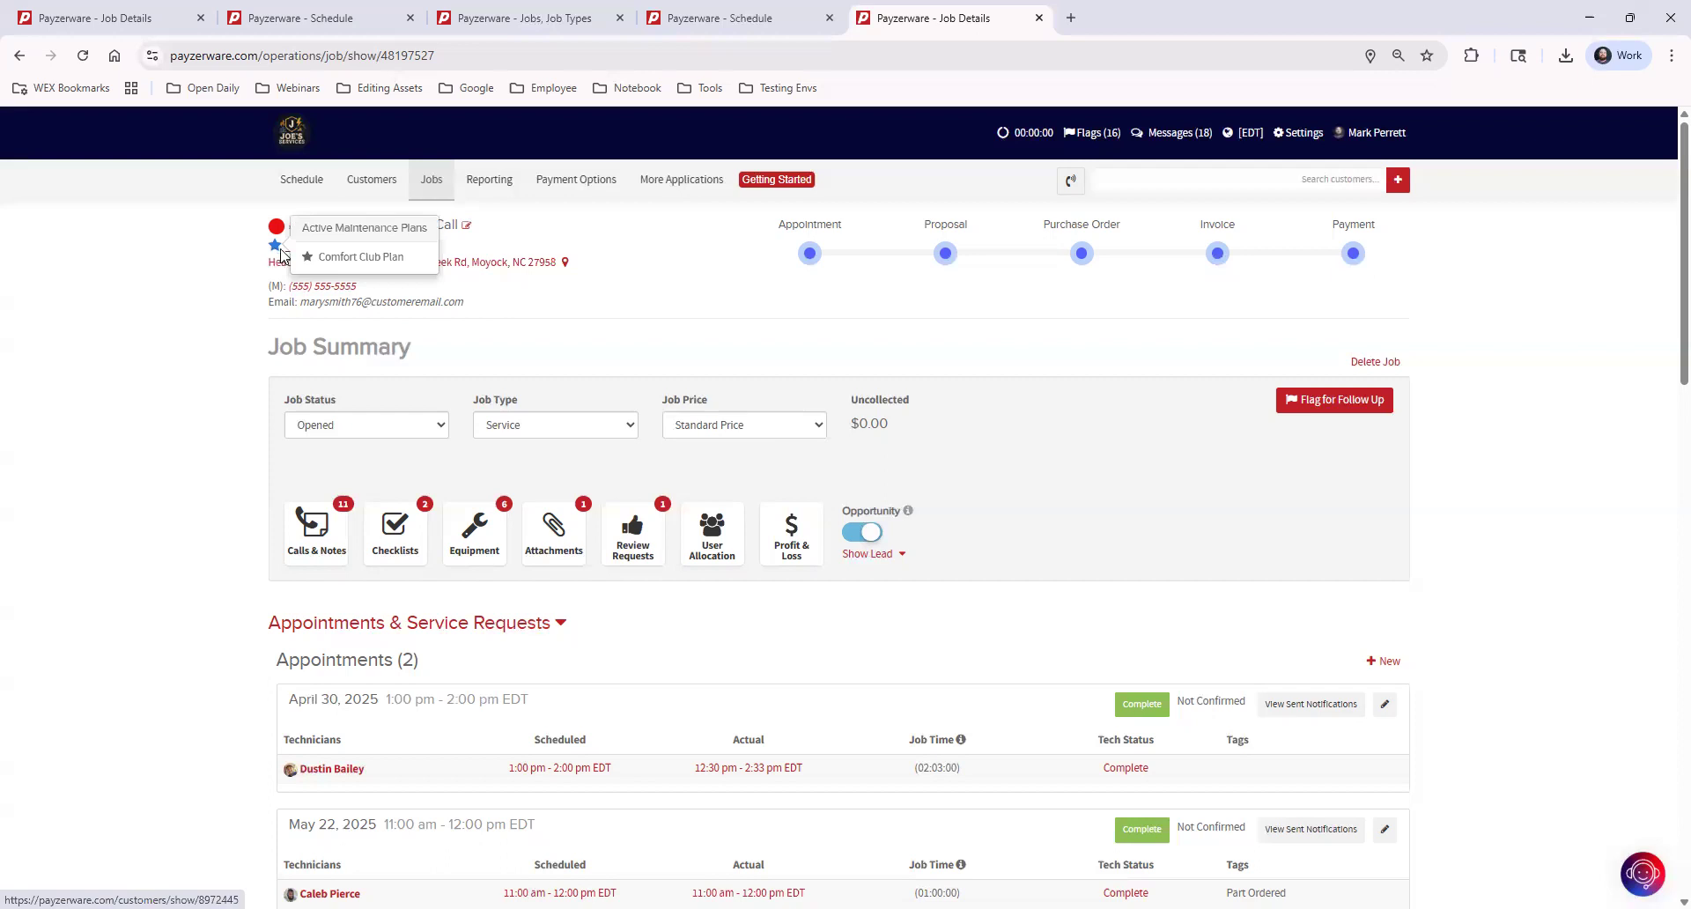
{"action": "left_click", "coordinate": [729, 424]}
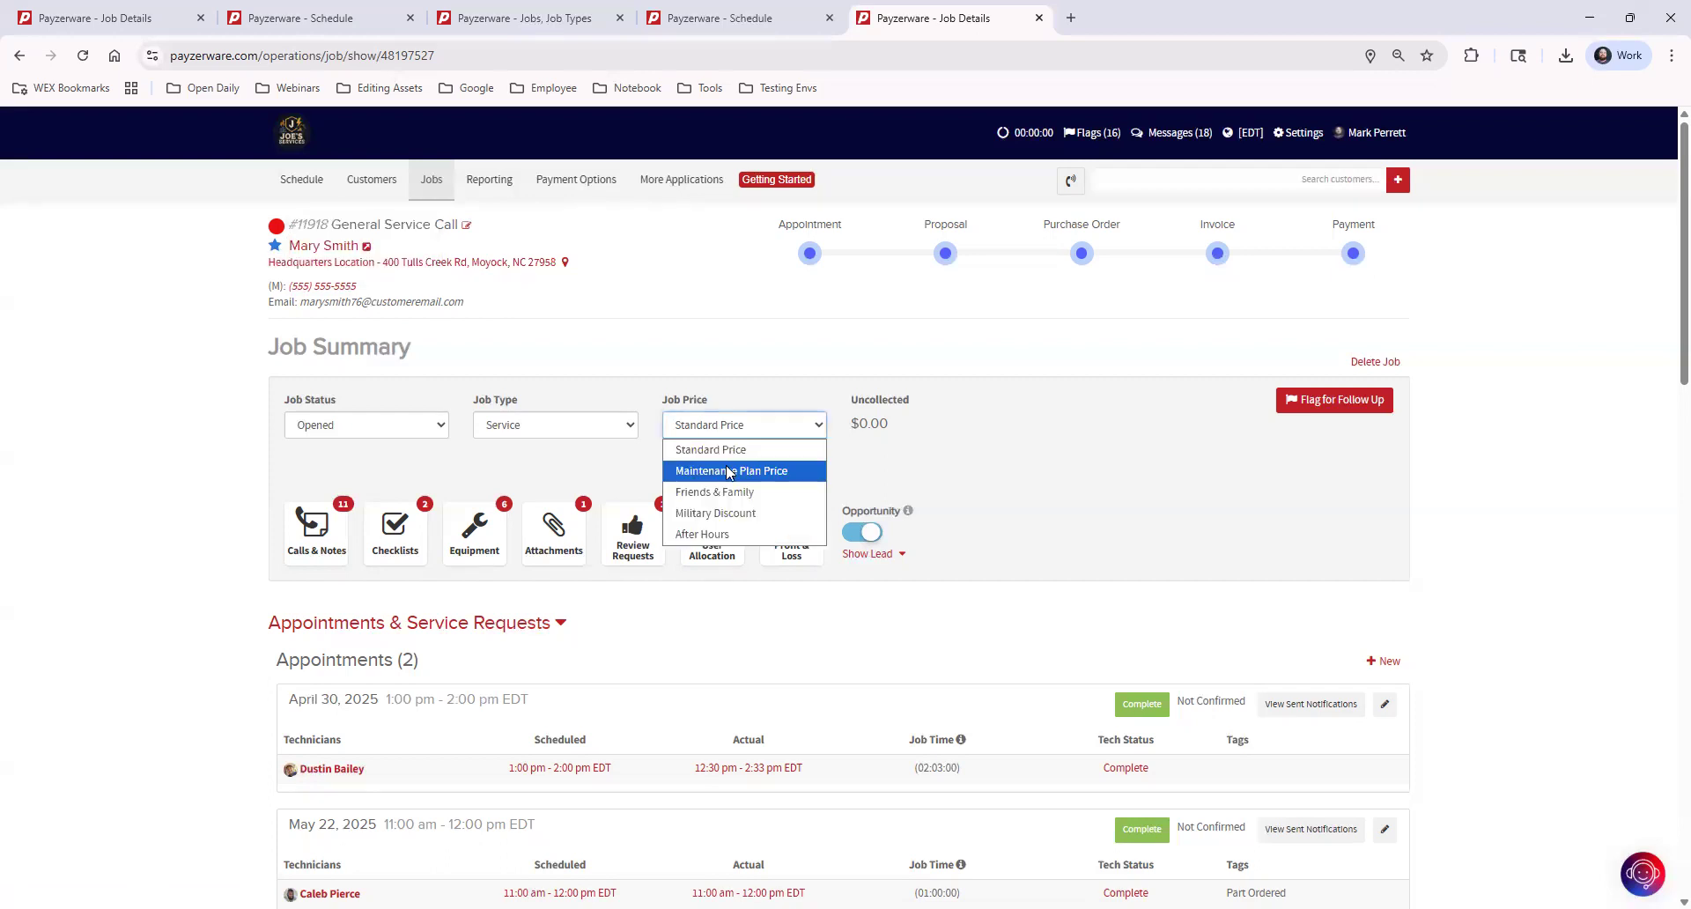
{"action": "left_click", "coordinate": [727, 471]}
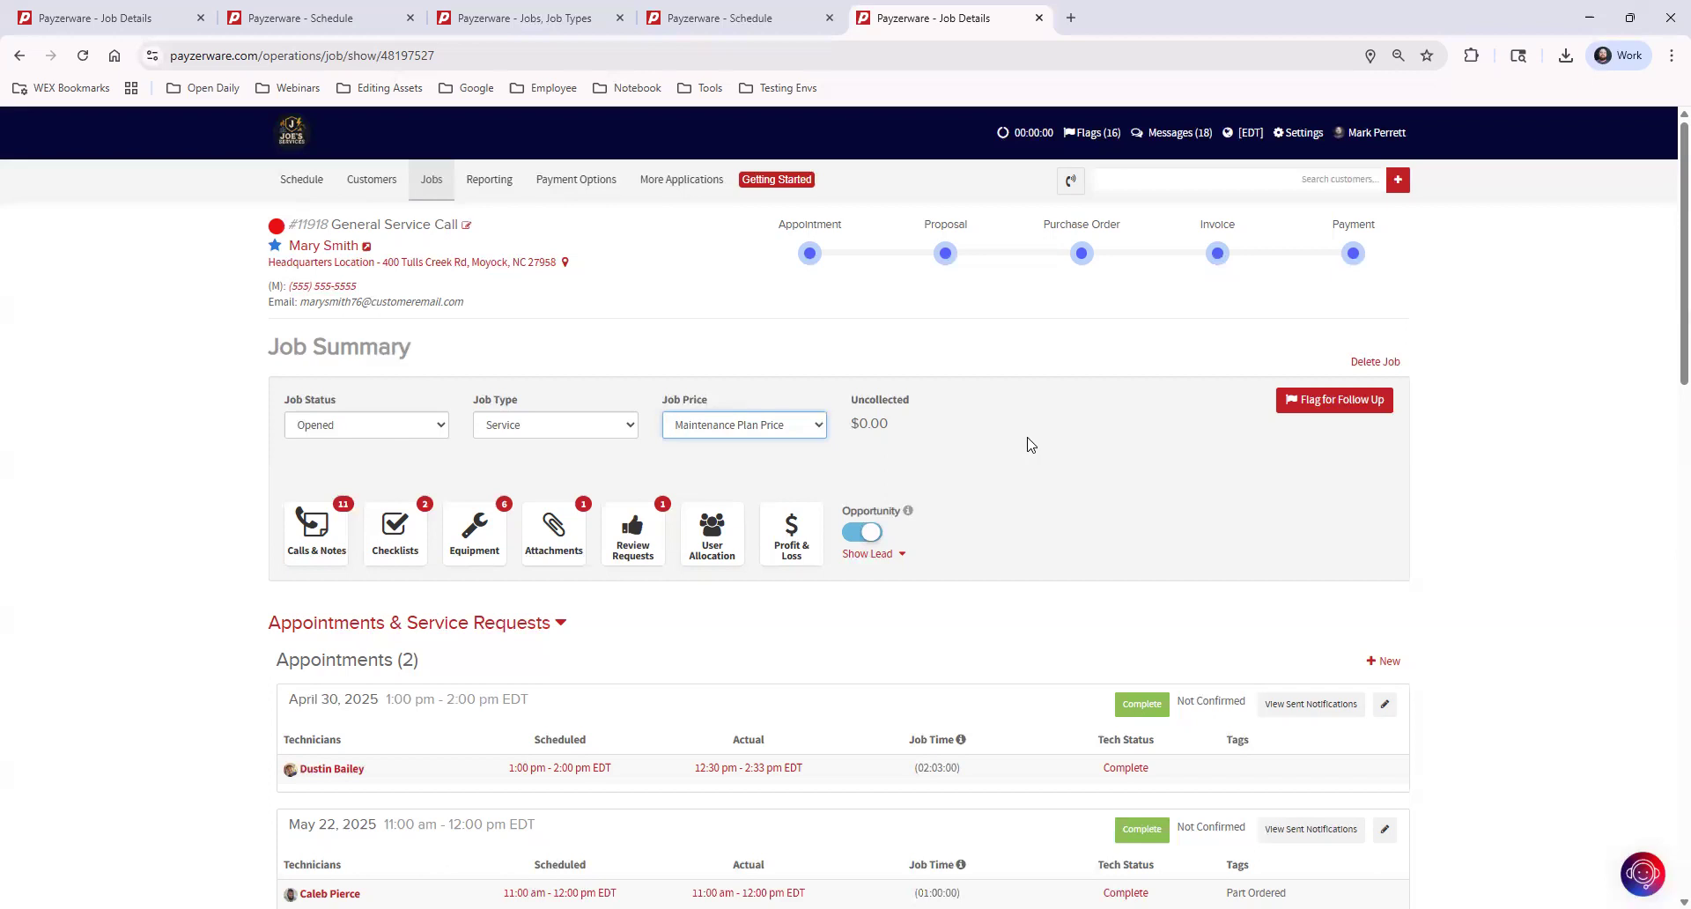
{"action": "left_click", "coordinate": [747, 431]}
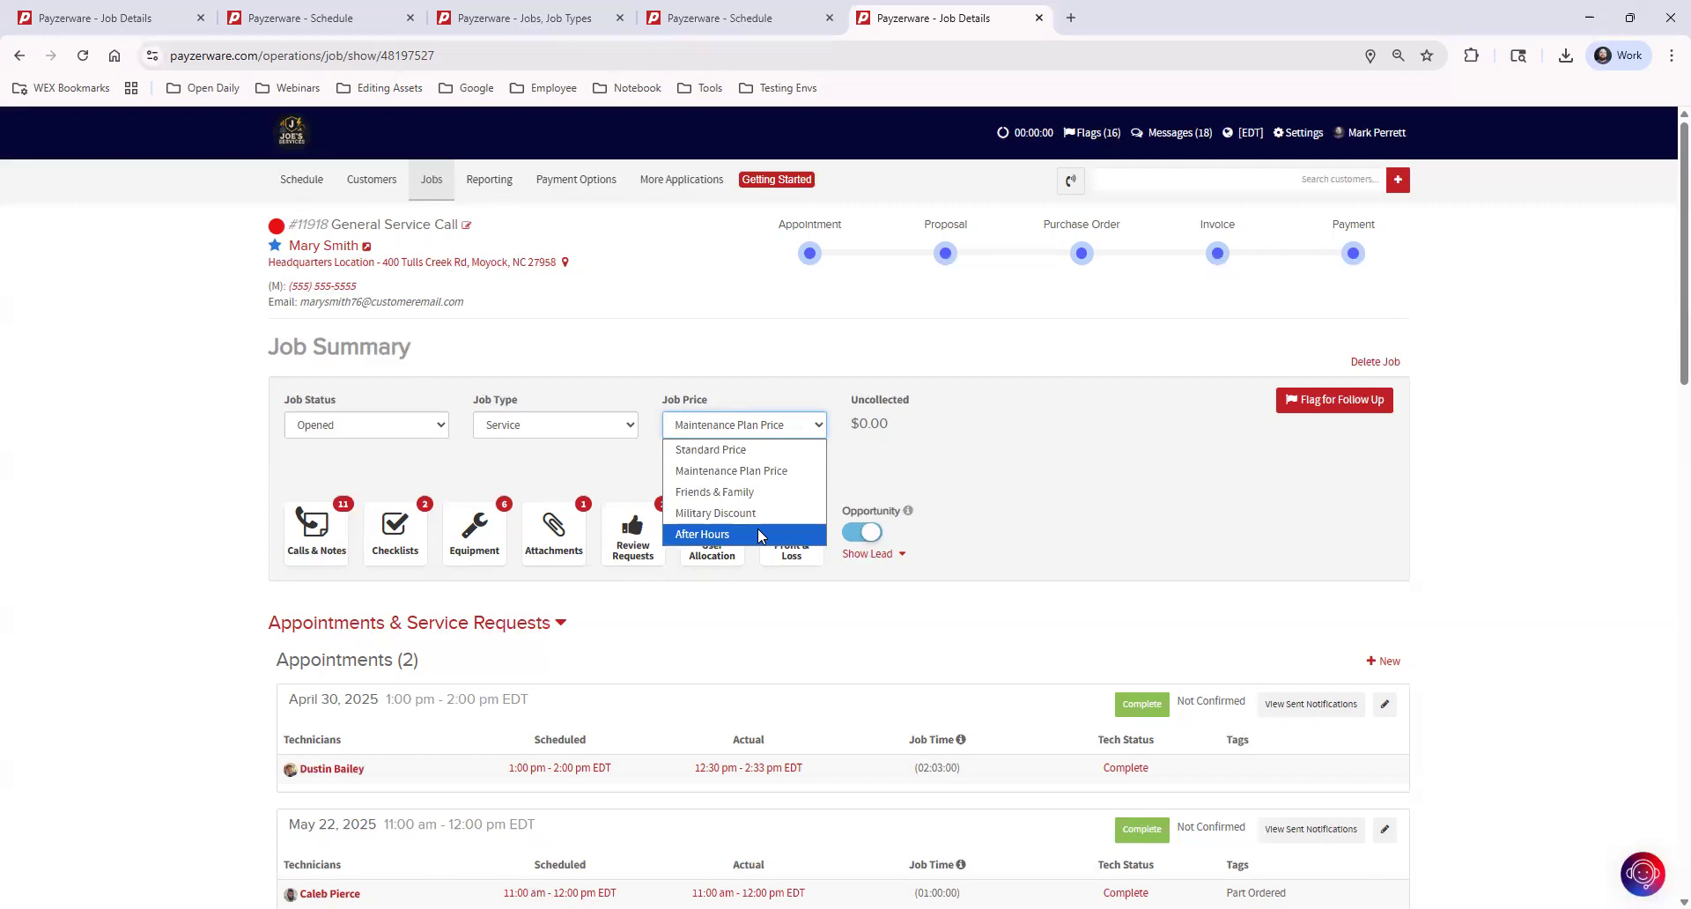
{"action": "left_click", "coordinate": [704, 428]}
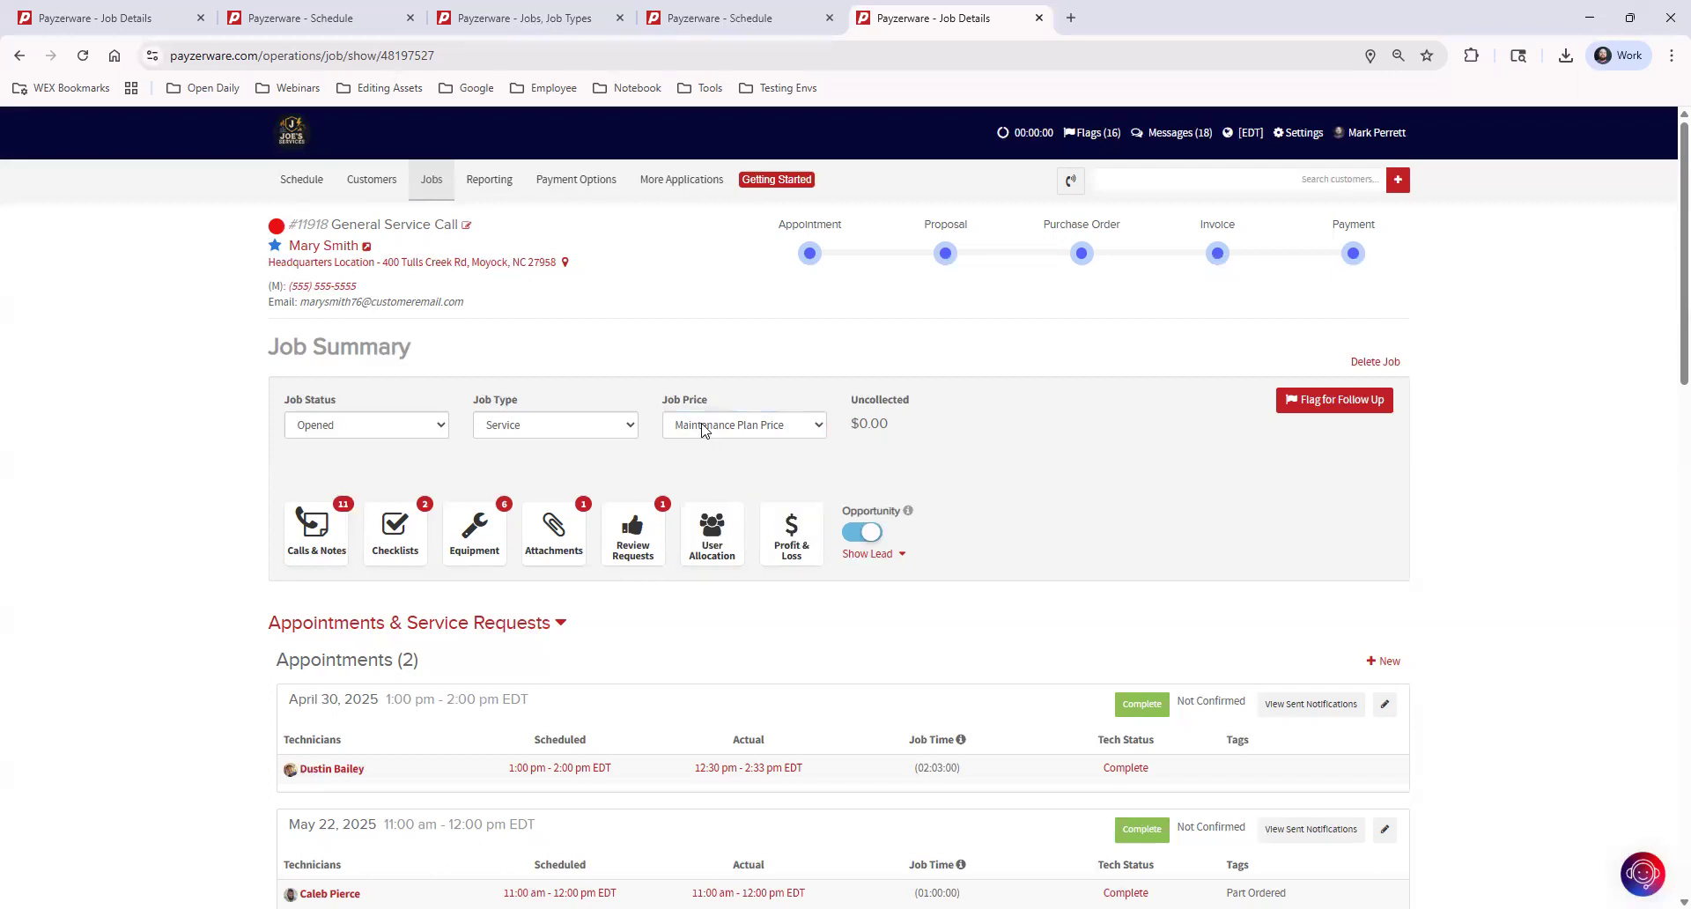
Open the price book's Pricing Defaults page in a separate browser tab
{"action": "left_click", "coordinate": [695, 180]}
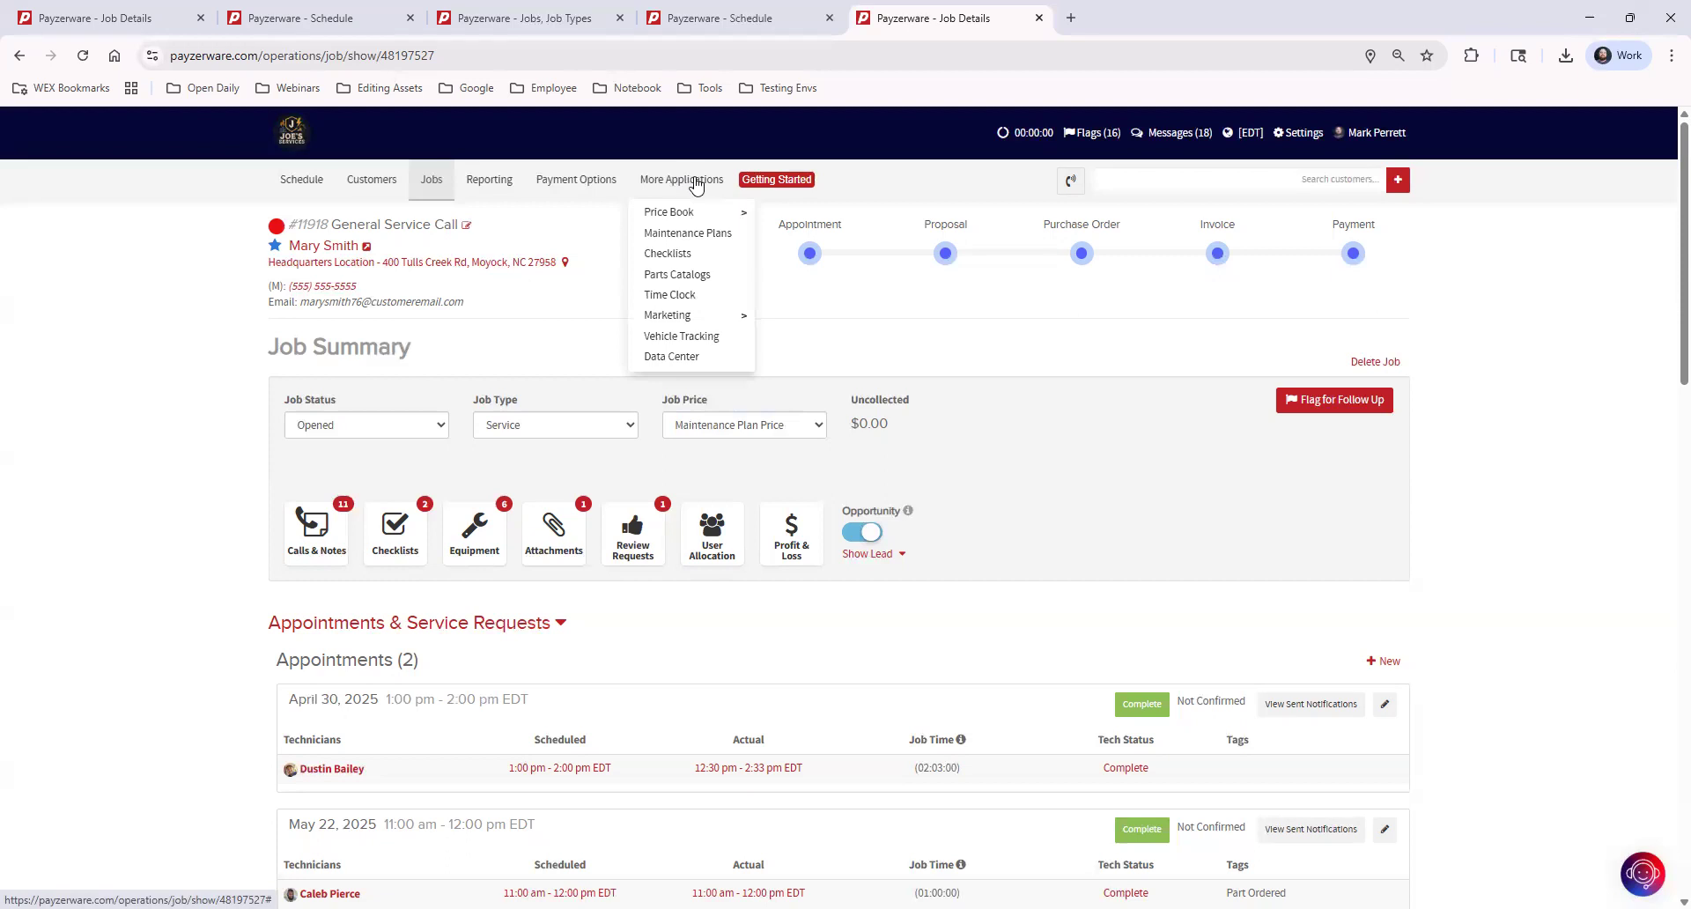
{"action": "mouse_move", "coordinate": [702, 215]}
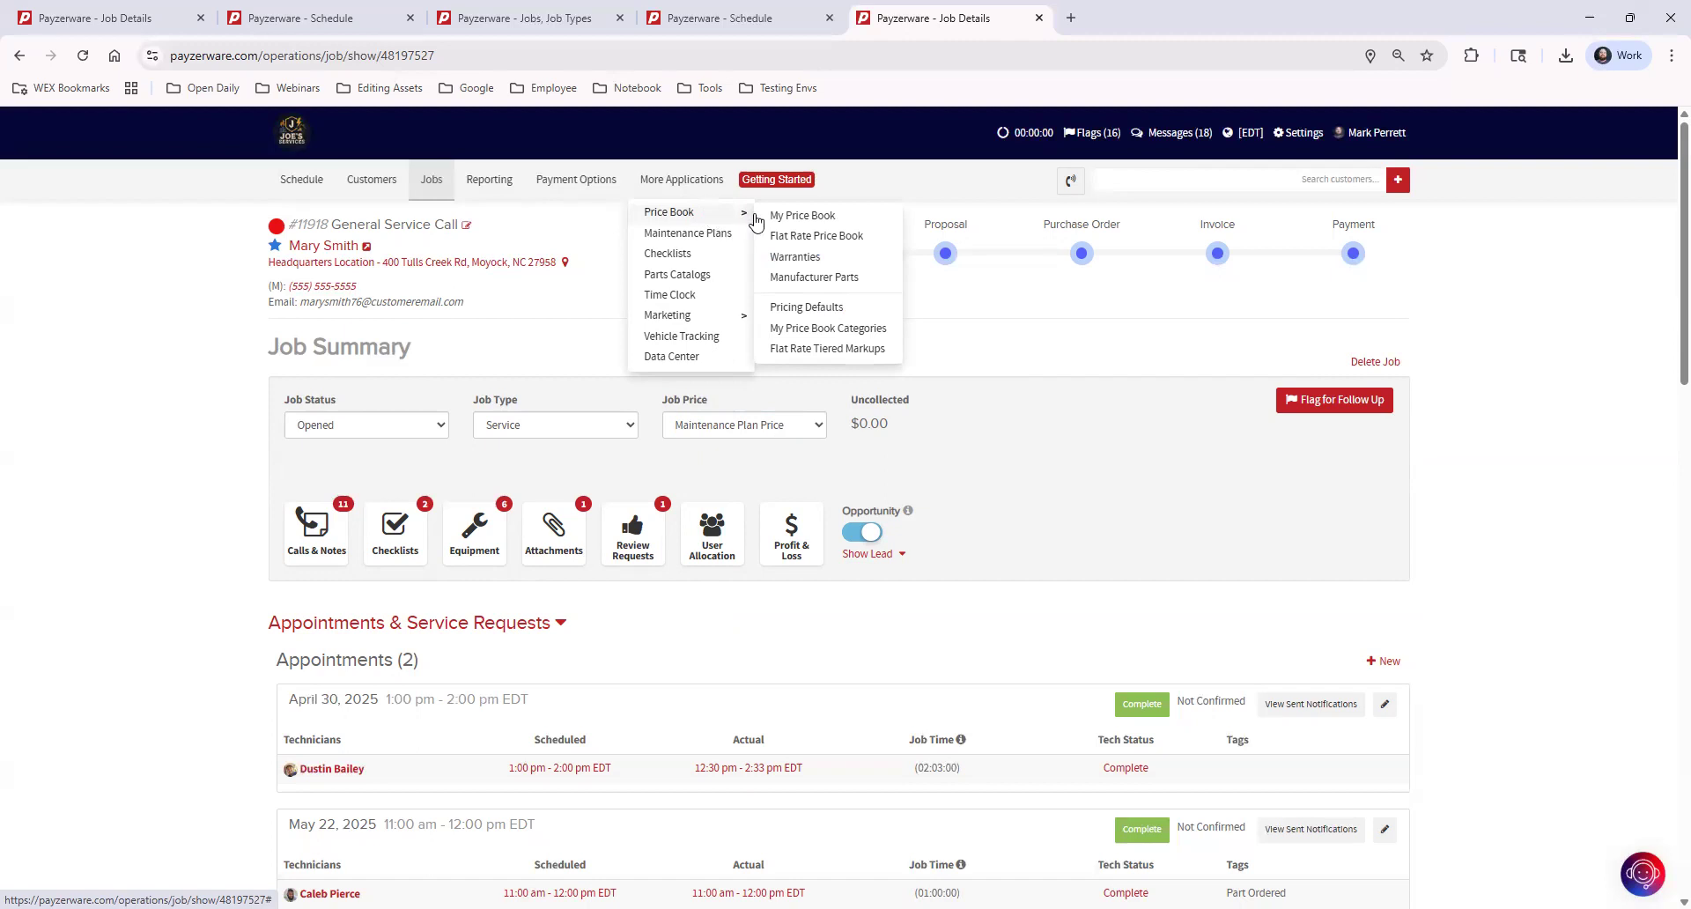
{"action": "left_click", "coordinate": [836, 307], "text": "ctrl"}
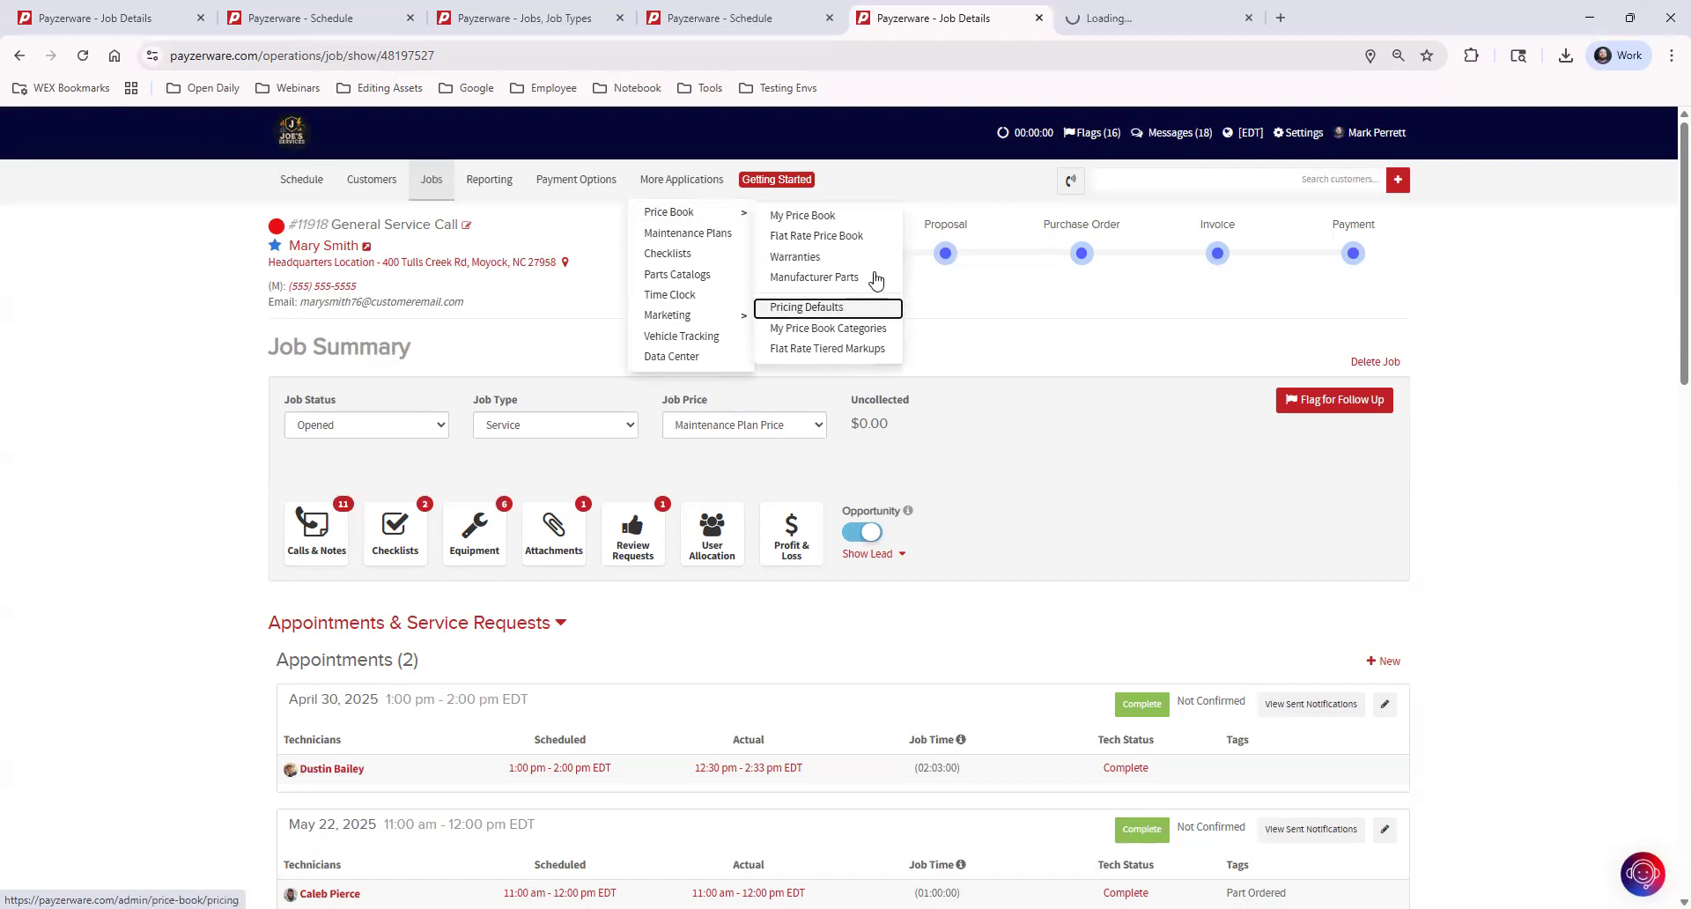
{"action": "left_click", "coordinate": [1135, 36]}
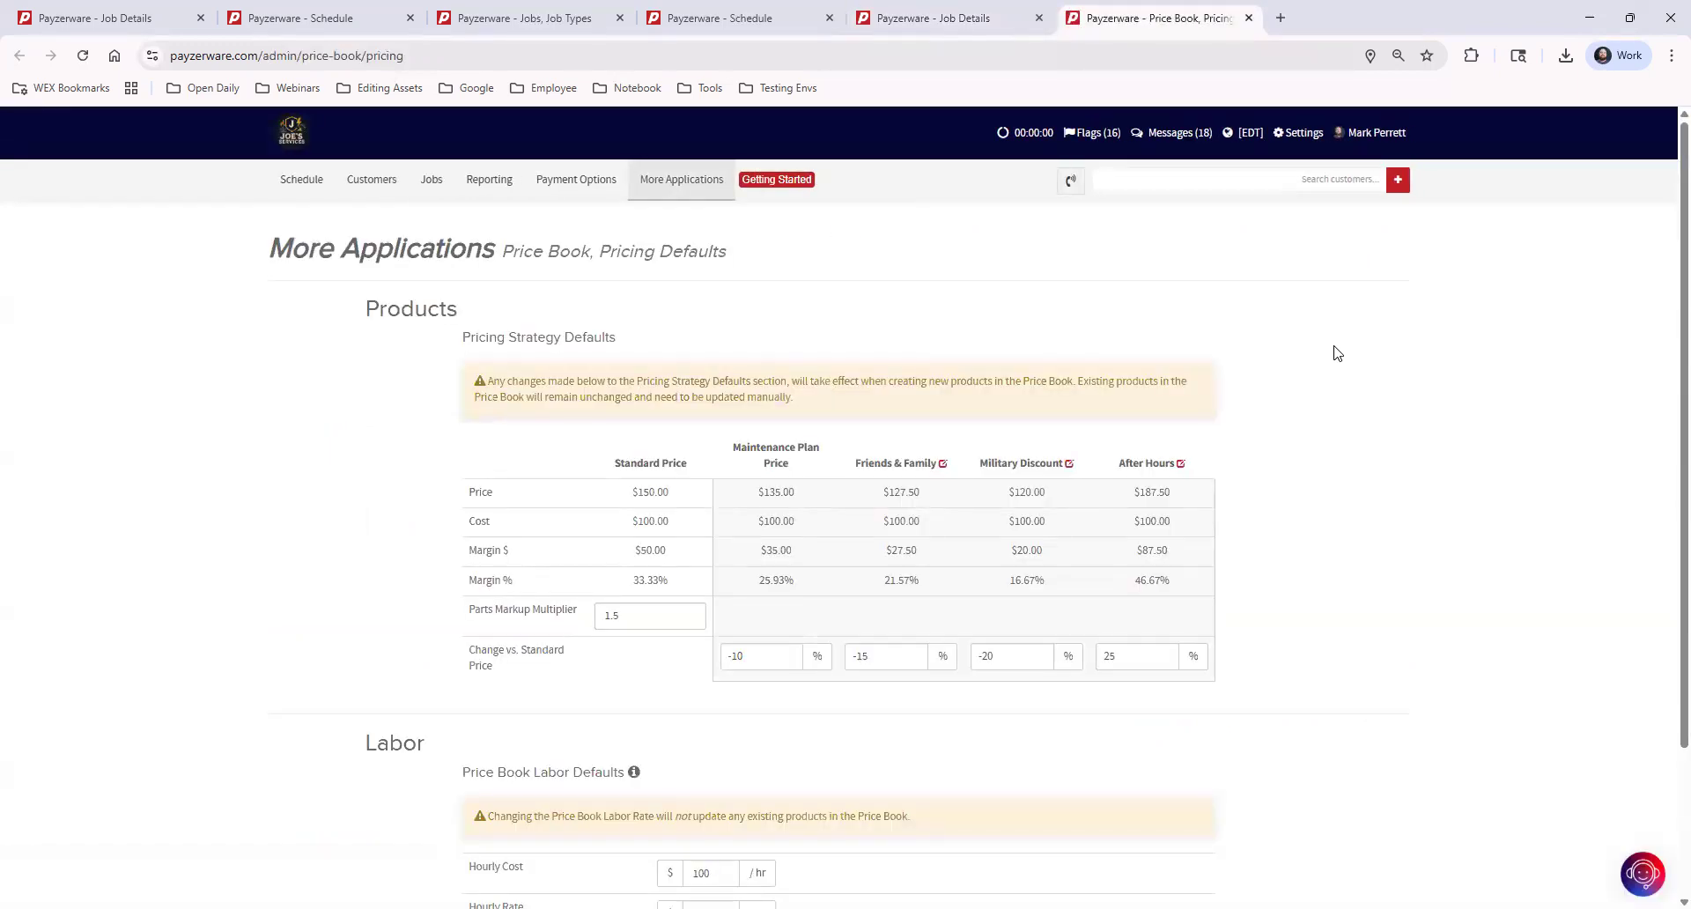
Examine the editable Friends & Family price level name and the percentage change versus standard price for Friends & Family and After Hours
{"action": "left_click", "coordinate": [944, 467]}
{"action": "triple_click", "coordinate": [926, 458]}
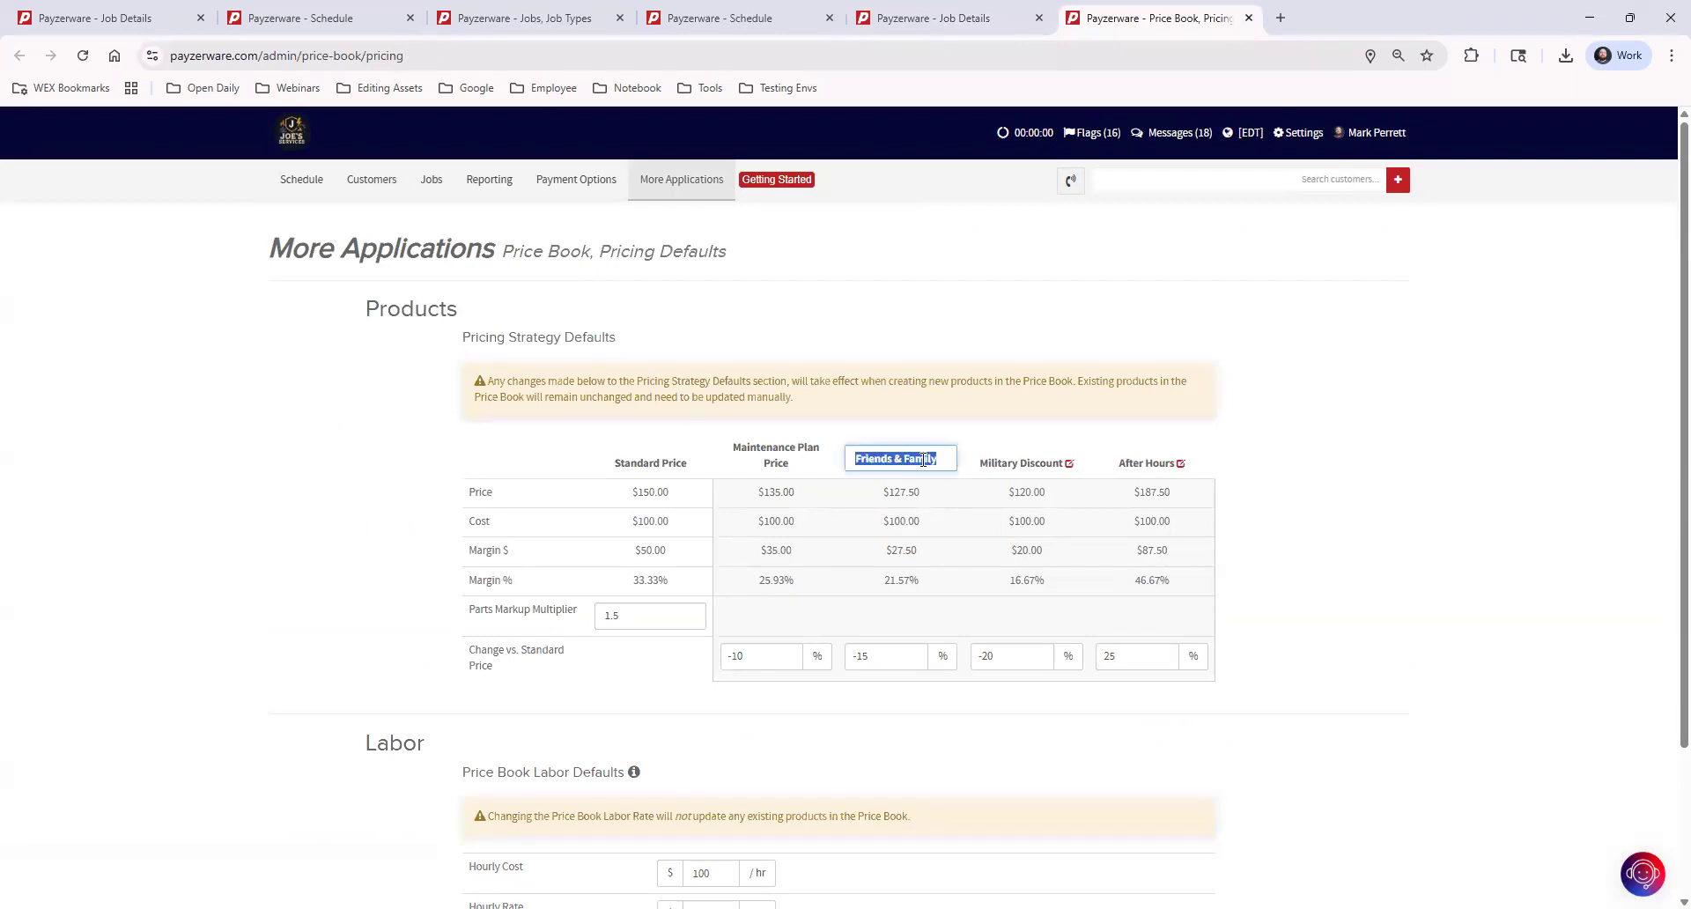
{"action": "left_click", "coordinate": [1402, 466]}
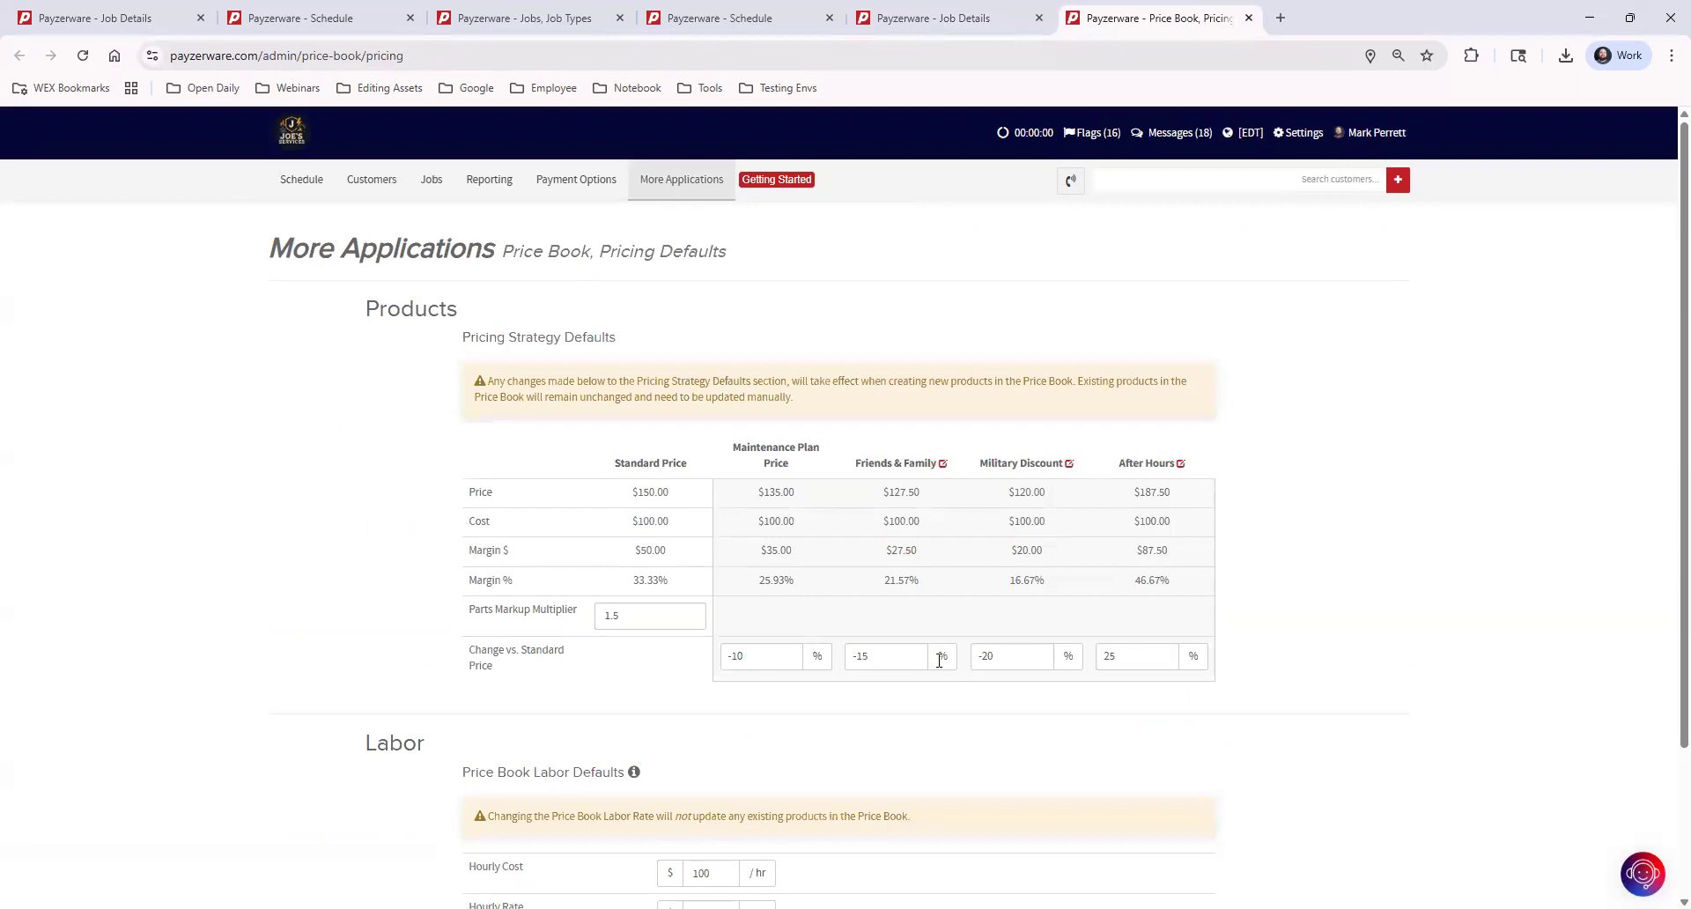
{"action": "triple_click", "coordinate": [872, 656]}
{"action": "left_click", "coordinate": [914, 712]}
{"action": "triple_click", "coordinate": [1142, 656]}
{"action": "left_click", "coordinate": [1152, 750]}
Return to the job details browser tab and set the job price first to Military Discount, then back to Standard Price
{"action": "left_click", "coordinate": [922, 22]}
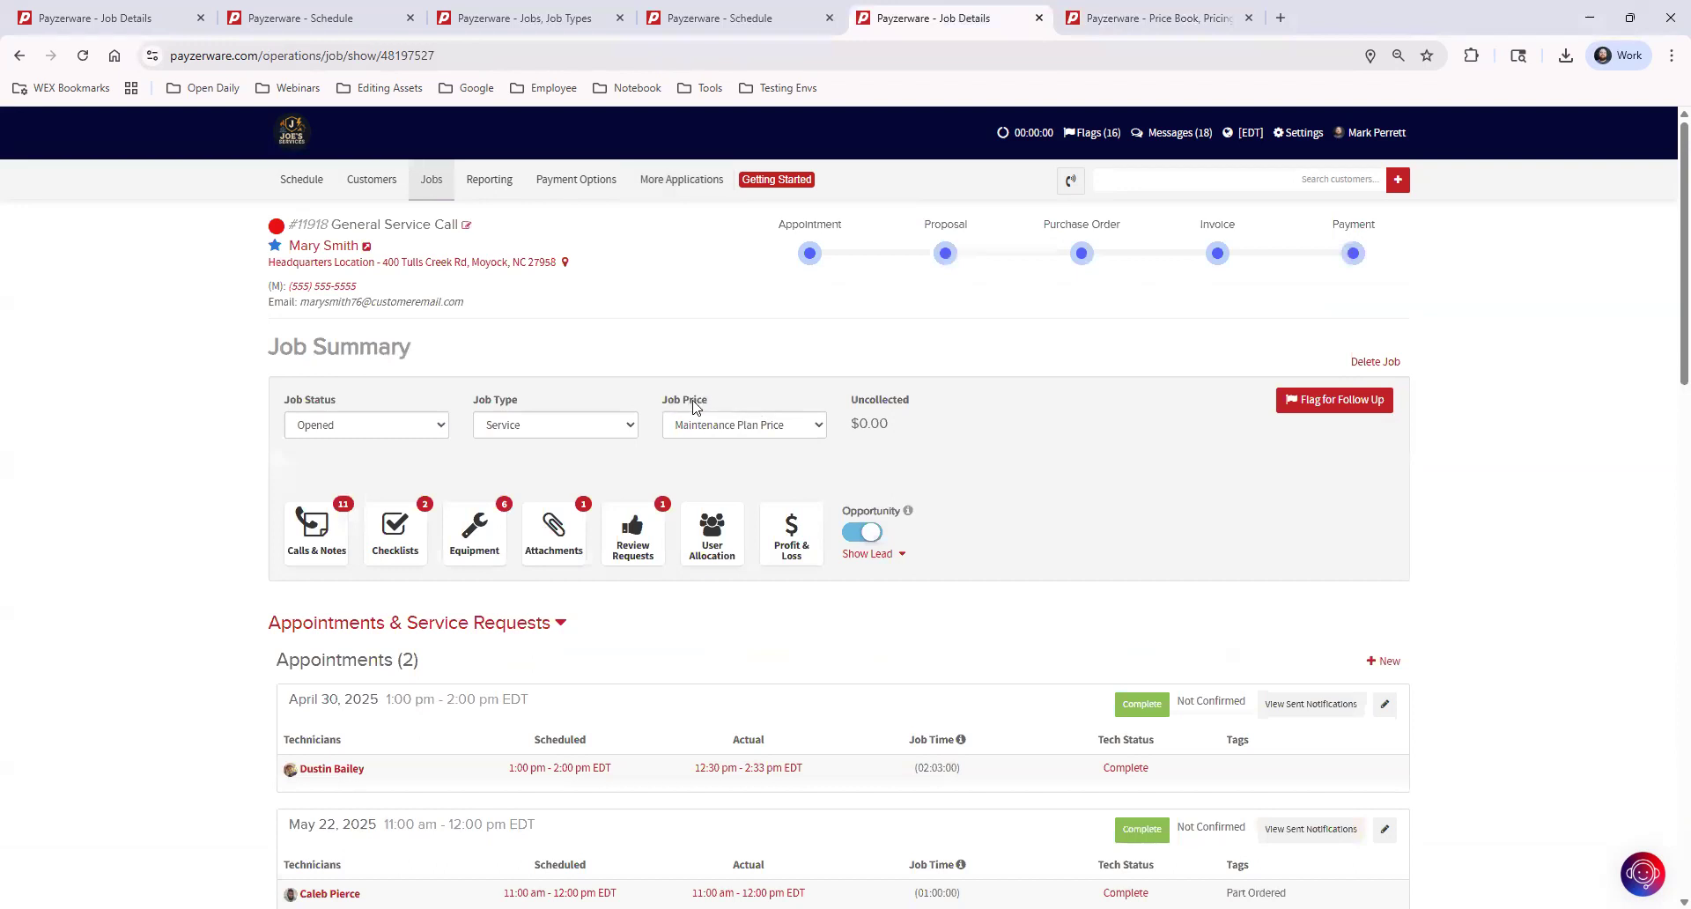
{"action": "left_click", "coordinate": [755, 424]}
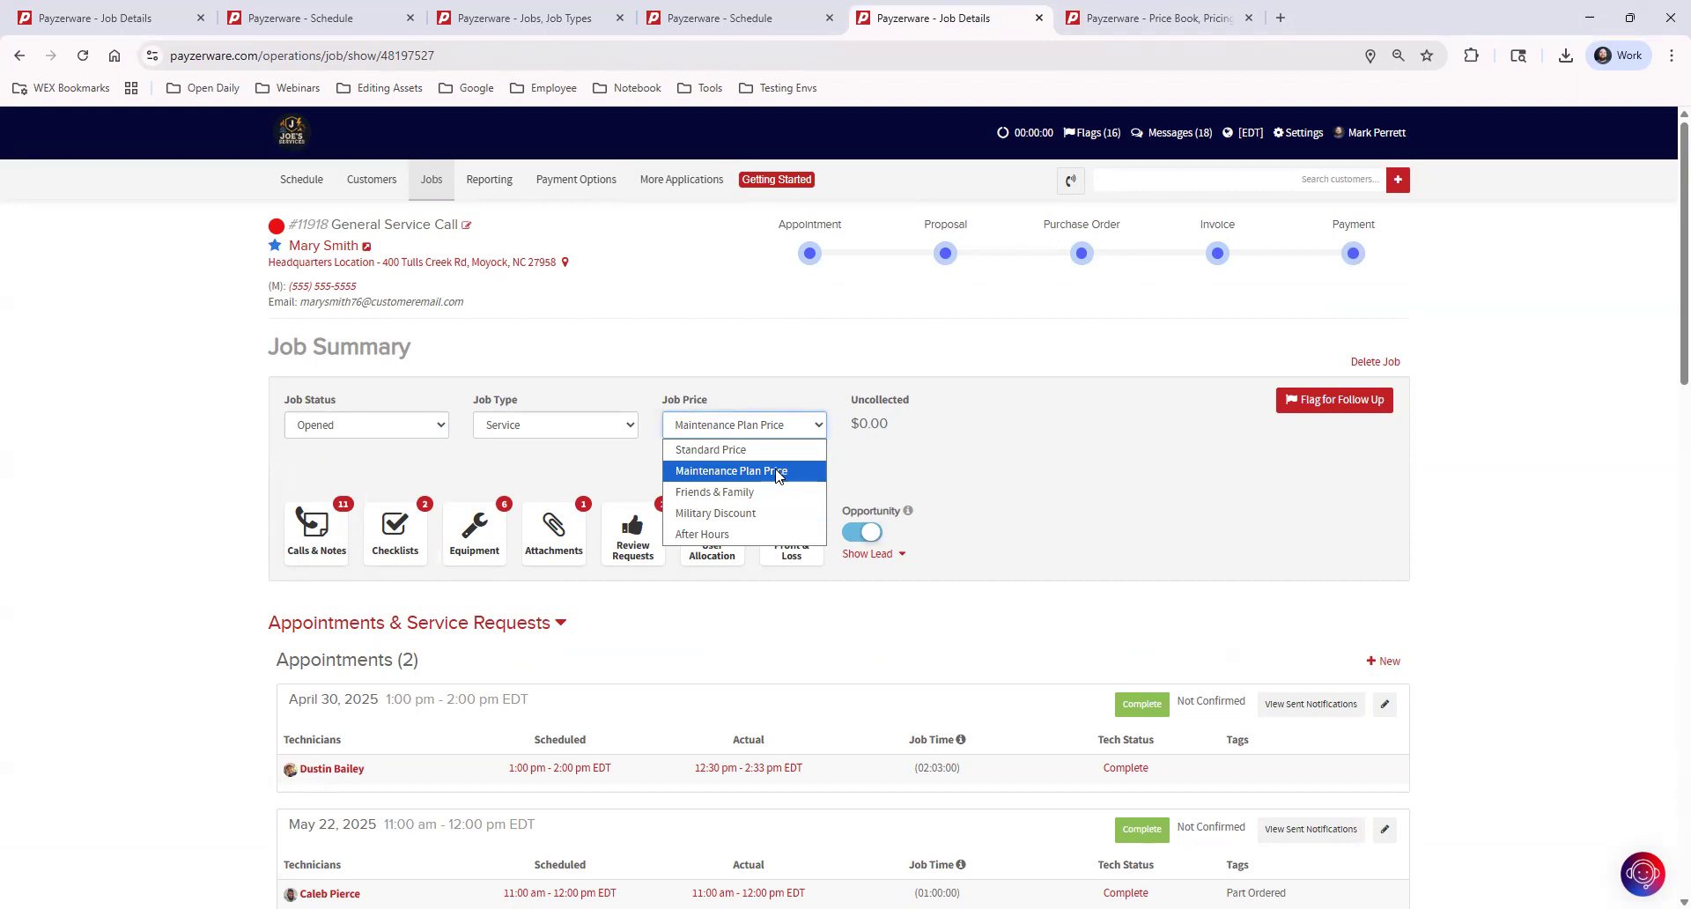
{"action": "left_click", "coordinate": [770, 516]}
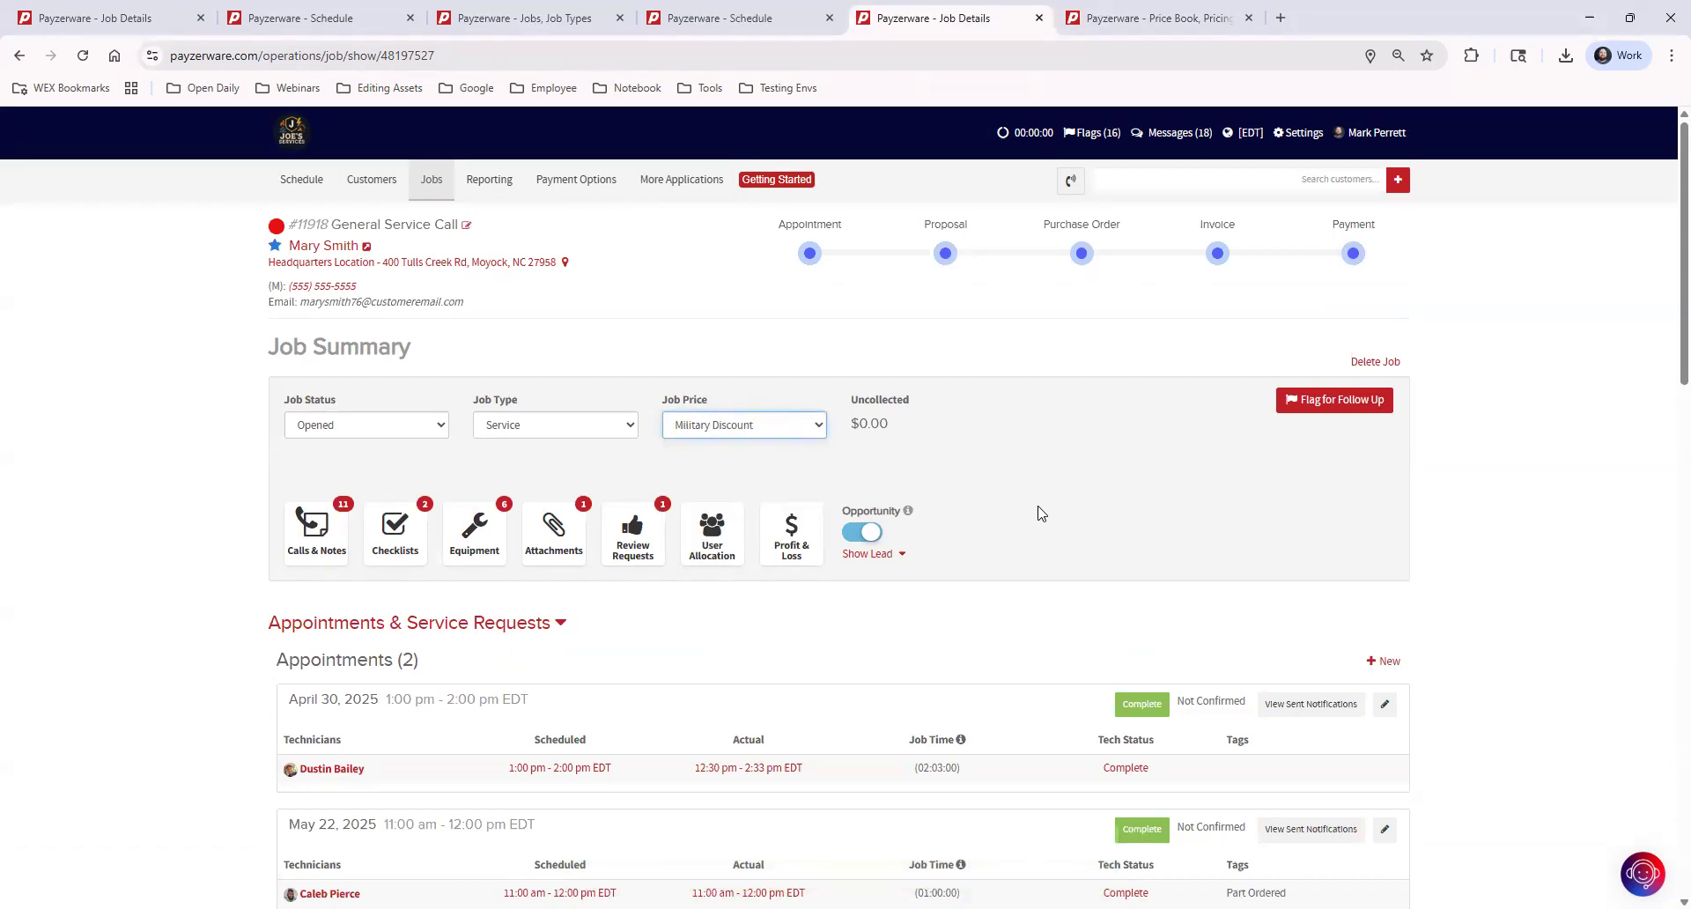
{"action": "left_click", "coordinate": [729, 430]}
{"action": "left_click", "coordinate": [727, 451]}
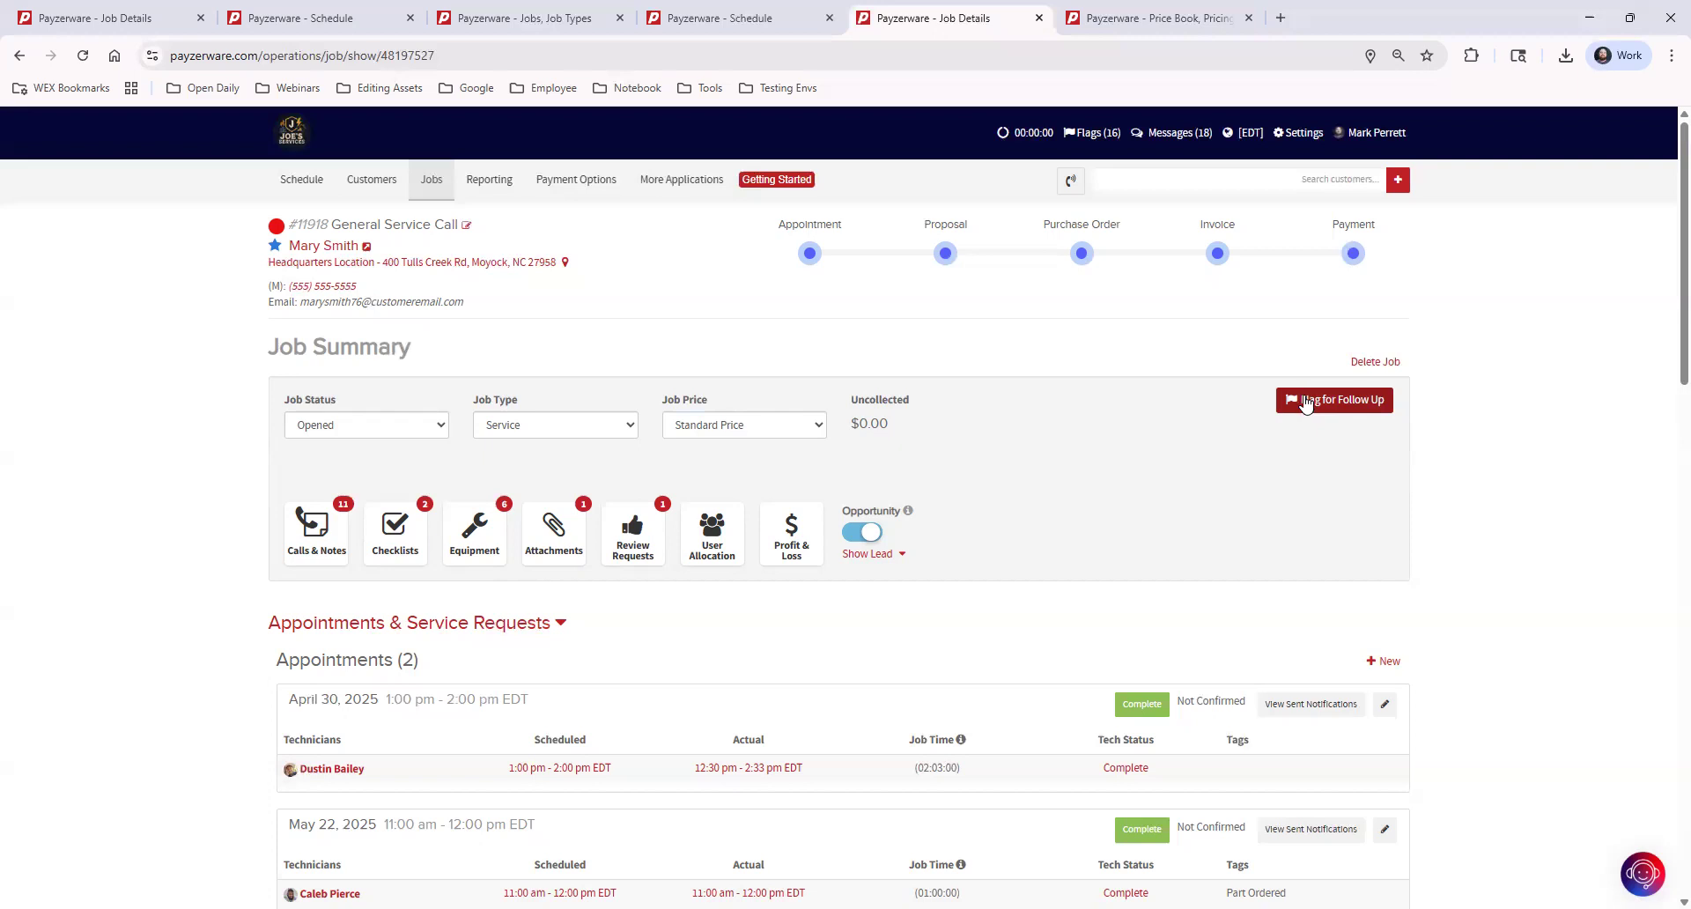
Start a follow-up flag for the General Service Call job with the follow-up type Part Order
{"action": "left_click", "coordinate": [1314, 403]}
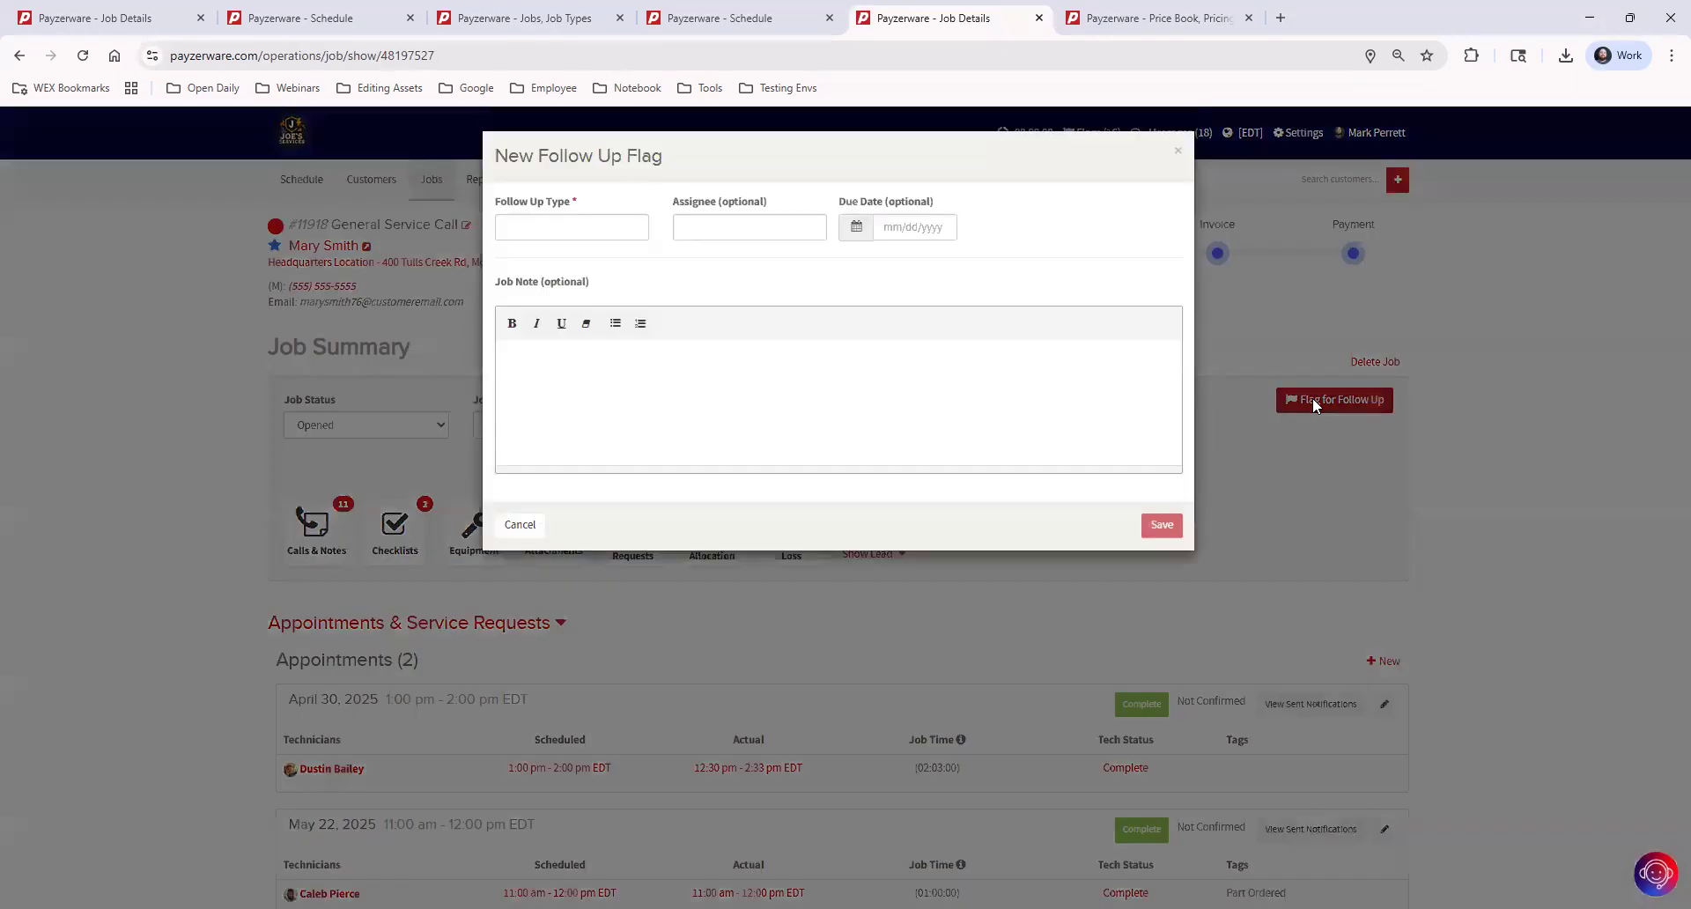
{"action": "left_click", "coordinate": [562, 227]}
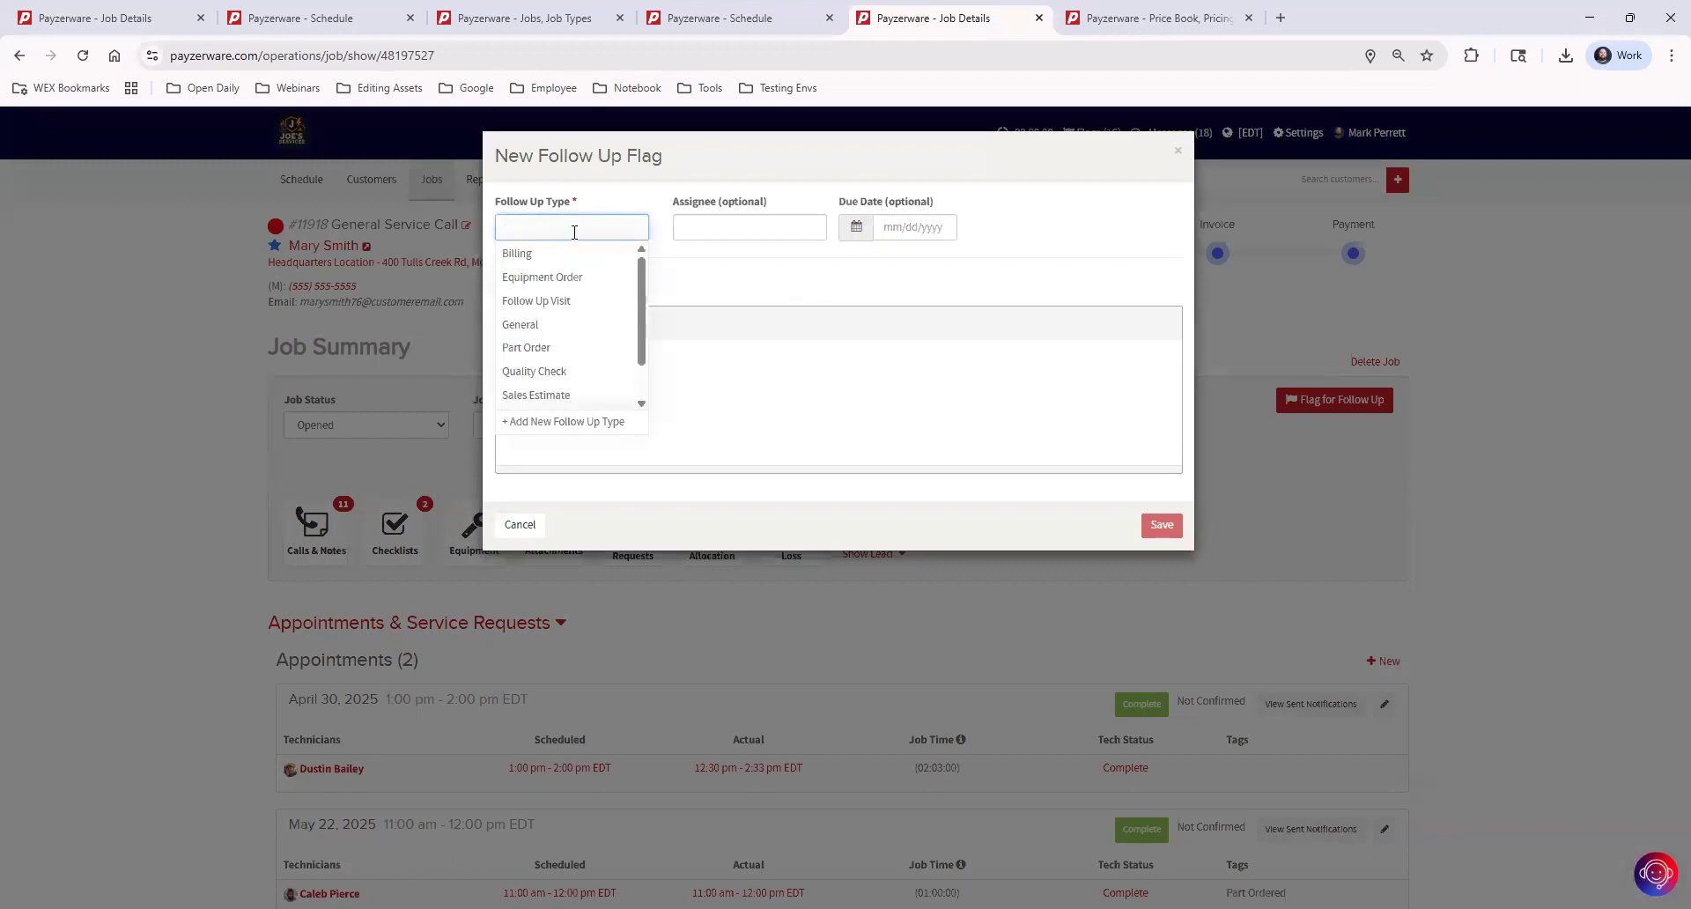
{"action": "left_click", "coordinate": [560, 349]}
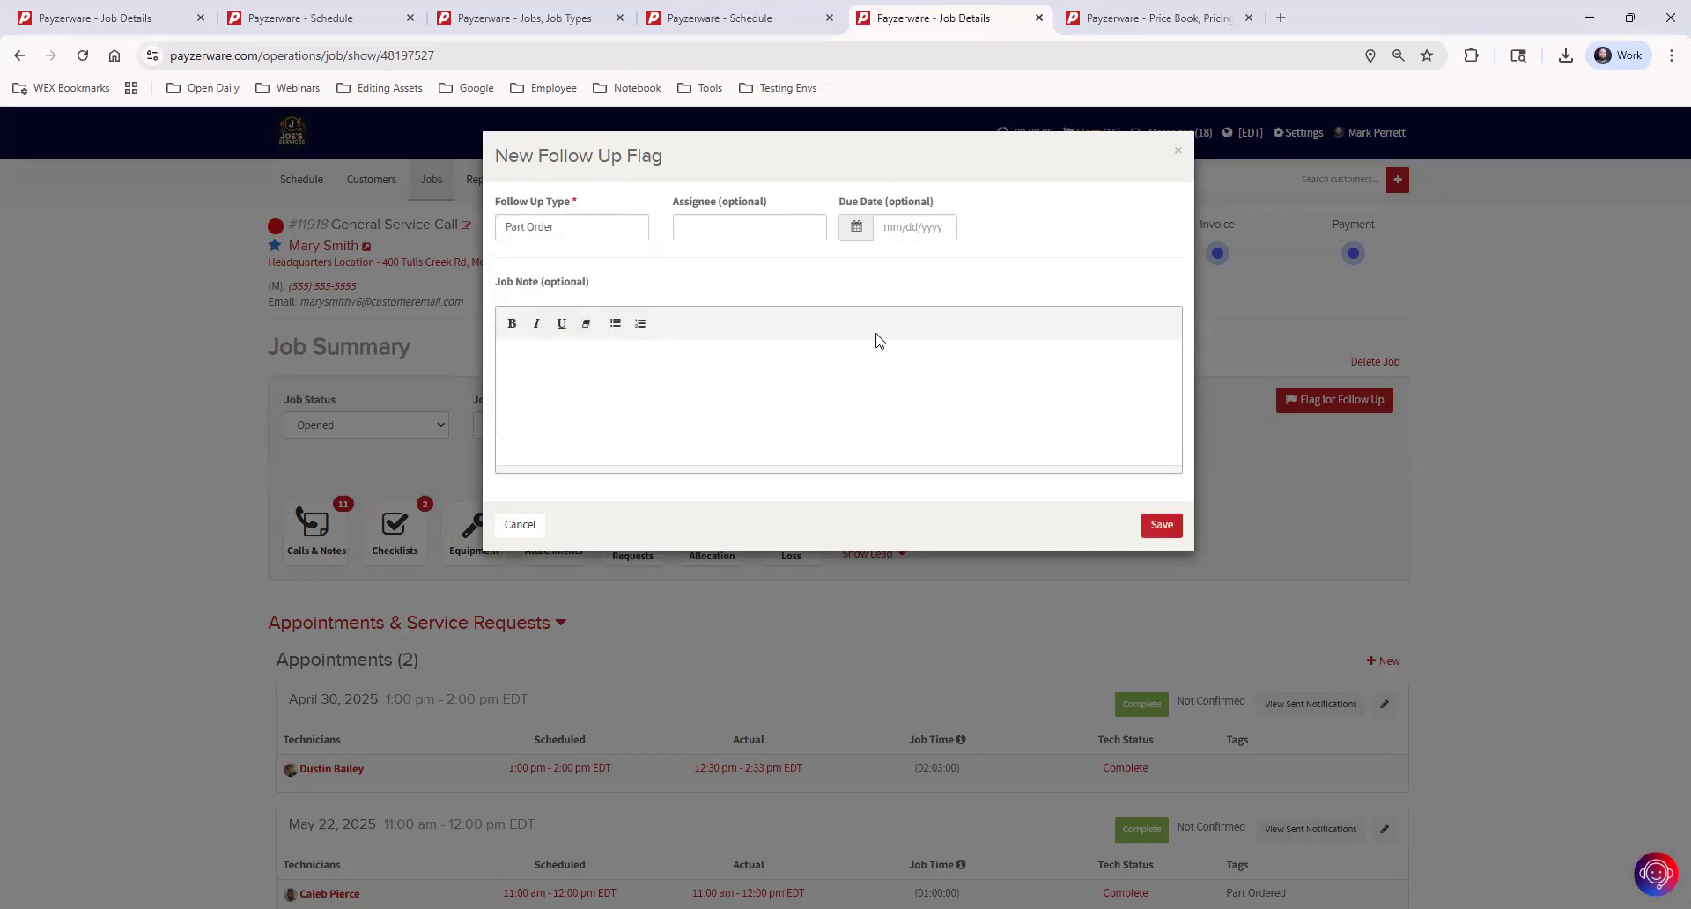
Add the job note "5-8 Need pet HS8392, ordered, will be here monday." to the new follow-up flag and save it
{"action": "left_click", "coordinate": [770, 373]}
{"action": "type", "text": "5-8 Need pet HS8392, ordered, will be the"}
{"action": "key", "text": "BackSpace"}
{"action": "key", "text": "BackSpace"}
{"action": "key", "text": "BackSpace"}
{"action": "type", "text": "here monday."}
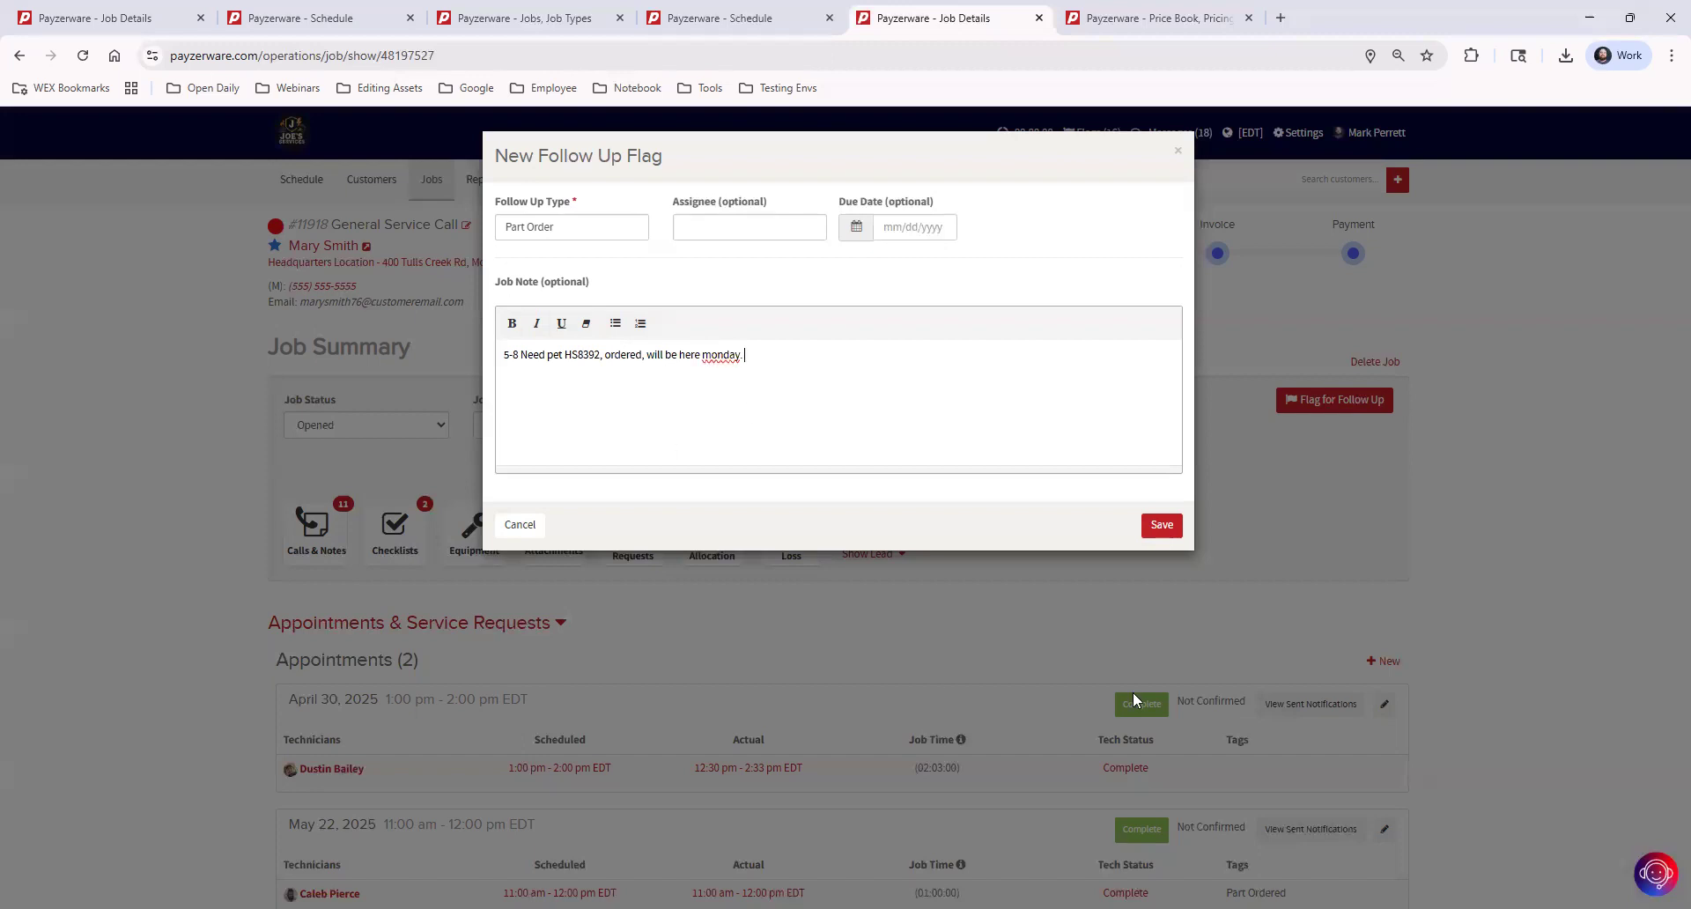
{"action": "left_click", "coordinate": [1168, 525]}
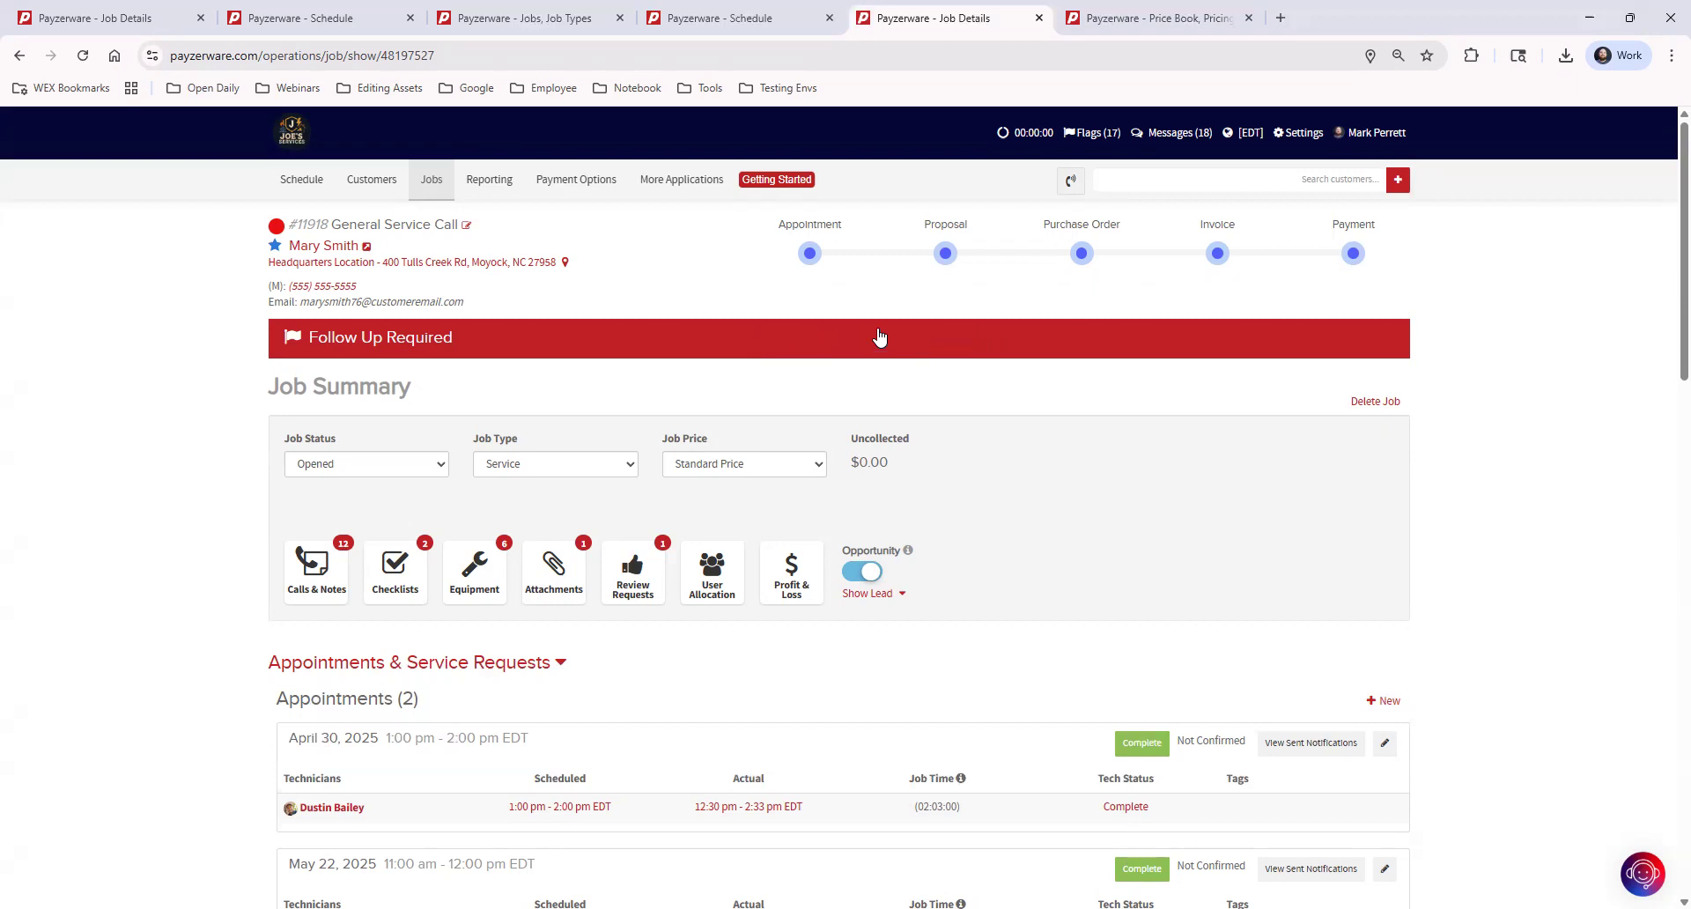
Open the flagged jobs list in a separate browser tab and review the follow-up details of its jobs
{"action": "left_click", "coordinate": [1098, 139], "text": "ctrl"}
{"action": "left_click", "coordinate": [1402, 18]}
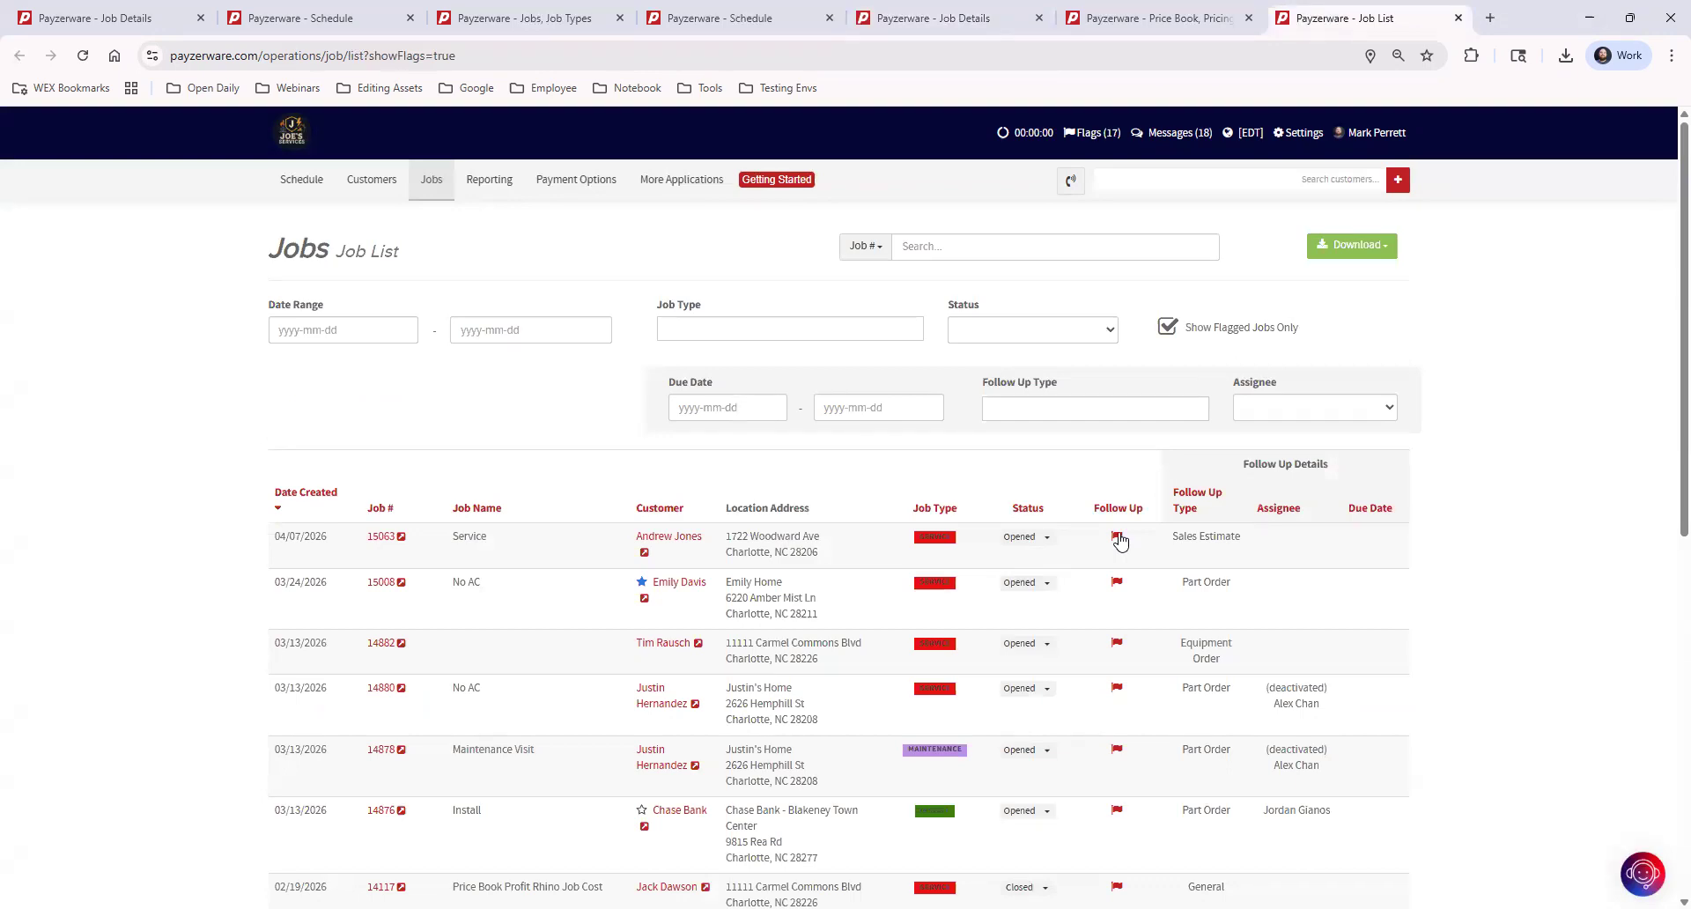
{"action": "scroll", "coordinate": [1120, 541], "scroll_direction": "down", "scroll_amount": 6}
{"action": "scroll", "coordinate": [1120, 540], "scroll_direction": "up", "scroll_amount": 6}
Mark the Sales Estimate follow-up flag of the first job in the list as complete and save it
{"action": "left_click", "coordinate": [1117, 537]}
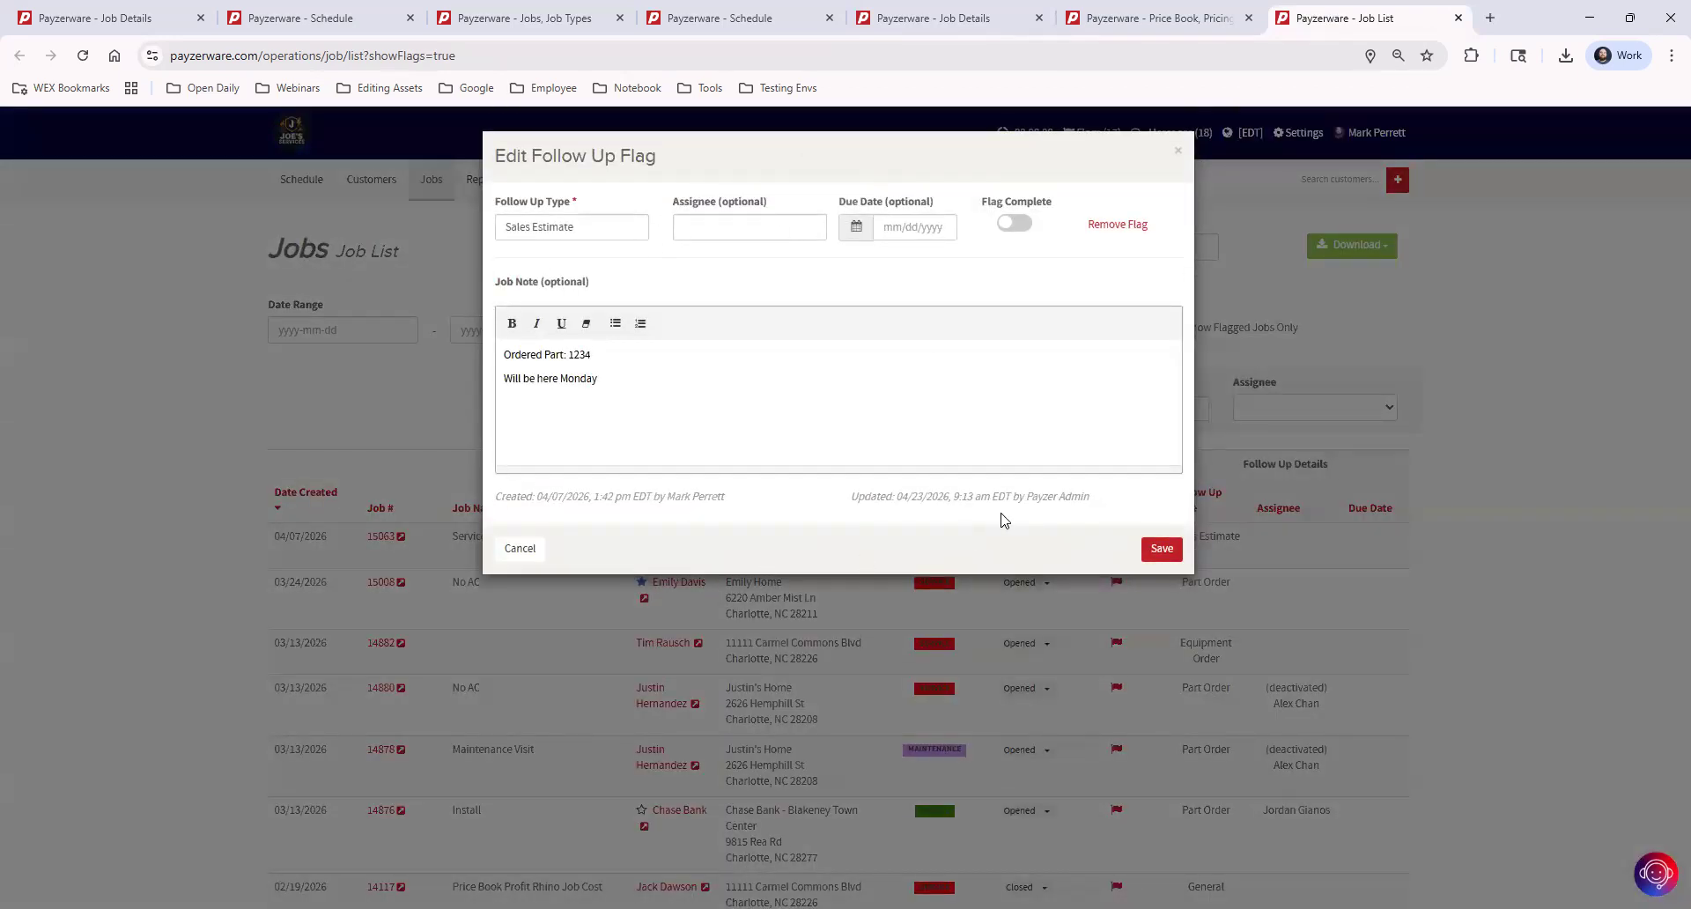
{"action": "left_click", "coordinate": [1013, 225]}
{"action": "left_click", "coordinate": [1161, 551]}
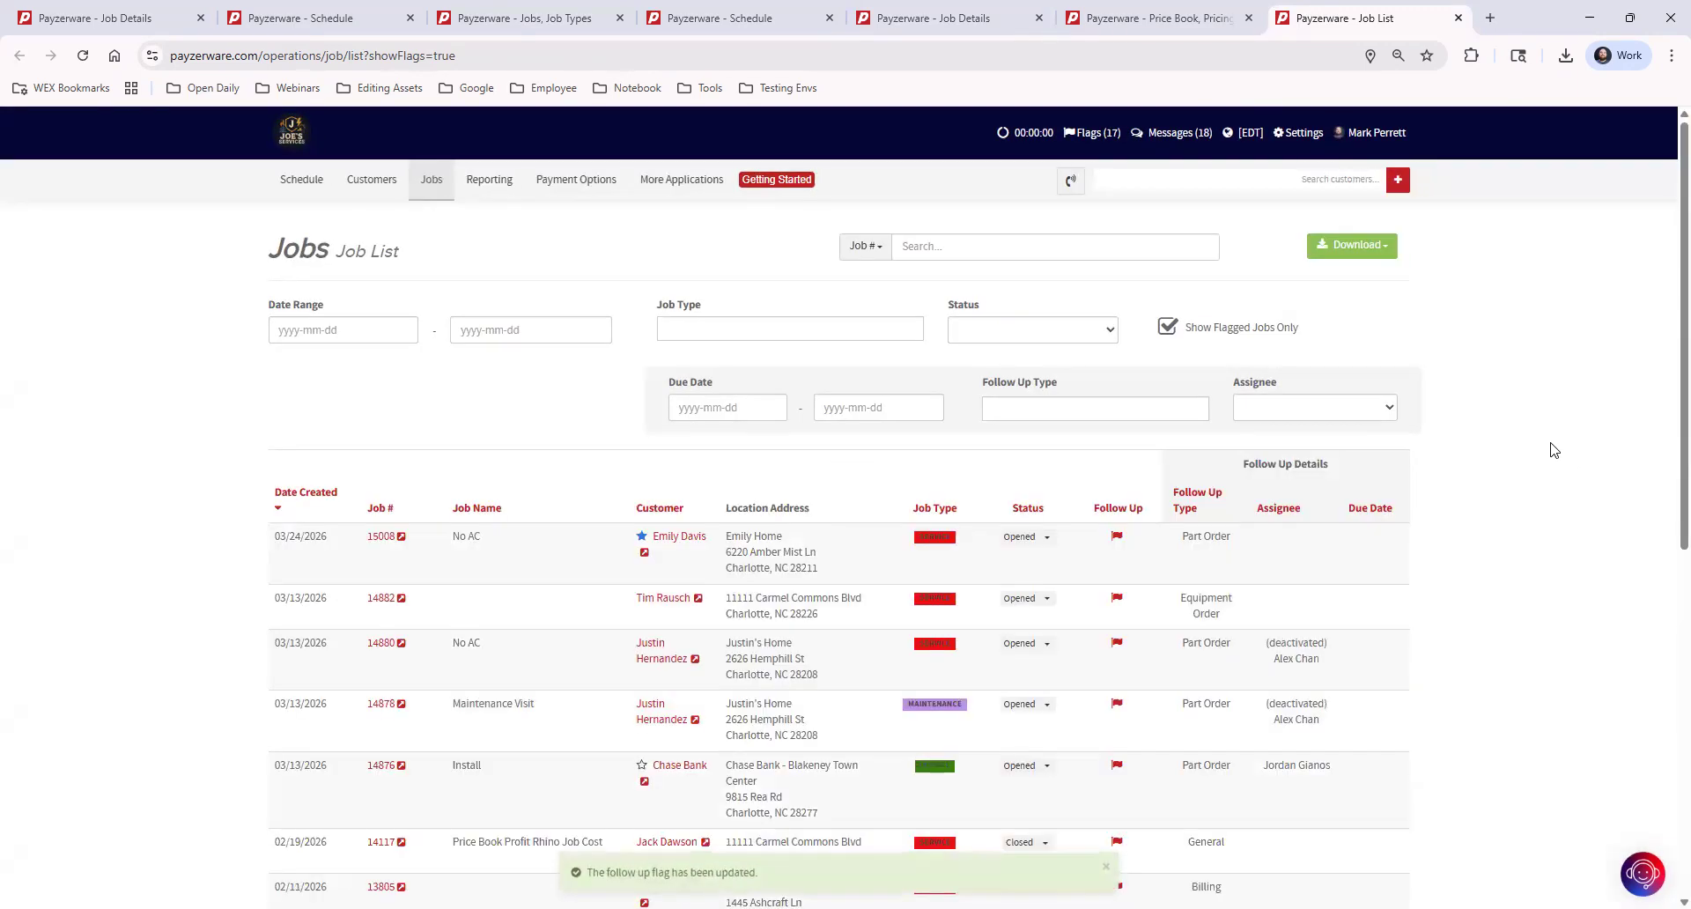
Return to the job details browser tab and add "5-15 Part installed, job complete!" to the Part Order follow-up flag's note
{"action": "left_click", "coordinate": [1141, 19]}
{"action": "left_click", "coordinate": [959, 25]}
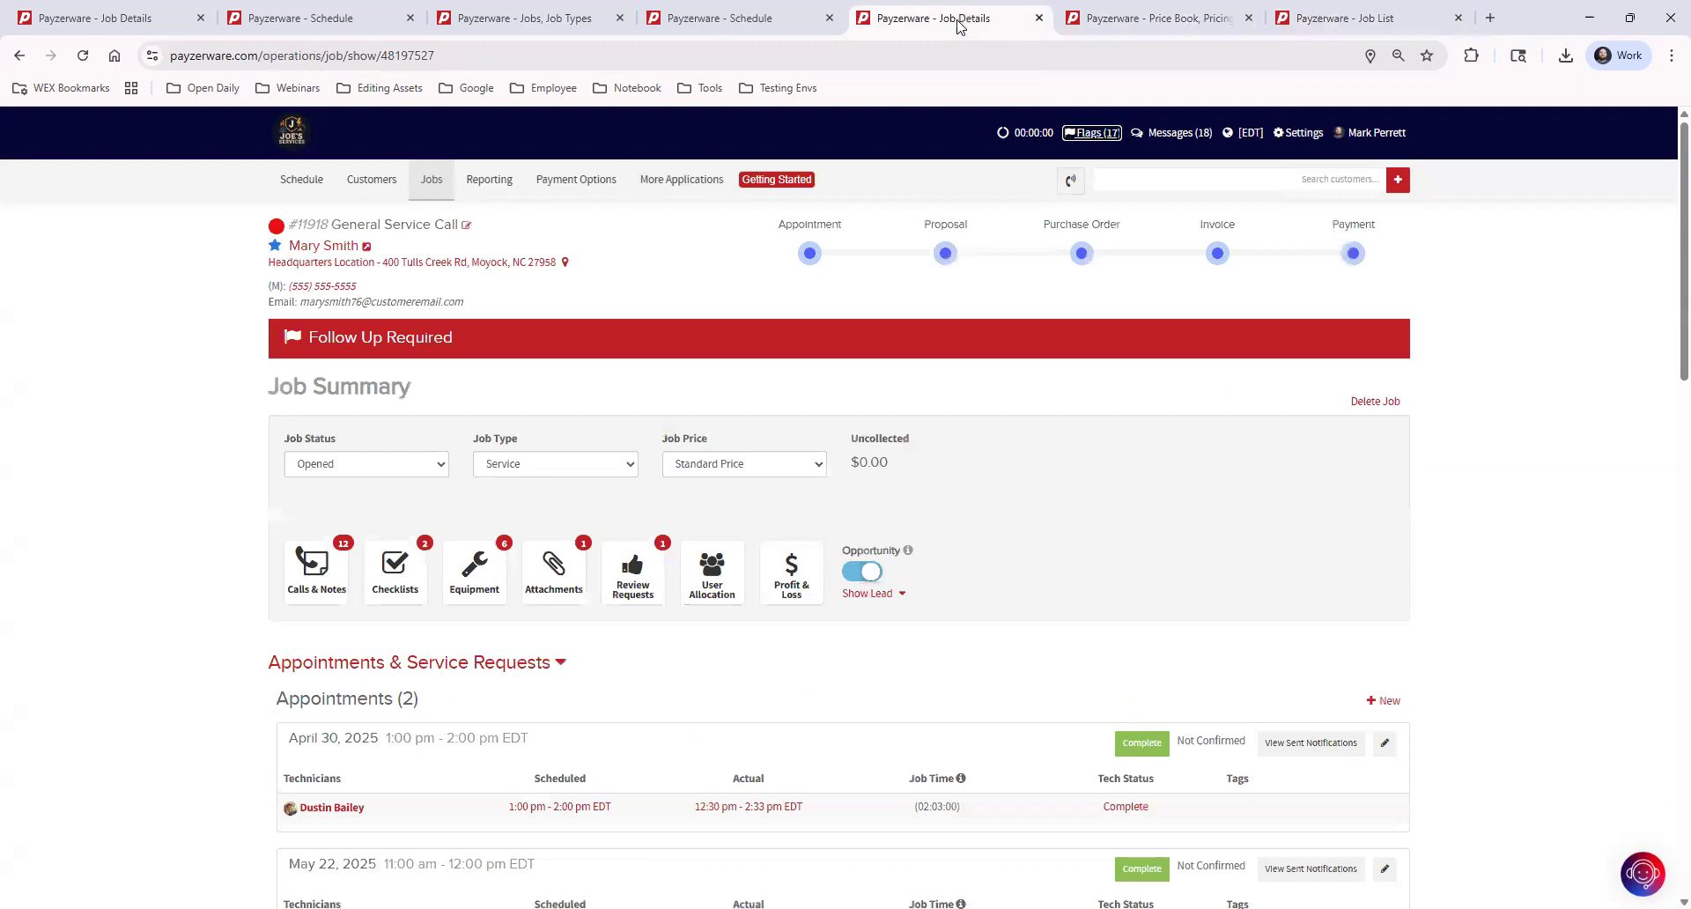
{"action": "left_click", "coordinate": [588, 343]}
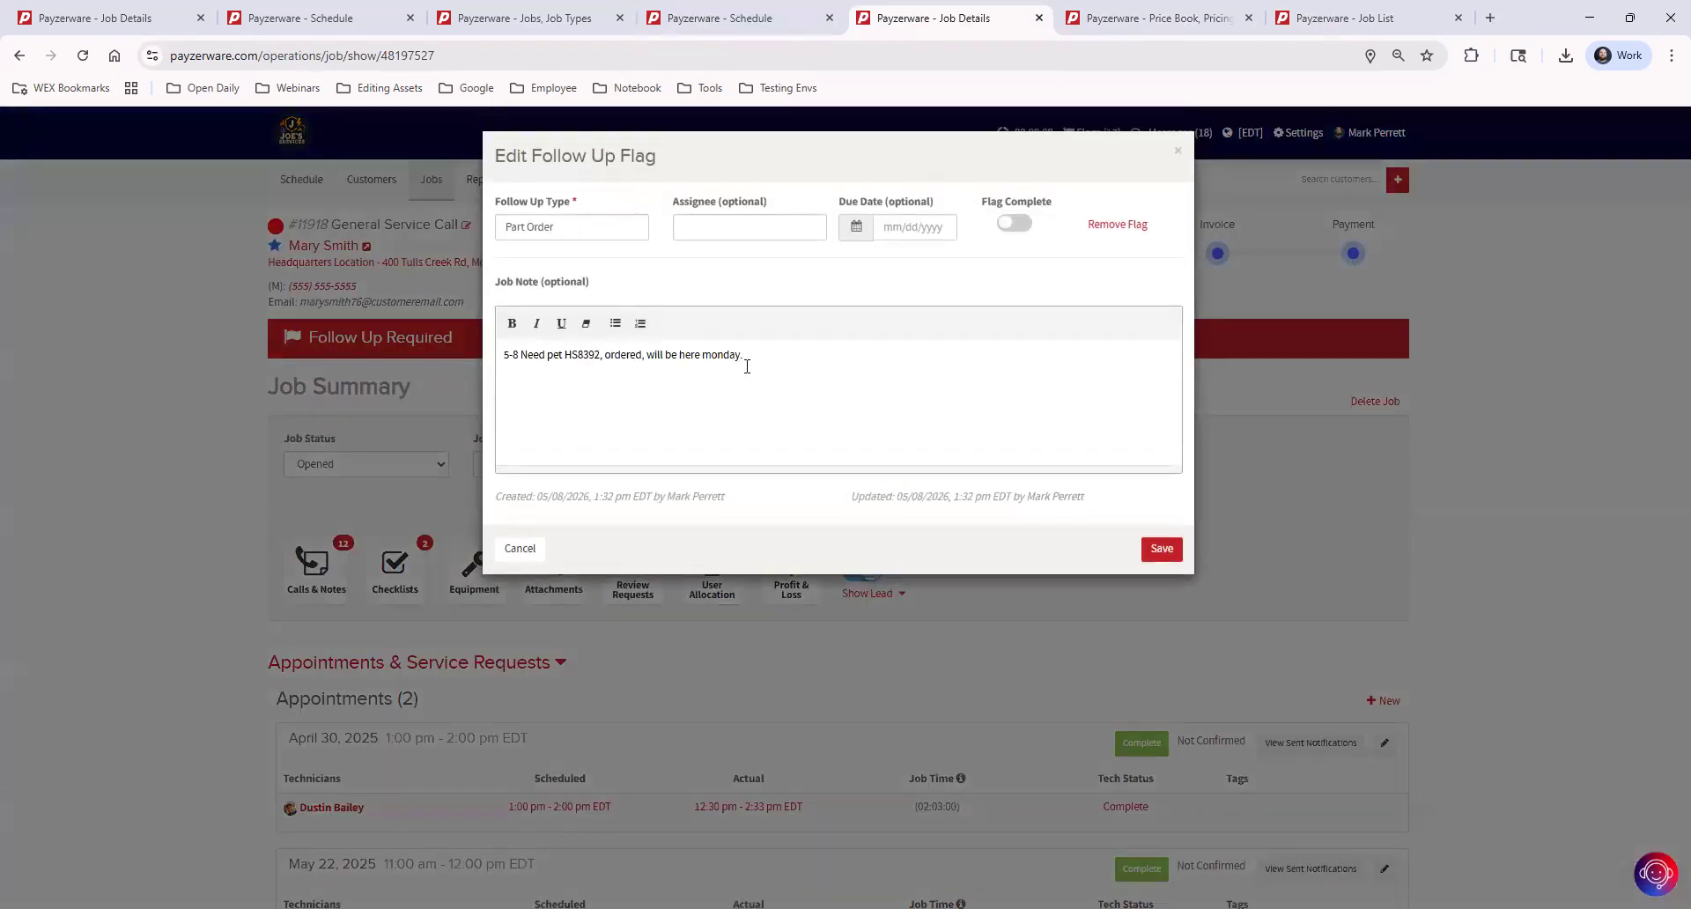
{"action": "left_click", "coordinate": [850, 352]}
{"action": "type", "text": "ed, job complete!"}
Mark the General Service Call job's Part Order follow-up flag as complete, check its update details, and save it
{"action": "left_click", "coordinate": [1013, 223]}
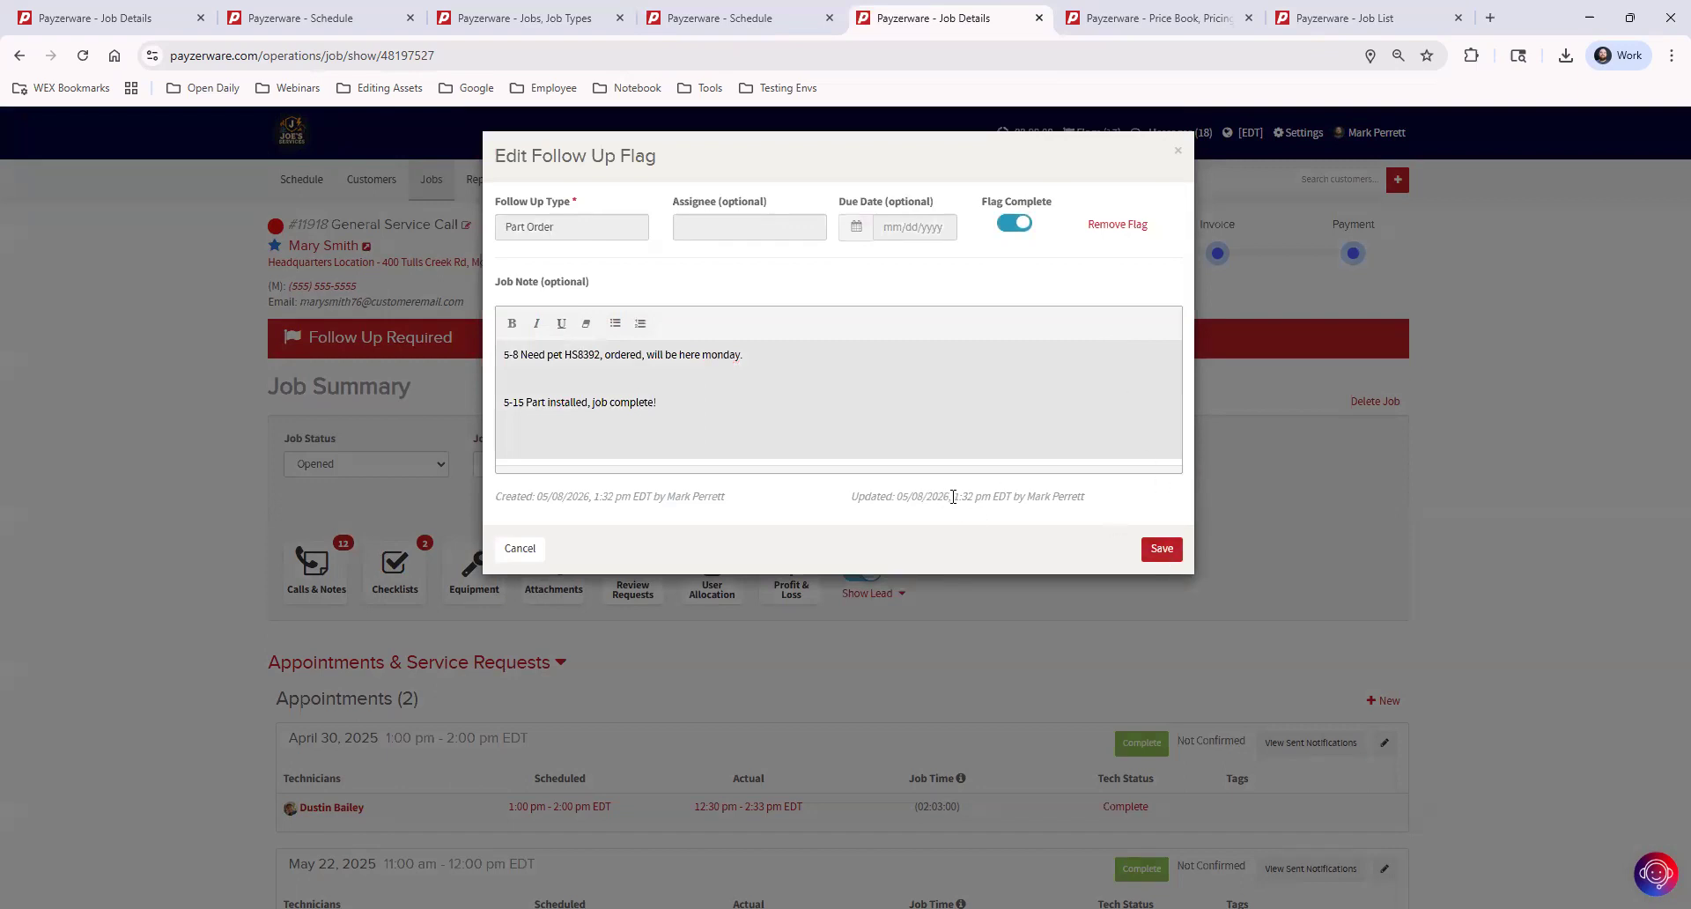
{"action": "left_click_drag", "start_coordinate": [858, 496], "coordinate": [1072, 497]}
{"action": "left_click", "coordinate": [1159, 551]}
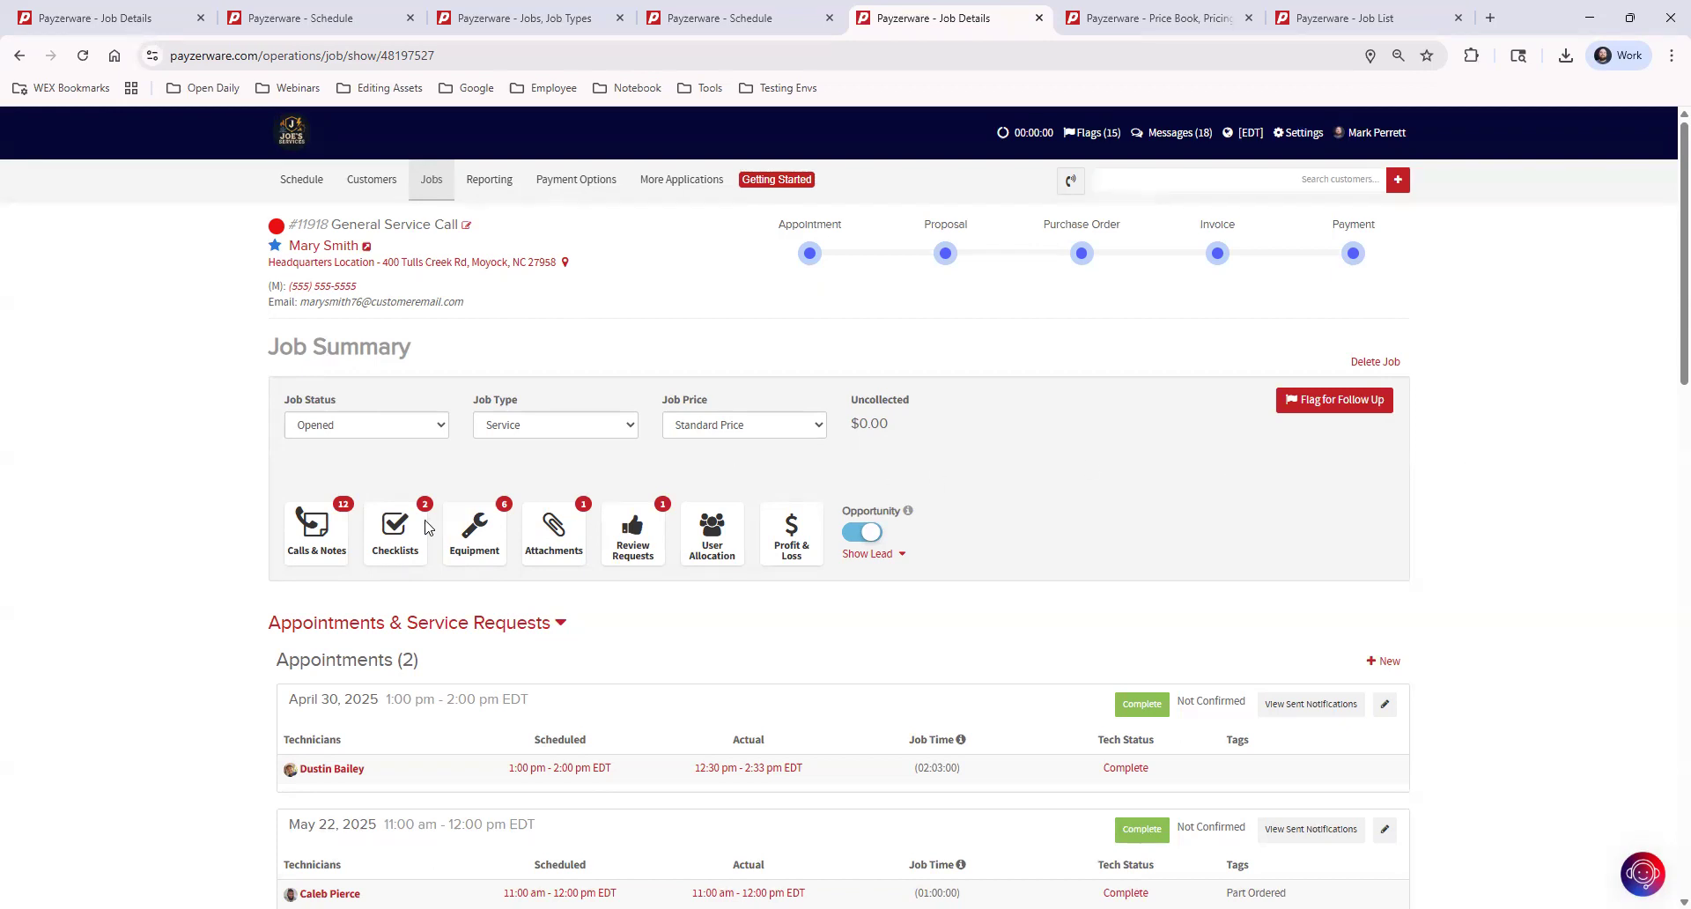
Open the General Service Call job's calls and notes and review the listed entries
{"action": "left_click", "coordinate": [314, 529]}
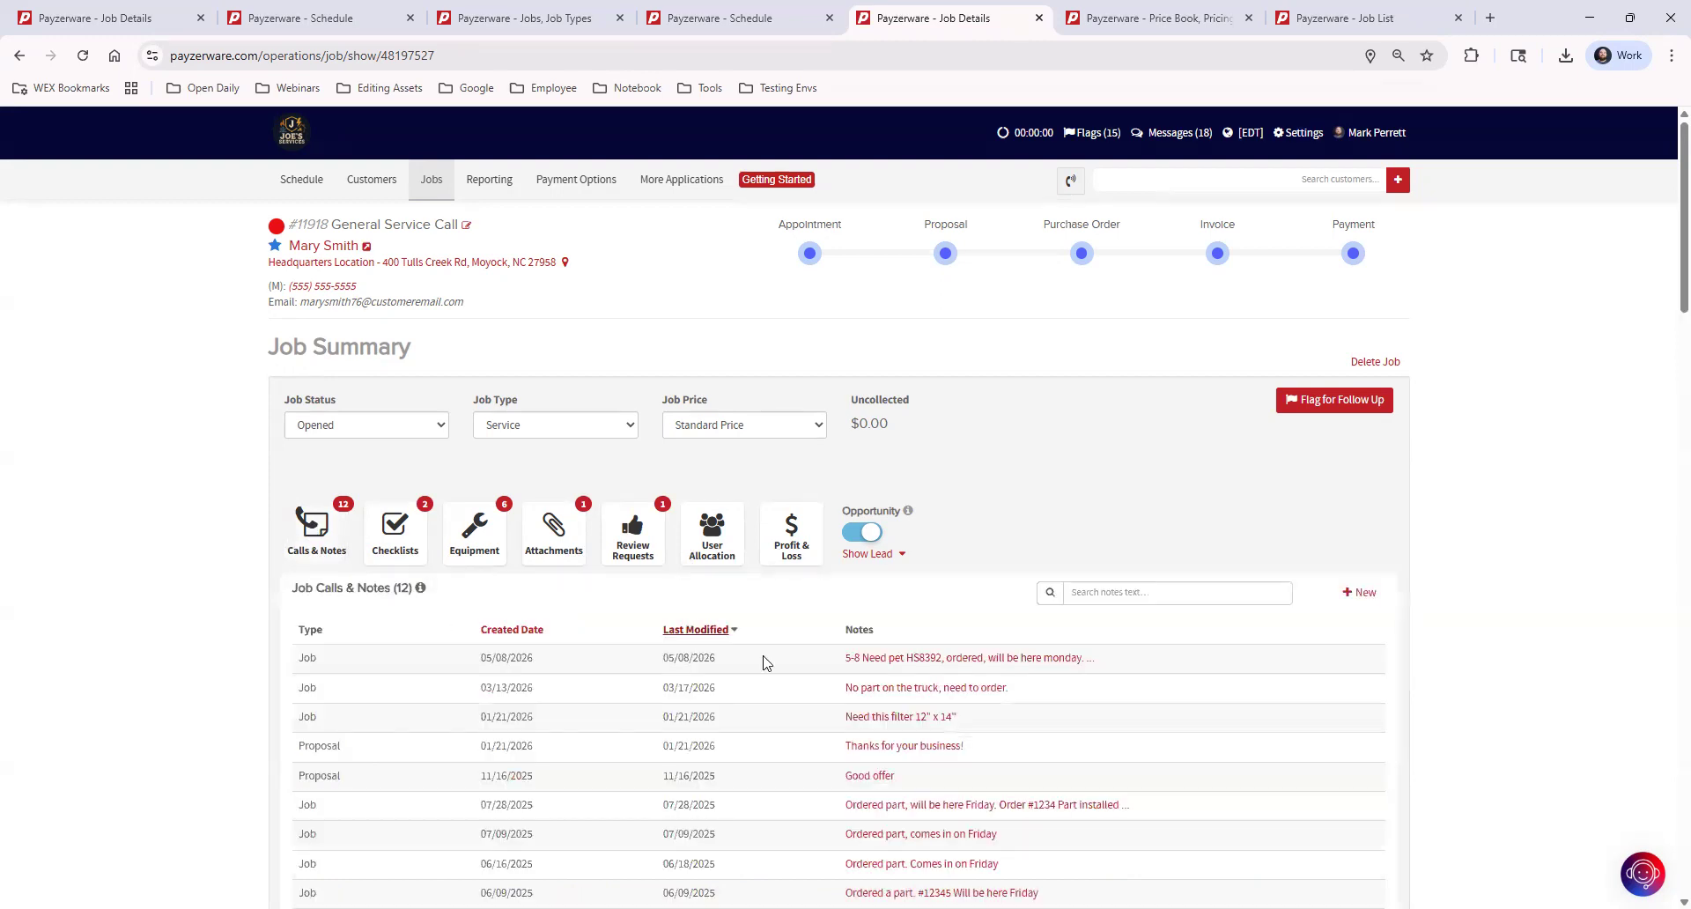
{"action": "mouse_move", "coordinate": [973, 663]}
{"action": "scroll", "coordinate": [991, 859], "scroll_direction": "down", "scroll_amount": 3}
{"action": "scroll", "coordinate": [988, 844], "scroll_direction": "up", "scroll_amount": 2}
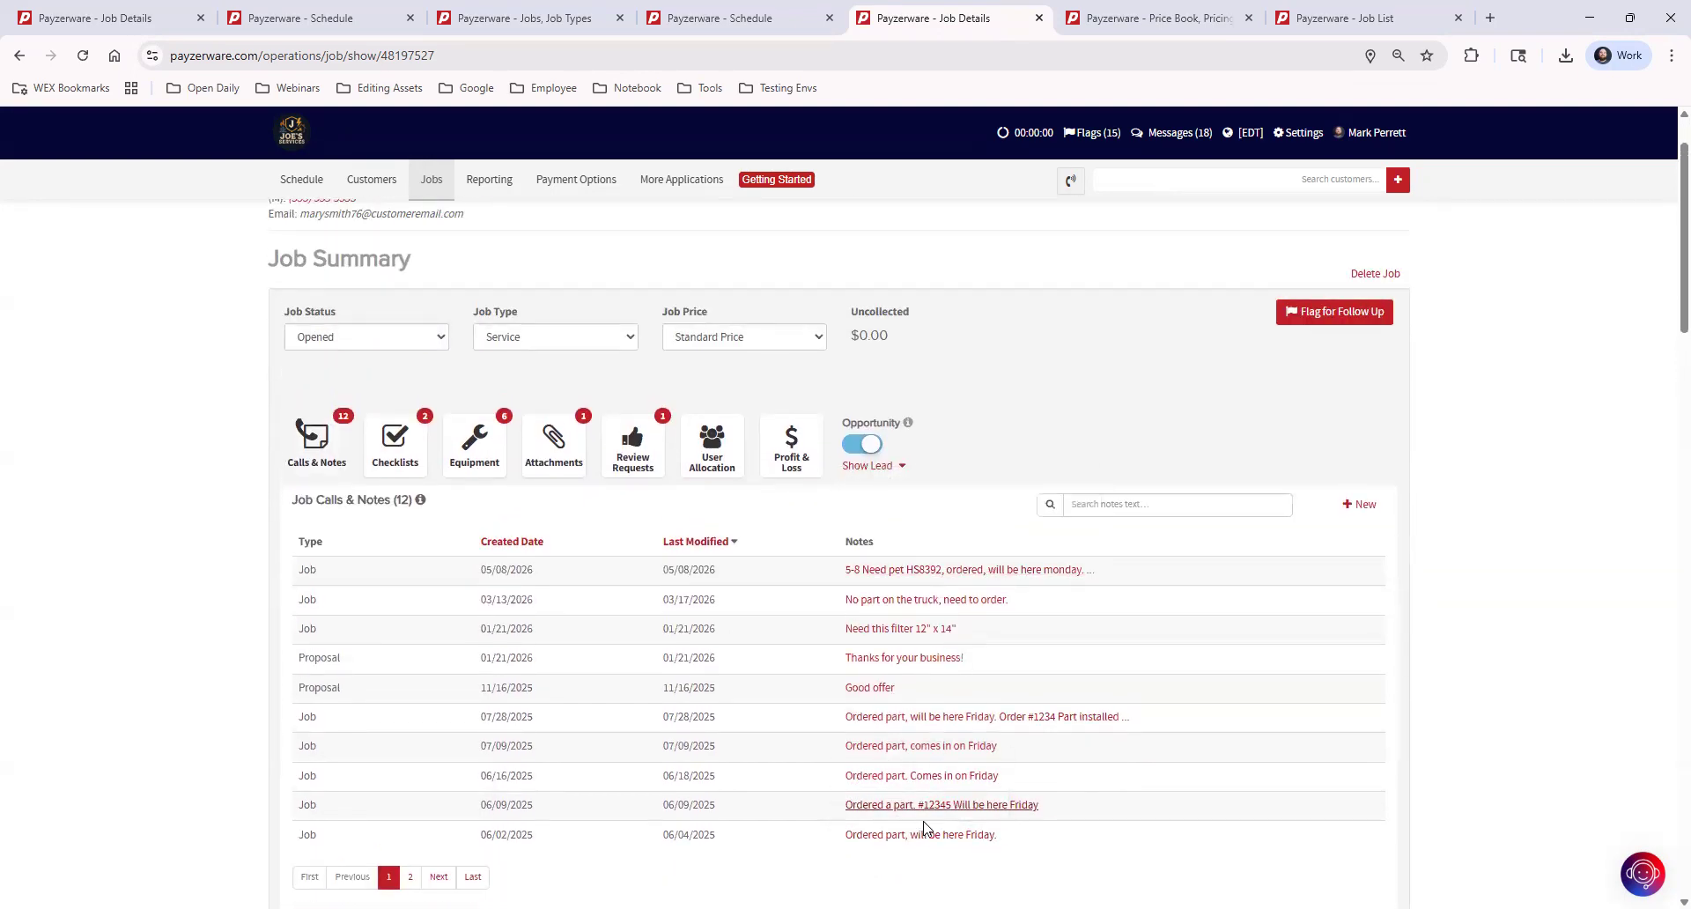
Open the job's checklists, preview the 5 Star Inspection checklist as a PDF, and check its sending options without sending it
{"action": "left_click", "coordinate": [387, 442]}
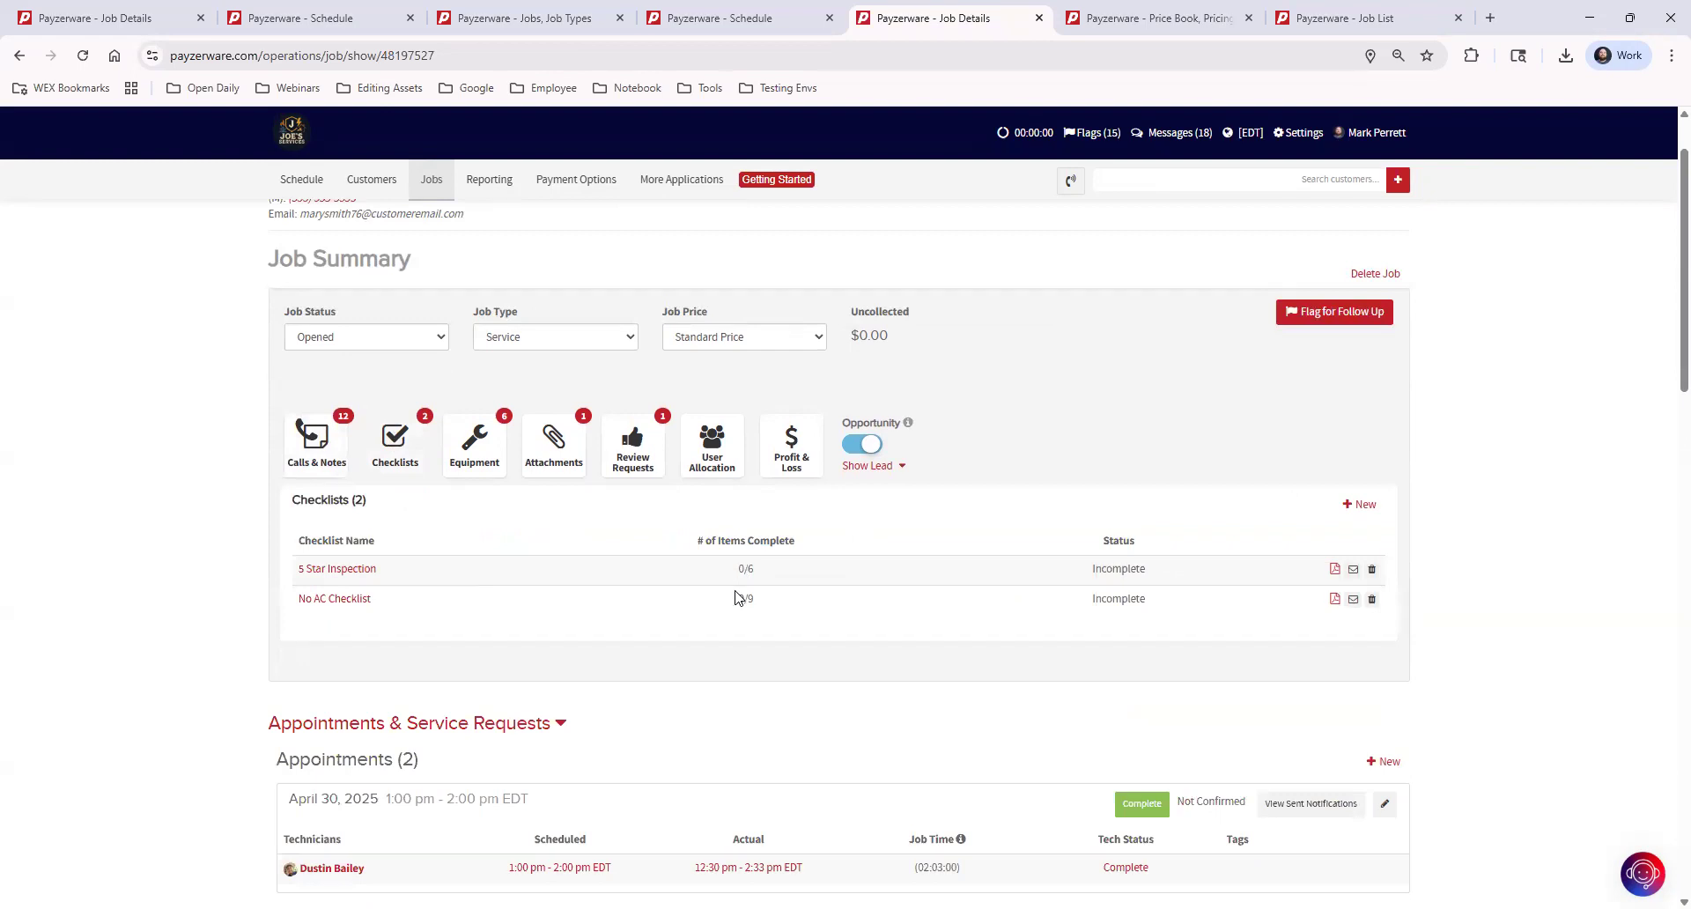
{"action": "left_click", "coordinate": [1336, 569]}
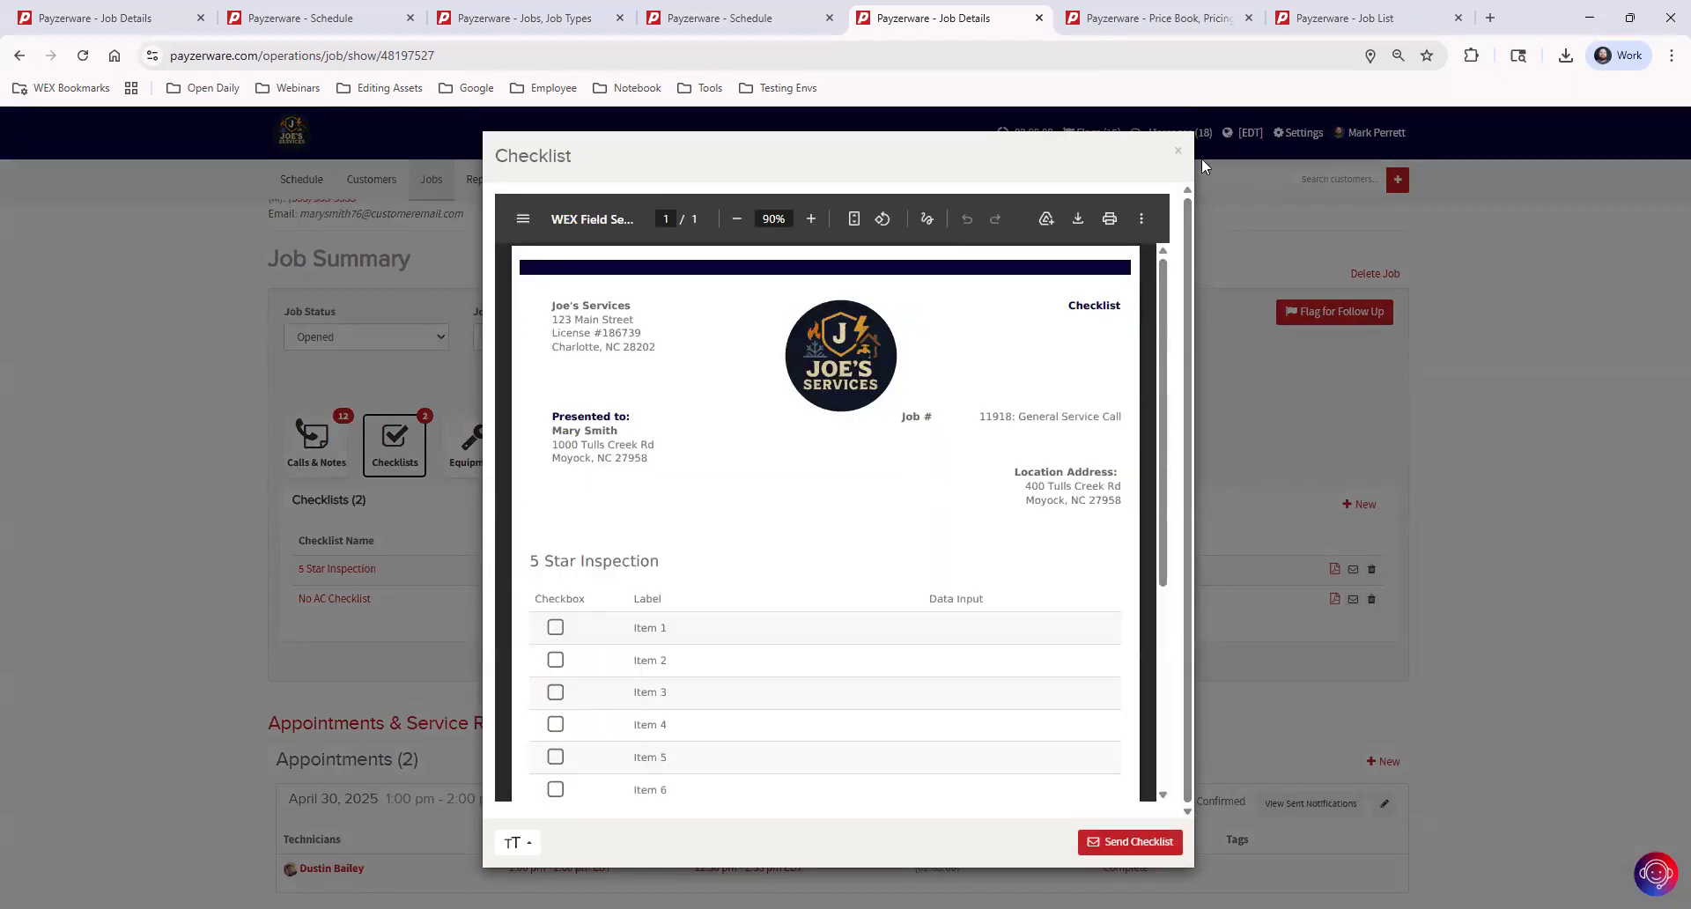
{"action": "left_click", "coordinate": [1177, 150]}
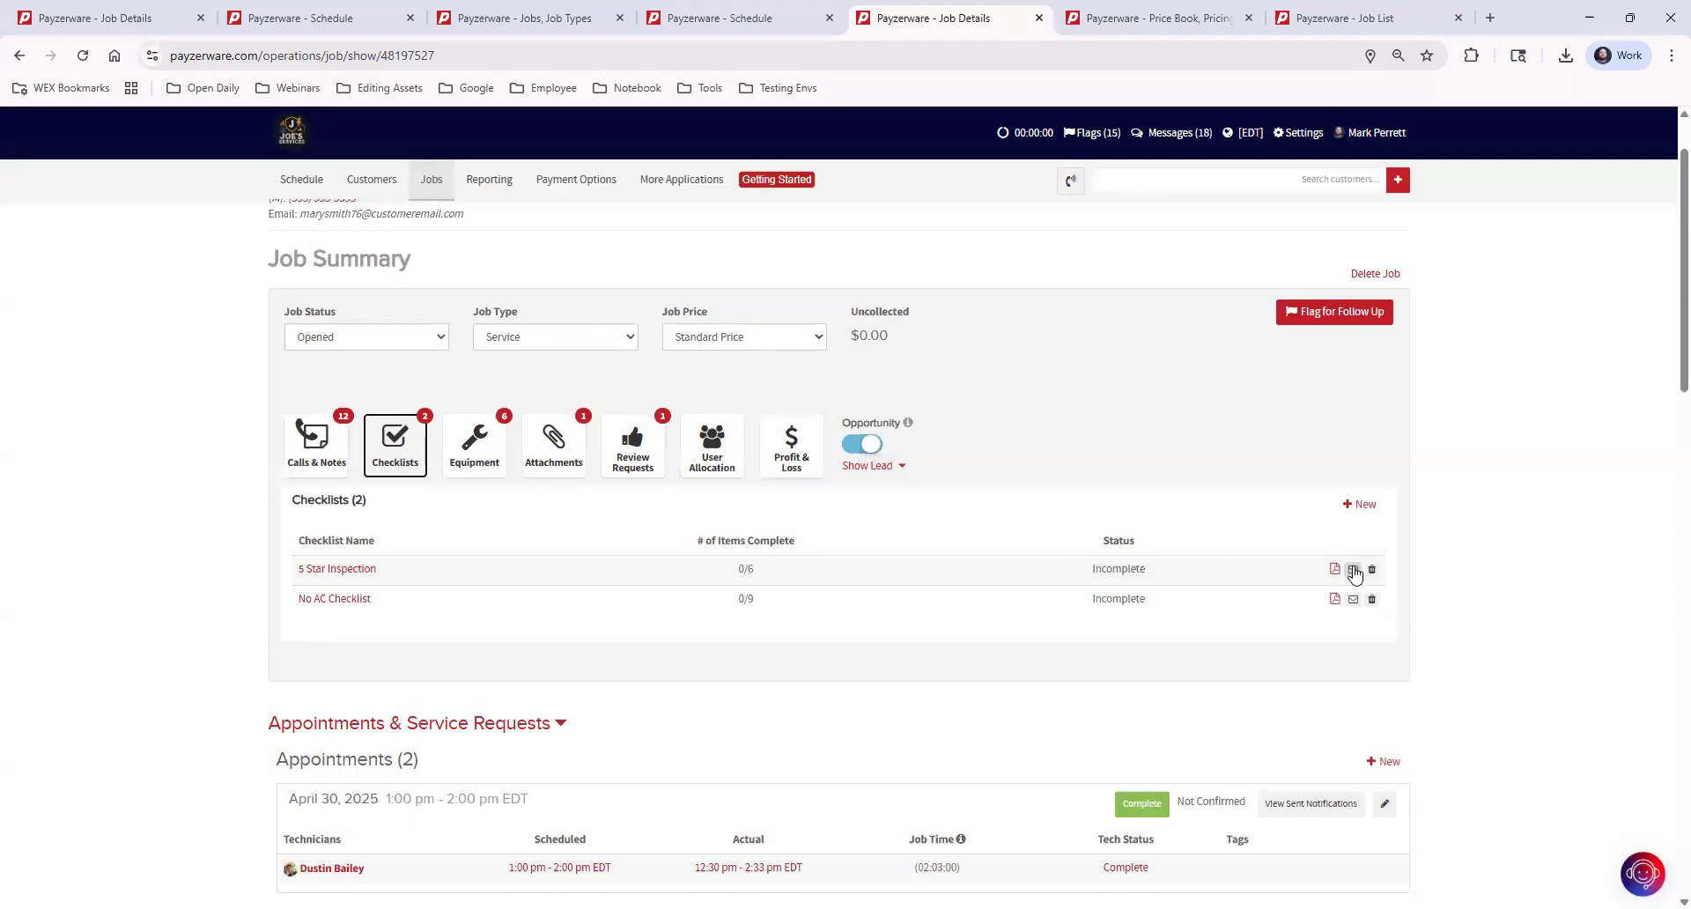
{"action": "left_click", "coordinate": [1354, 570]}
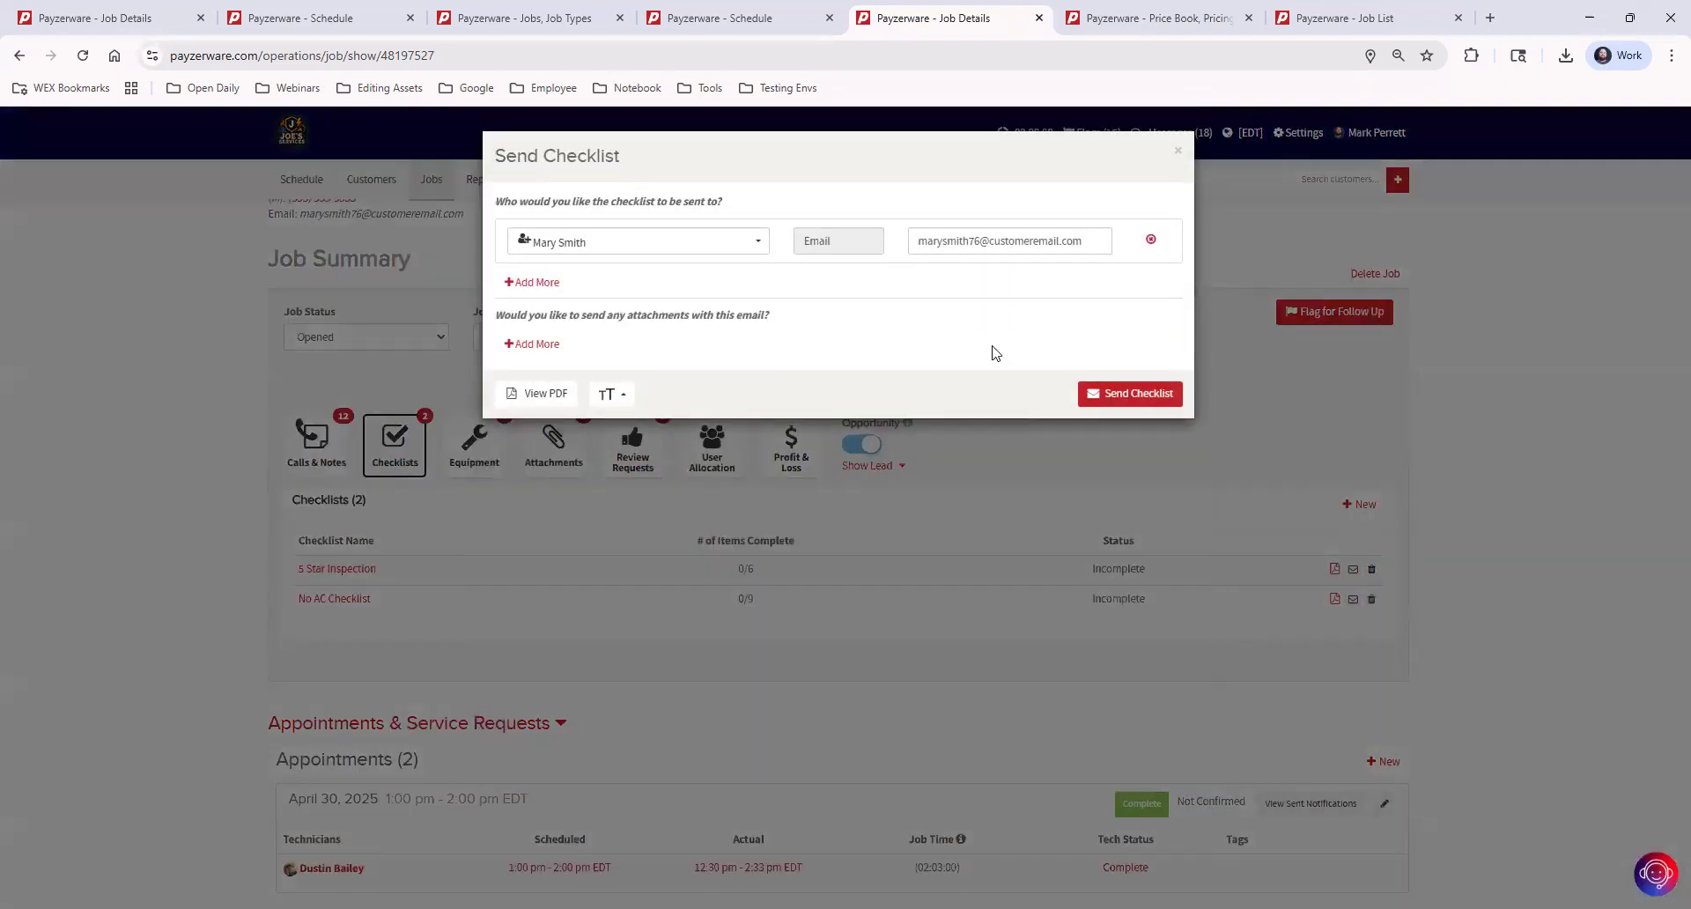
{"action": "left_click", "coordinate": [1179, 151]}
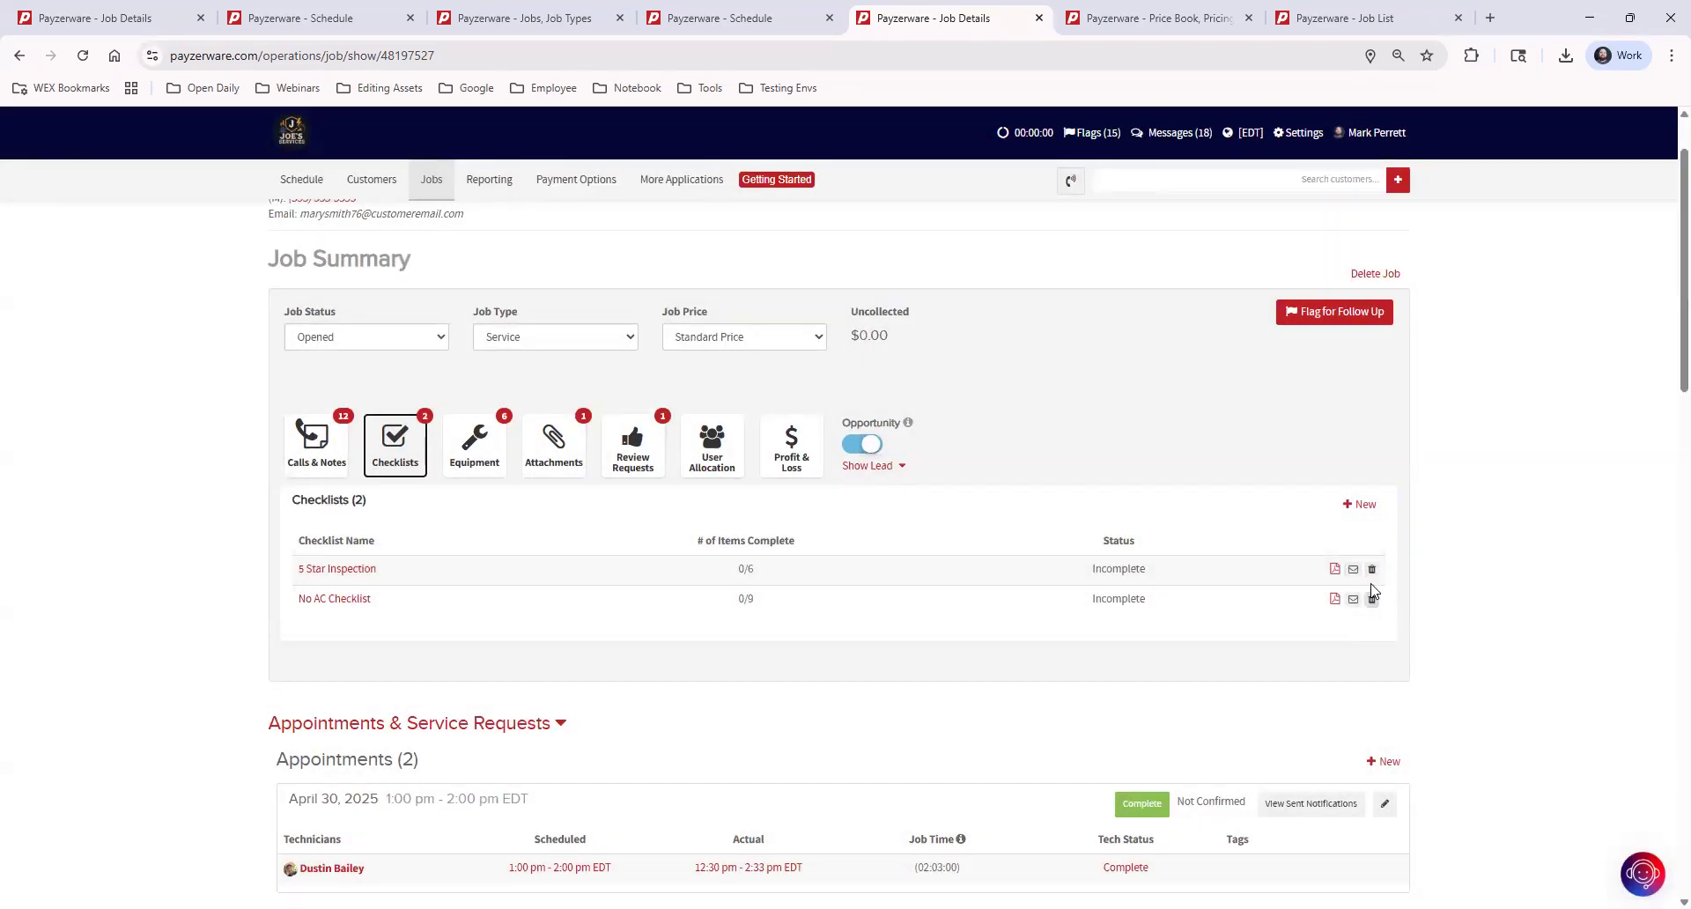
Review the job's equipment, attachments, review requests and user allocation one after another
{"action": "left_click", "coordinate": [480, 453]}
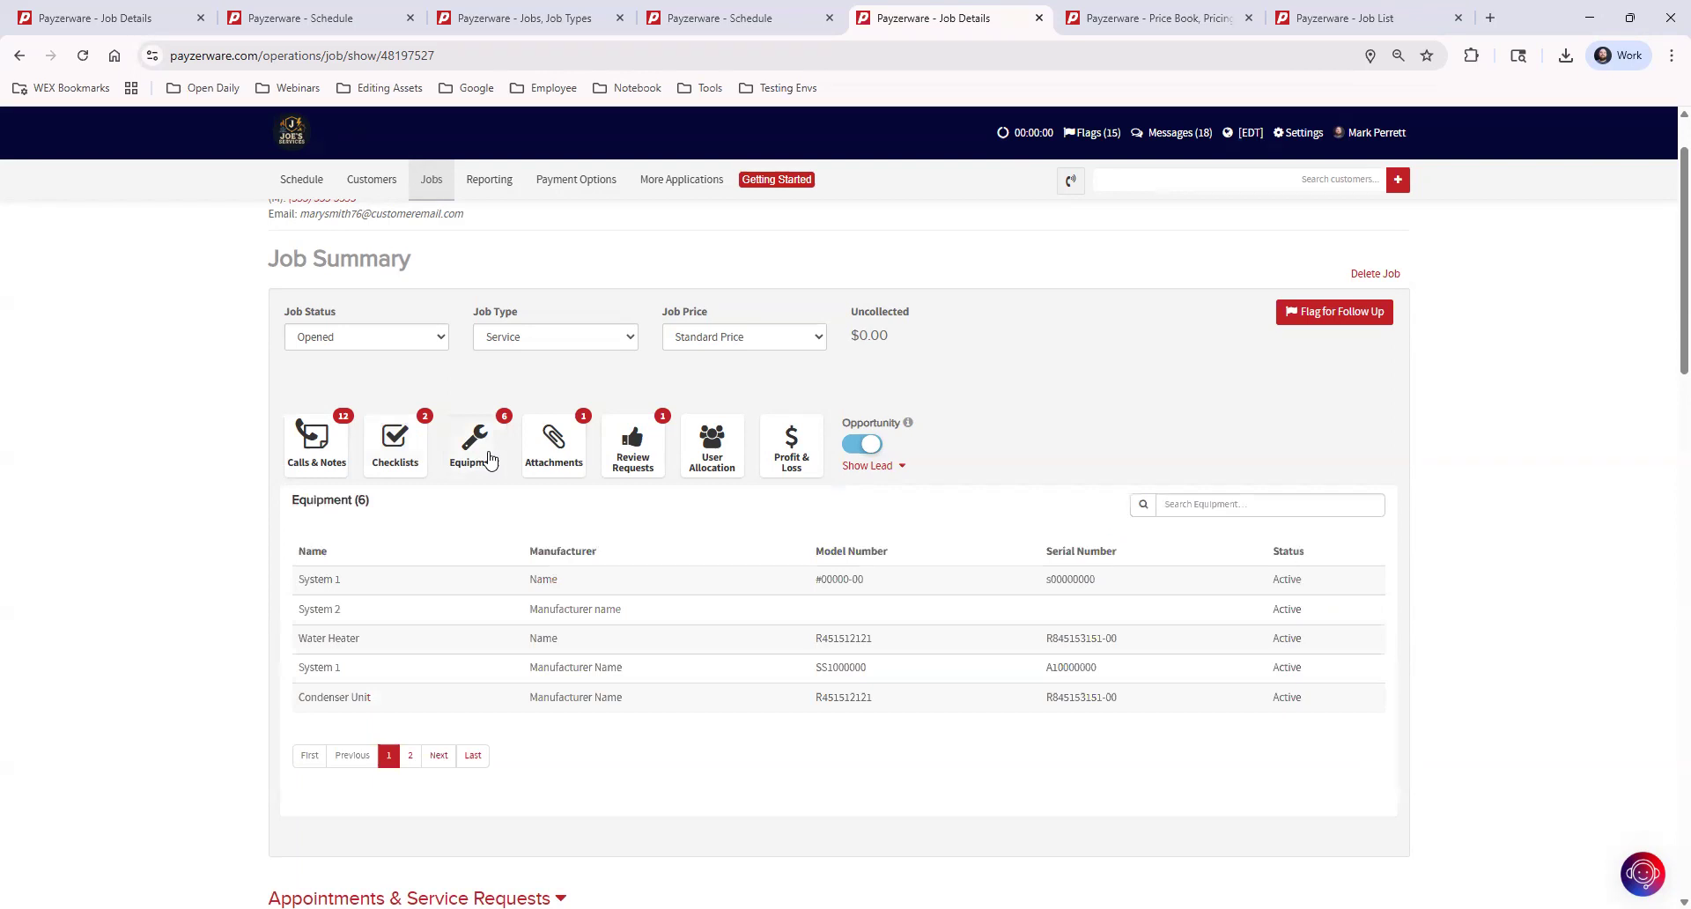
{"action": "left_click", "coordinate": [555, 444]}
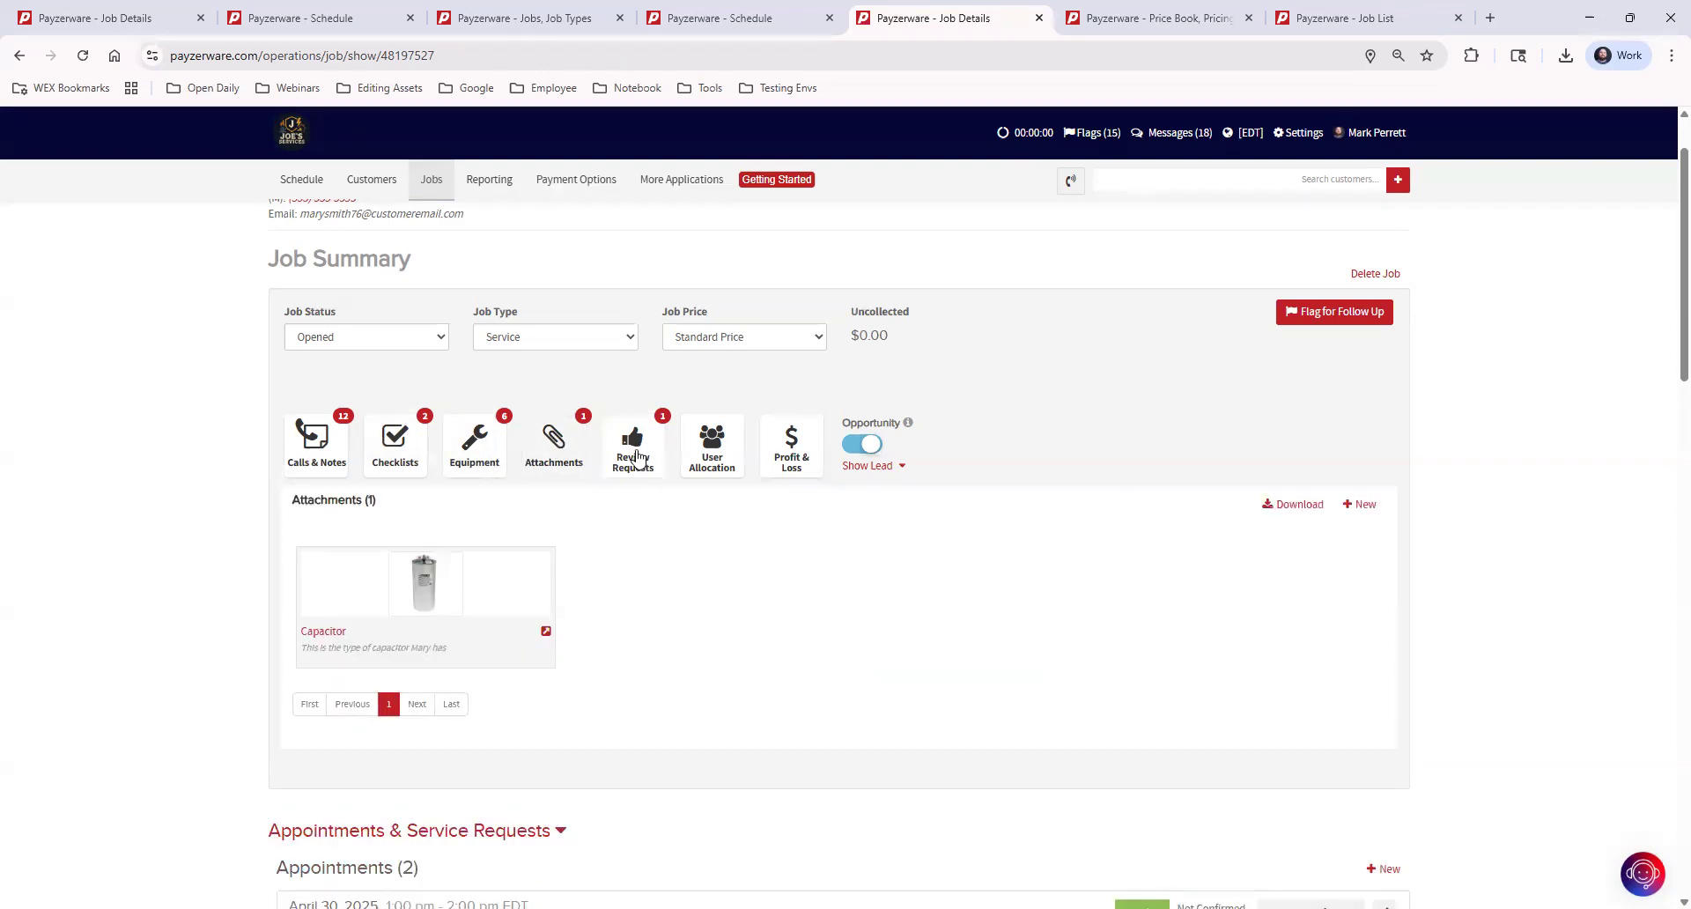
{"action": "left_click", "coordinate": [630, 451]}
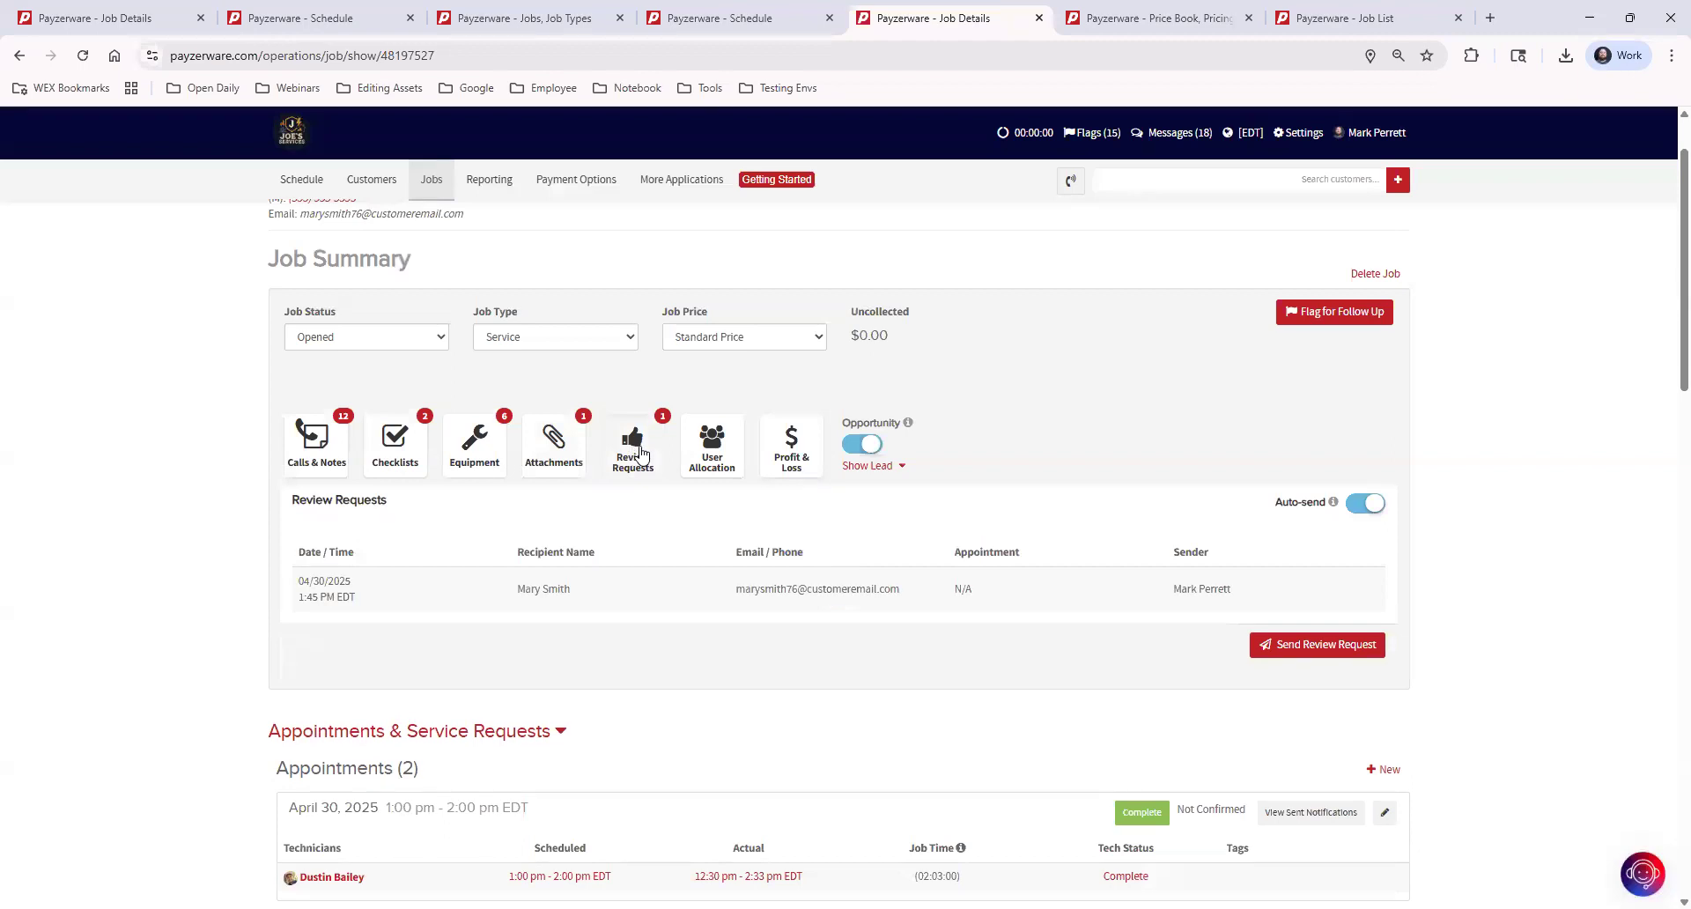
{"action": "left_click", "coordinate": [716, 446]}
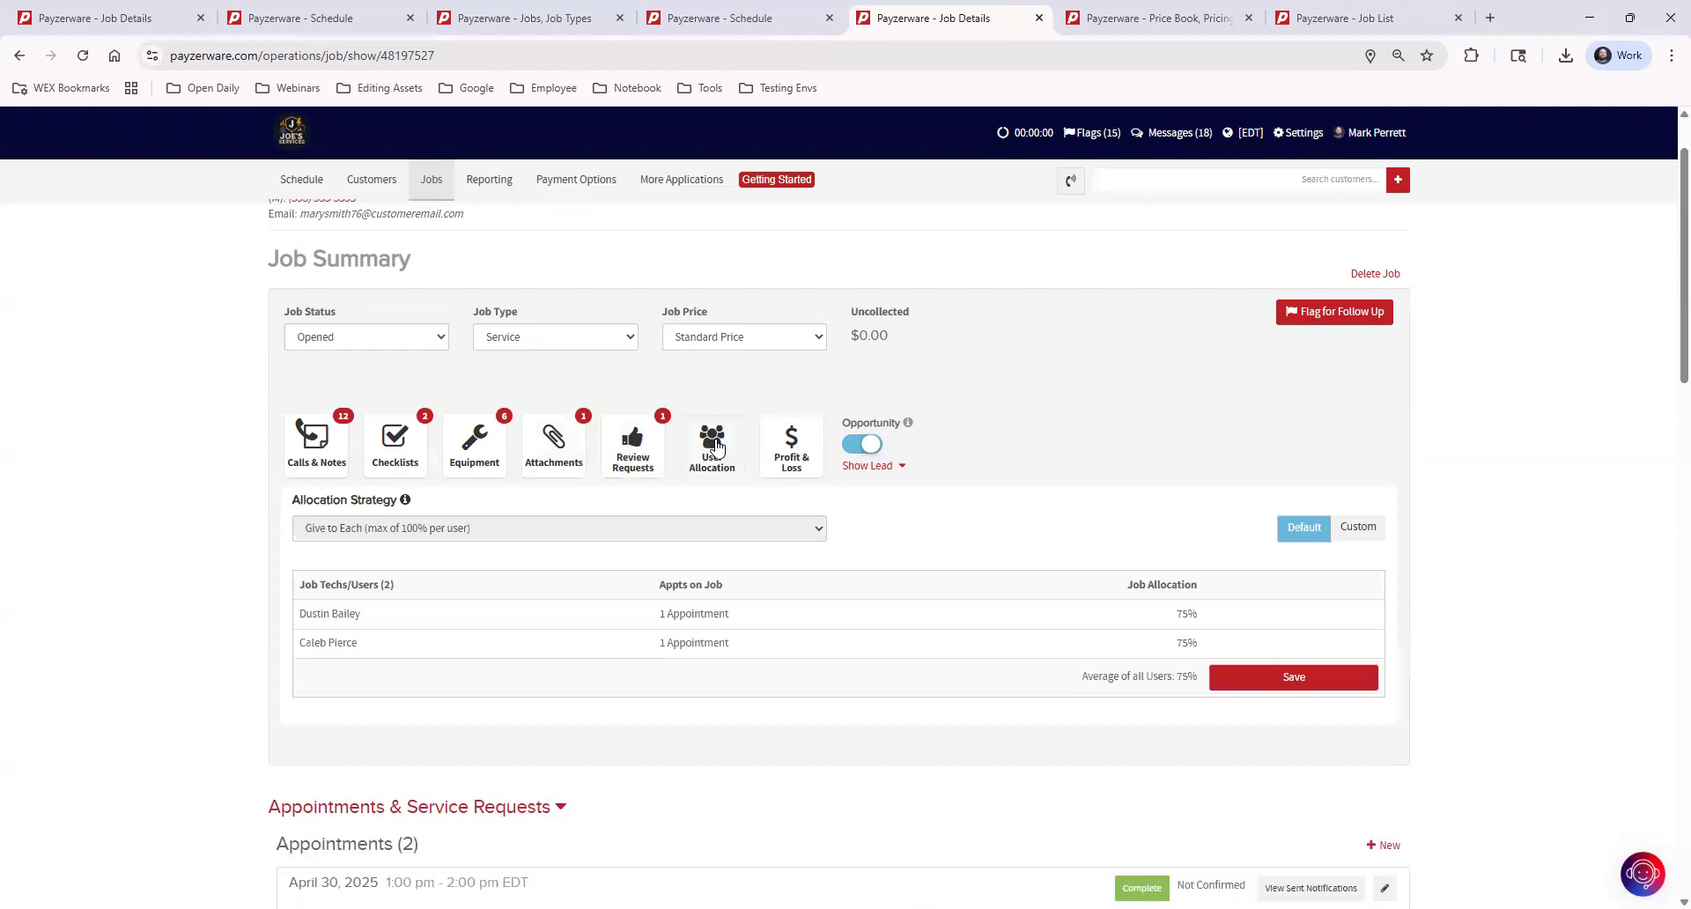
Open the job's profit and loss summary and examine its revenue and product cost
{"action": "left_click", "coordinate": [789, 444]}
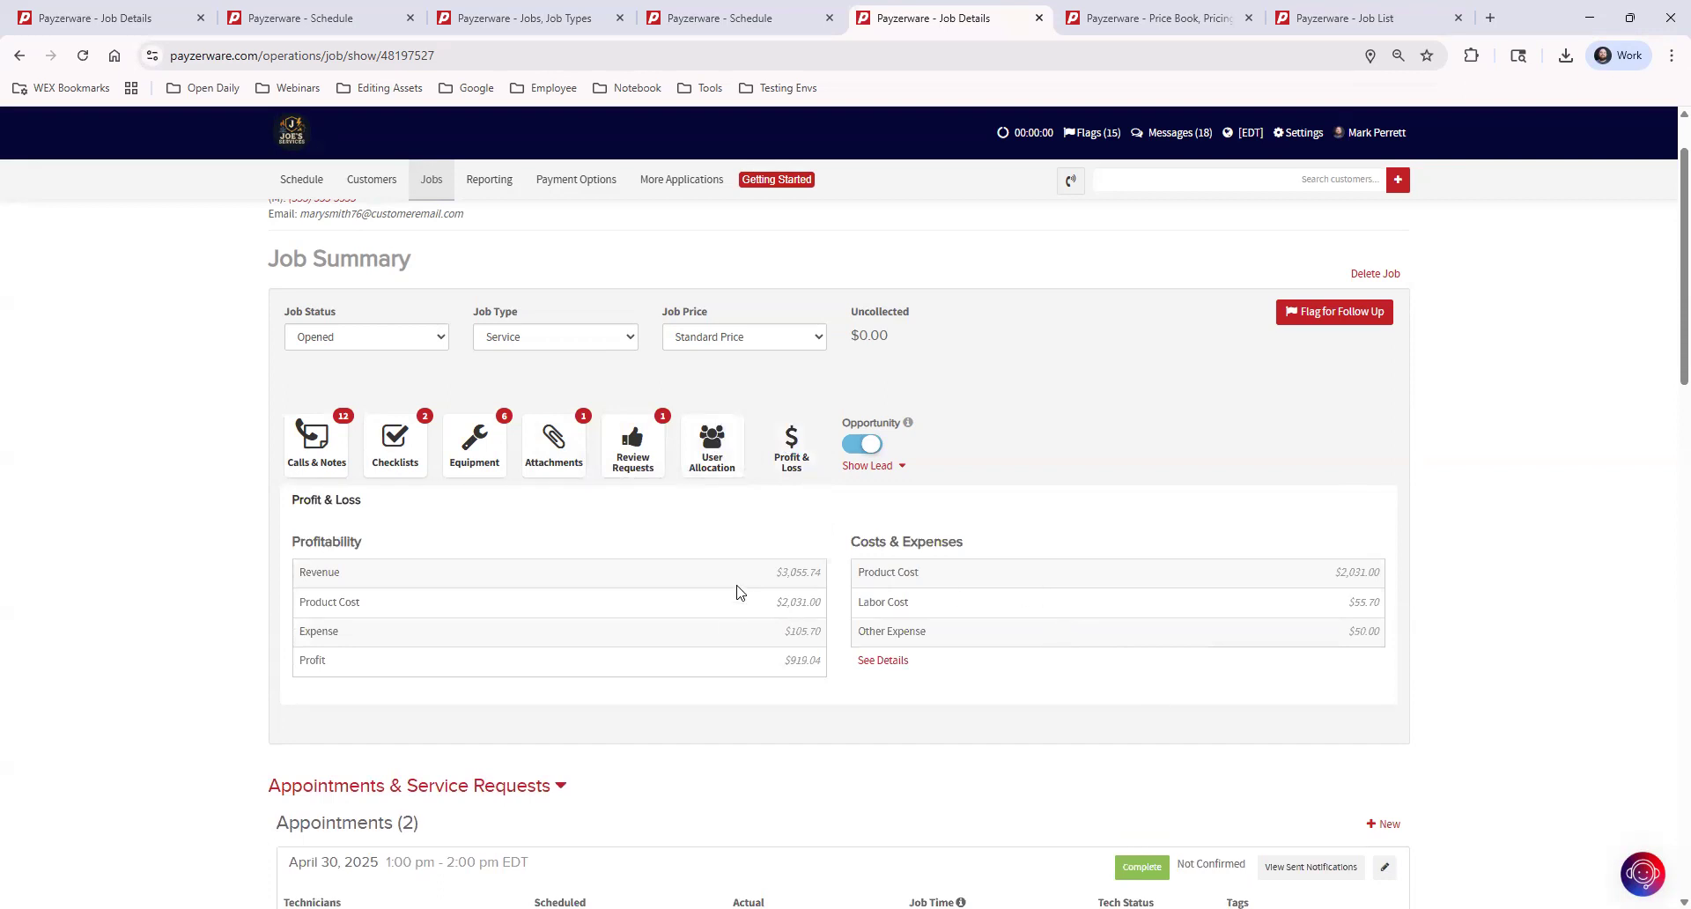
{"action": "left_click_drag", "start_coordinate": [775, 573], "coordinate": [833, 613]}
{"action": "left_click", "coordinate": [766, 574]}
{"action": "left_click", "coordinate": [807, 606]}
Locate the My Price Book and Users management pages that relate to the job's product and labor costs, without opening them
{"action": "left_click", "coordinate": [678, 179]}
{"action": "mouse_move", "coordinate": [668, 212]}
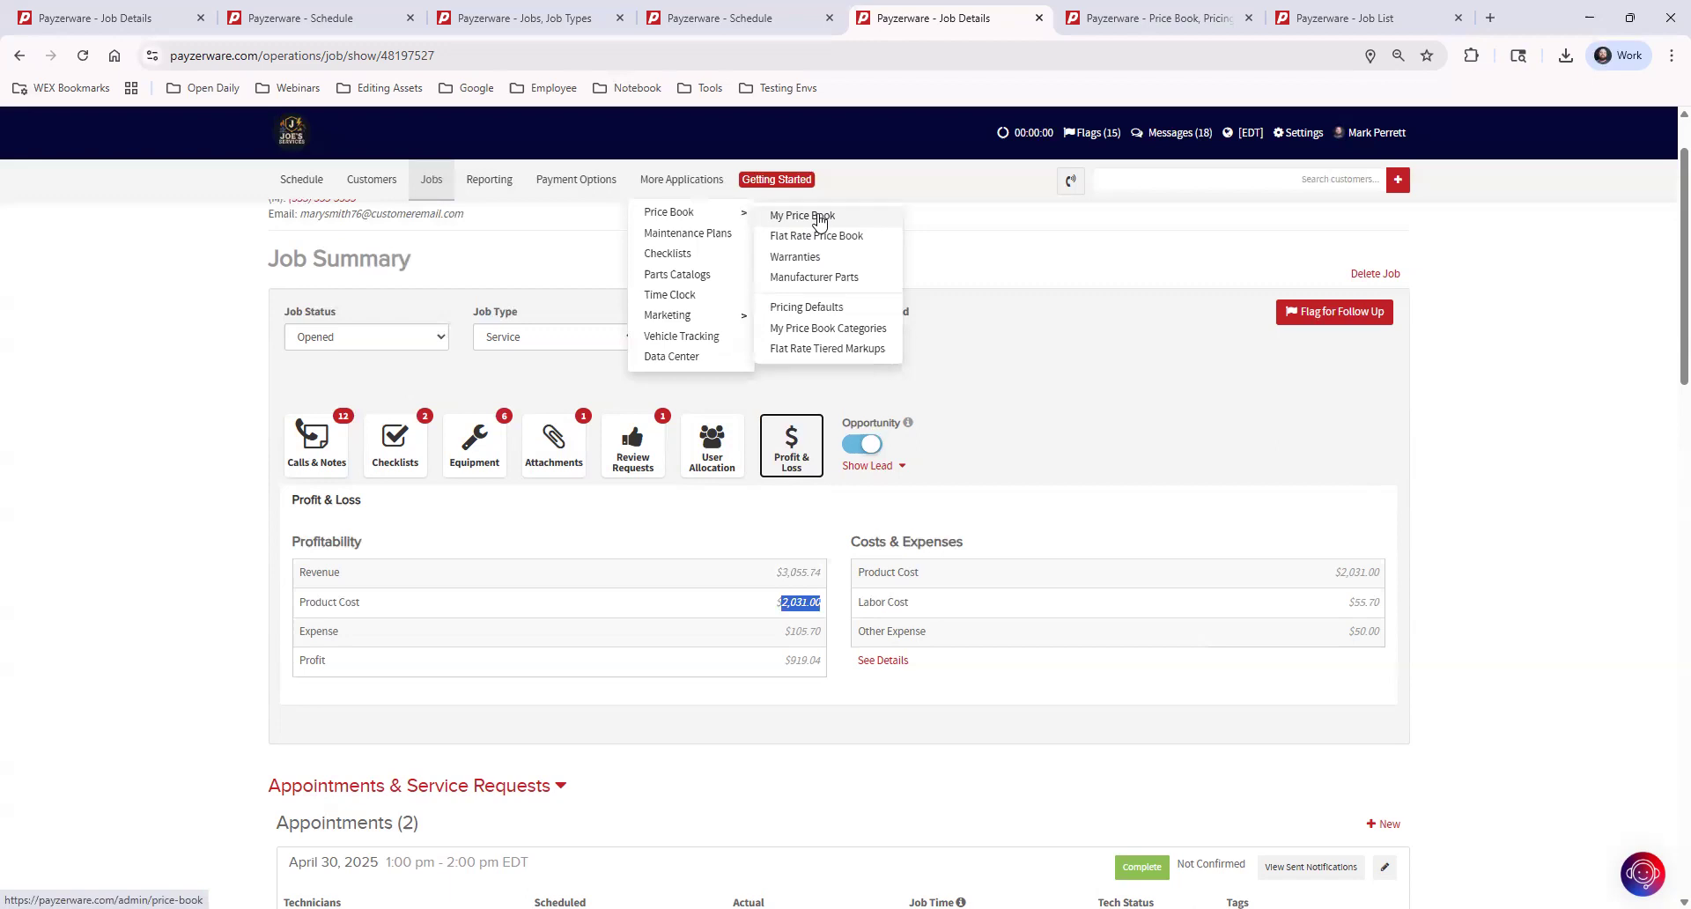
{"action": "left_click_drag", "start_coordinate": [909, 603], "coordinate": [858, 606]}
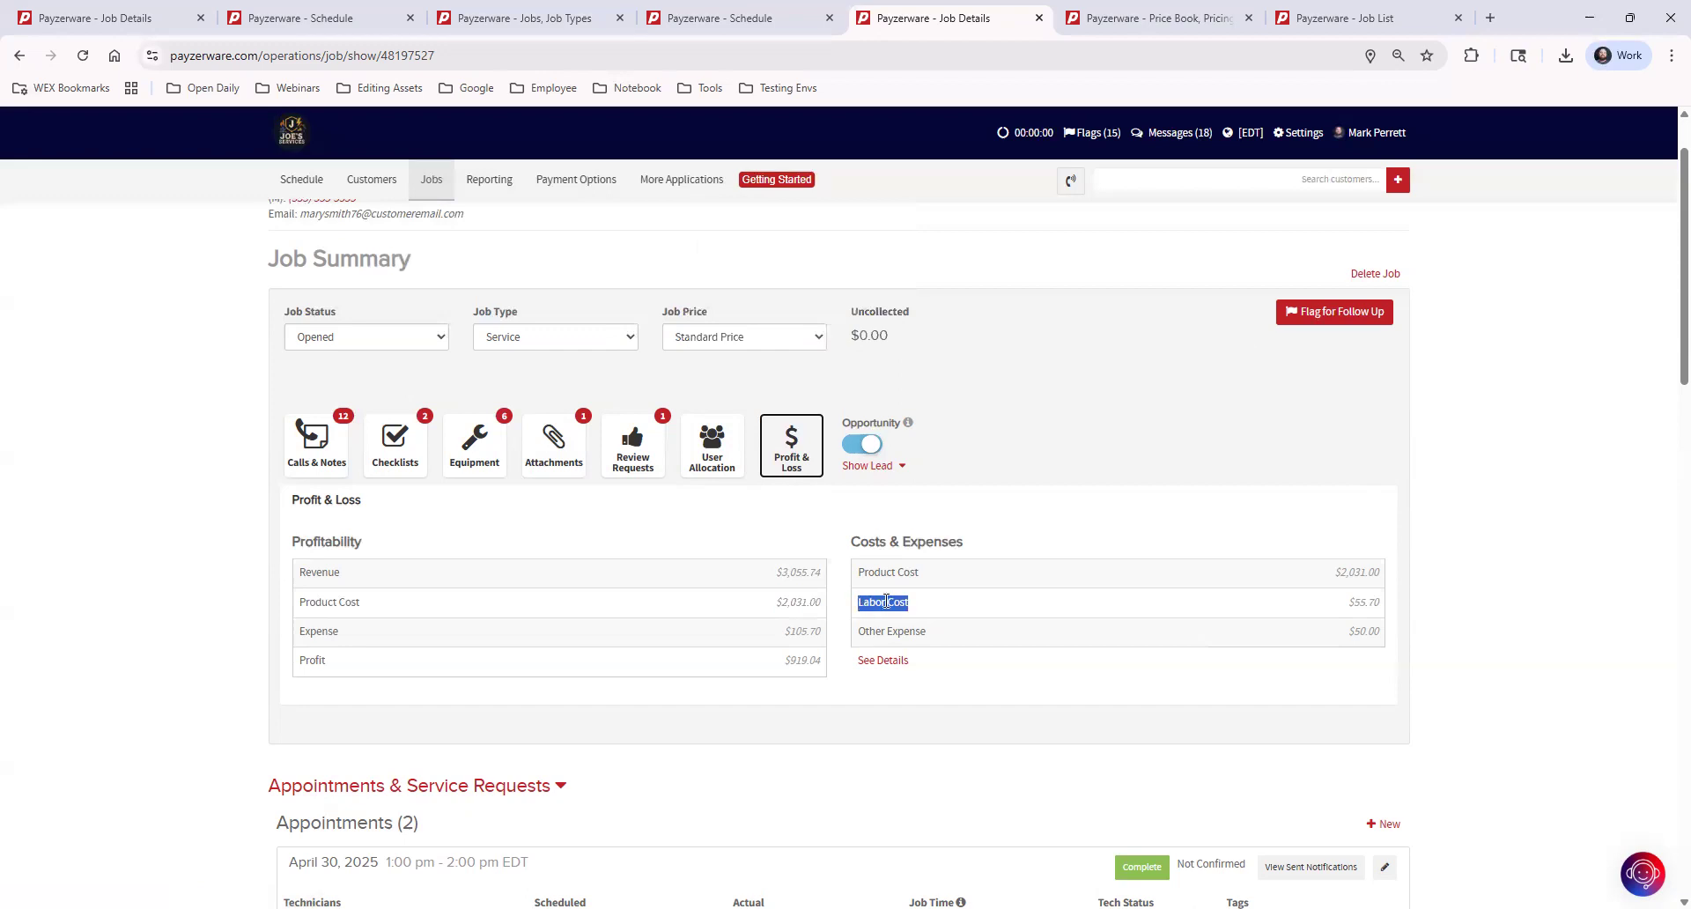
{"action": "left_click", "coordinate": [1301, 134]}
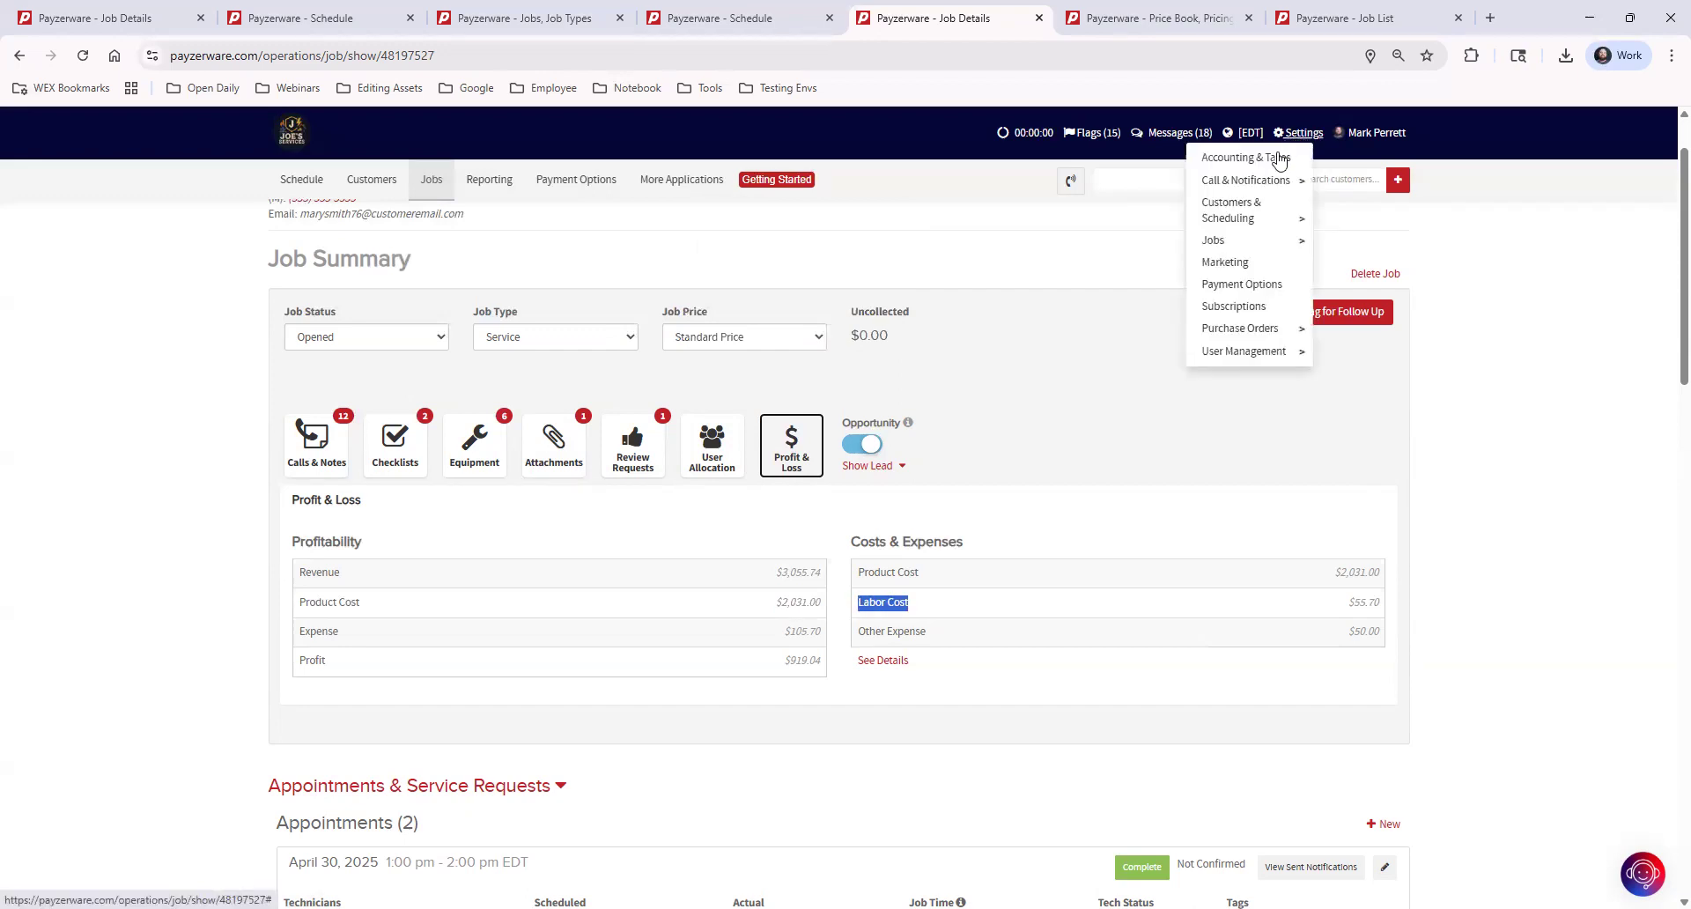
{"action": "mouse_move", "coordinate": [1264, 352]}
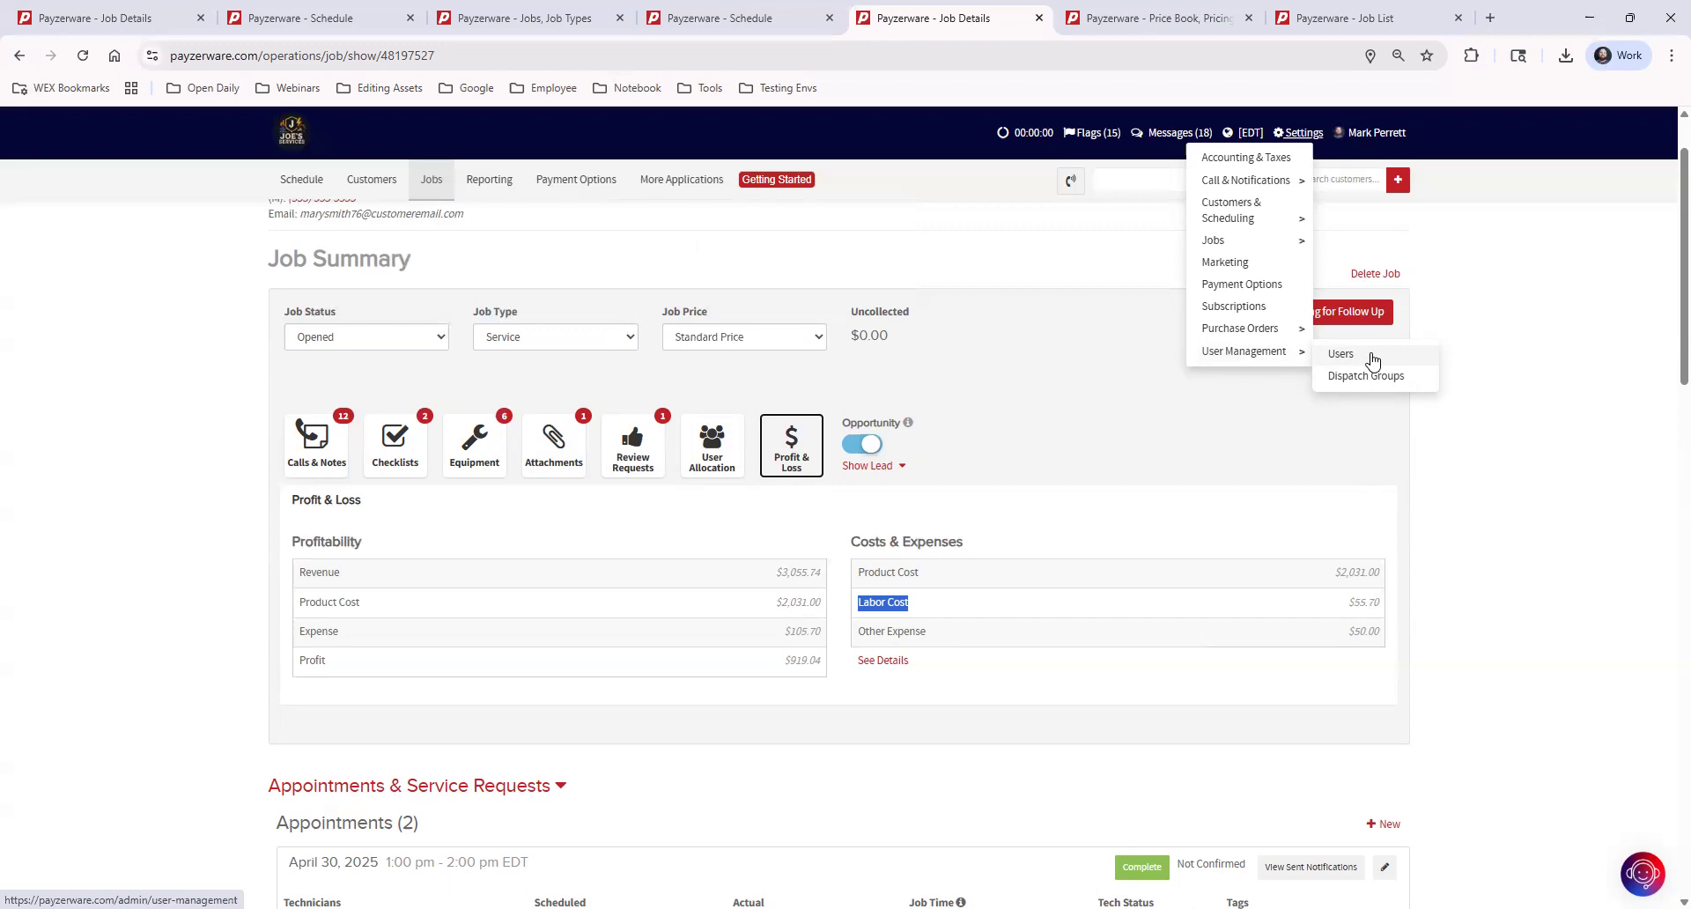
{"action": "left_click", "coordinate": [983, 683]}
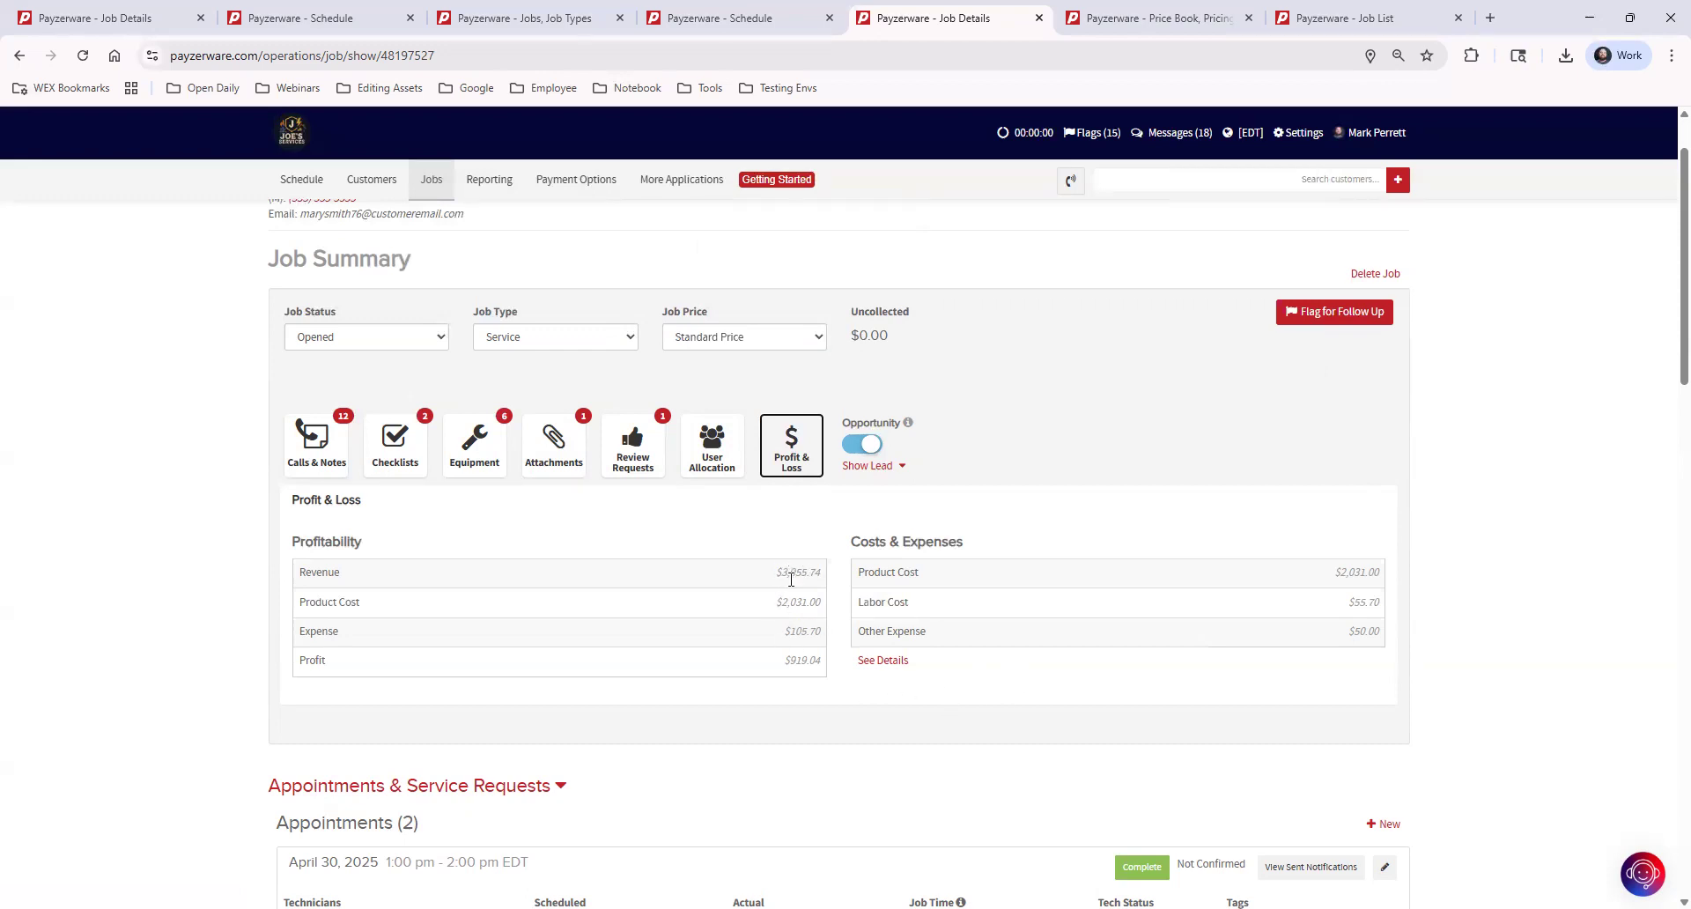
Examine the job's profit figure in the profit and loss summary and look over the appointments below it
{"action": "double_click", "coordinate": [795, 661]}
{"action": "scroll", "coordinate": [714, 689], "scroll_direction": "up", "scroll_amount": 1}
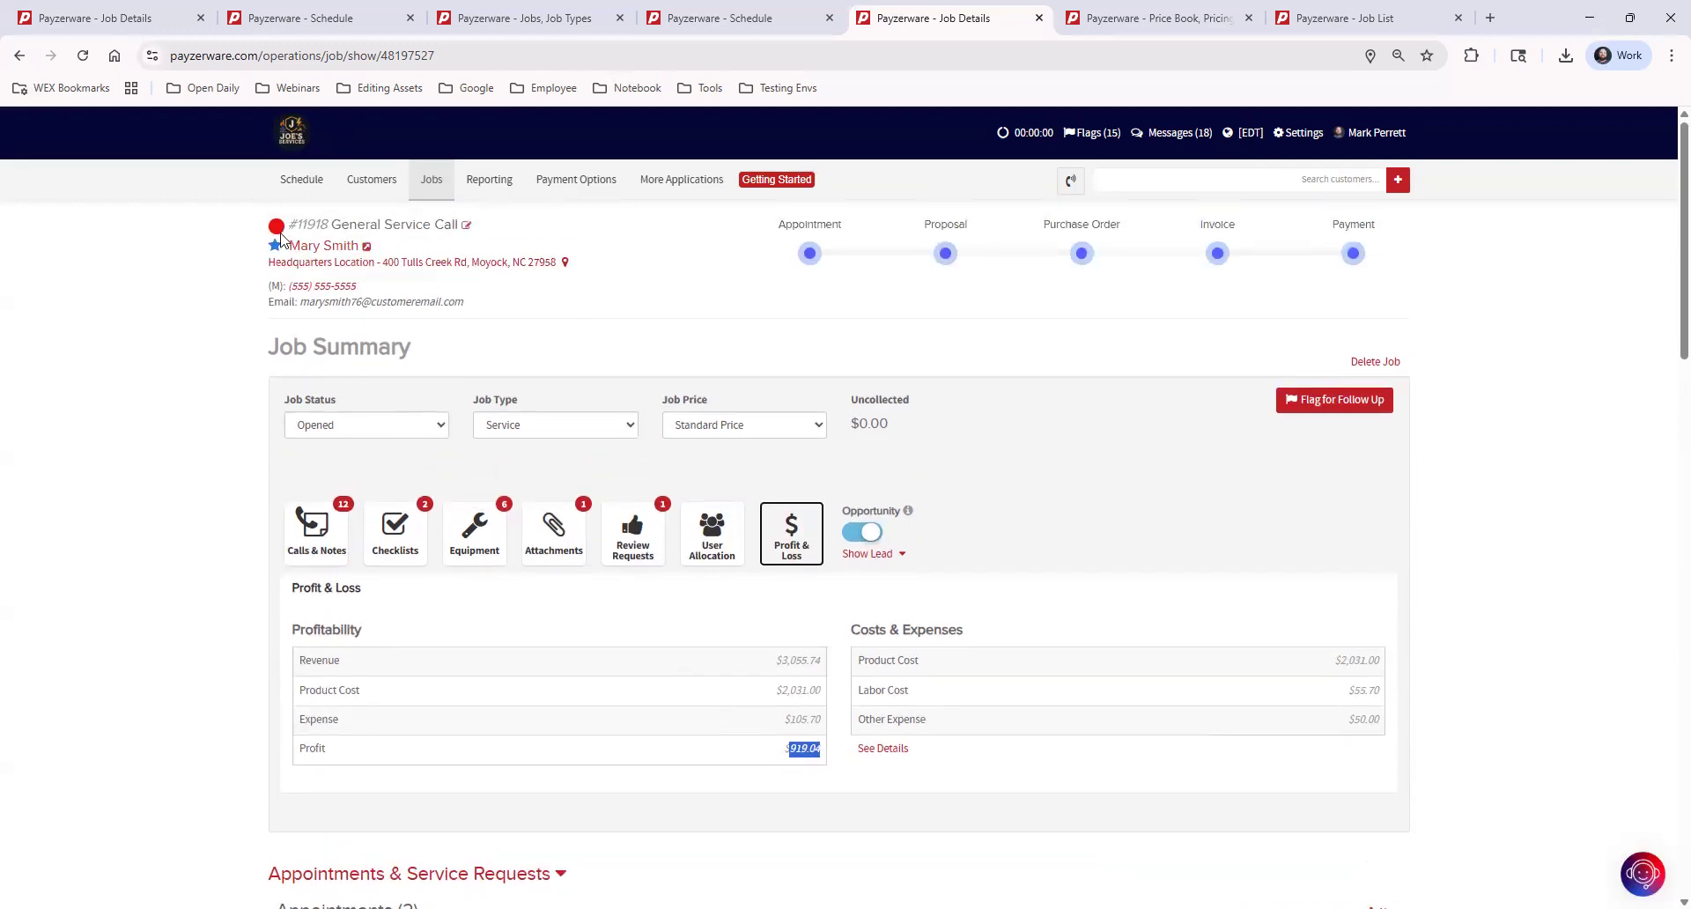
{"action": "left_click", "coordinate": [795, 754]}
{"action": "double_click", "coordinate": [794, 750]}
{"action": "left_click", "coordinate": [1040, 759]}
{"action": "scroll", "coordinate": [1040, 759], "scroll_direction": "down", "scroll_amount": 5}
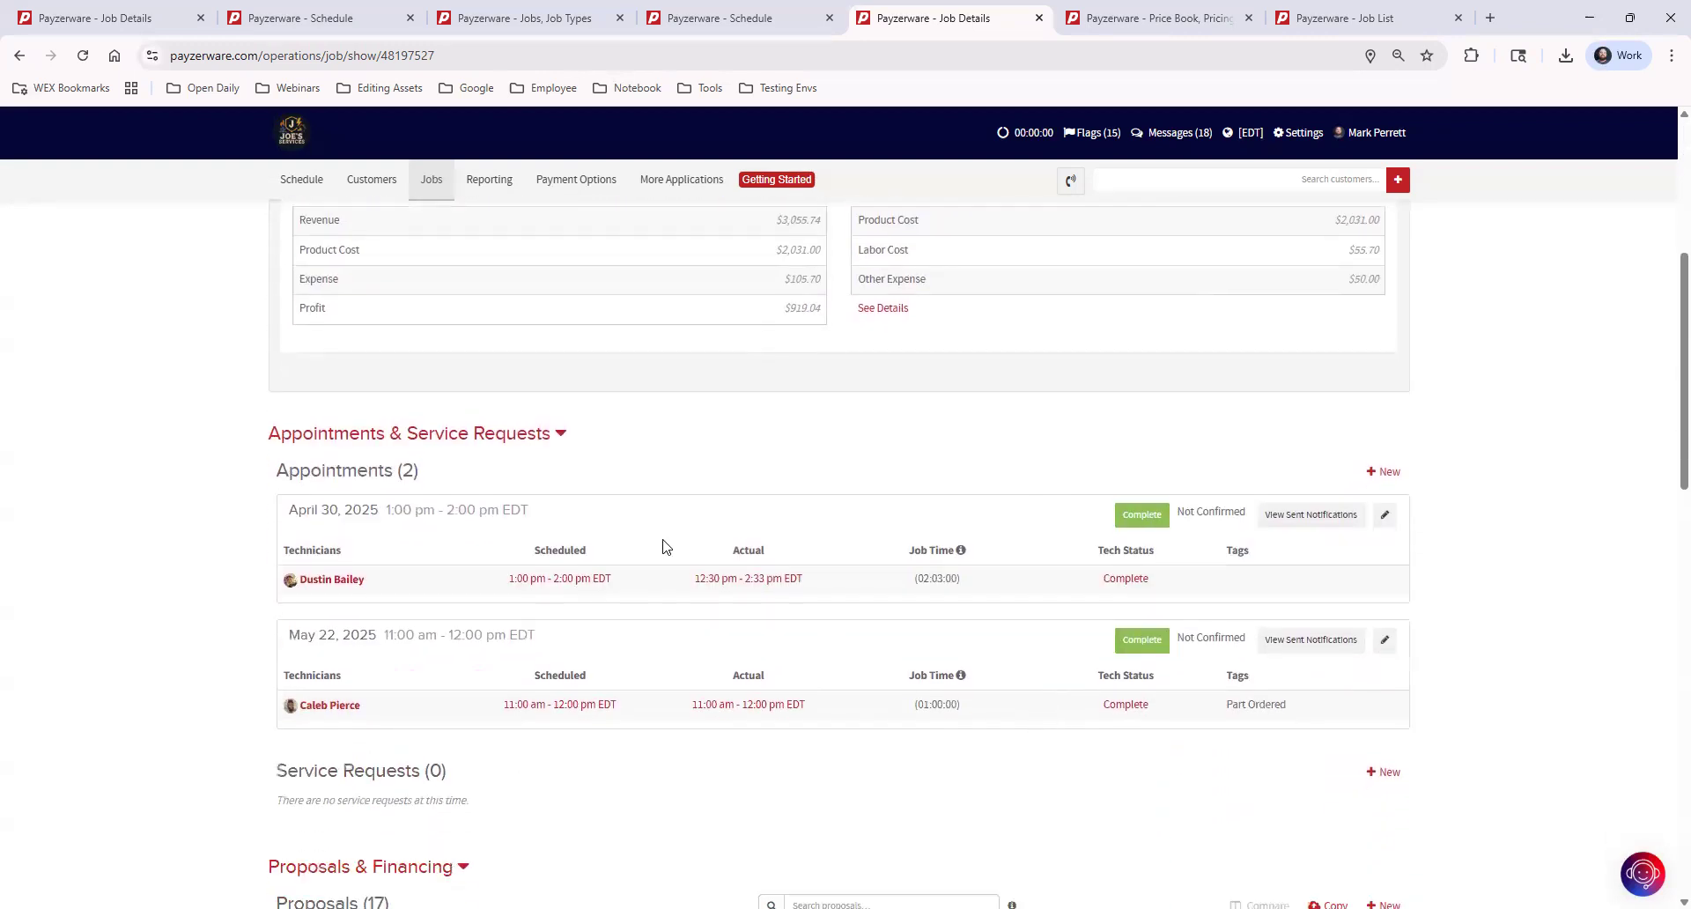
{"action": "scroll", "coordinate": [617, 541], "scroll_direction": "up", "scroll_amount": 3}
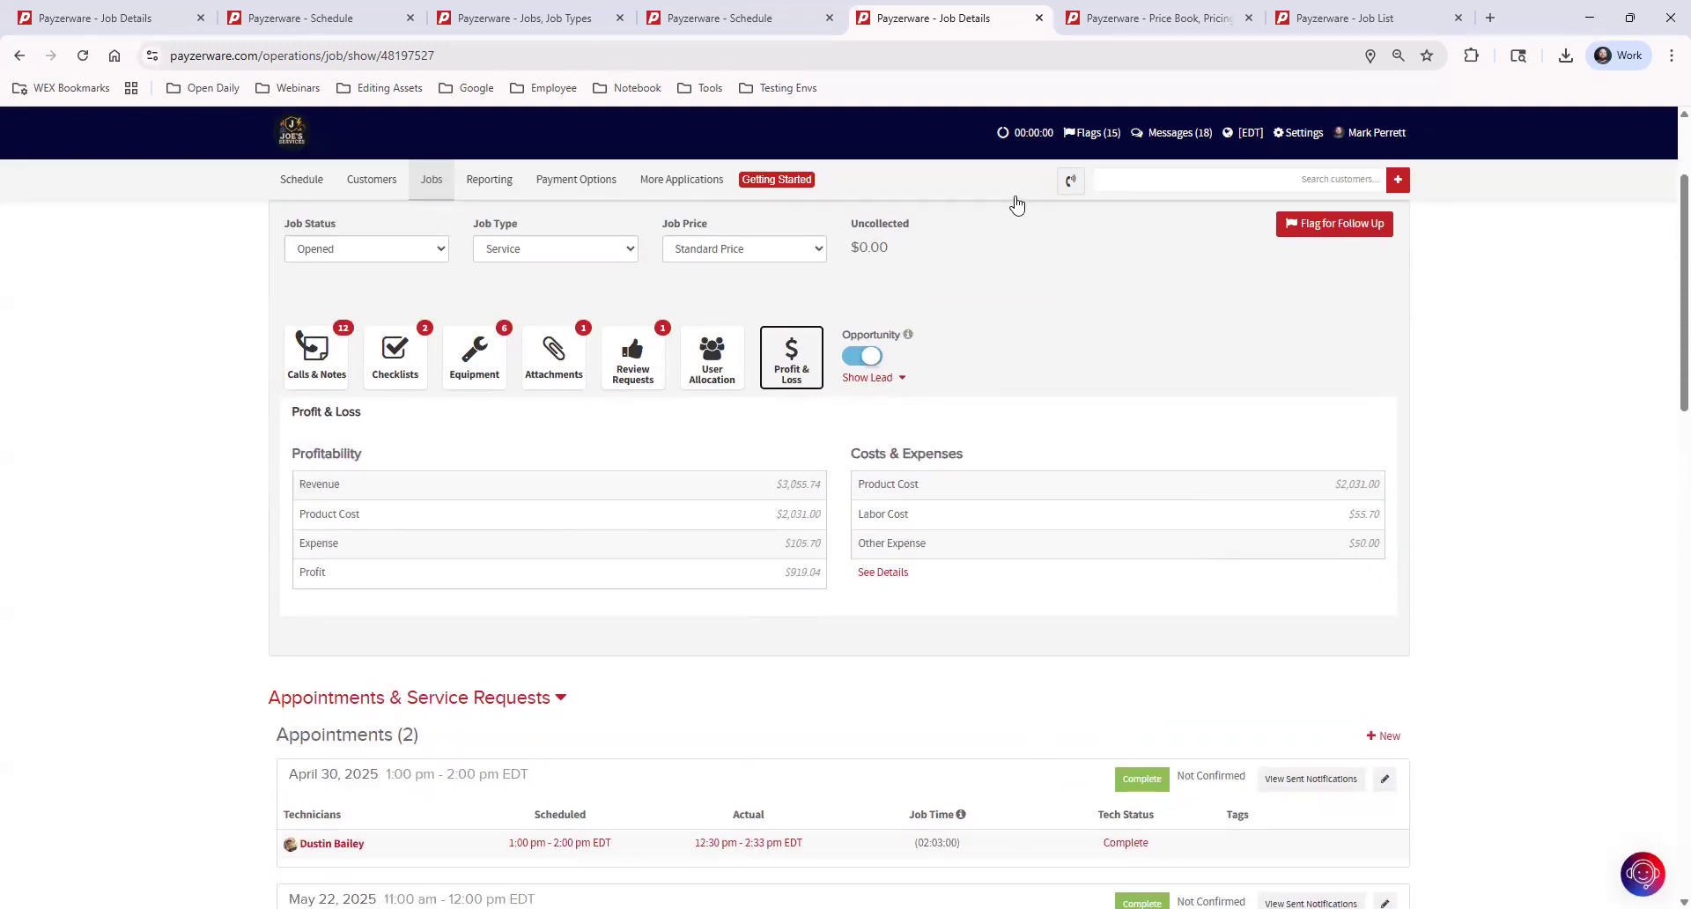
Switch the job's Opportunity setting off and back on
{"action": "left_click", "coordinate": [870, 362]}
{"action": "left_click", "coordinate": [853, 358]}
{"action": "scroll", "coordinate": [1092, 651], "scroll_direction": "up", "scroll_amount": 2}
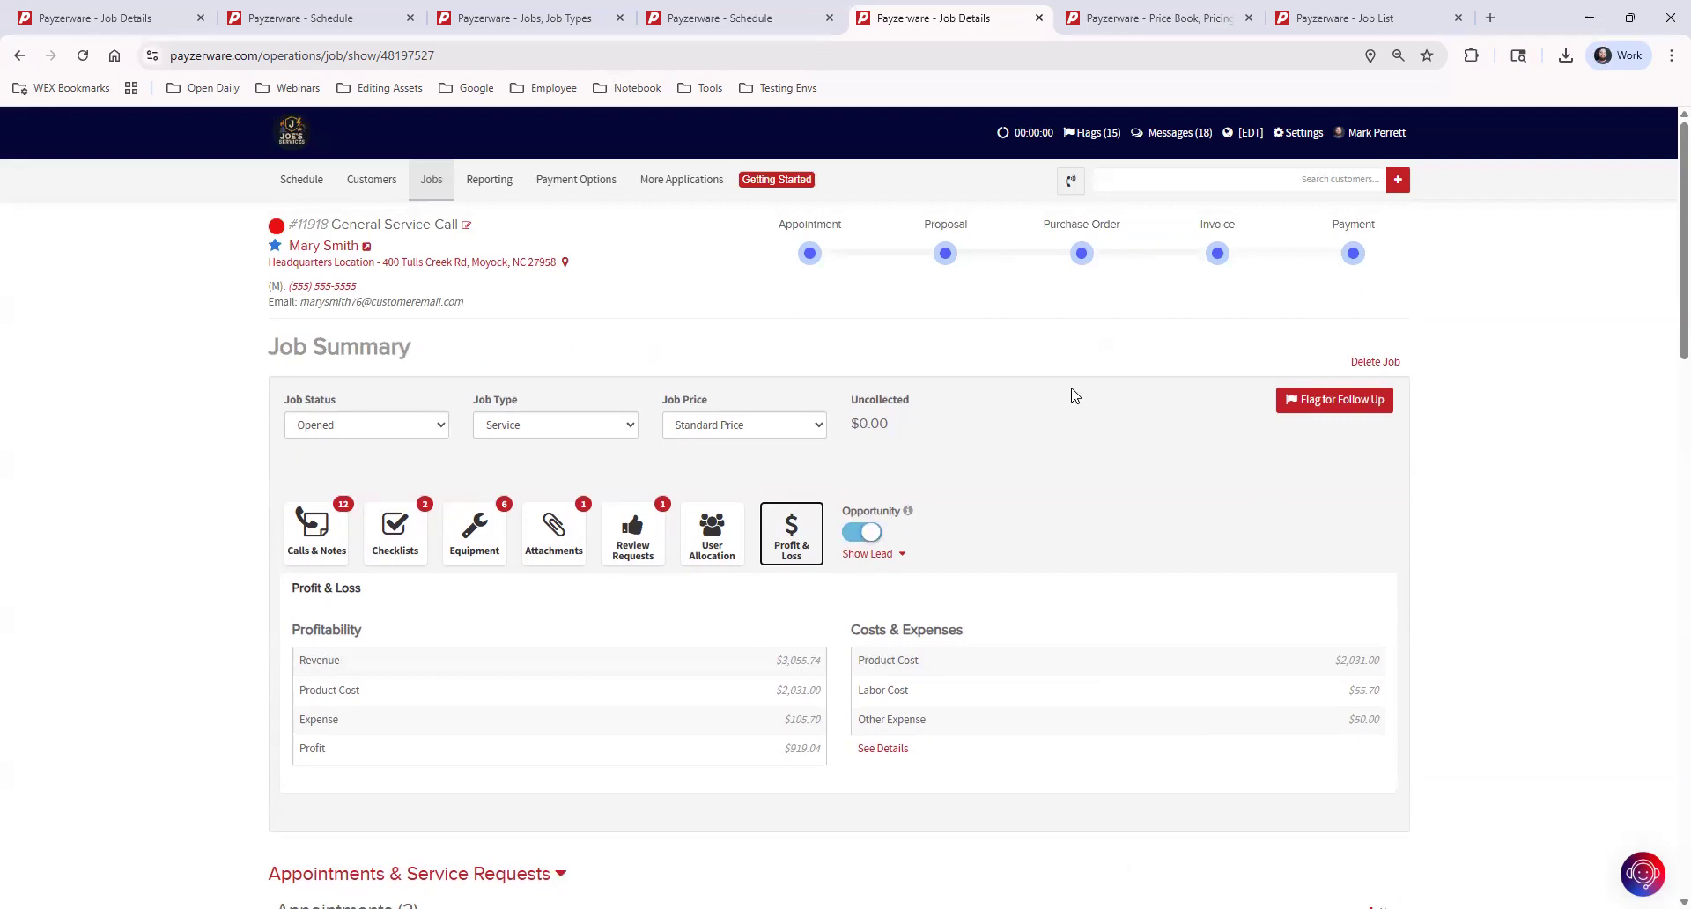
Open Reporting in a separate browser tab, show the Original reports, and open the Proposals report from the Jobs category
{"action": "mouse_move", "coordinate": [542, 199]}
{"action": "left_click", "coordinate": [487, 180], "text": "ctrl"}
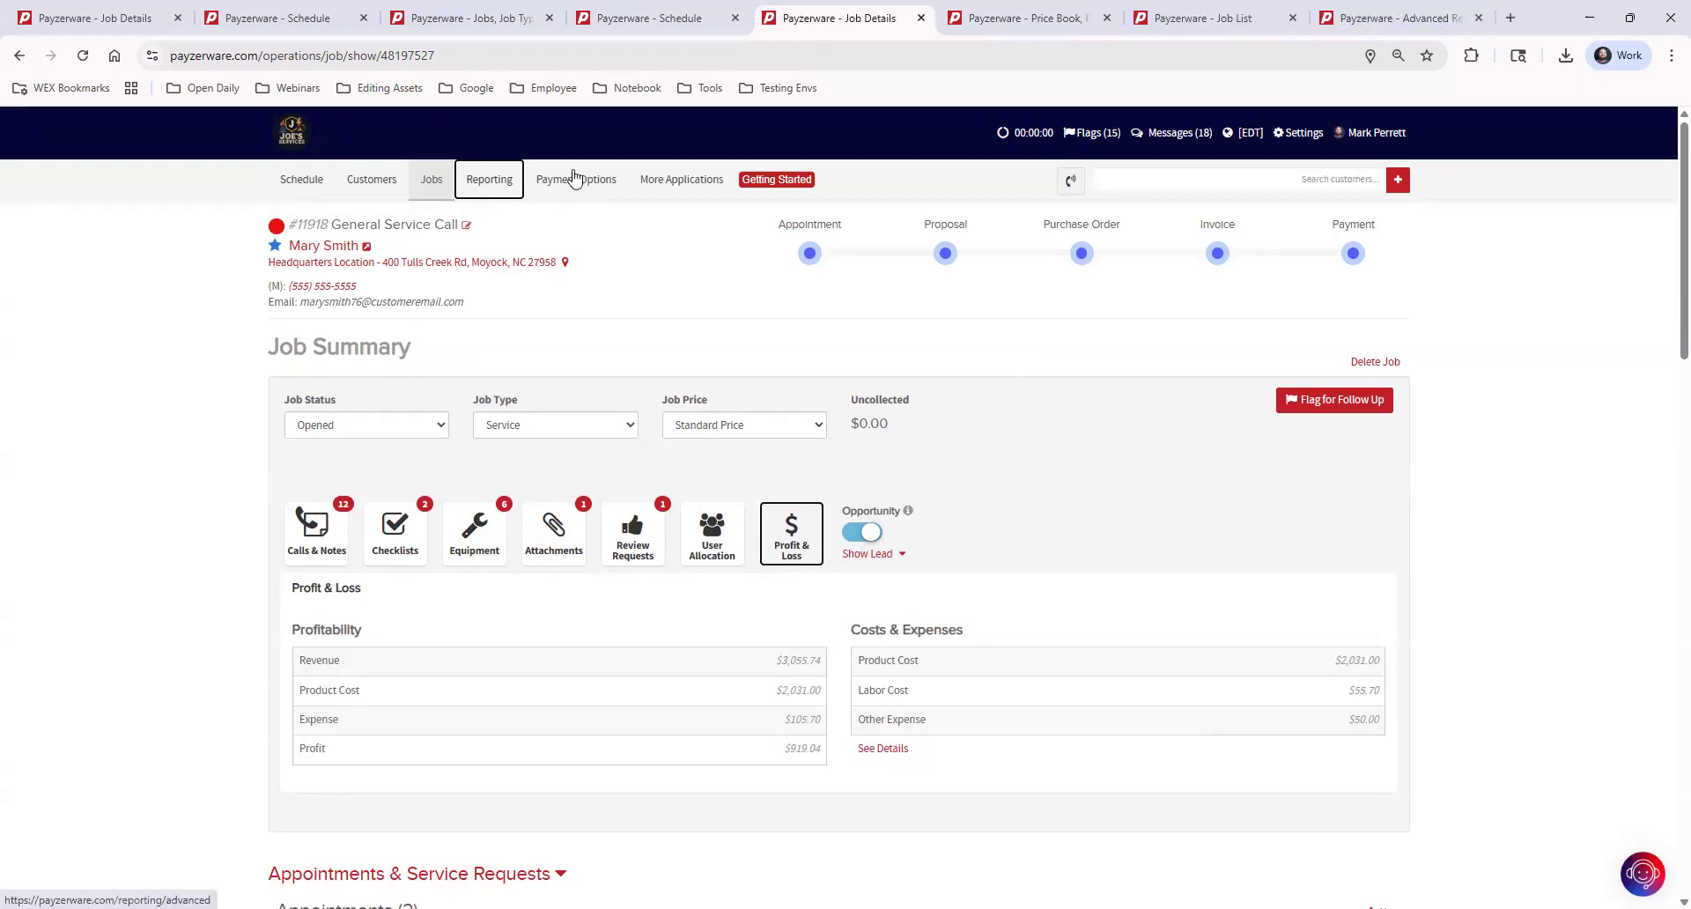
{"action": "left_click", "coordinate": [1390, 19]}
{"action": "left_click", "coordinate": [1298, 242]}
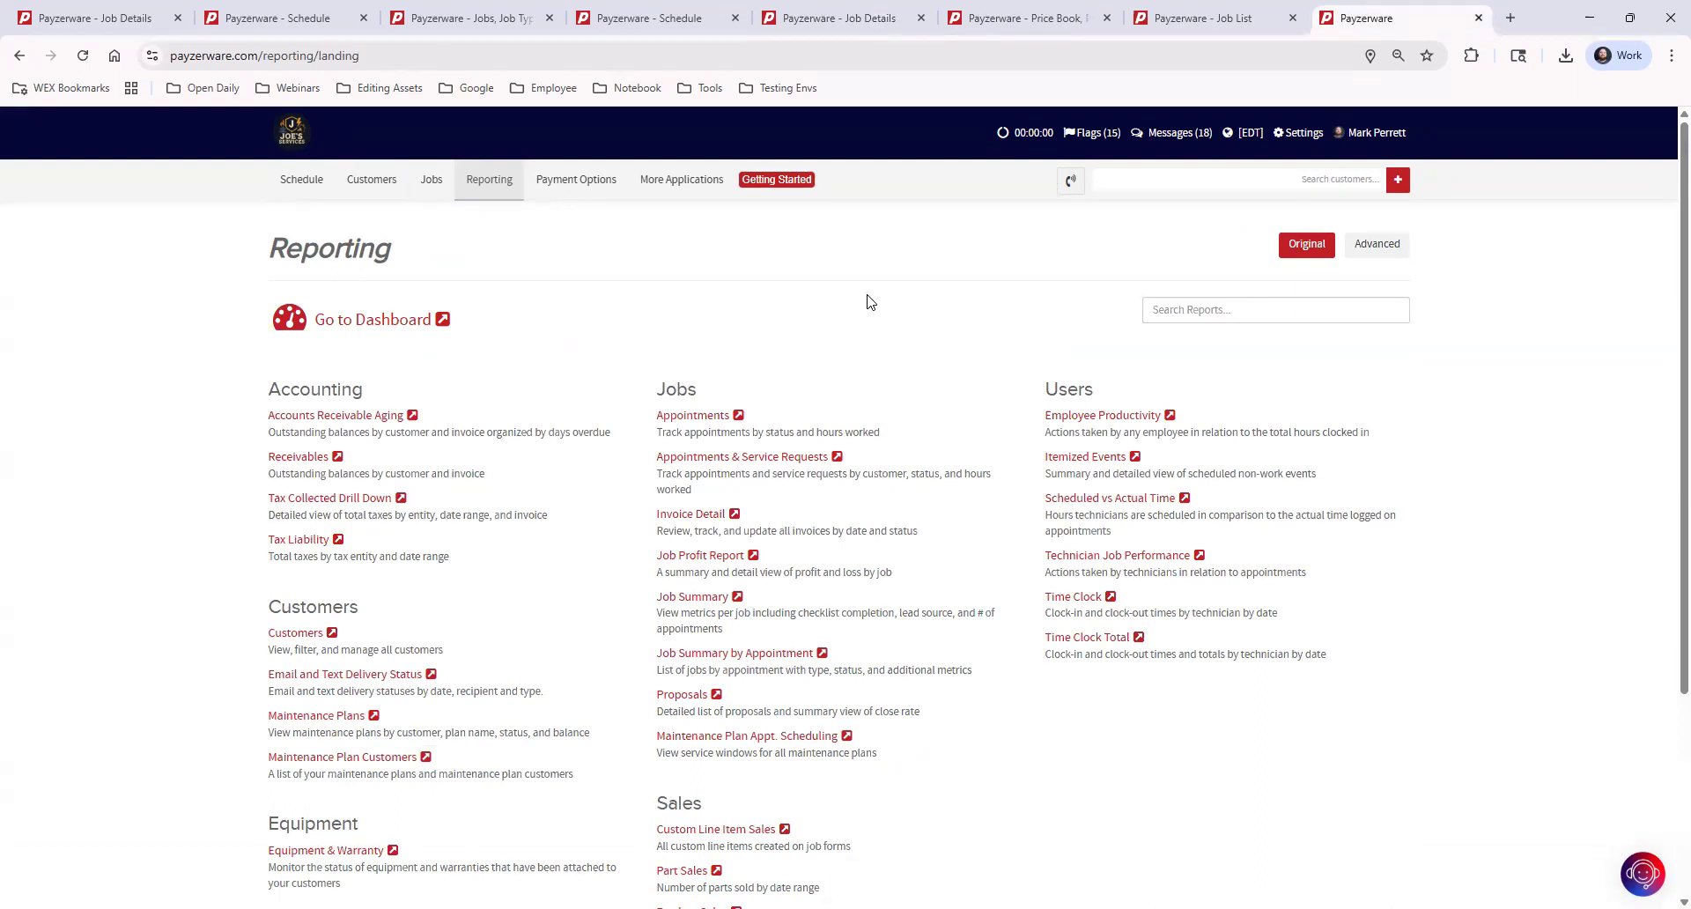
{"action": "left_click_drag", "start_coordinate": [656, 389], "coordinate": [700, 394]}
{"action": "left_click", "coordinate": [691, 698]}
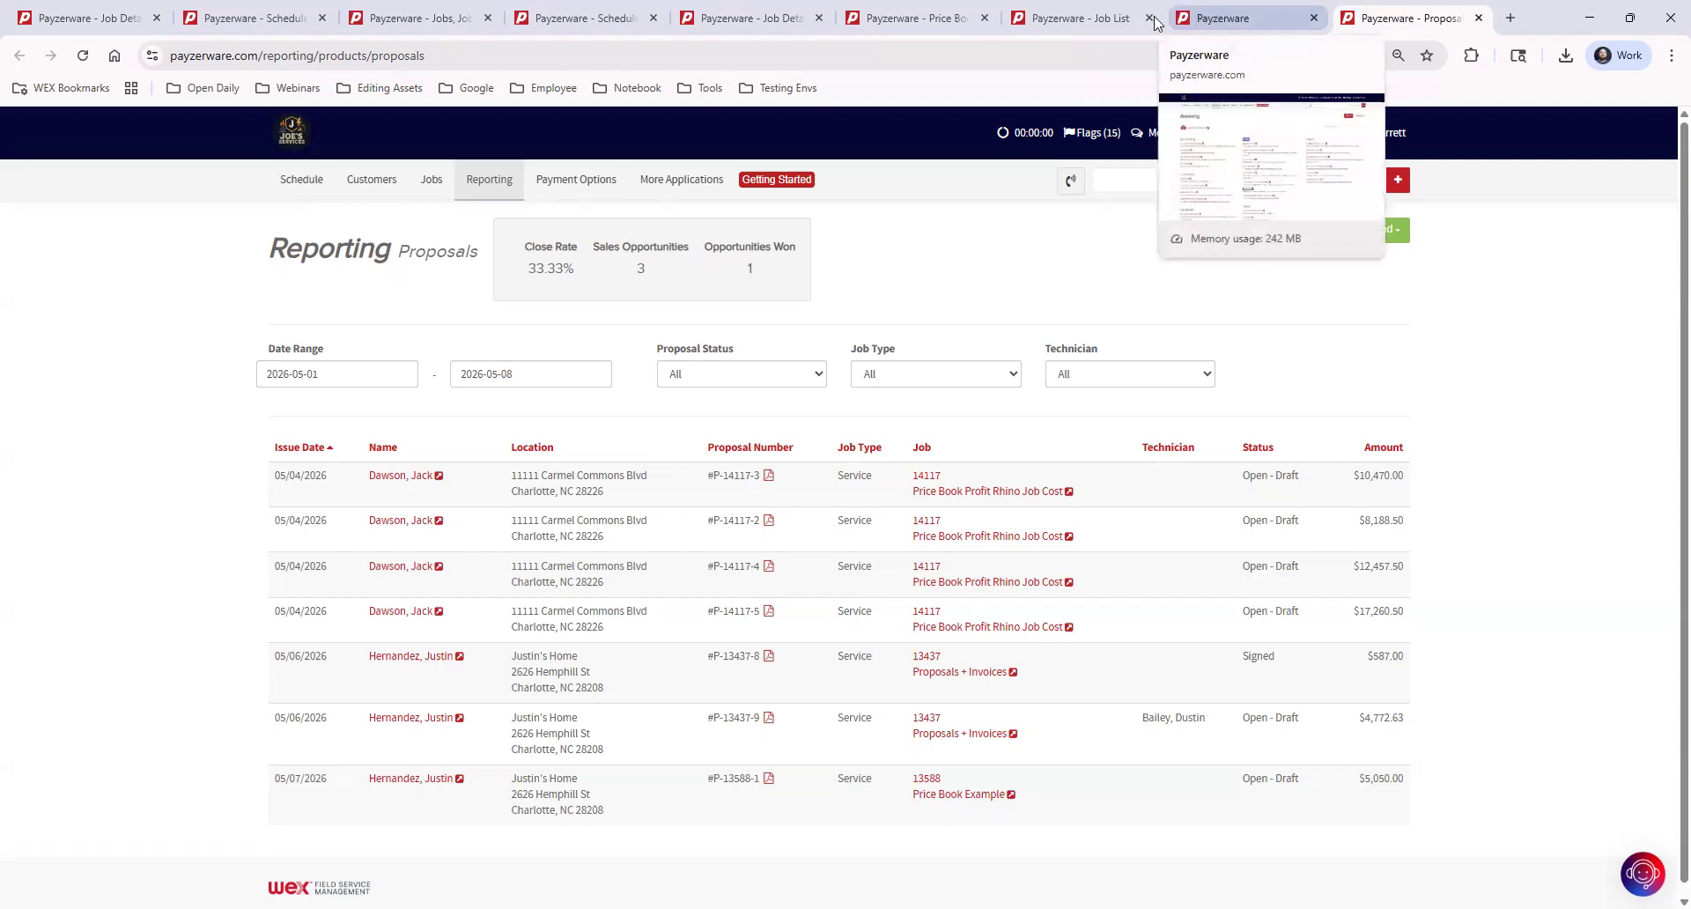
Return to the job details browser tab and toggle the Opportunity setting off and on again
{"action": "left_click", "coordinate": [799, 17]}
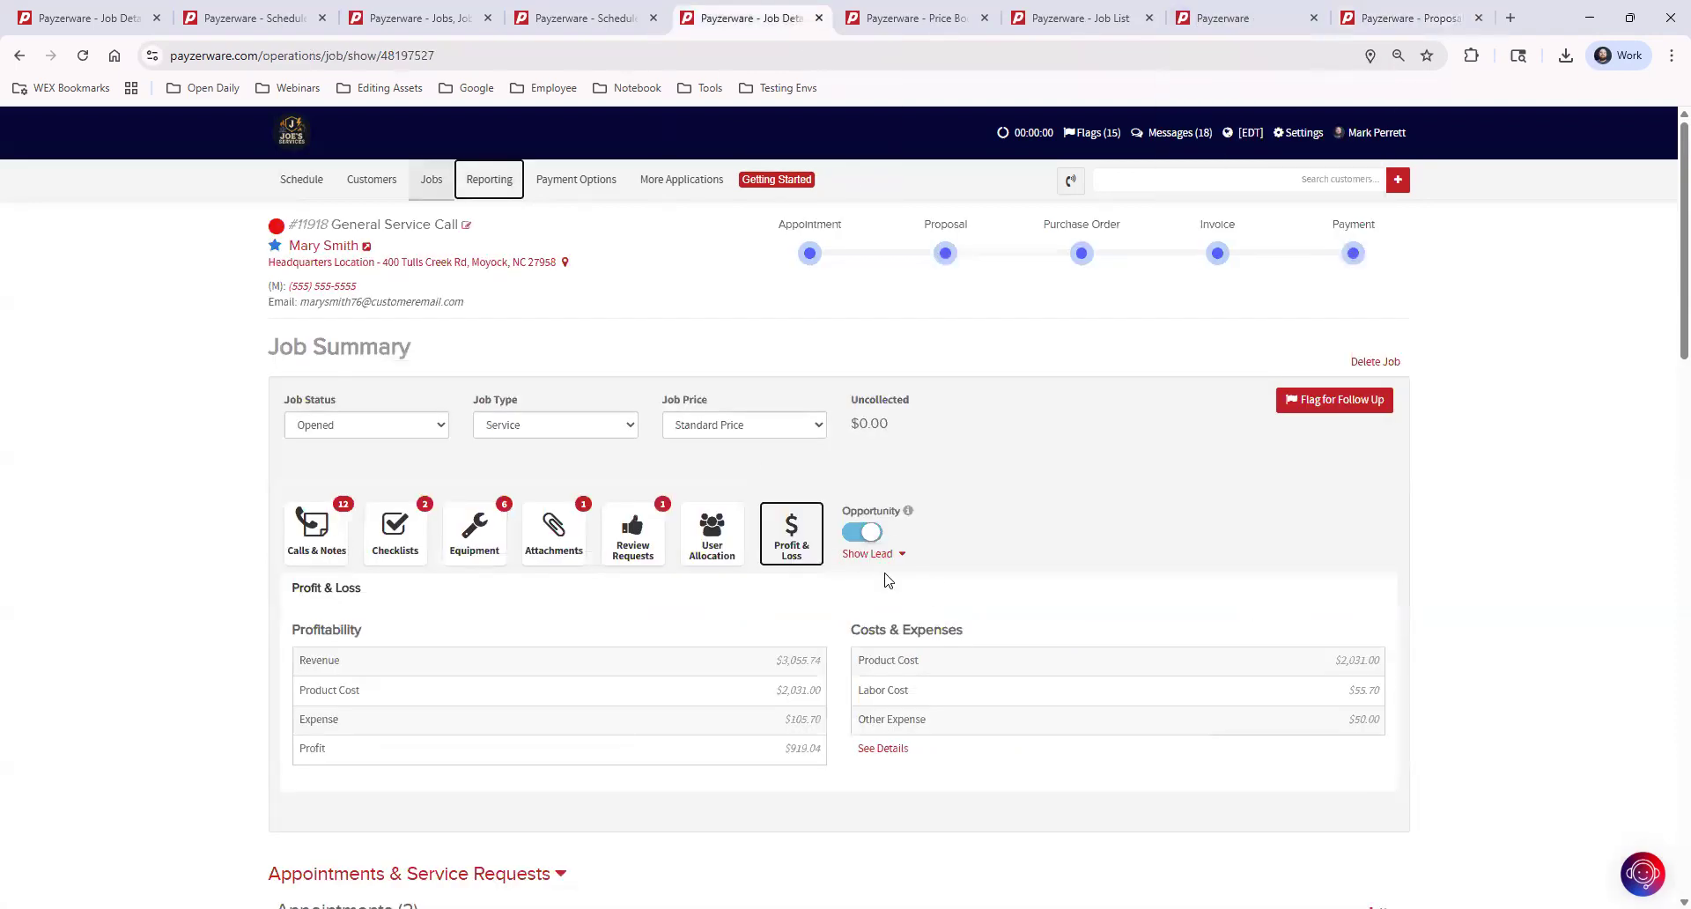
{"action": "left_click", "coordinate": [866, 533]}
{"action": "left_click", "coordinate": [865, 533]}
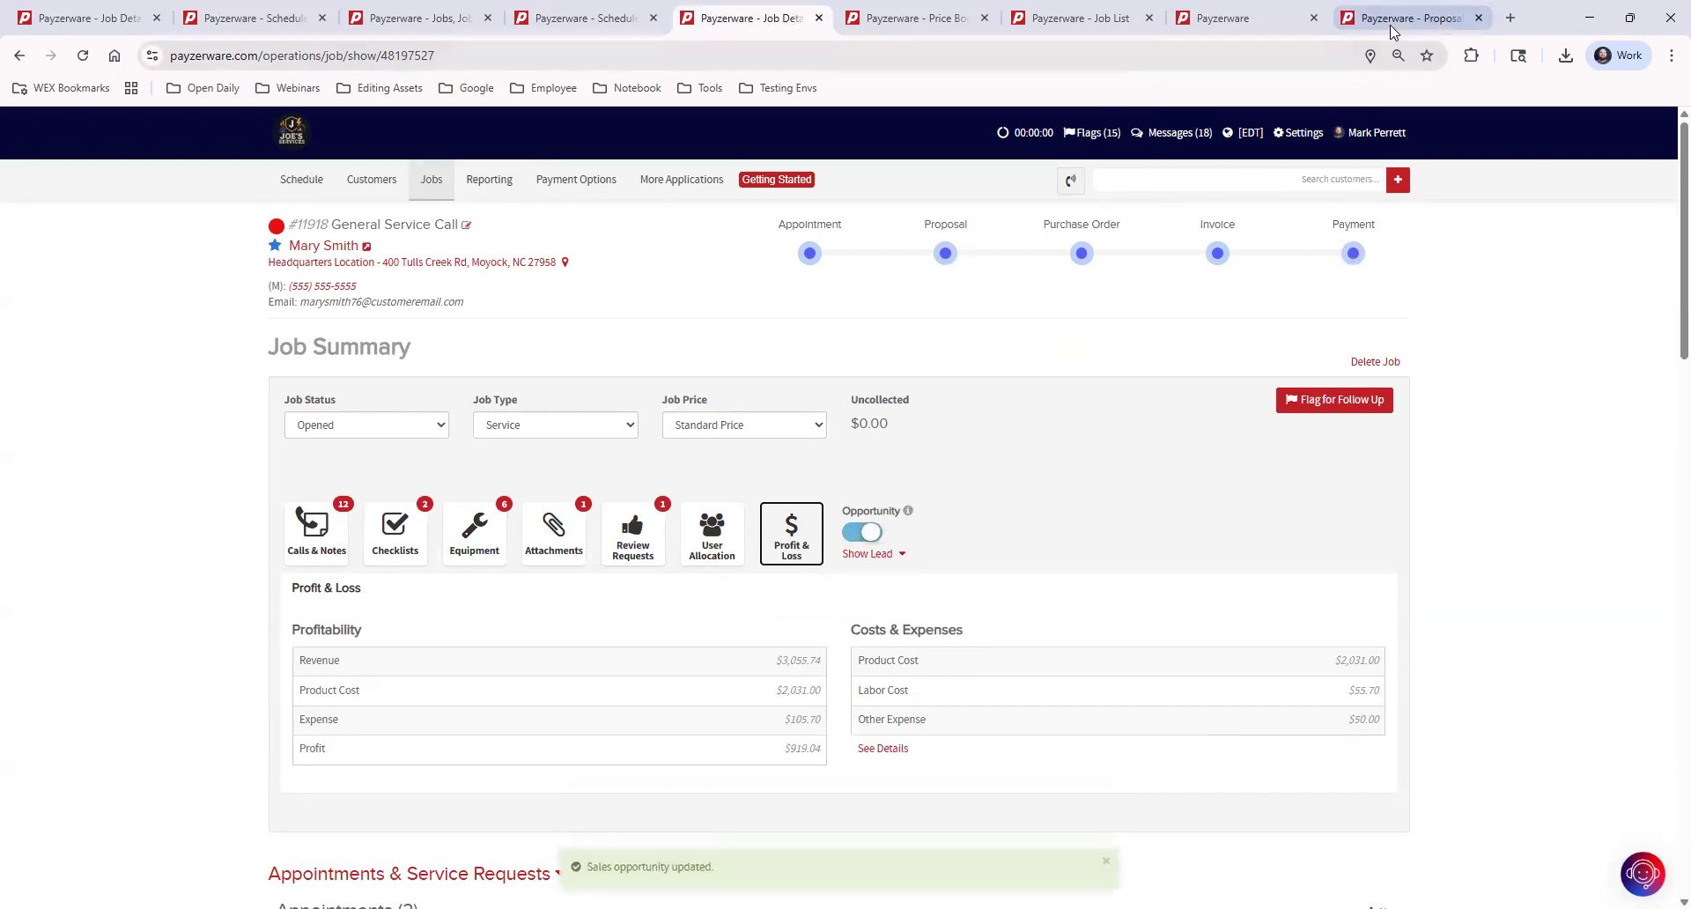
Place the Proposals report's browser tab beside the job details tab and examine its sales opportunities and opportunities won
{"action": "left_click_drag", "start_coordinate": [1392, 31], "coordinate": [920, 17]}
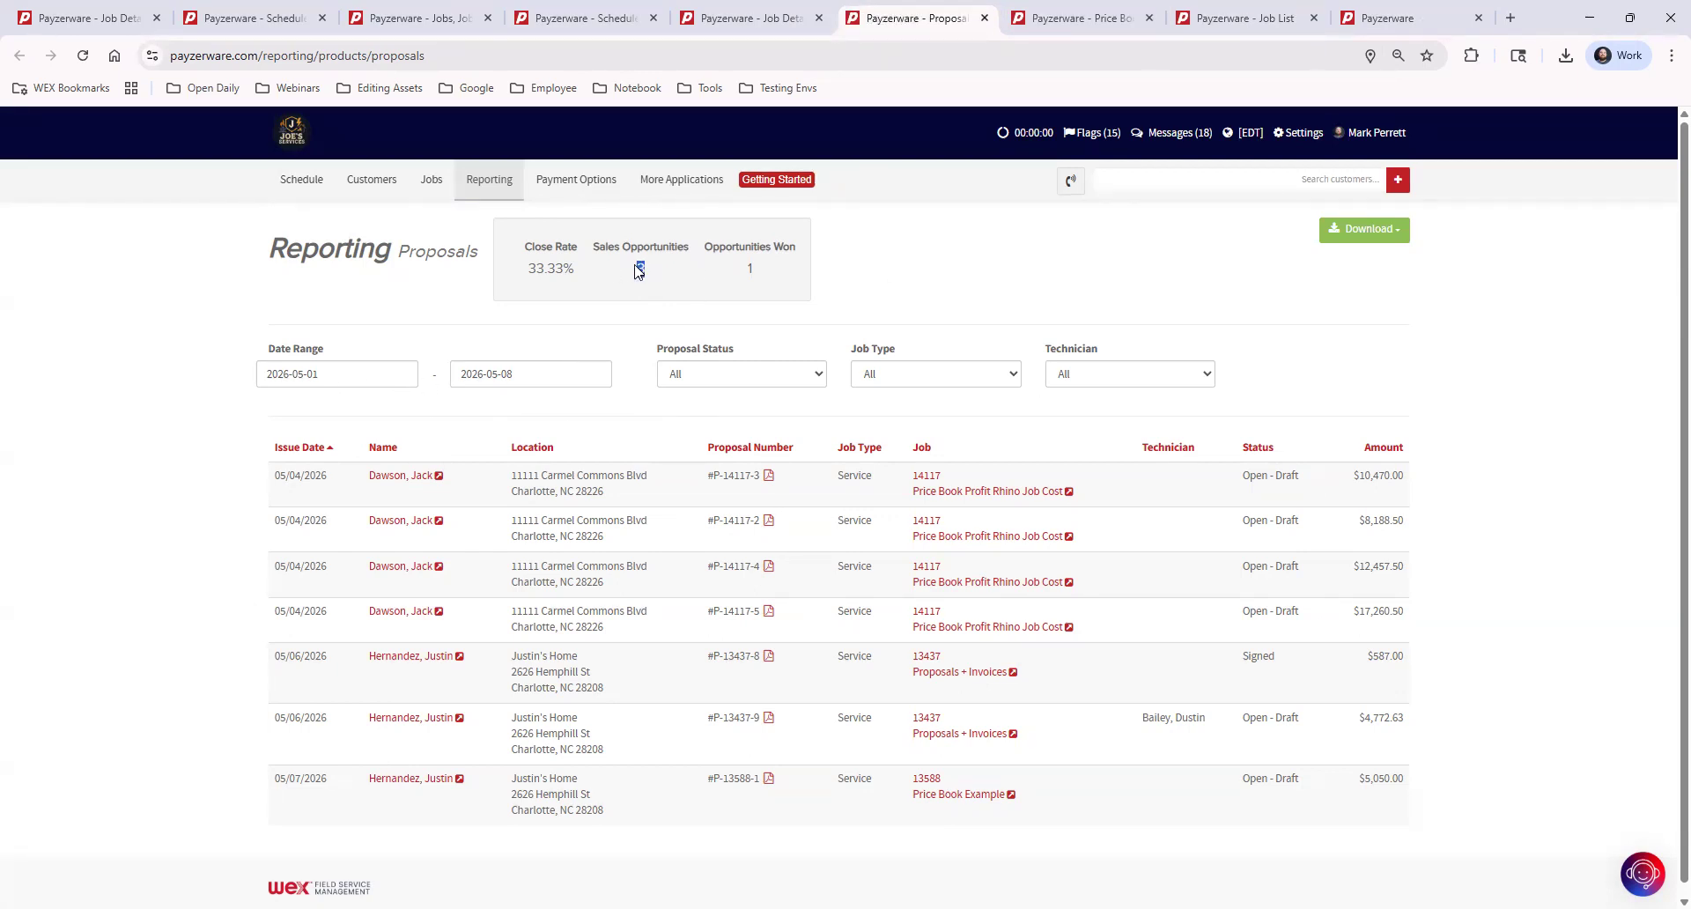
{"action": "double_click", "coordinate": [753, 272]}
{"action": "left_click", "coordinate": [605, 267]}
Return to the job details tab, collapse the four sections below the Job Summary, and re-expand Proposals & Financing and Appointments & Service Requests
{"action": "left_click", "coordinate": [738, 20]}
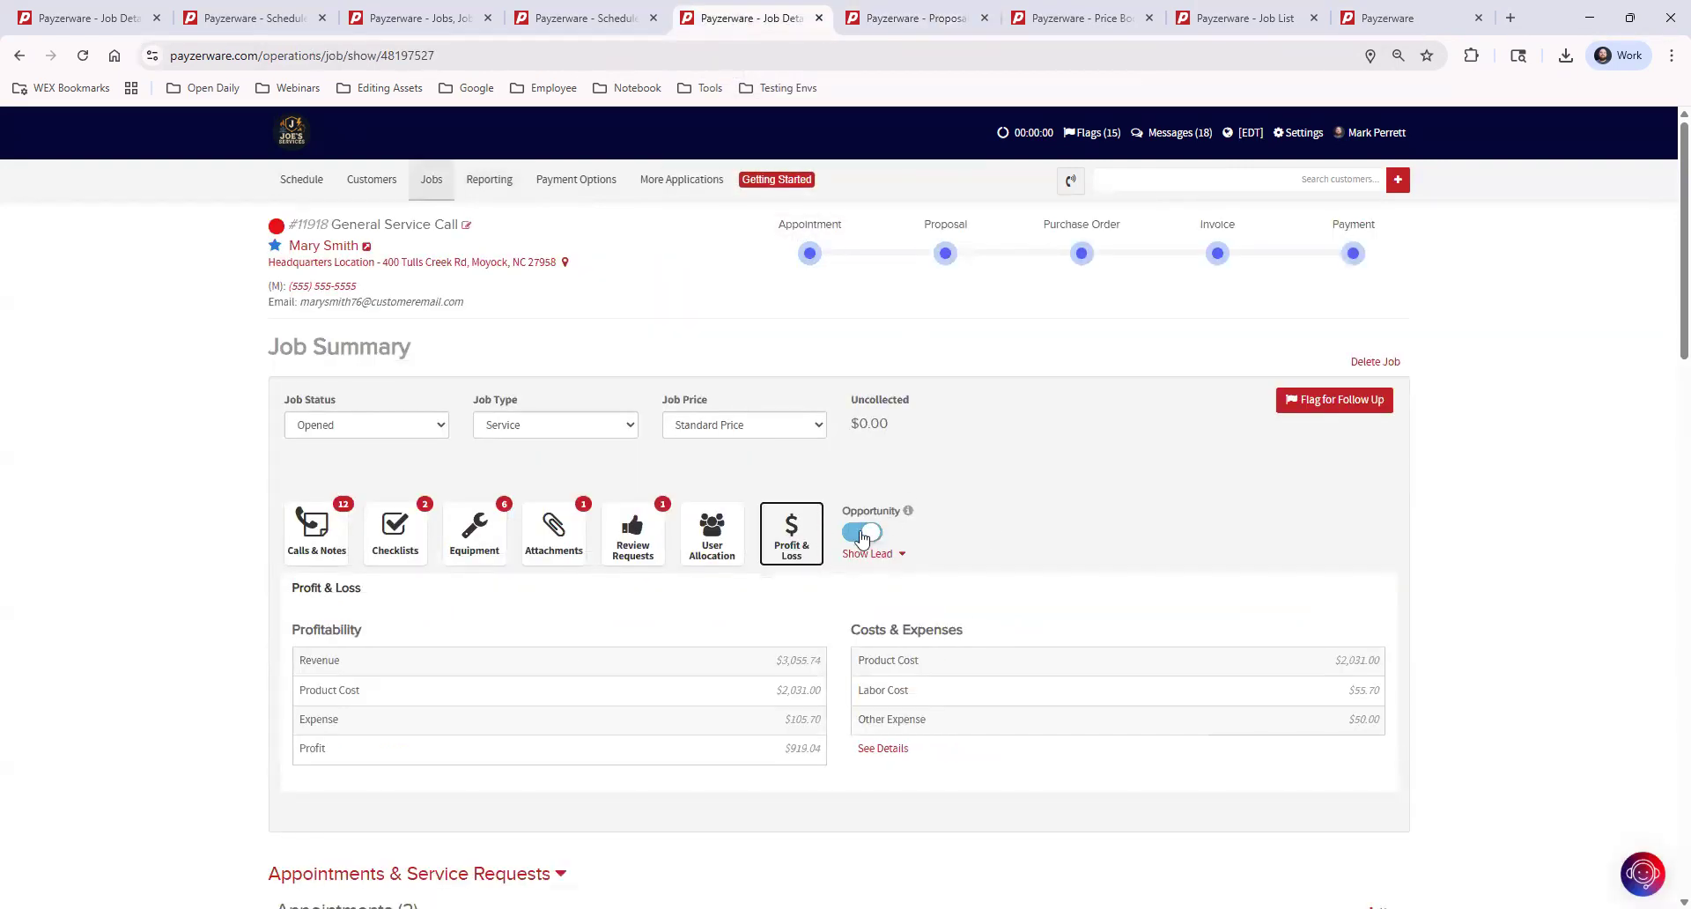
{"action": "scroll", "coordinate": [1045, 445], "scroll_direction": "down", "scroll_amount": 8}
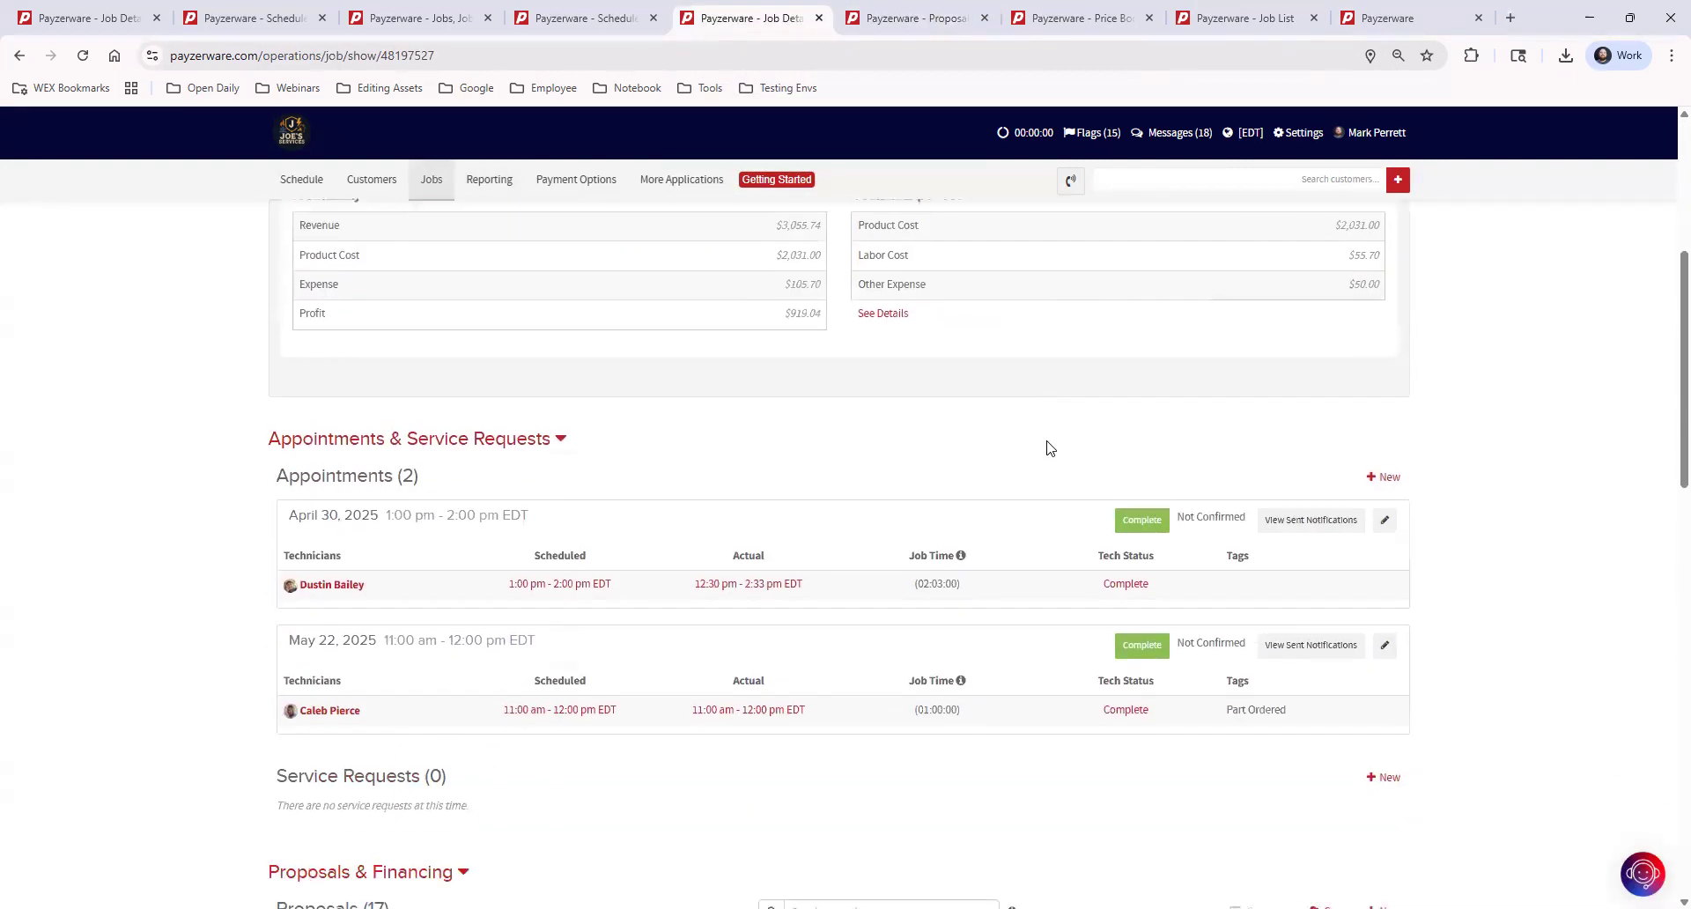
{"action": "scroll", "coordinate": [483, 349], "scroll_direction": "up", "scroll_amount": 3}
{"action": "left_click", "coordinate": [495, 435]}
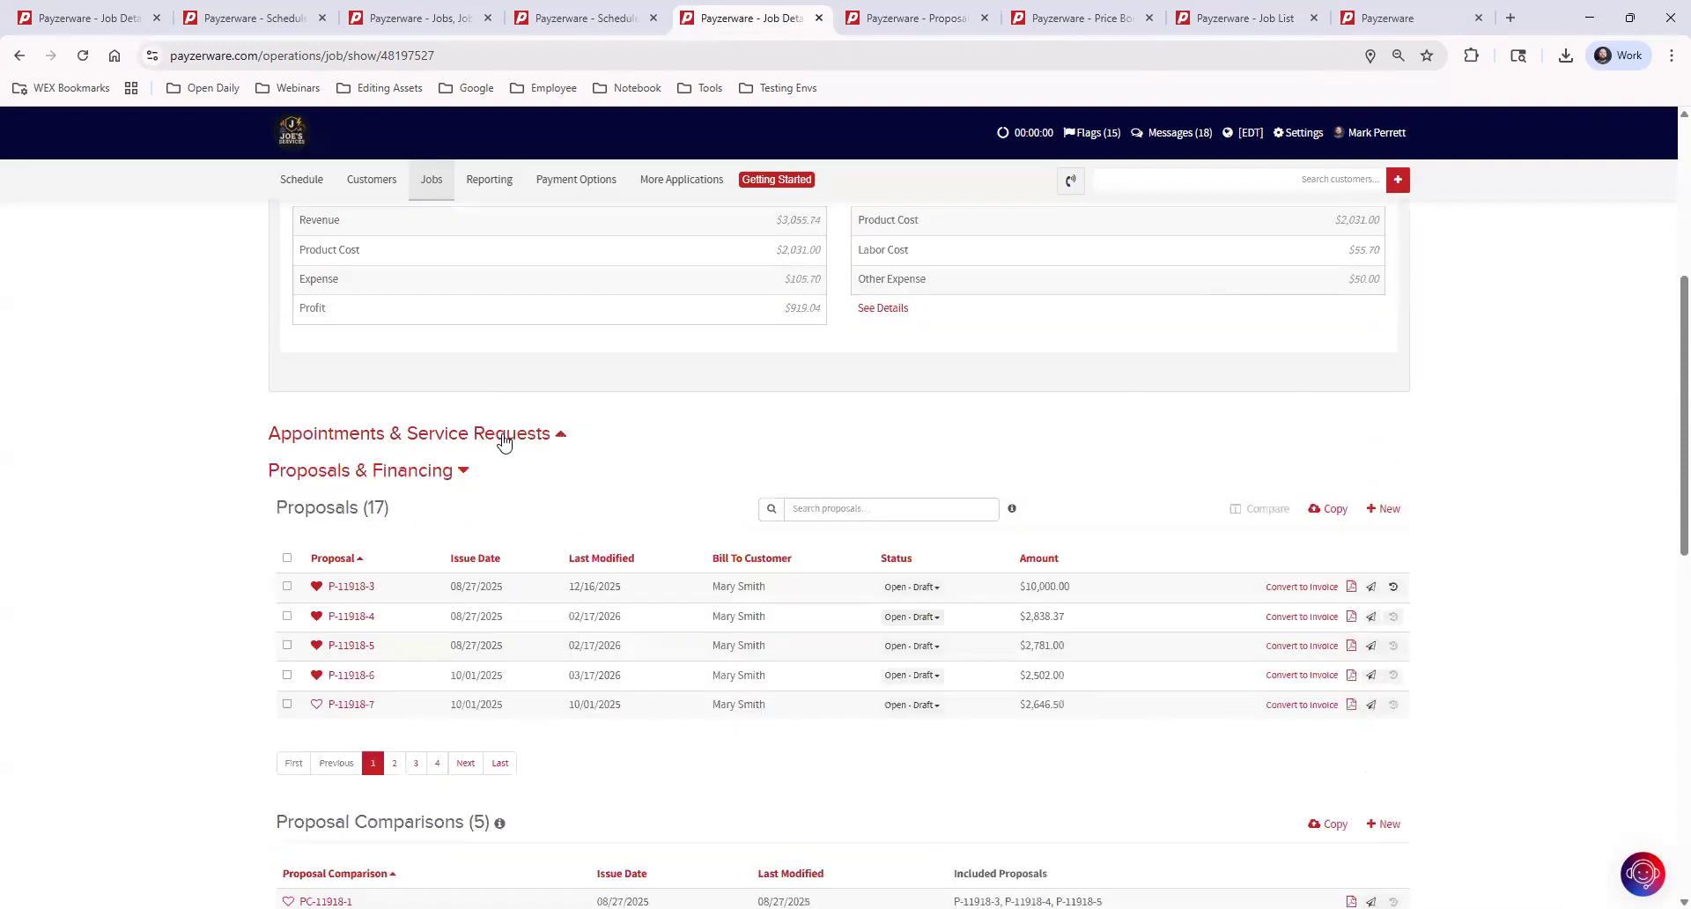
{"action": "left_click", "coordinate": [446, 473]}
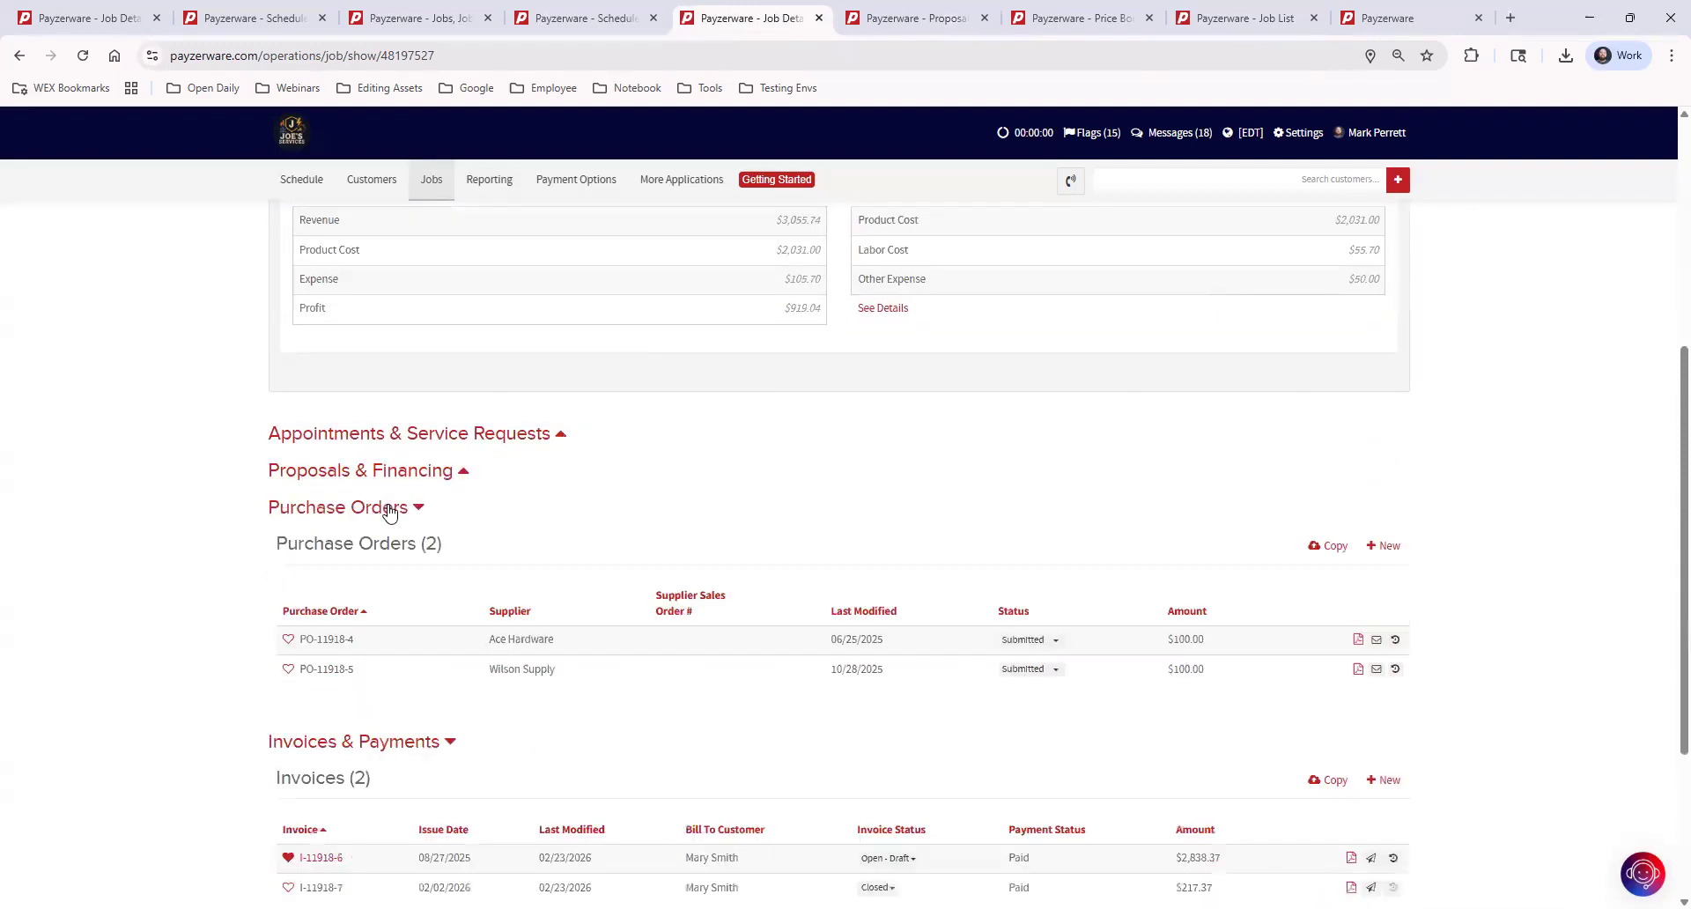
{"action": "left_click", "coordinate": [388, 508]}
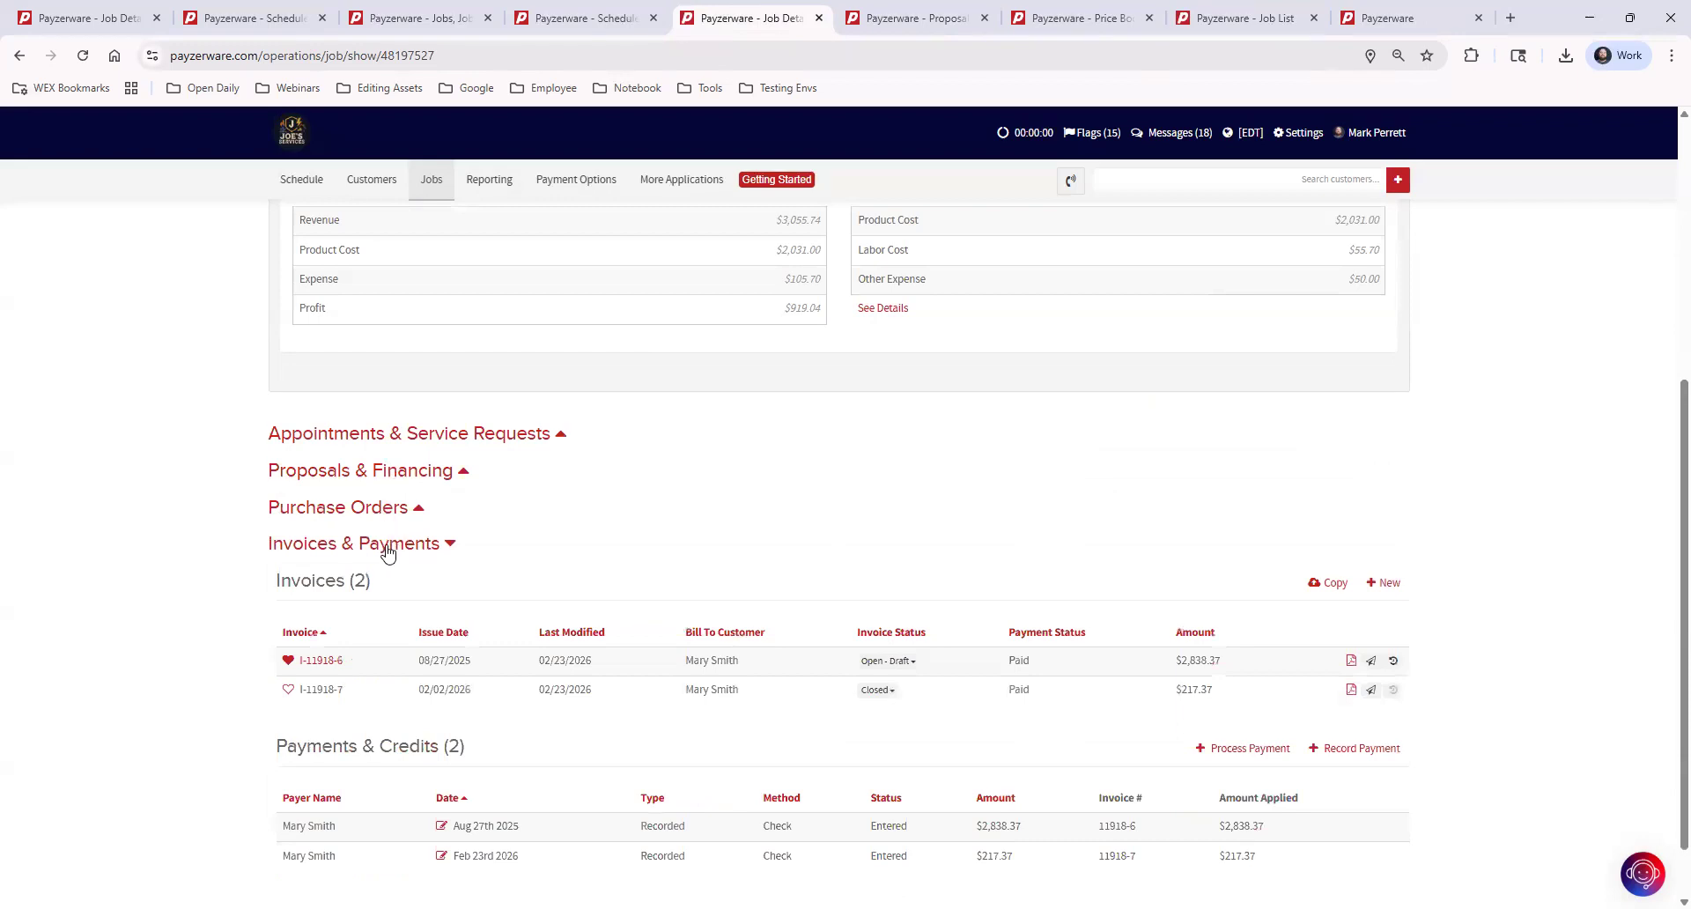
{"action": "left_click", "coordinate": [385, 546]}
{"action": "left_click", "coordinate": [423, 740]}
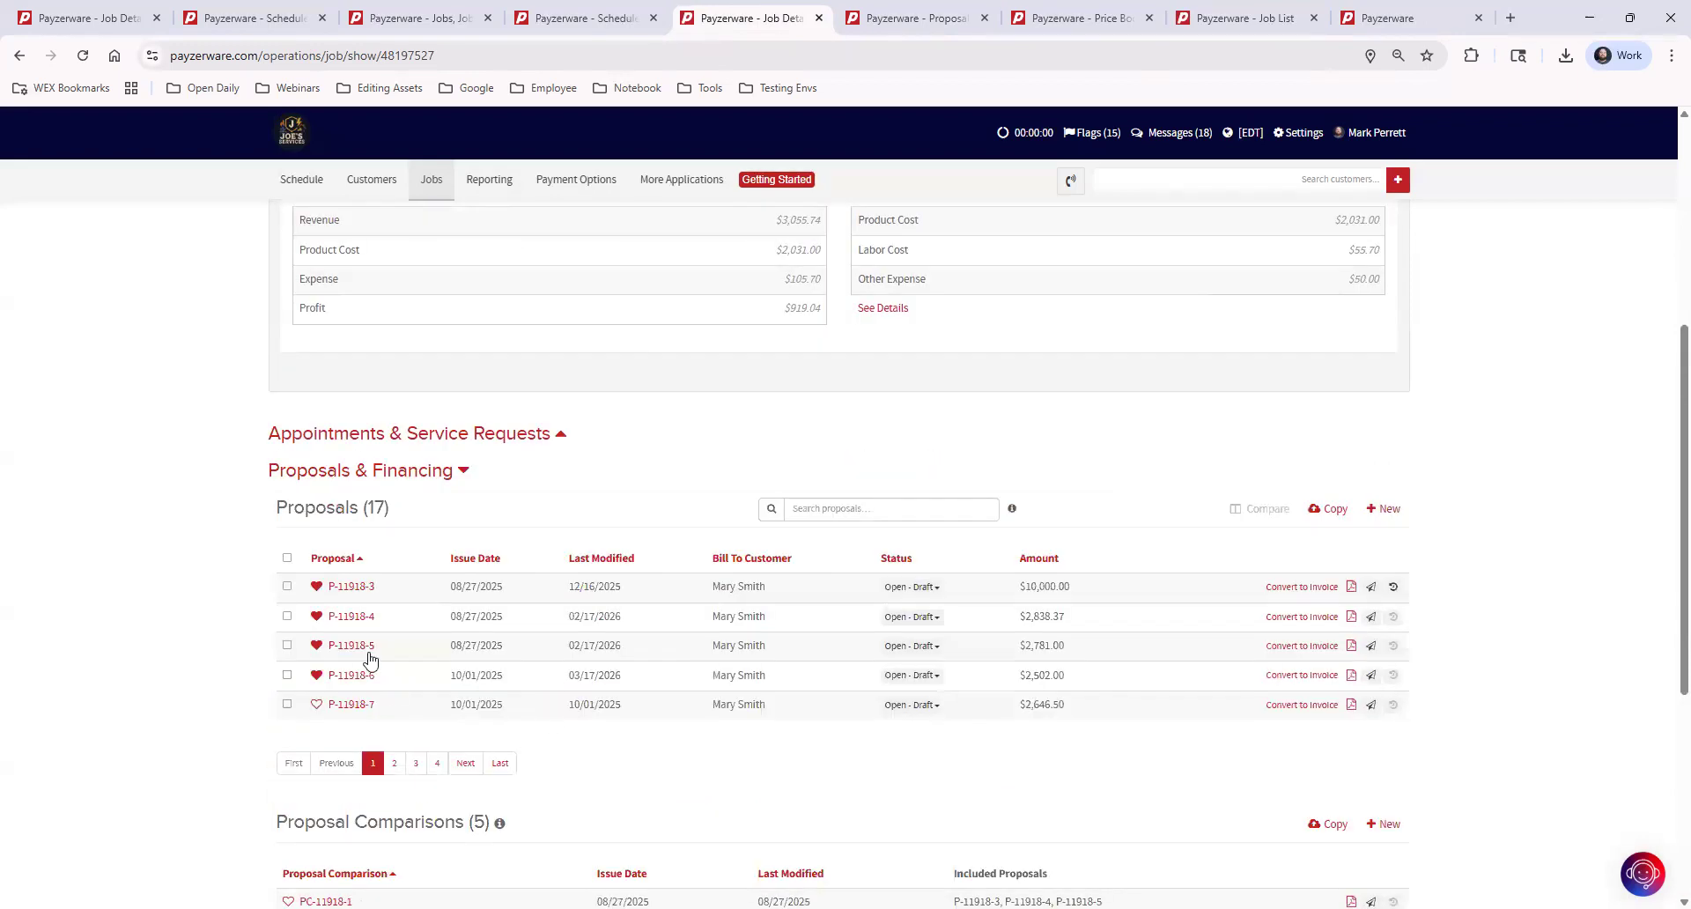
{"action": "left_click", "coordinate": [473, 438]}
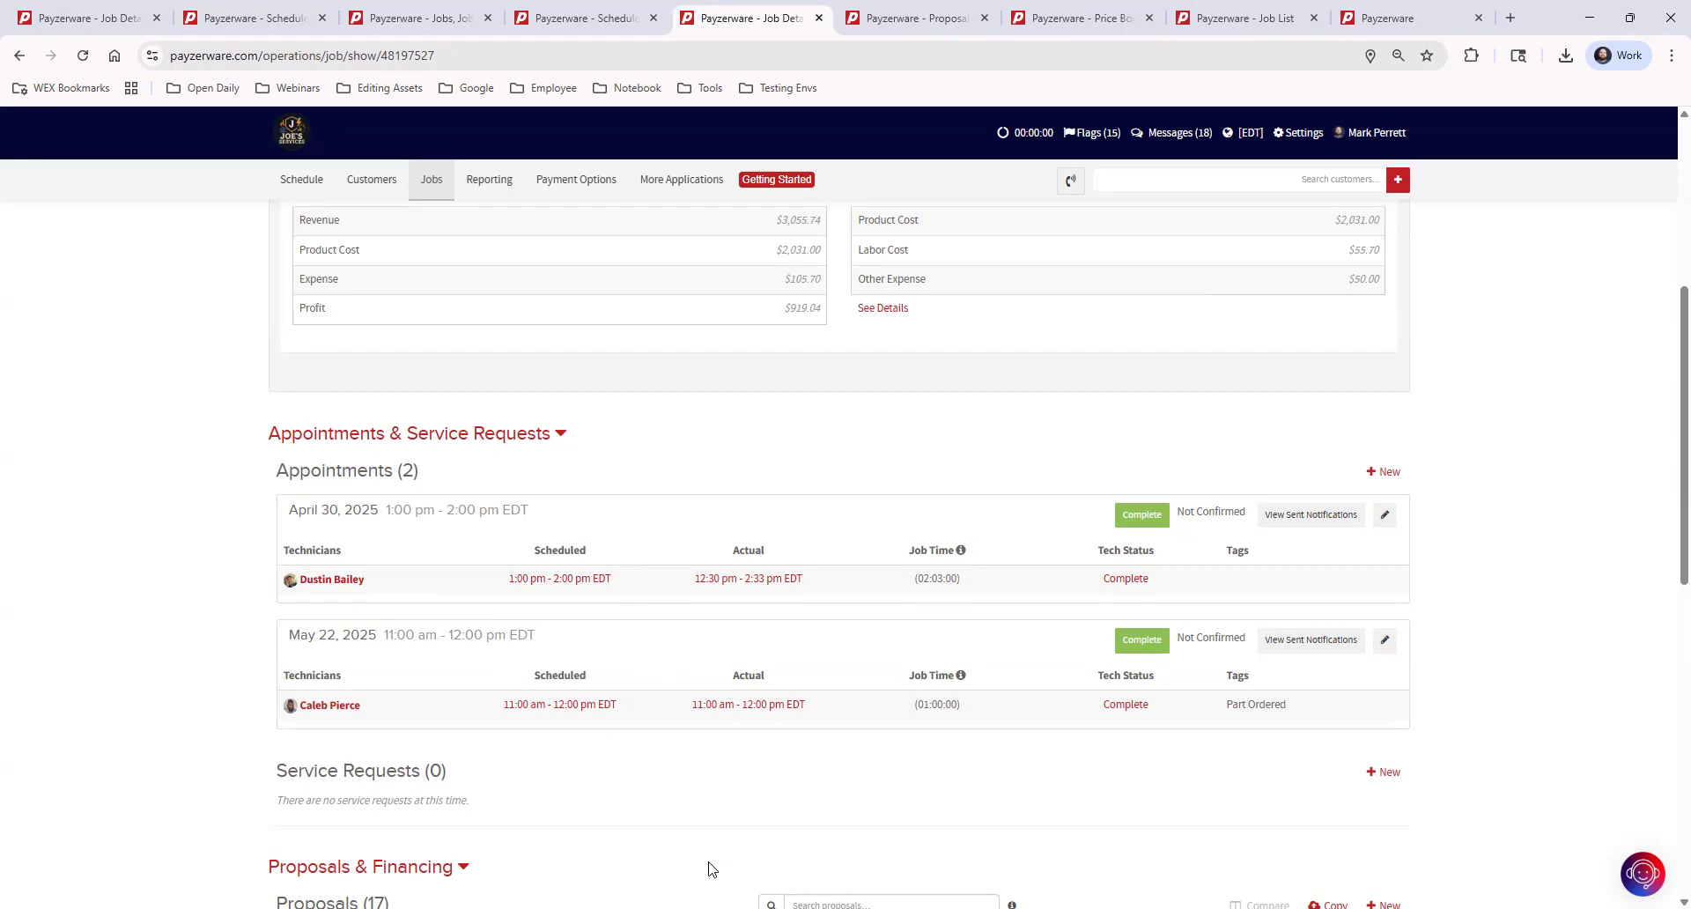
Create a new proposal for the job by copying the existing favorite proposal named Mini Split Install
{"action": "scroll", "coordinate": [729, 634], "scroll_direction": "down", "scroll_amount": 3}
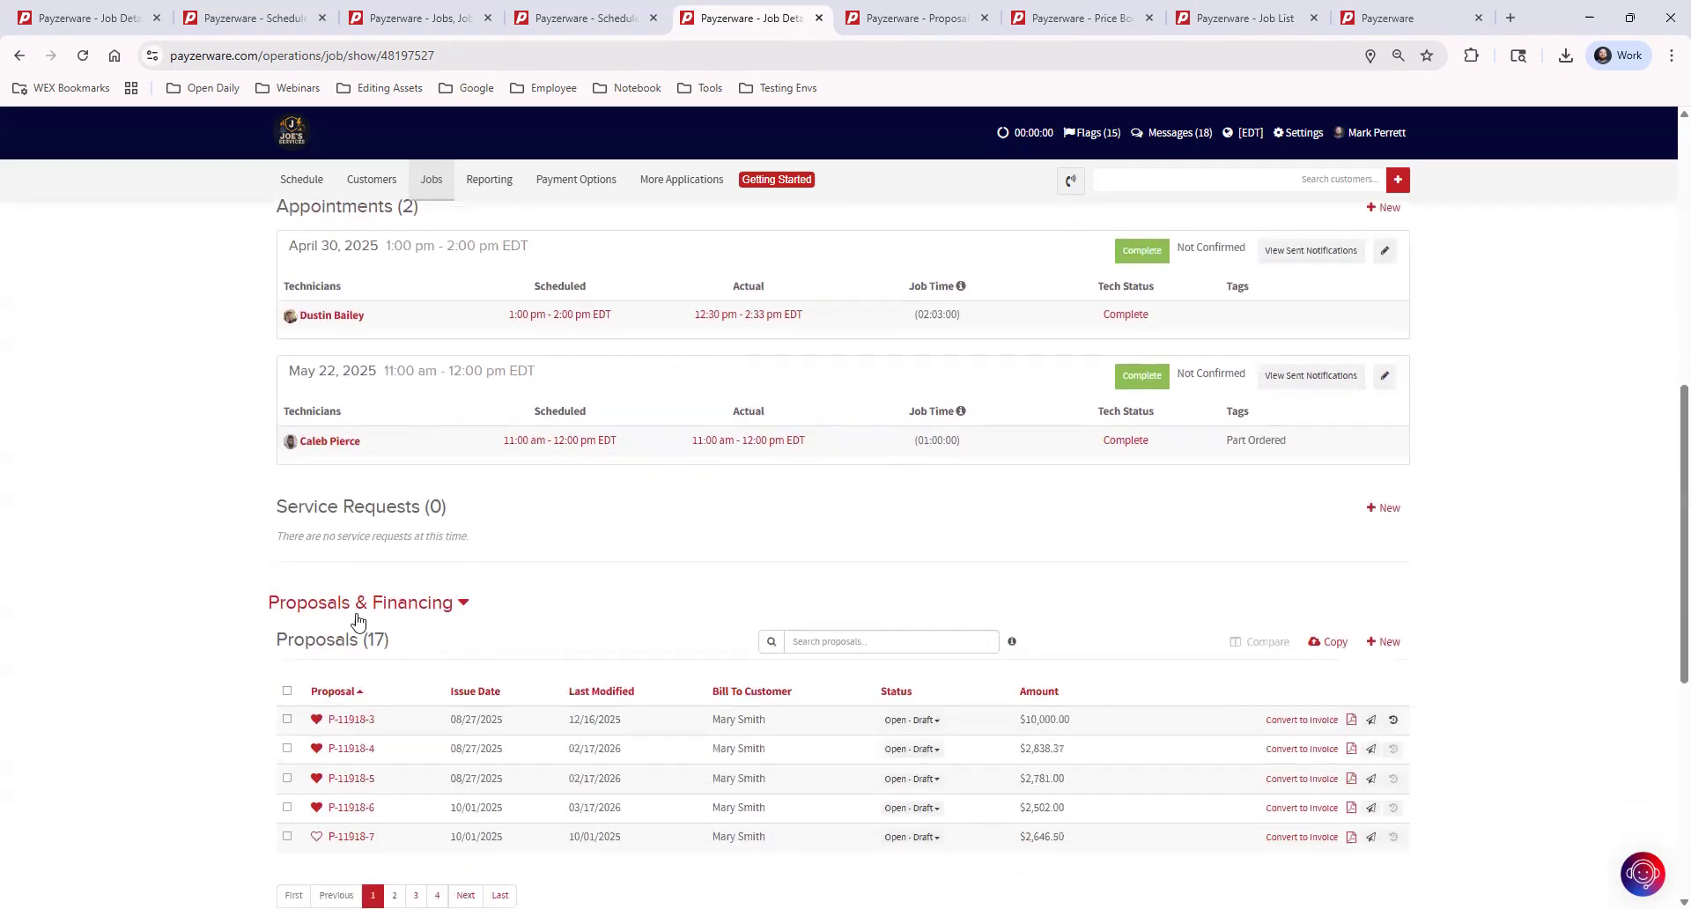
{"action": "scroll", "coordinate": [616, 616], "scroll_direction": "down", "scroll_amount": 3}
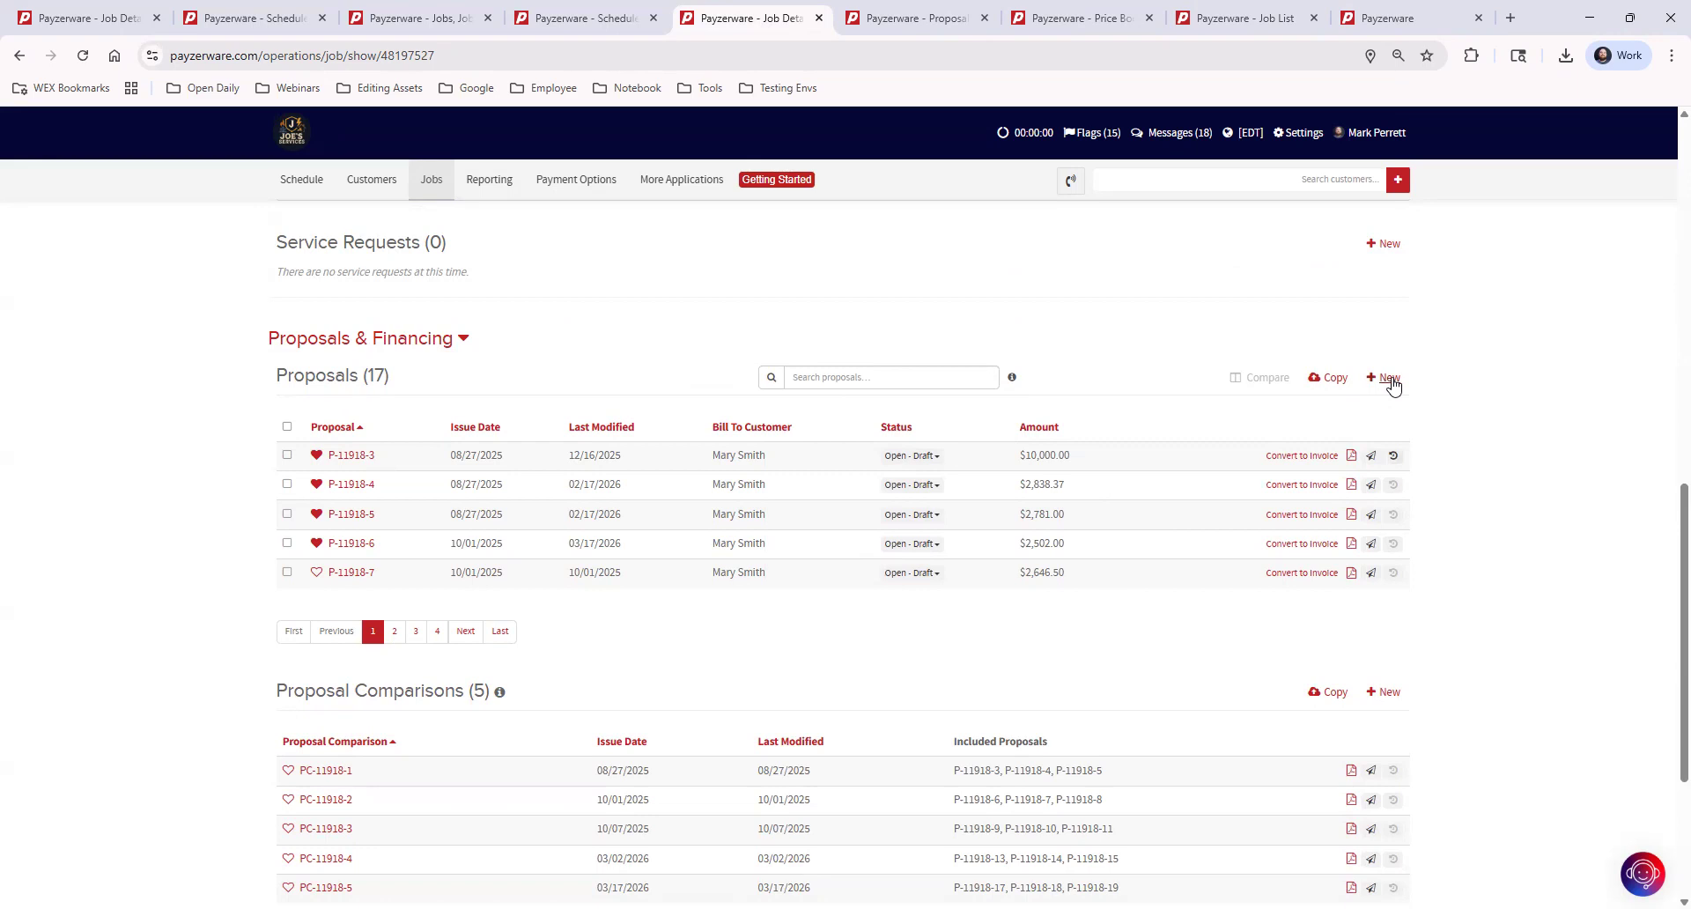
{"action": "left_click", "coordinate": [1335, 380]}
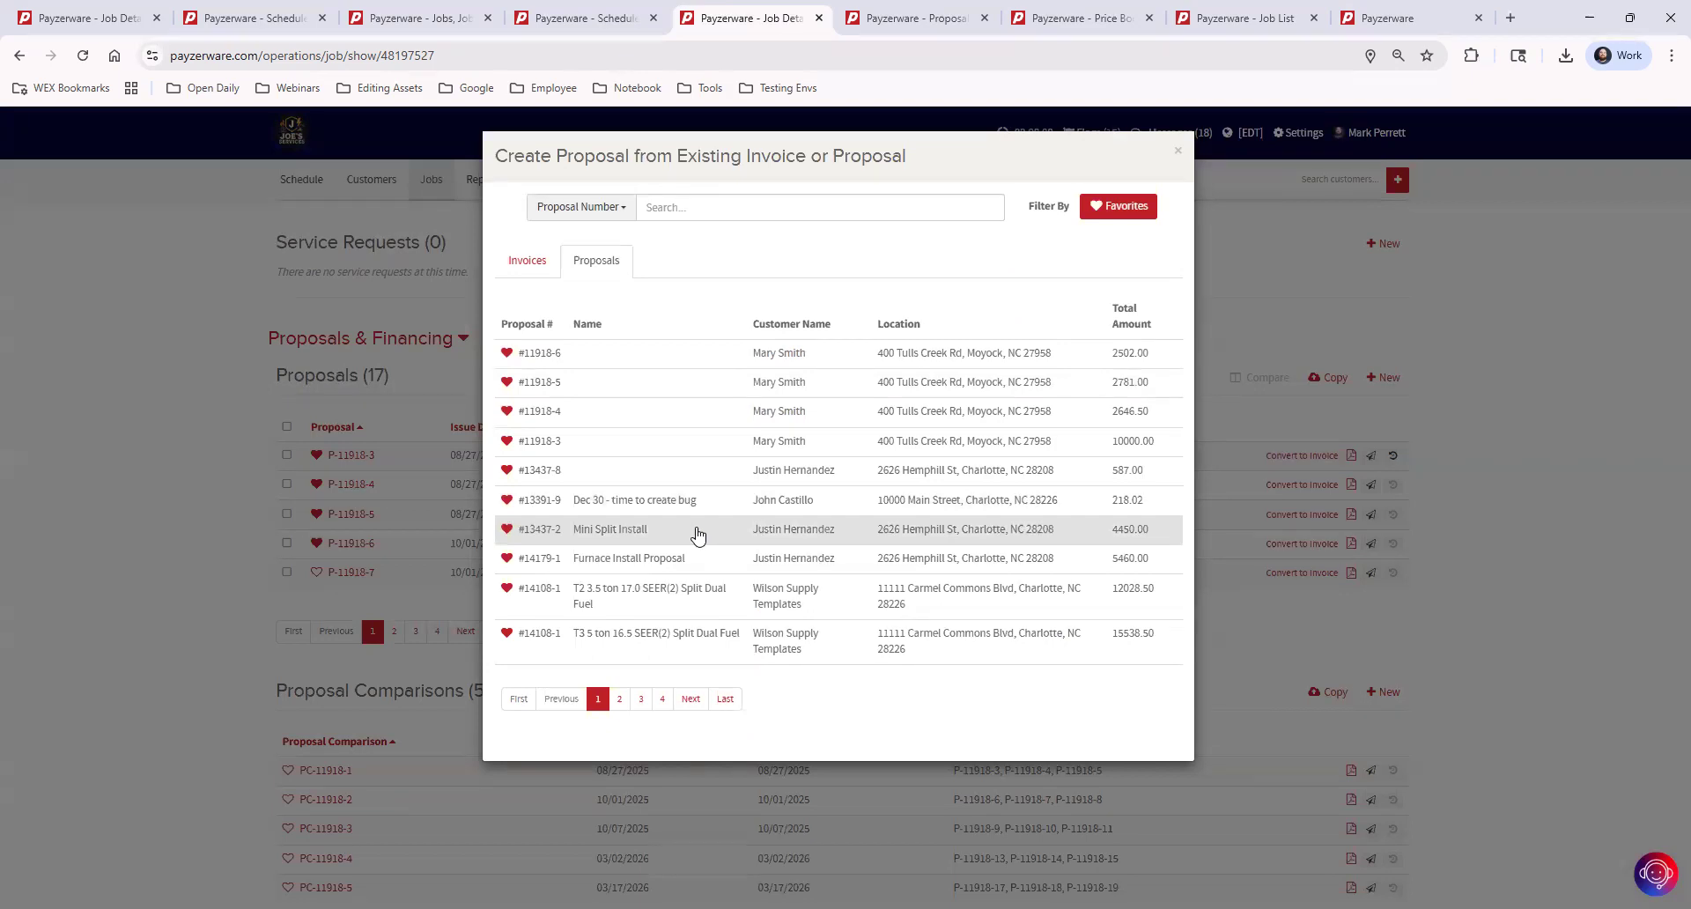
{"action": "left_click", "coordinate": [698, 531]}
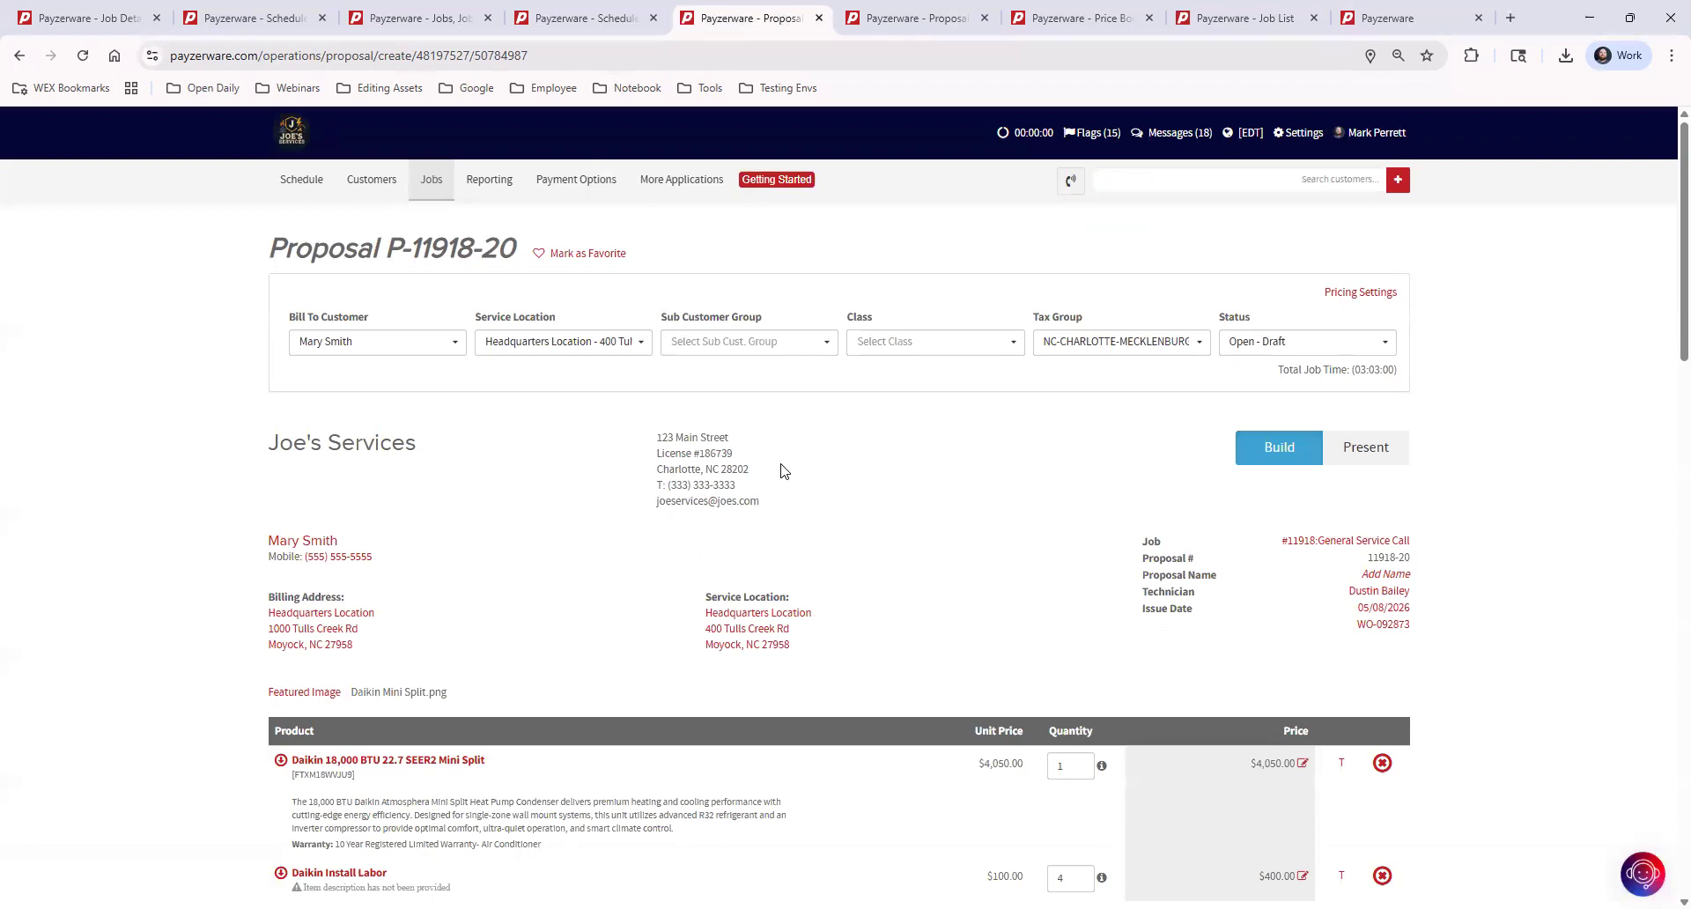
Review the copied proposal's line items, financing, maintenance plan and contract terms, and leave it by discarding changes
{"action": "scroll", "coordinate": [845, 631], "scroll_direction": "down", "scroll_amount": 2}
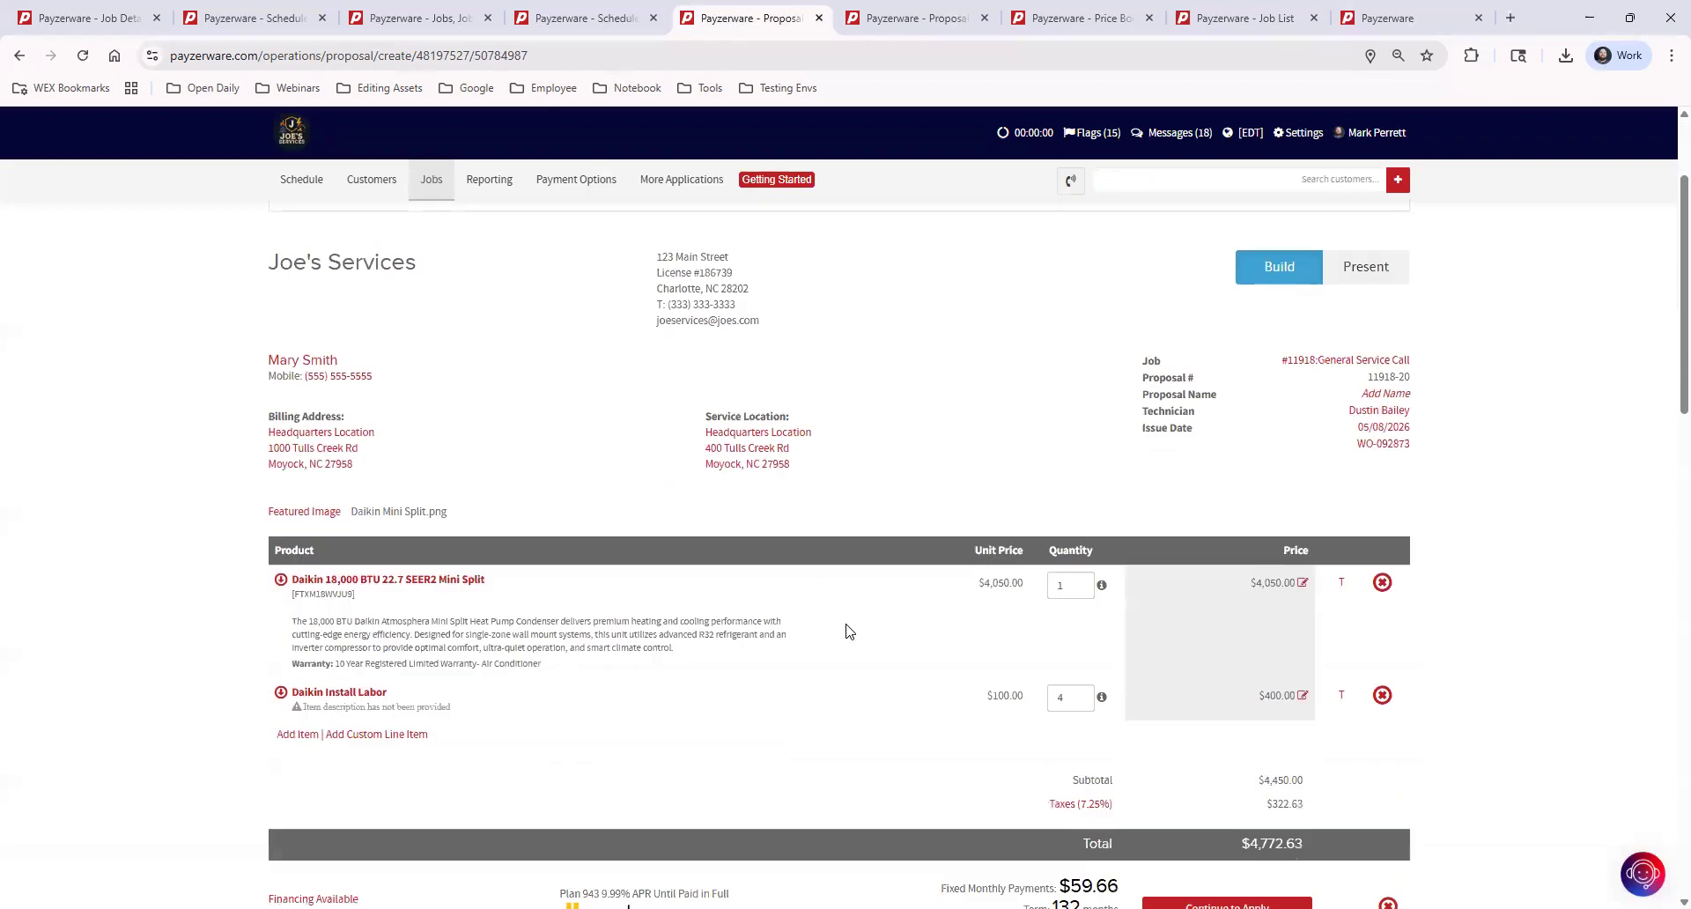
{"action": "scroll", "coordinate": [850, 631], "scroll_direction": "down", "scroll_amount": 1}
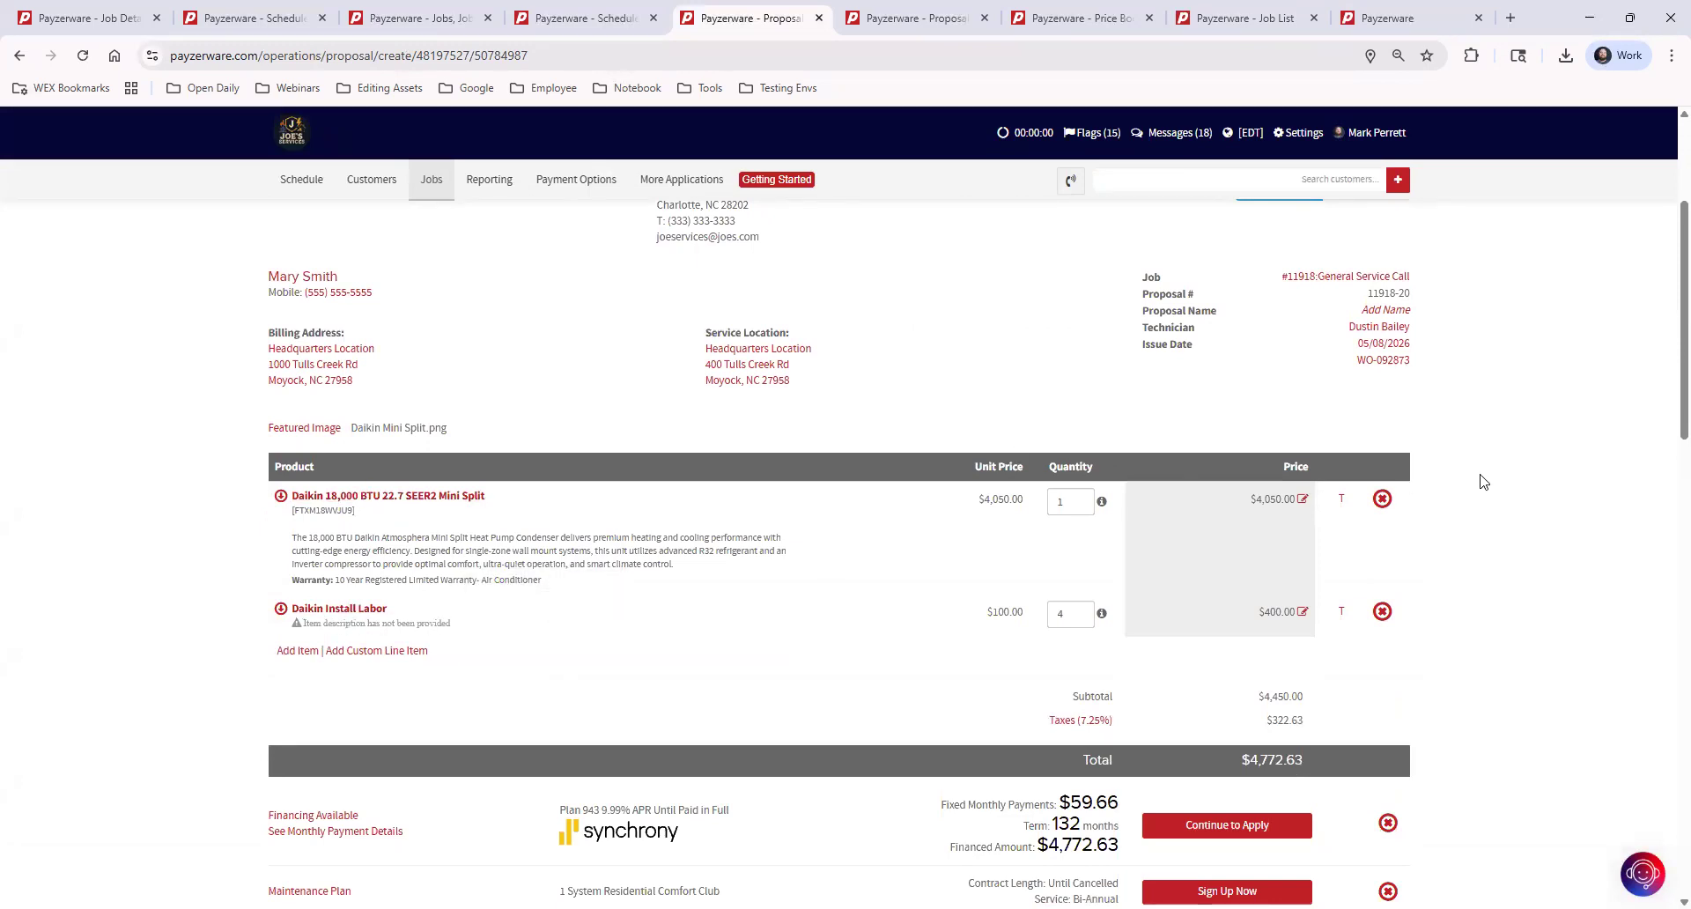
{"action": "scroll", "coordinate": [1484, 482], "scroll_direction": "down", "scroll_amount": 4}
{"action": "scroll", "coordinate": [1483, 511], "scroll_direction": "up", "scroll_amount": 2}
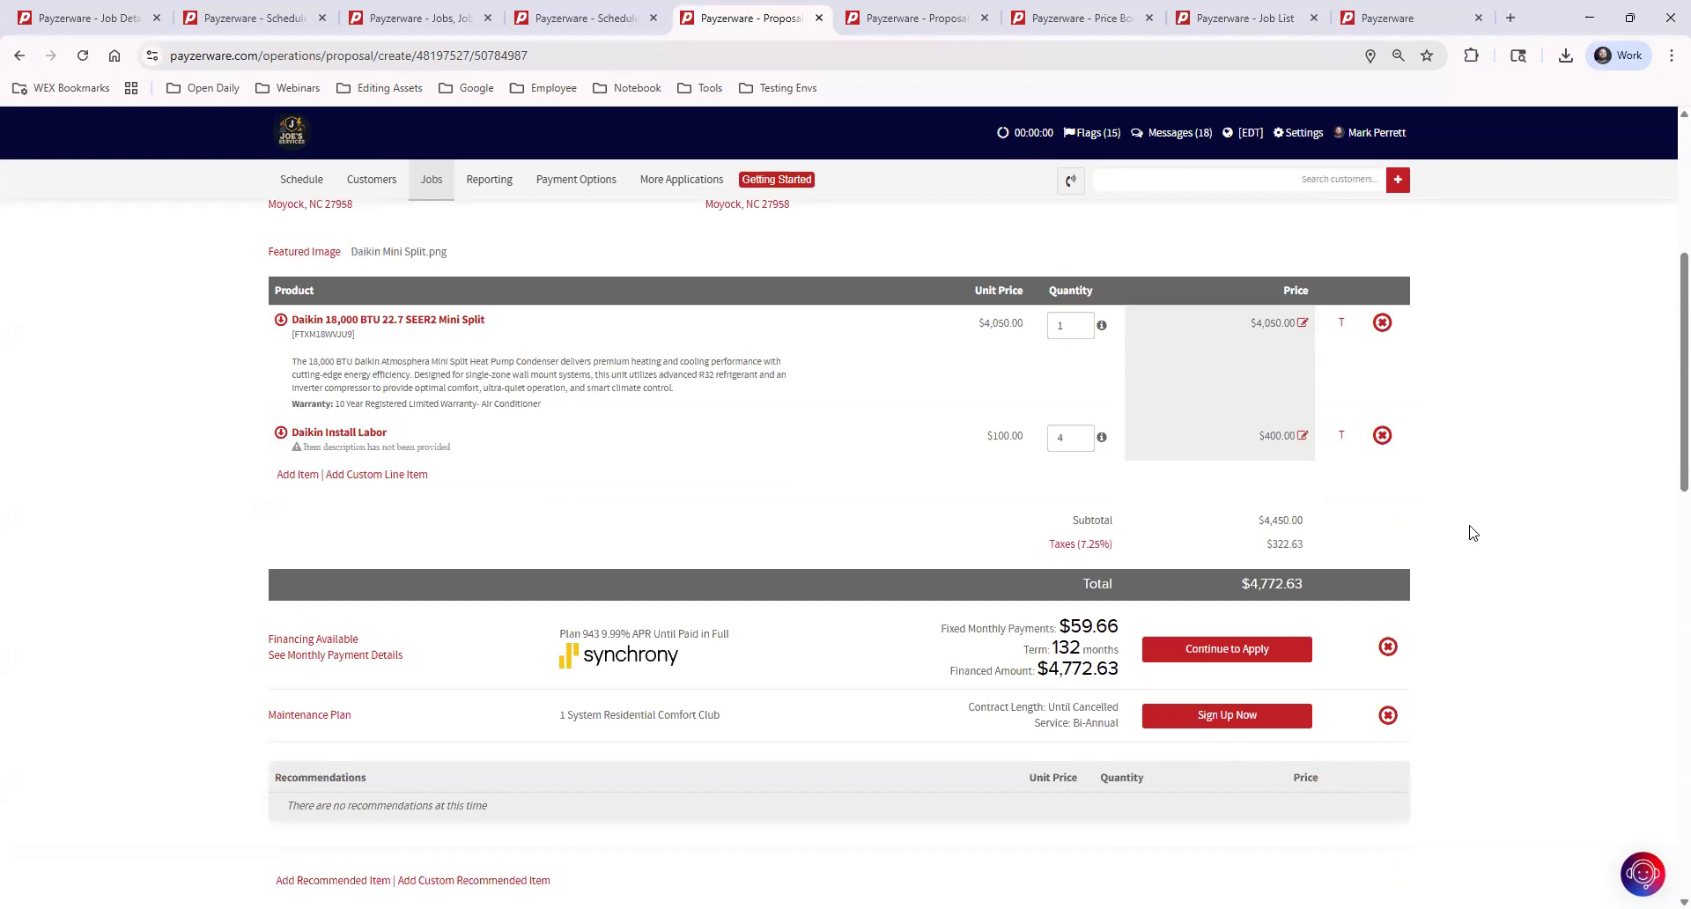
{"action": "scroll", "coordinate": [1473, 533], "scroll_direction": "down", "scroll_amount": 15}
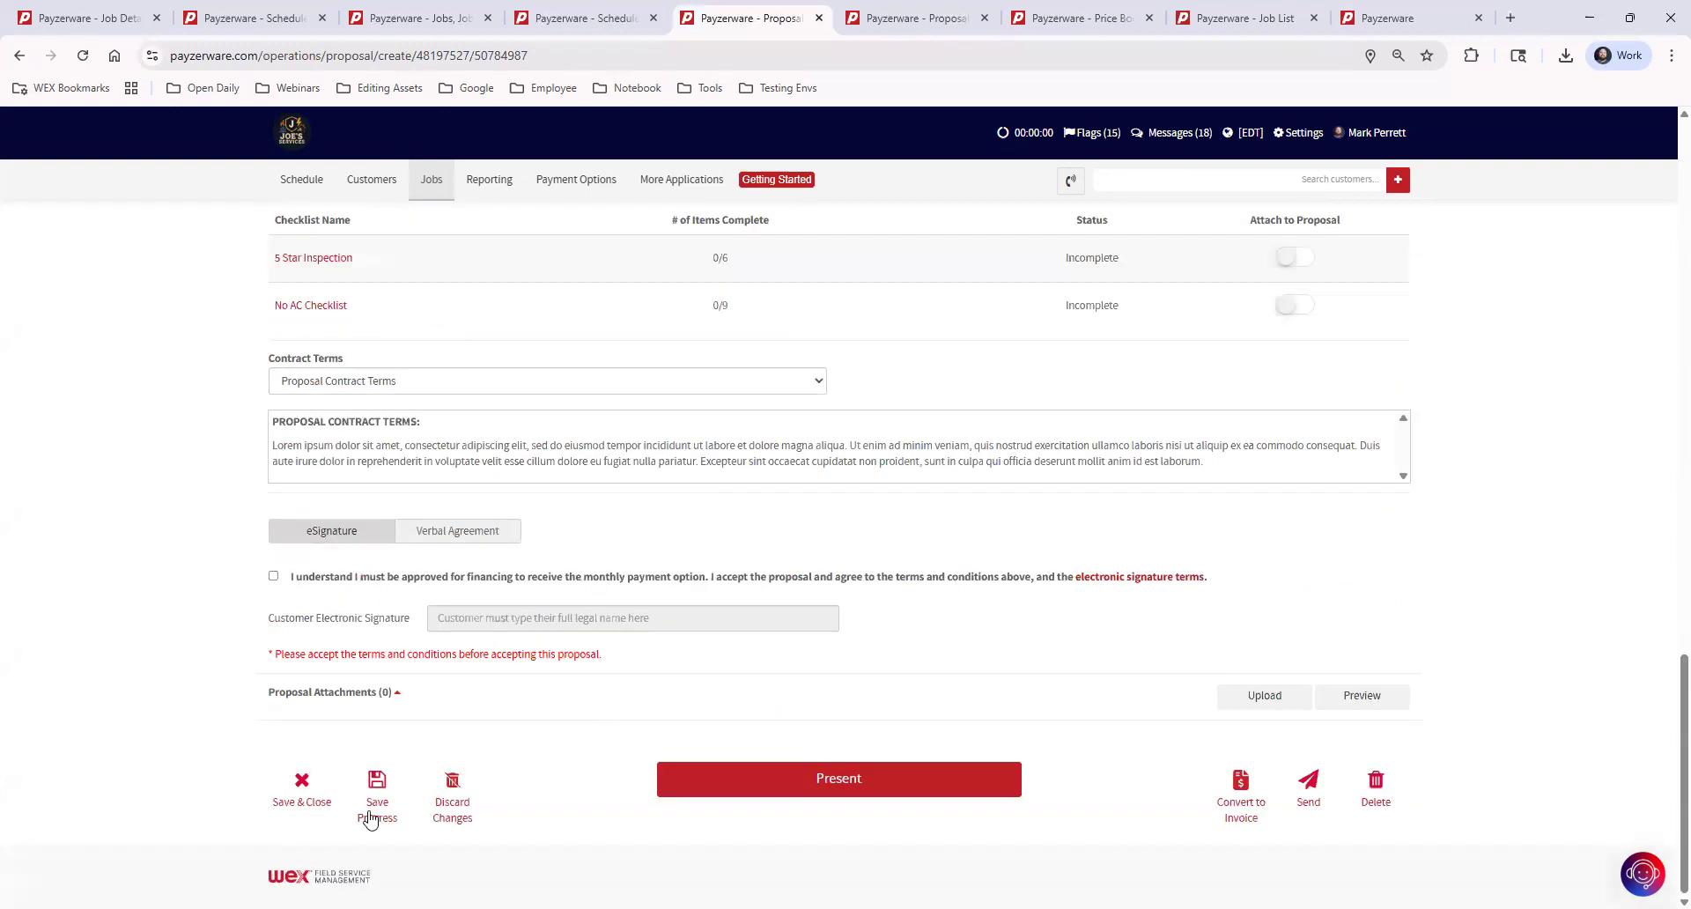
{"action": "left_click", "coordinate": [464, 783]}
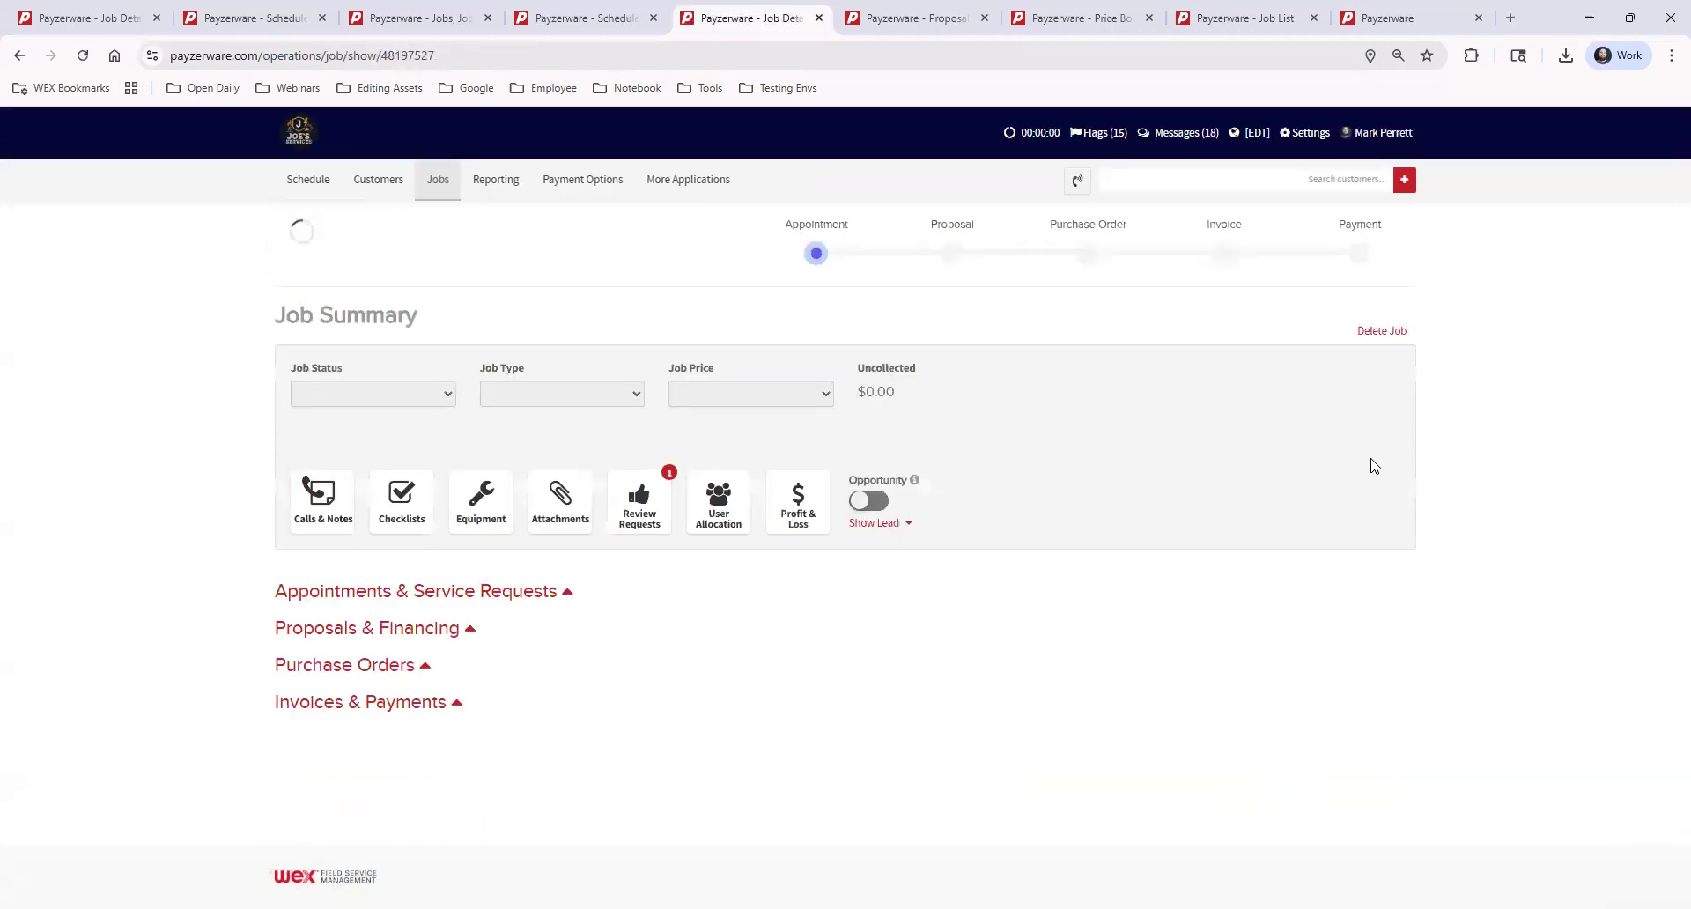
Open the PDF preview of the job's Ace Hardware purchase order
{"action": "scroll", "coordinate": [638, 624], "scroll_direction": "down", "scroll_amount": 13}
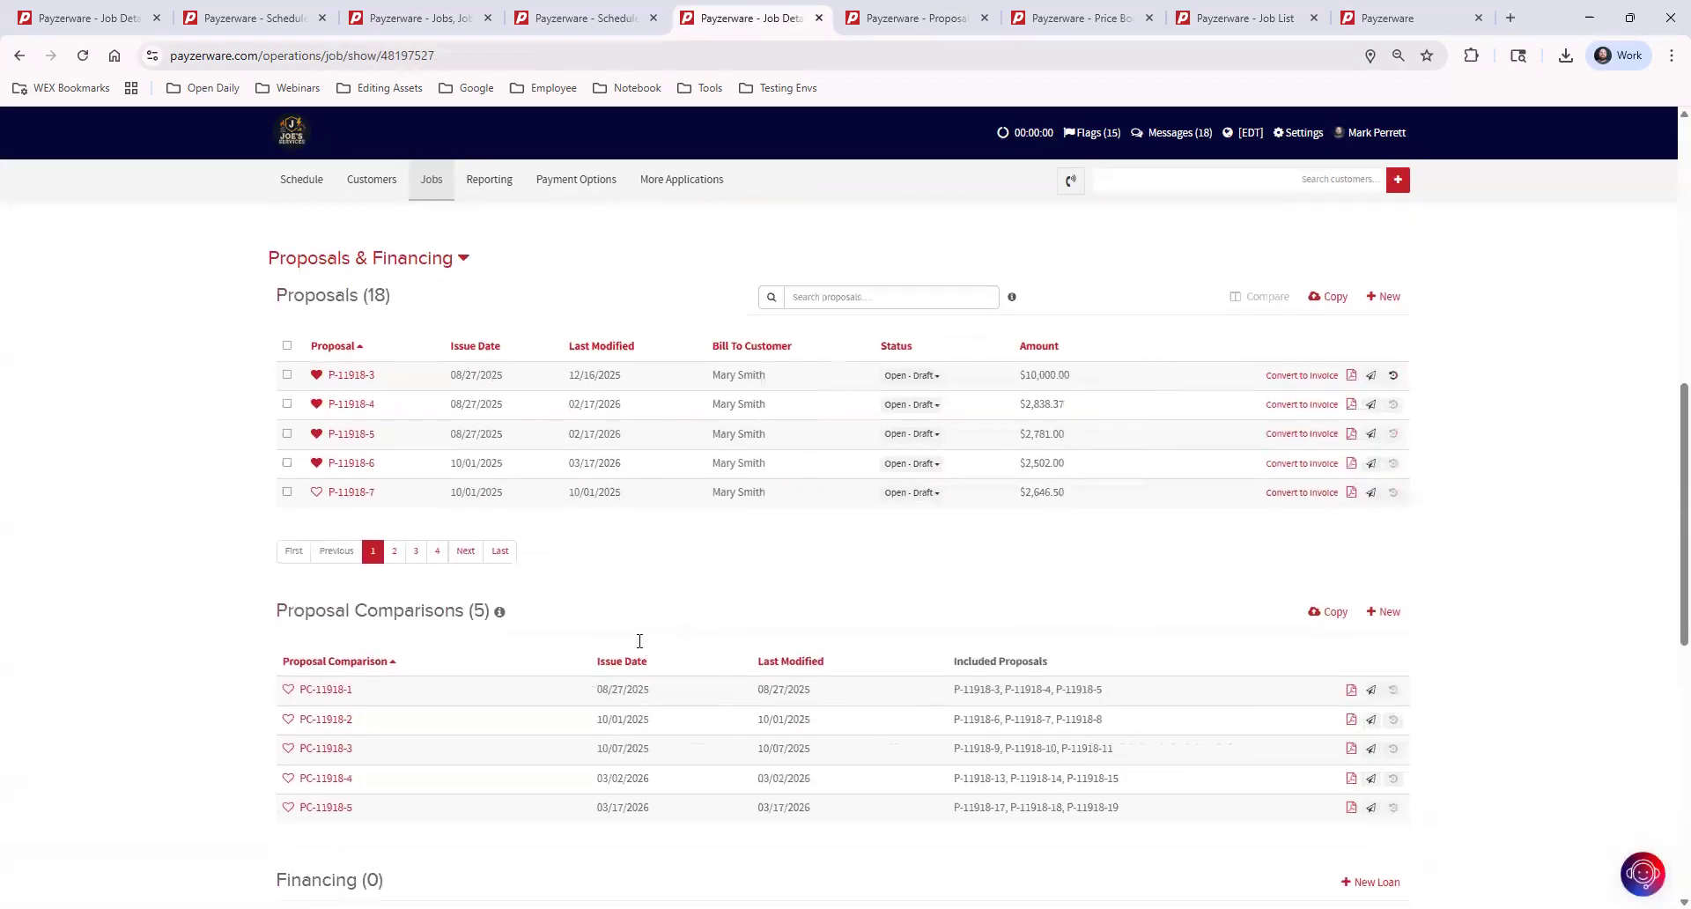
{"action": "scroll", "coordinate": [393, 652], "scroll_direction": "down", "scroll_amount": 1}
{"action": "scroll", "coordinate": [398, 659], "scroll_direction": "down", "scroll_amount": 1}
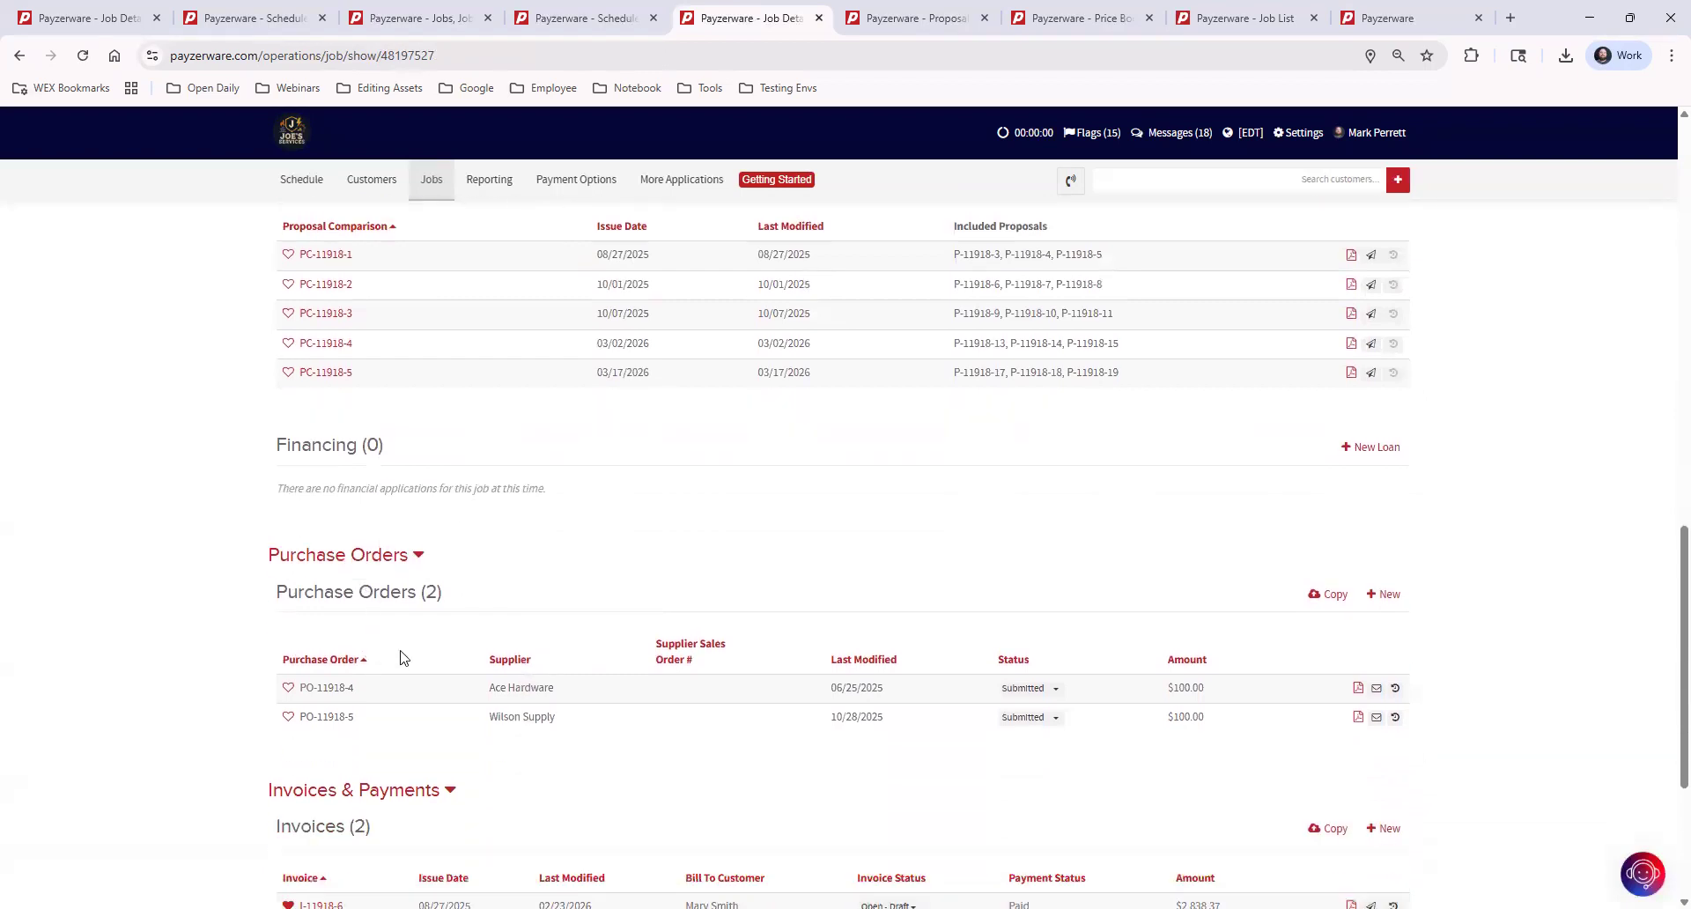
{"action": "left_click", "coordinate": [1357, 687]}
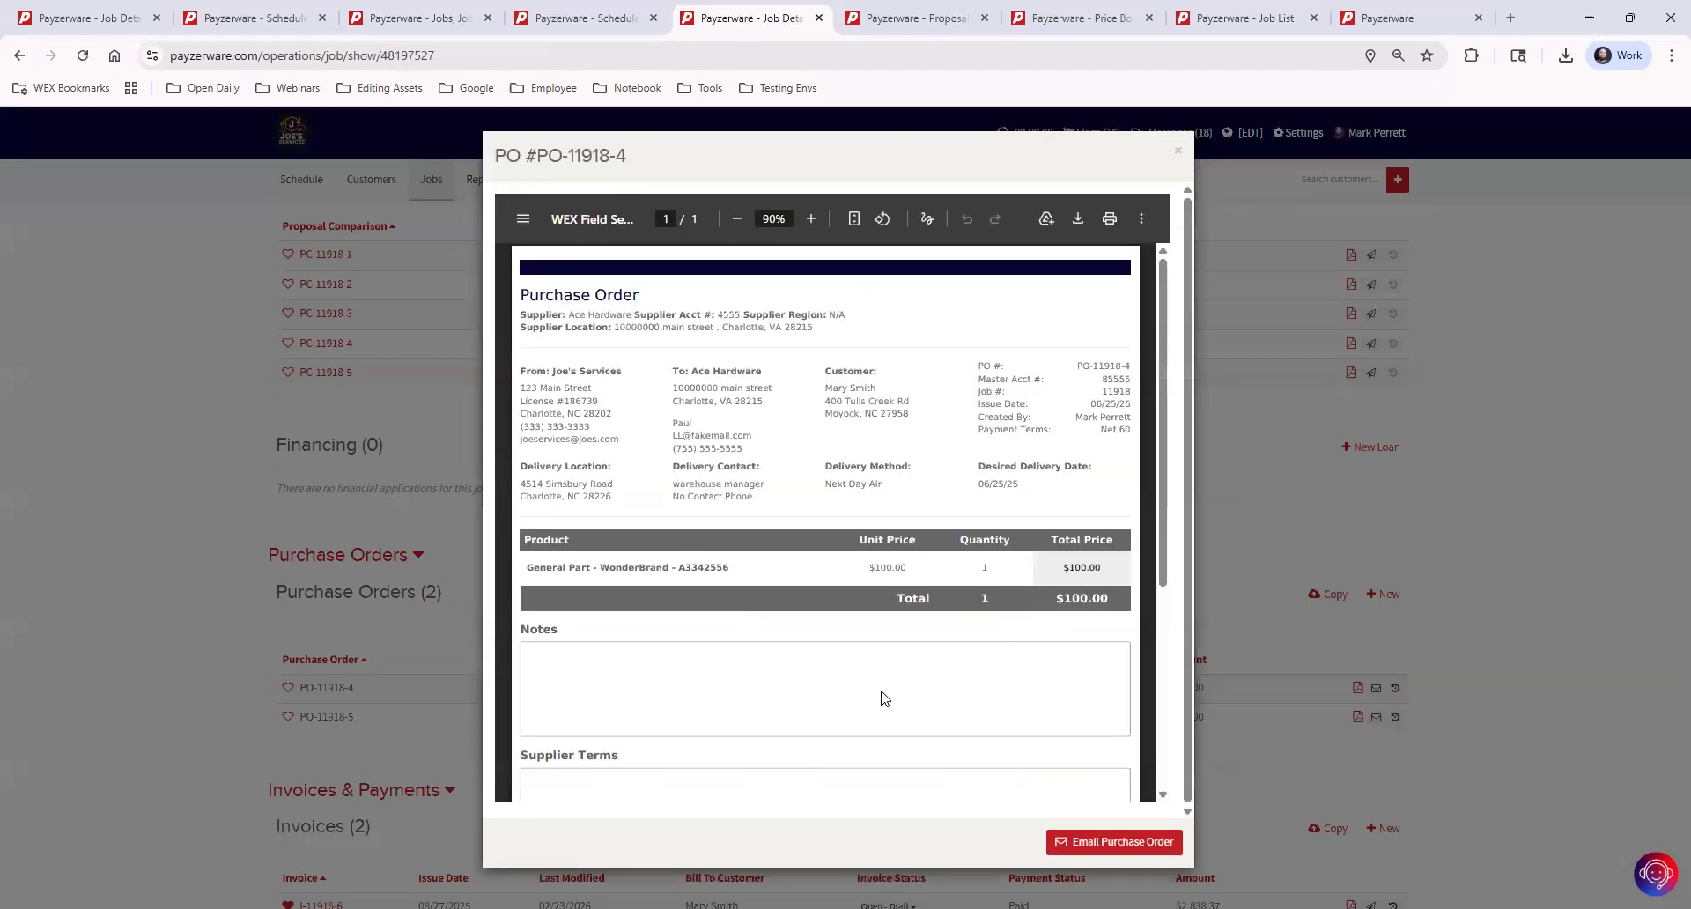
Search the help articles for "purchase orders" and open the Purchase Order Video Course
{"action": "left_click", "coordinate": [1655, 879]}
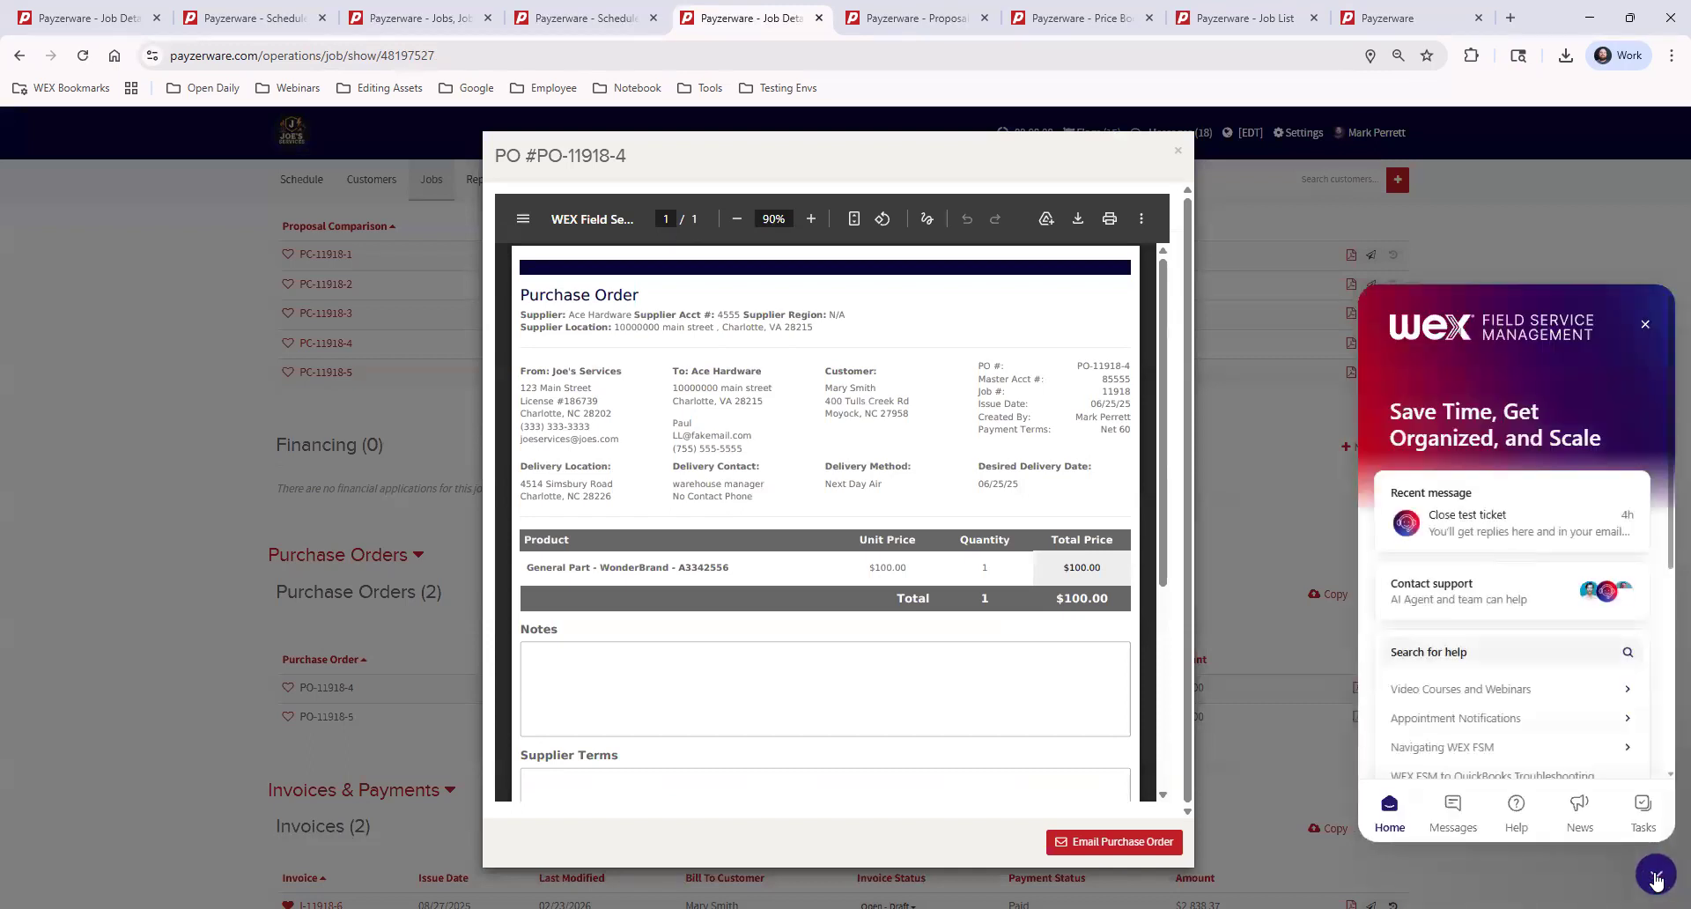
{"action": "left_click", "coordinate": [1517, 806]}
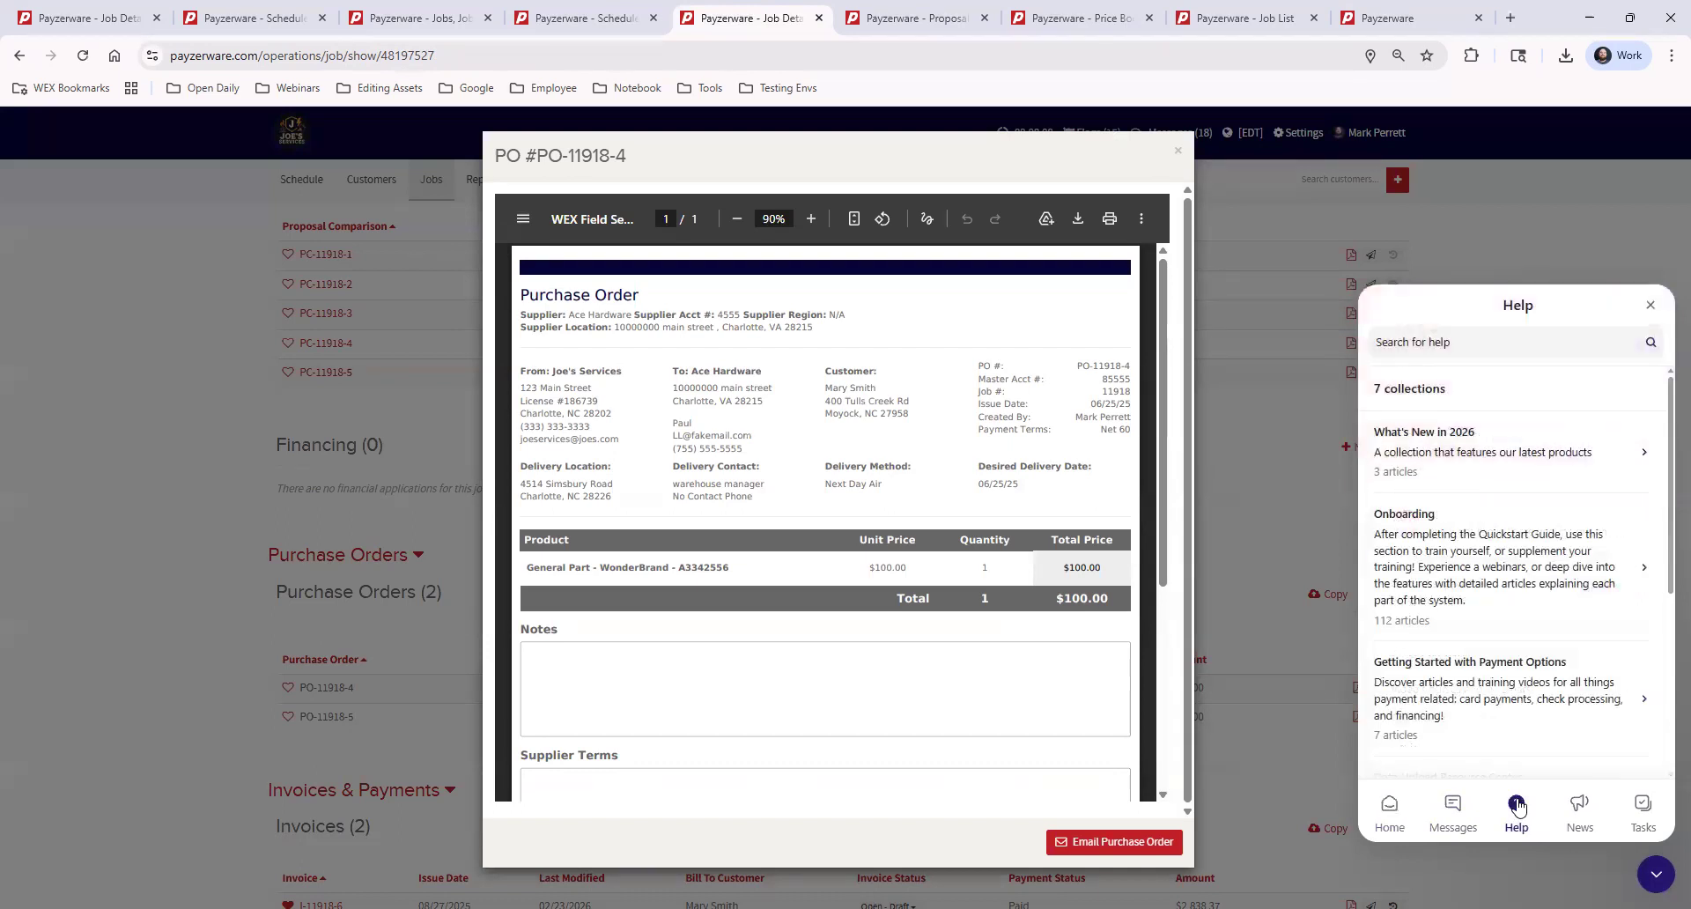
{"action": "left_click", "coordinate": [1483, 340]}
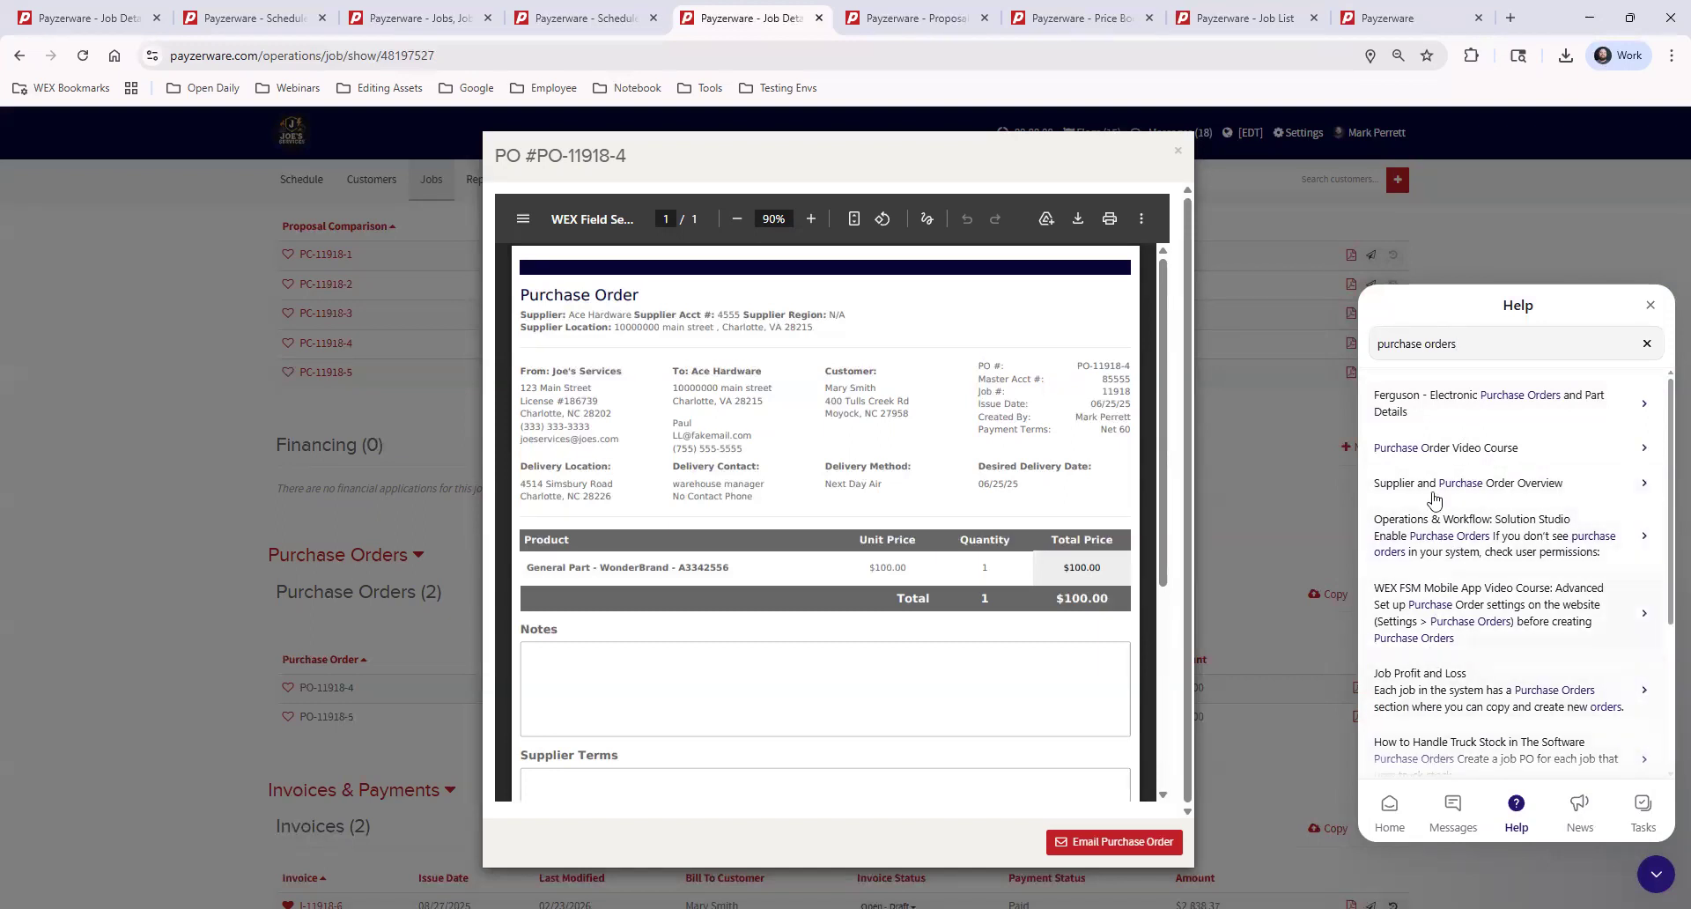
{"action": "left_click", "coordinate": [1437, 454]}
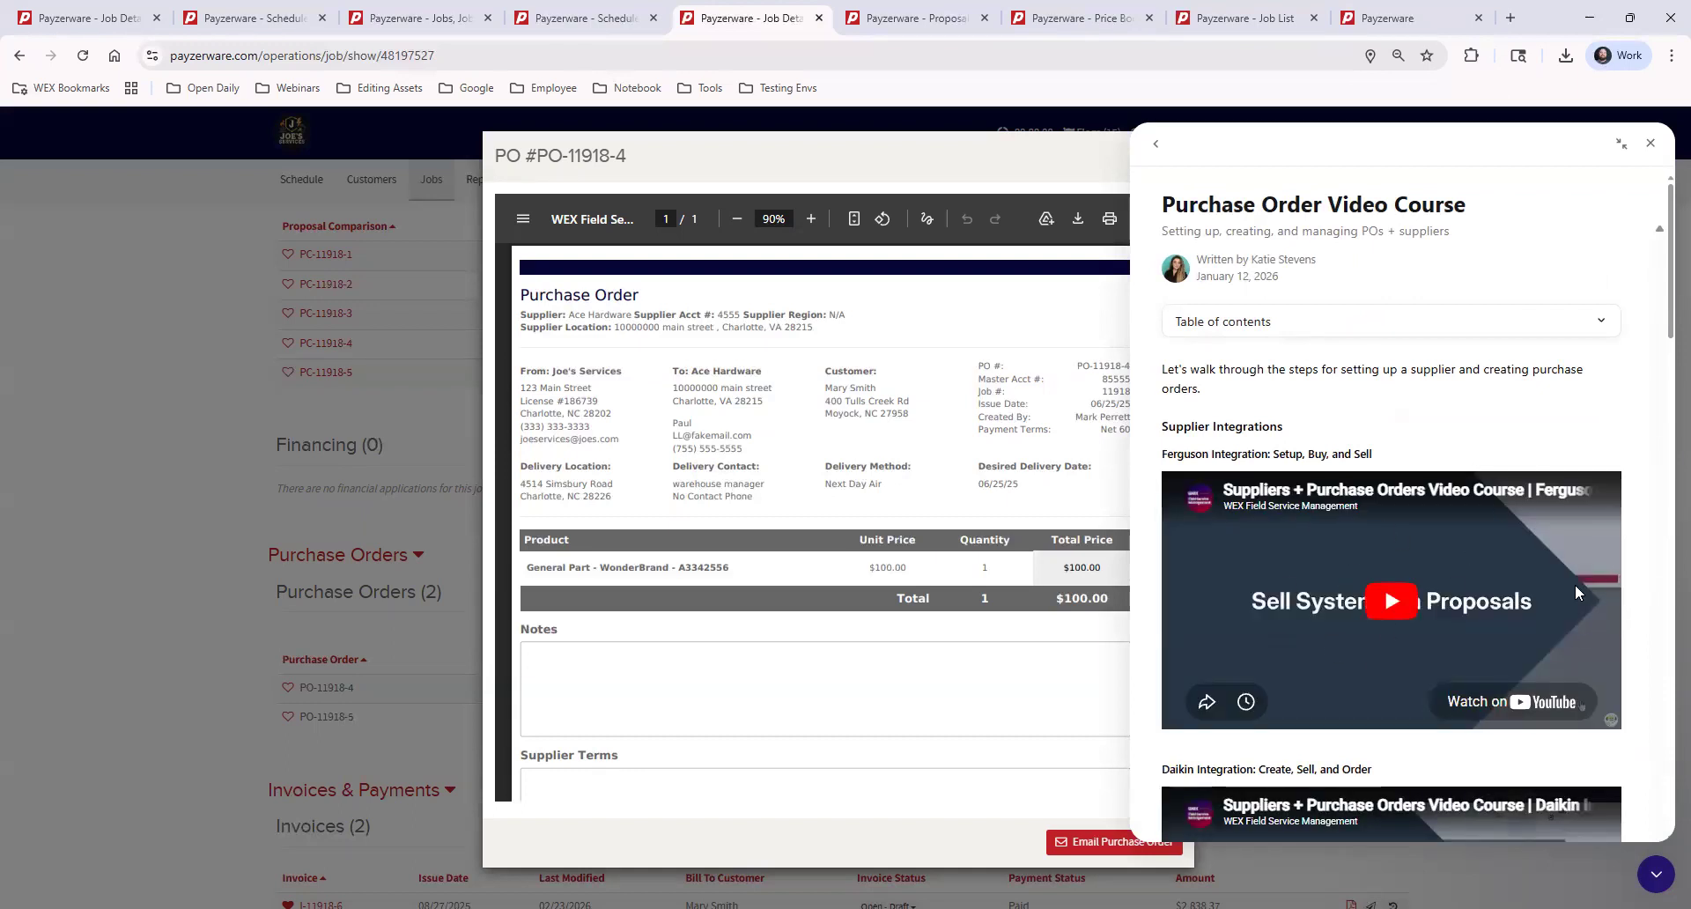
Look through the videos in the Purchase Order Video Course article and close the help window
{"action": "scroll", "coordinate": [1575, 584], "scroll_direction": "down", "scroll_amount": 9}
{"action": "scroll", "coordinate": [1575, 584], "scroll_direction": "down", "scroll_amount": 9}
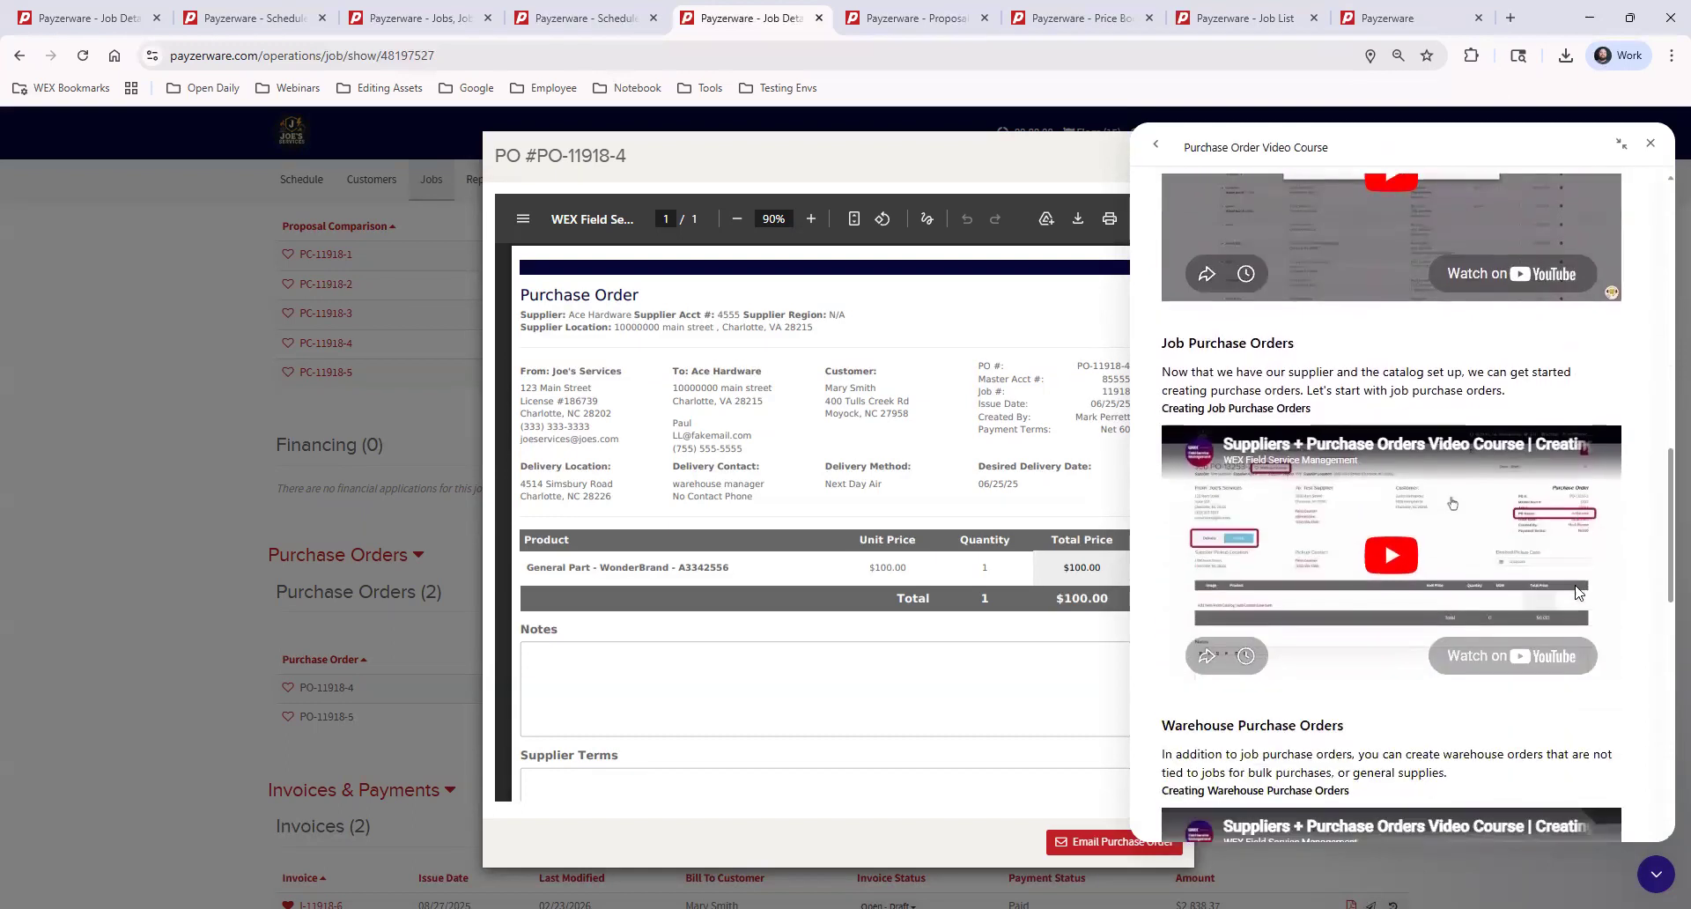
{"action": "left_click", "coordinate": [1155, 143]}
{"action": "left_click", "coordinate": [1649, 304]}
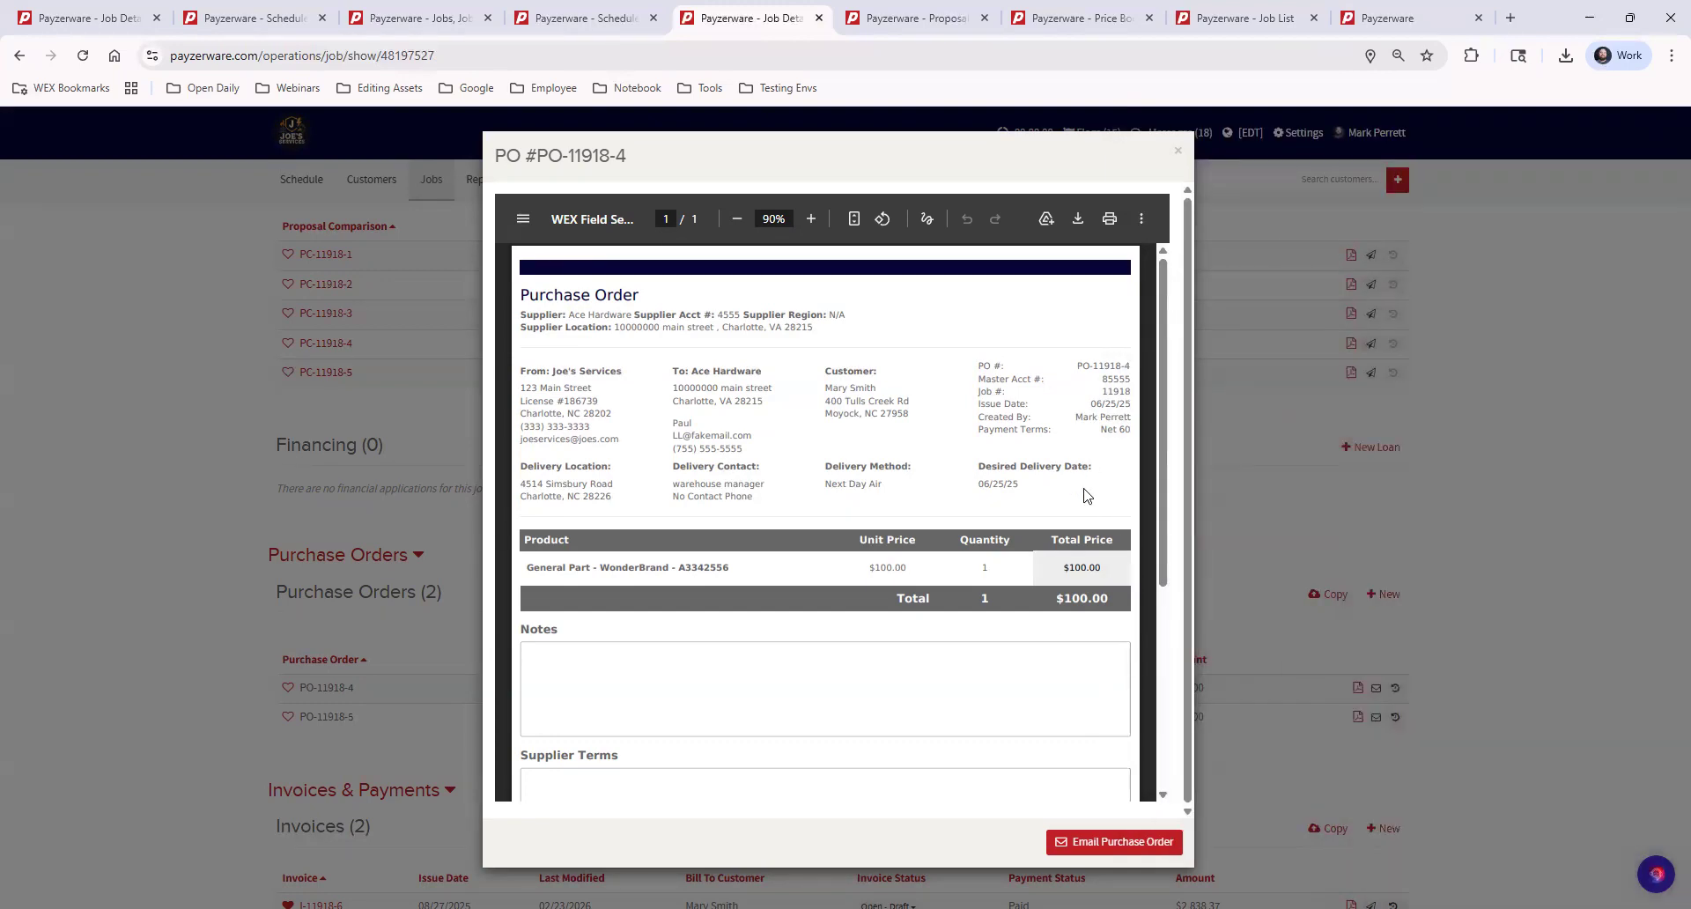
Close the purchase order preview and check when the job's Open - Draft invoice was sent
{"action": "left_click", "coordinate": [1178, 151]}
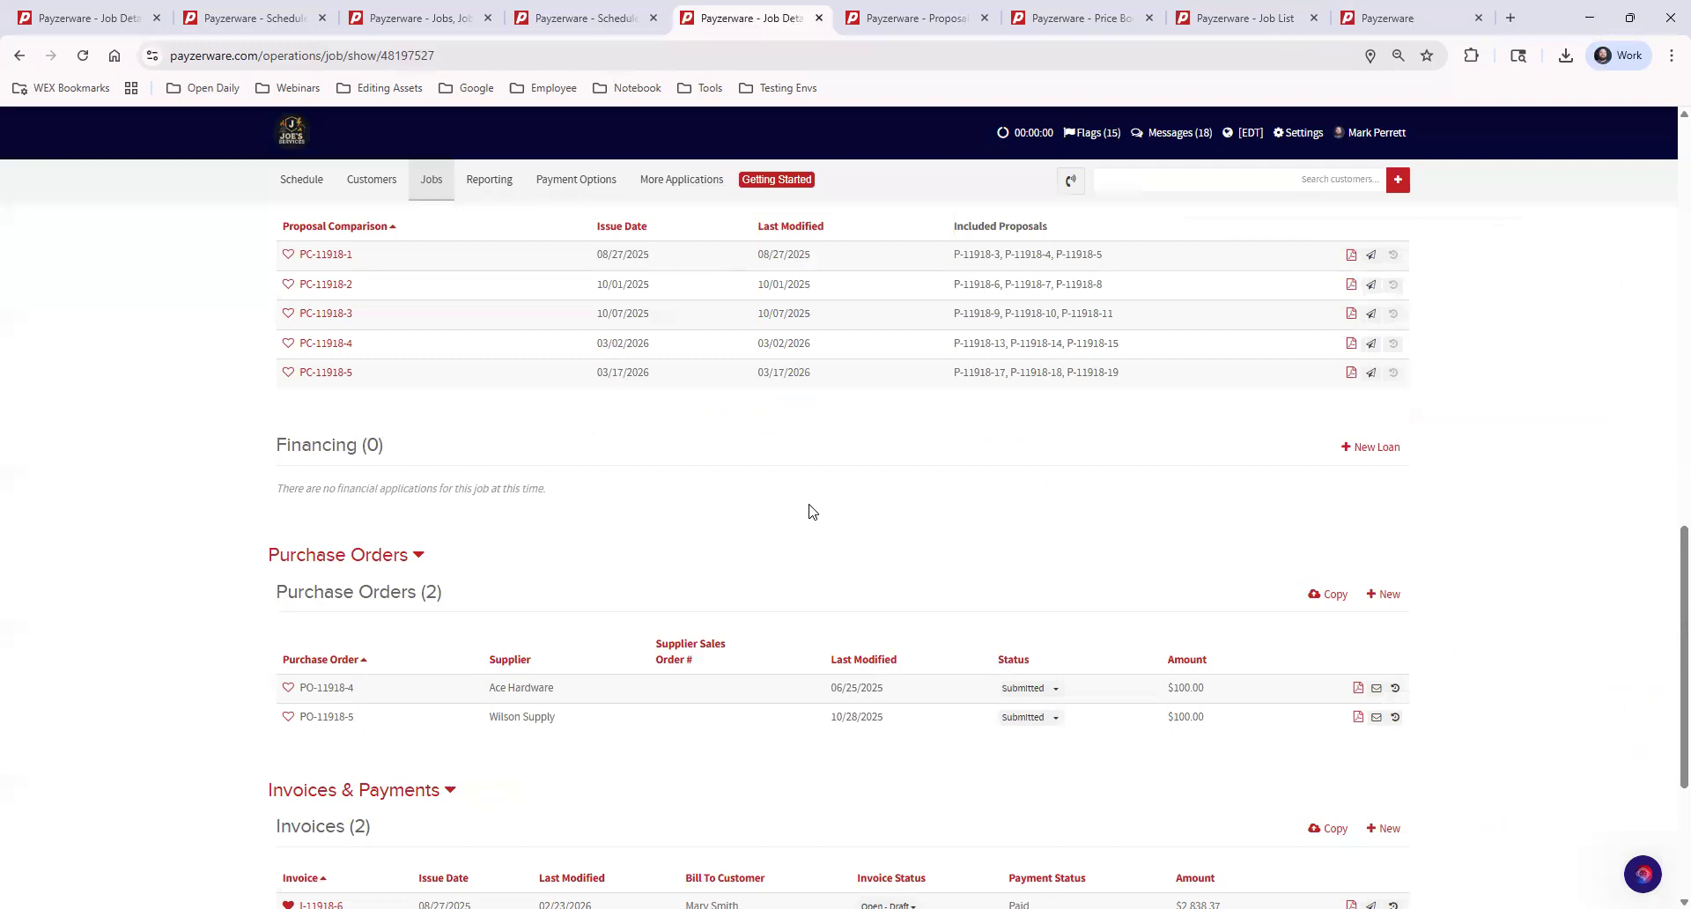
{"action": "scroll", "coordinate": [370, 514], "scroll_direction": "down", "scroll_amount": 3}
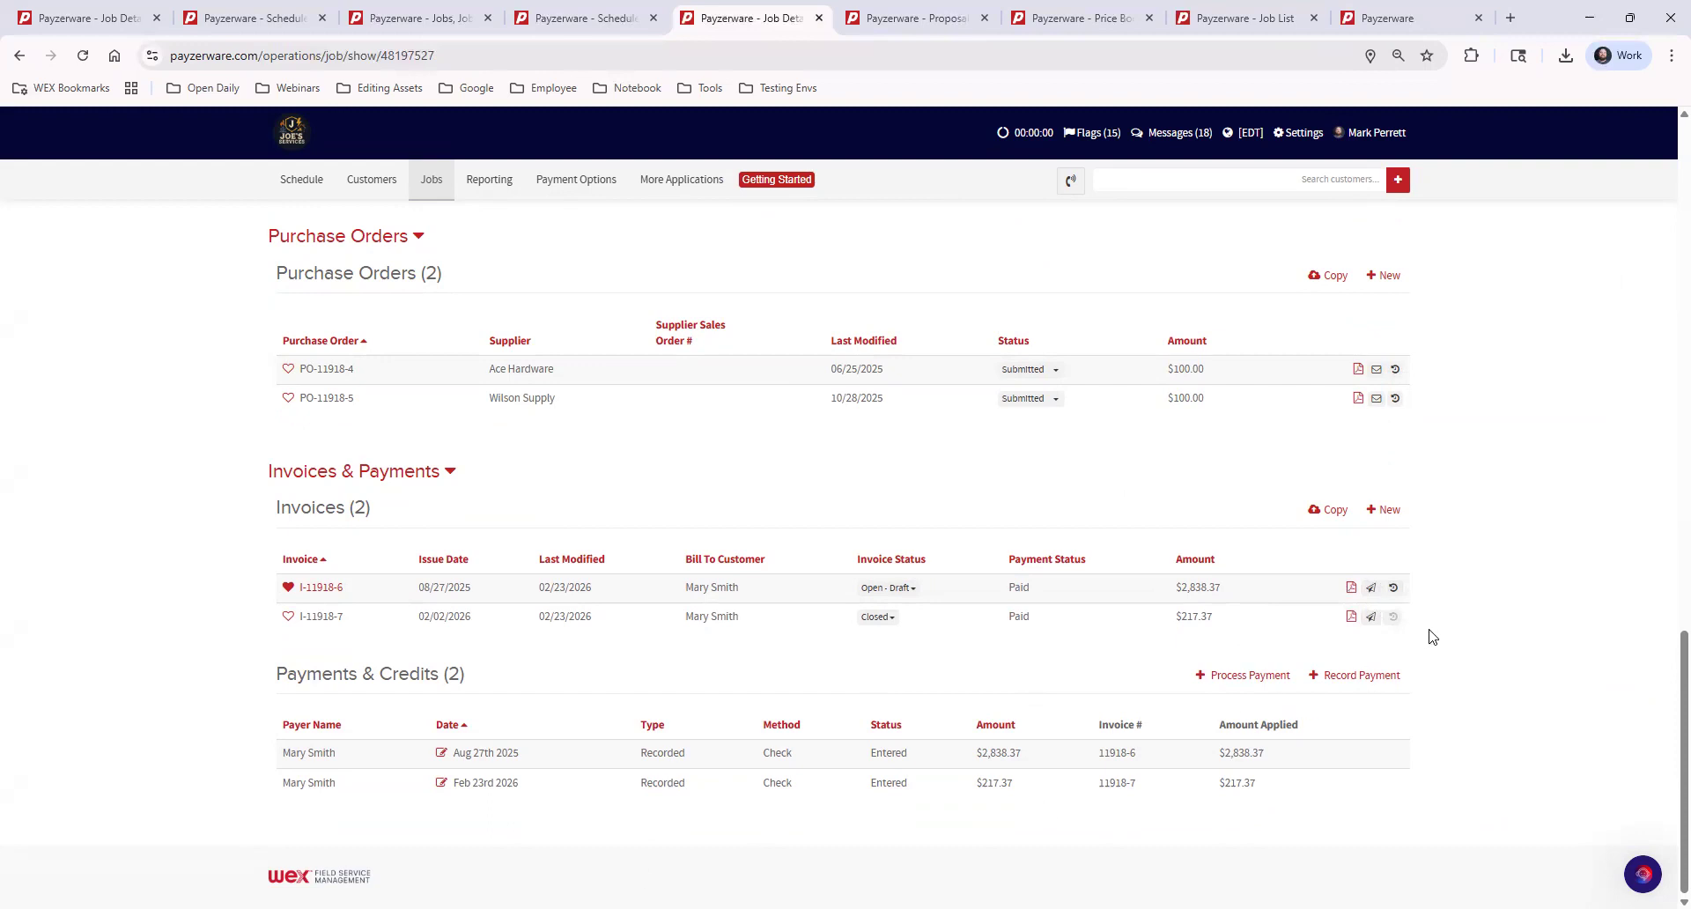
{"action": "mouse_move", "coordinate": [1393, 590]}
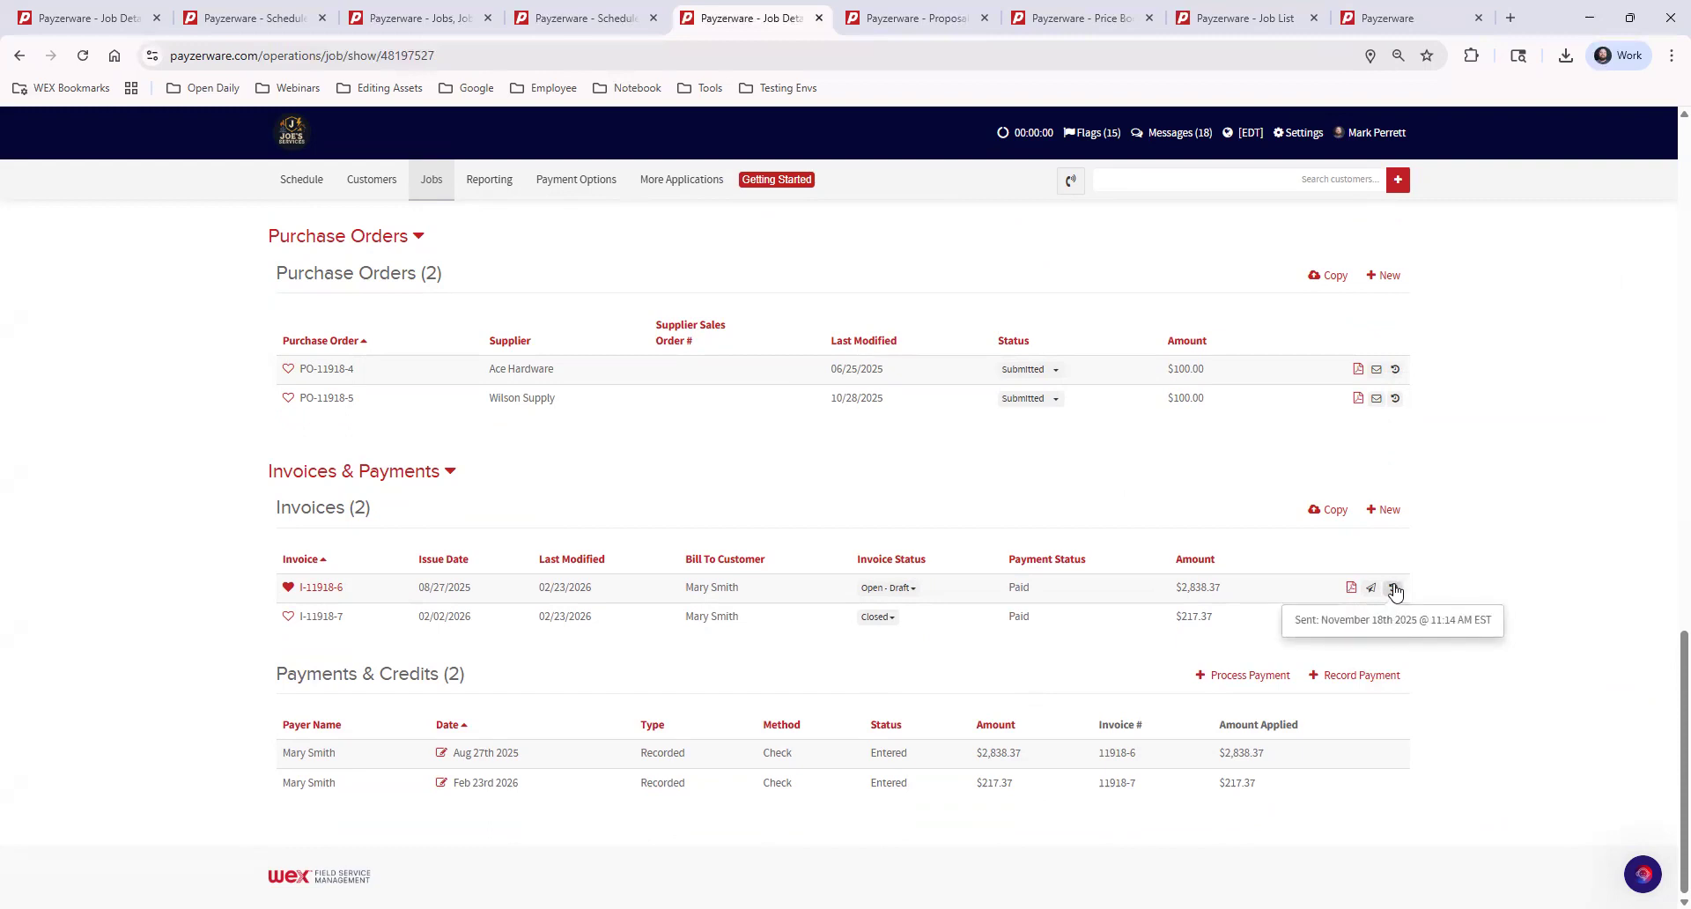